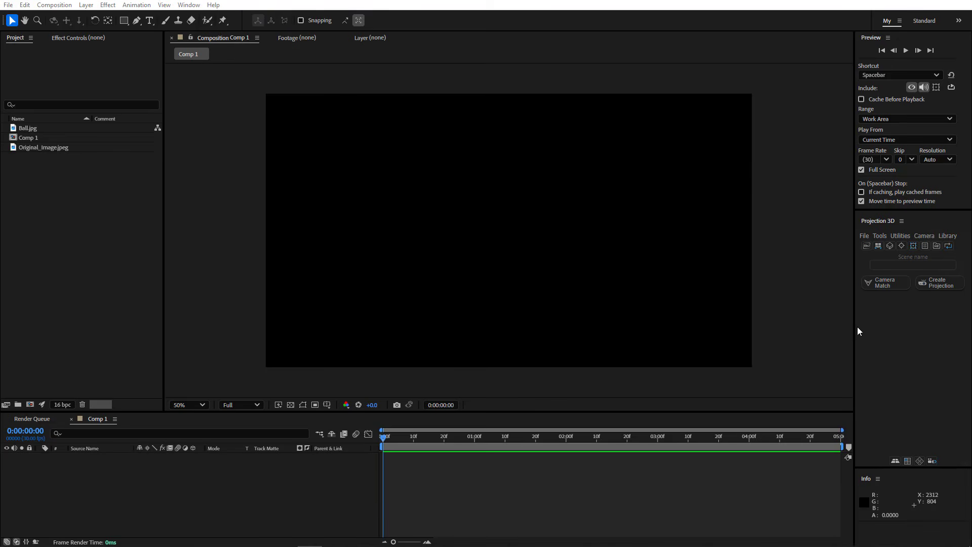
Step: Close the Projection 3D extension panel and open it again
click(193, 6)
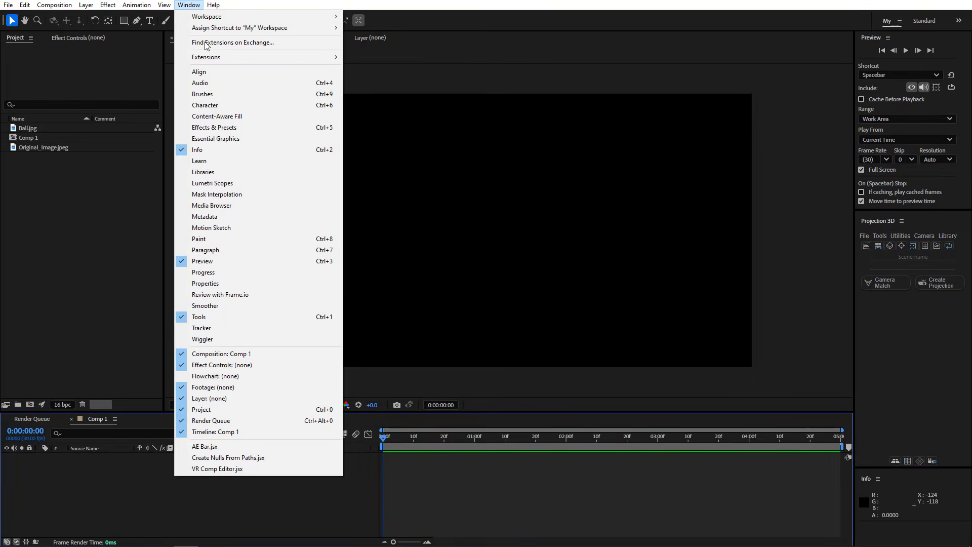
mouse_move(279, 59)
click(375, 68)
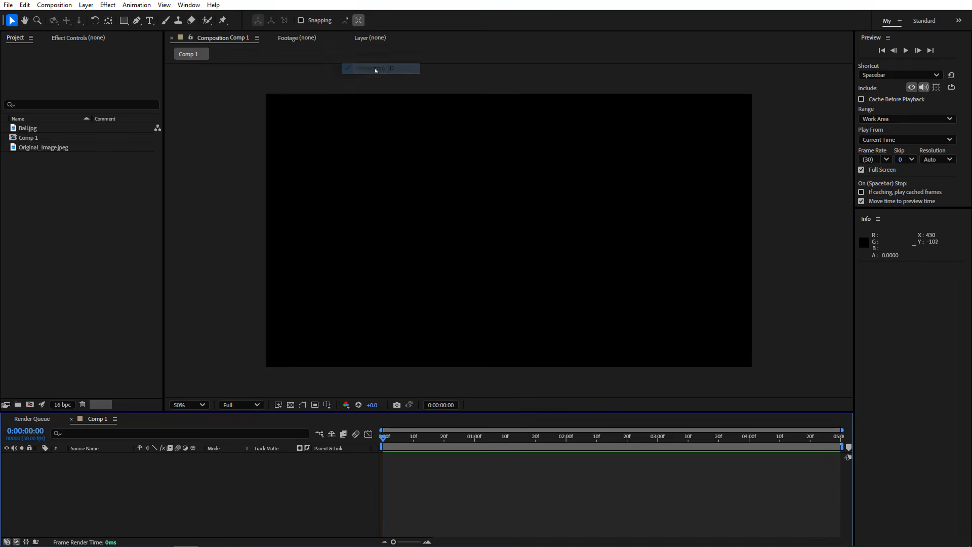
click(185, 5)
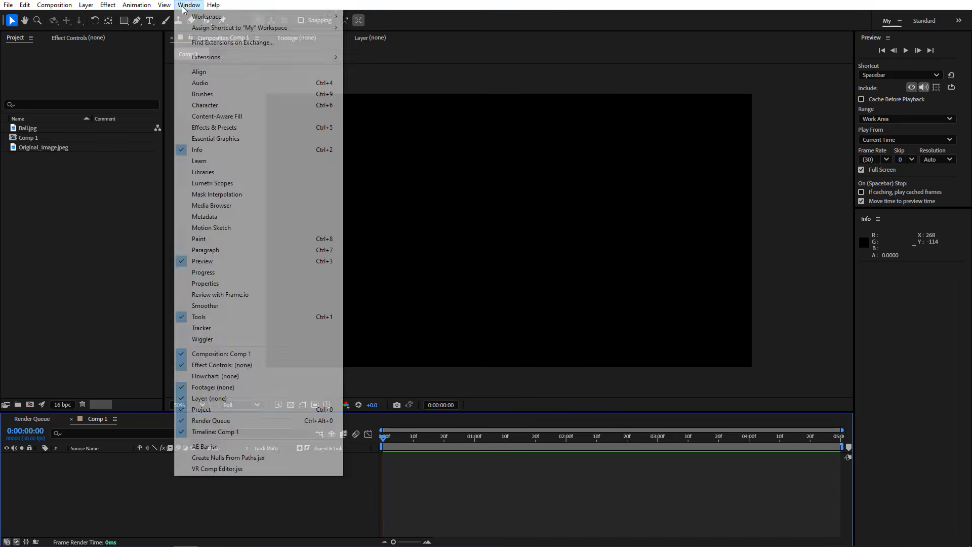
mouse_move(292, 60)
click(364, 69)
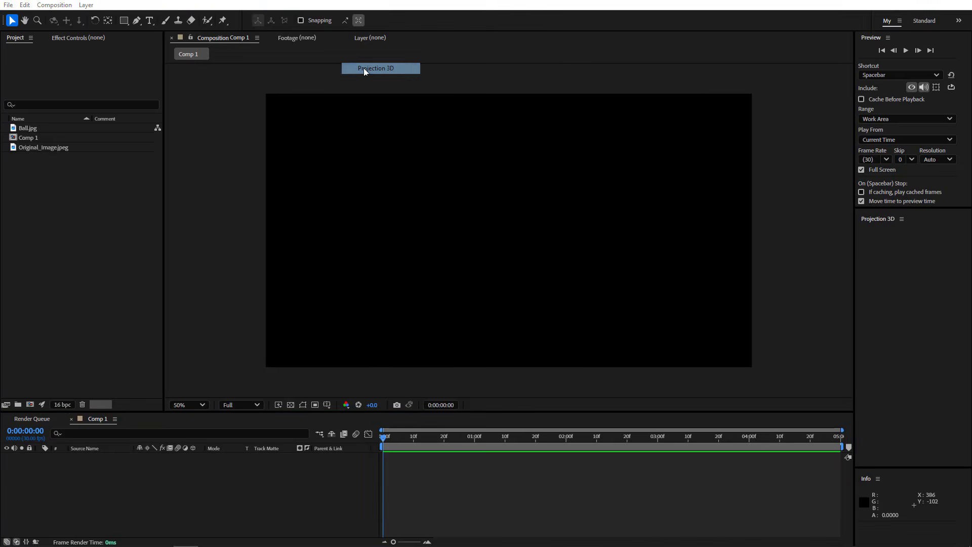
key(alt+Tab)
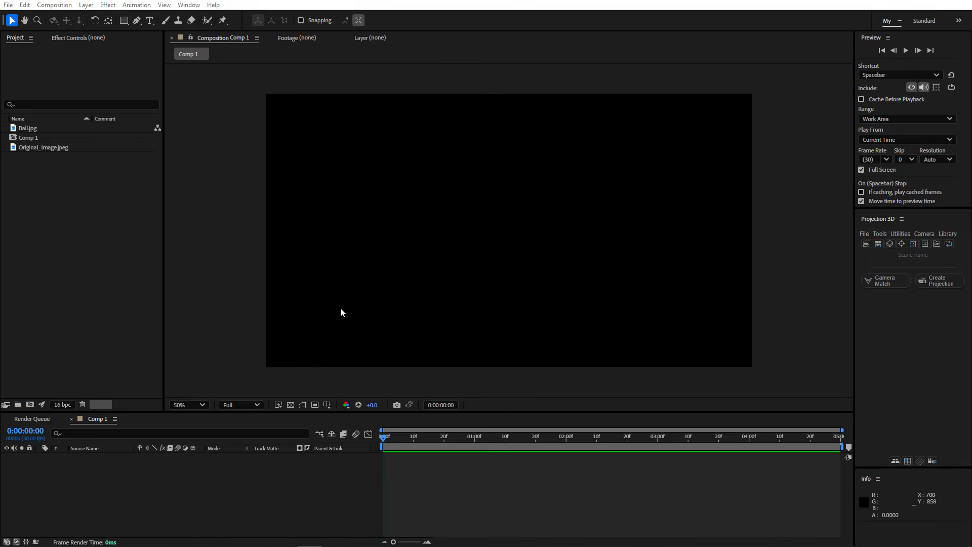
Step: Add Ball.jpg to Comp 1, scale the layer to 34%, and keep it selected
click(25, 165)
drag(38, 129, 94, 501)
key(s)
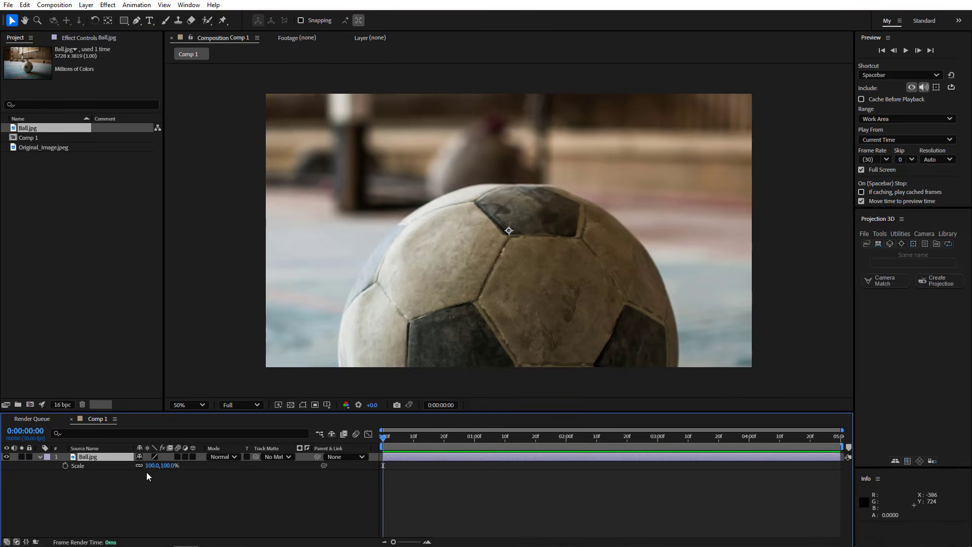
drag(151, 465, 119, 465)
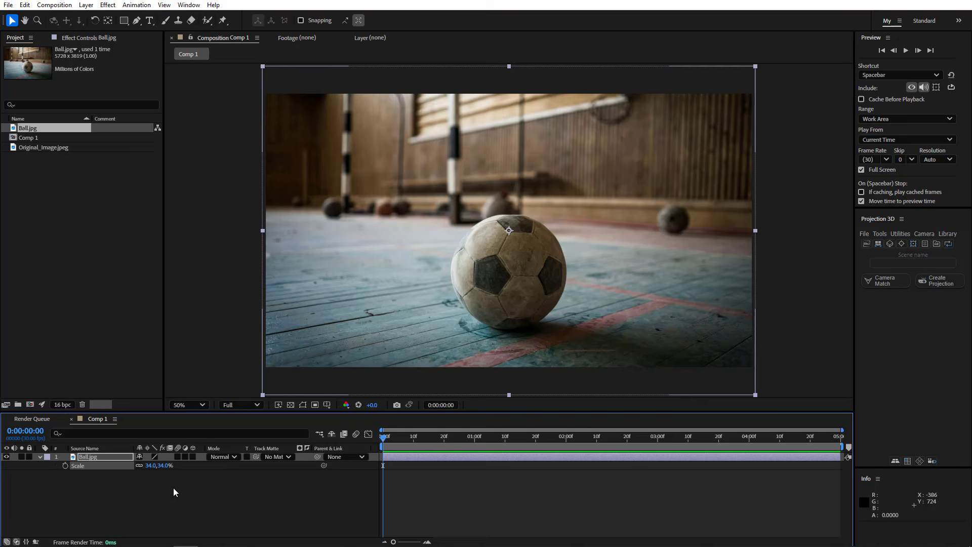
click(40, 457)
click(105, 456)
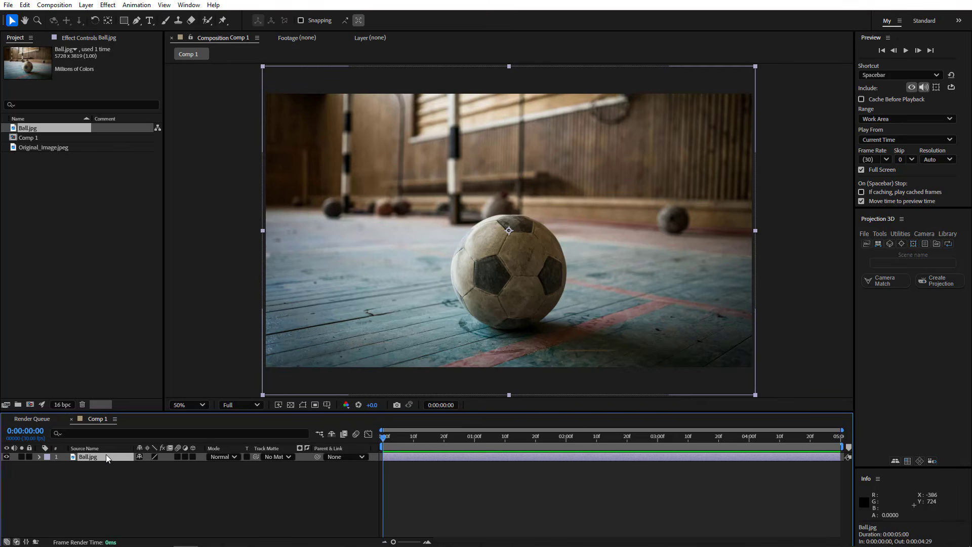
Step: Name the Projection 3D scene Ball and start Camera Match on the Ball.jpg layer
click(879, 285)
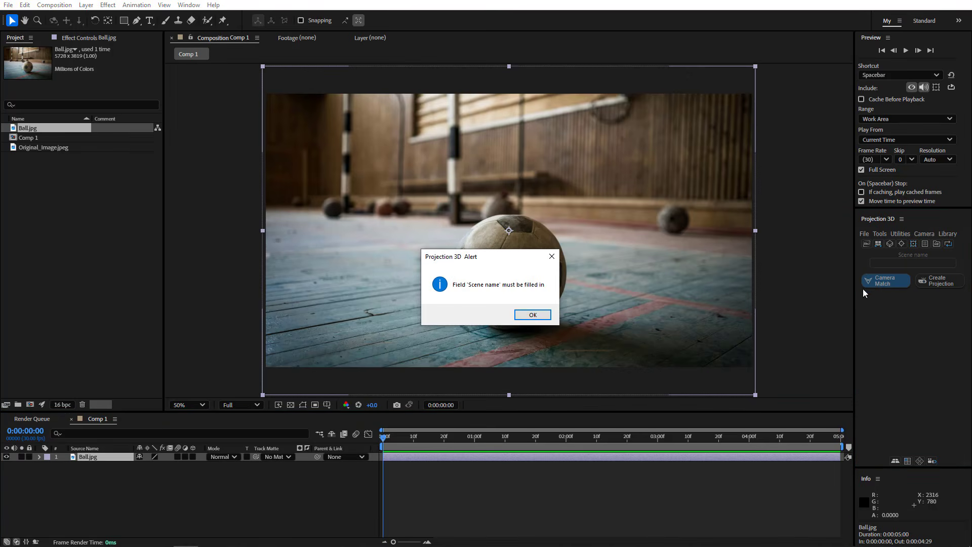
click(532, 314)
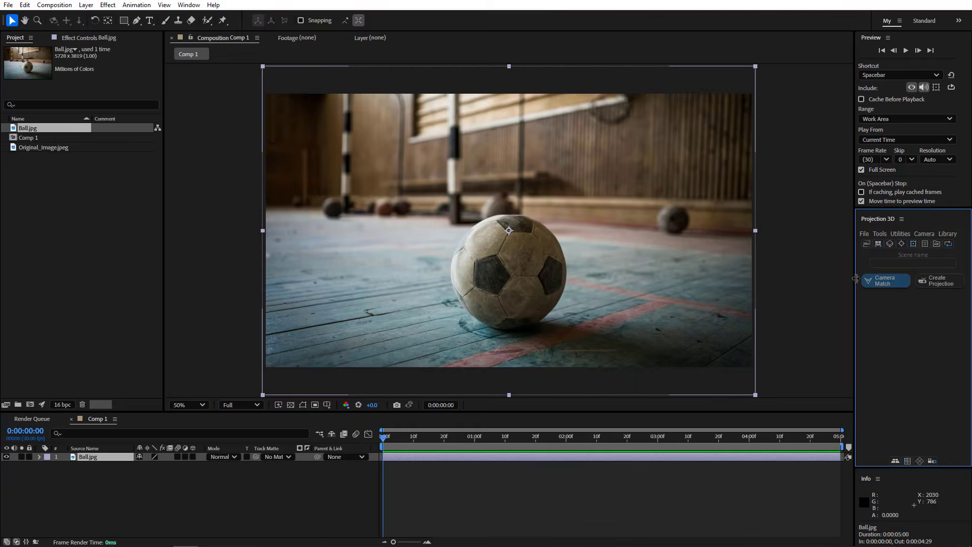
click(884, 264)
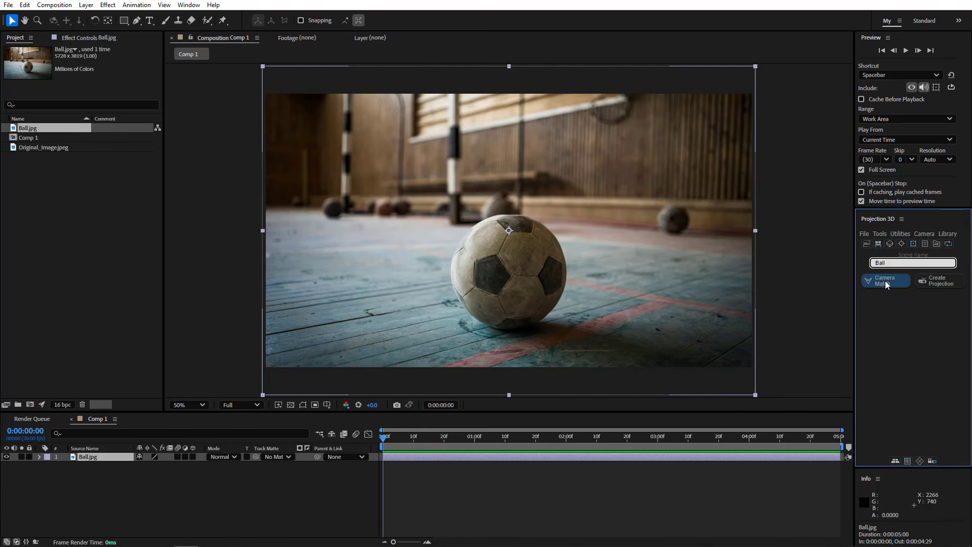
click(884, 280)
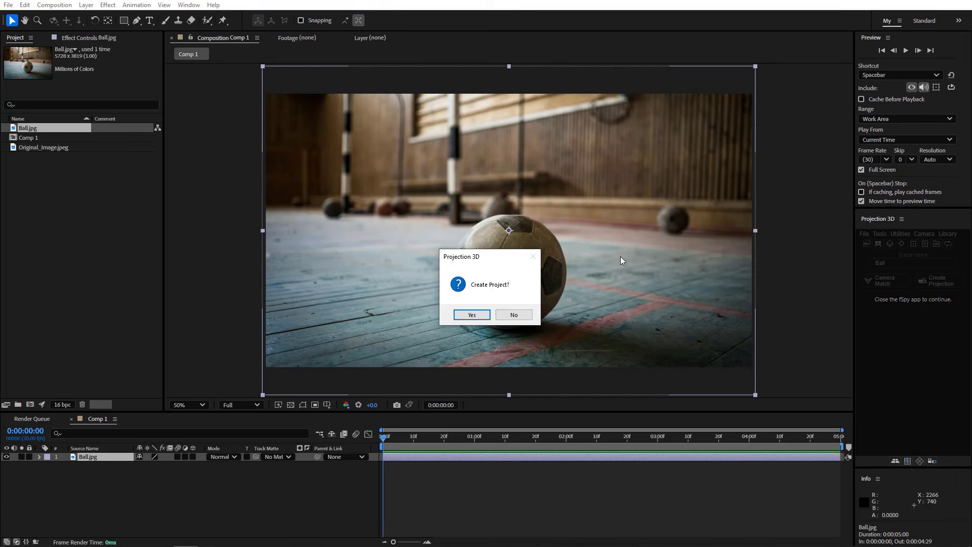
Step: Agree to create the project and save the scene as Ball.Scene in the Tutorials folder
click(472, 315)
click(122, 165)
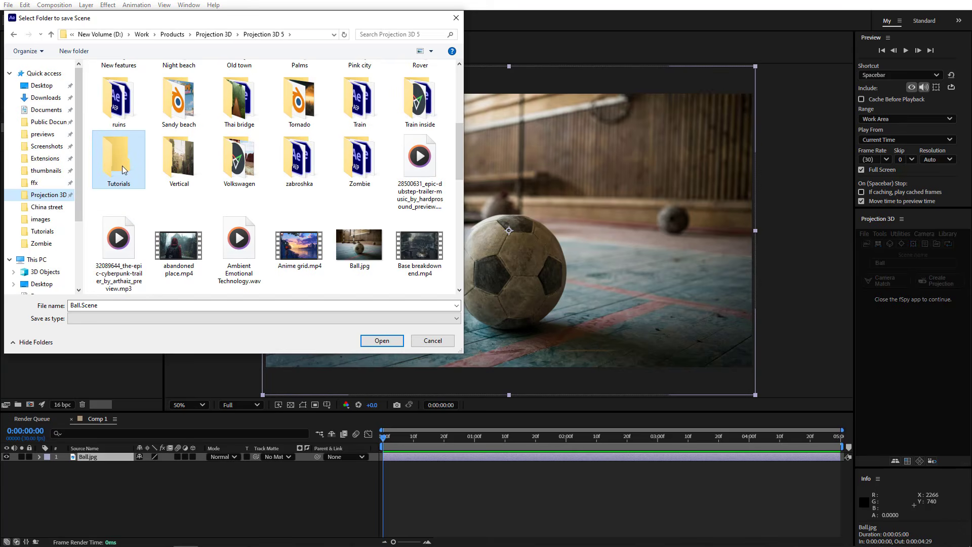
double_click(122, 165)
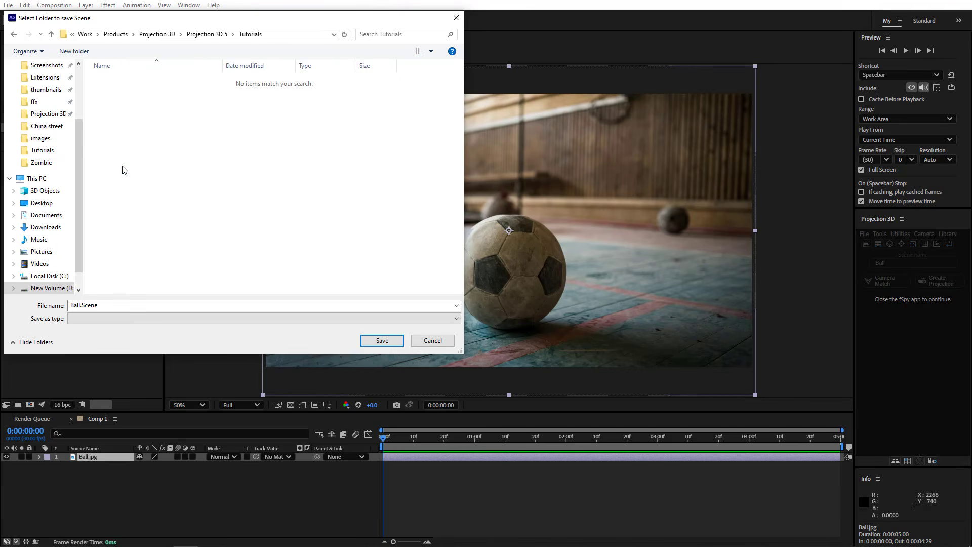
click(86, 304)
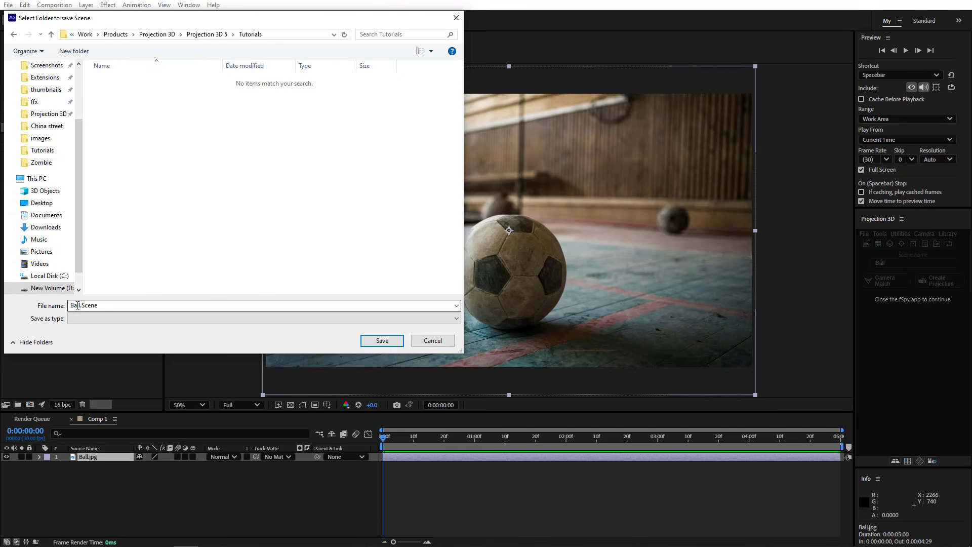
click(387, 340)
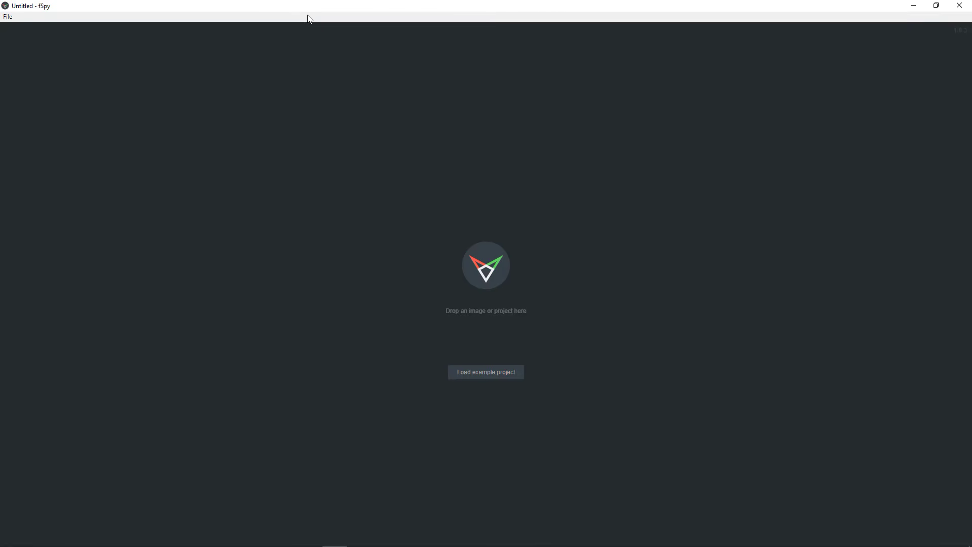
Step: Load Ball.fspy from the scene folder into fSpy and maximize the fSpy window
drag(347, 13, 731, 83)
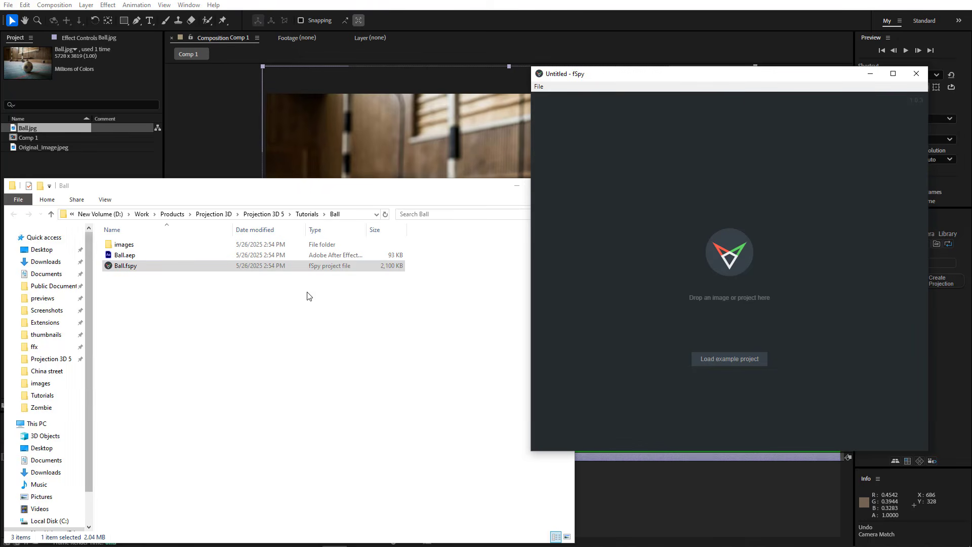
click(112, 268)
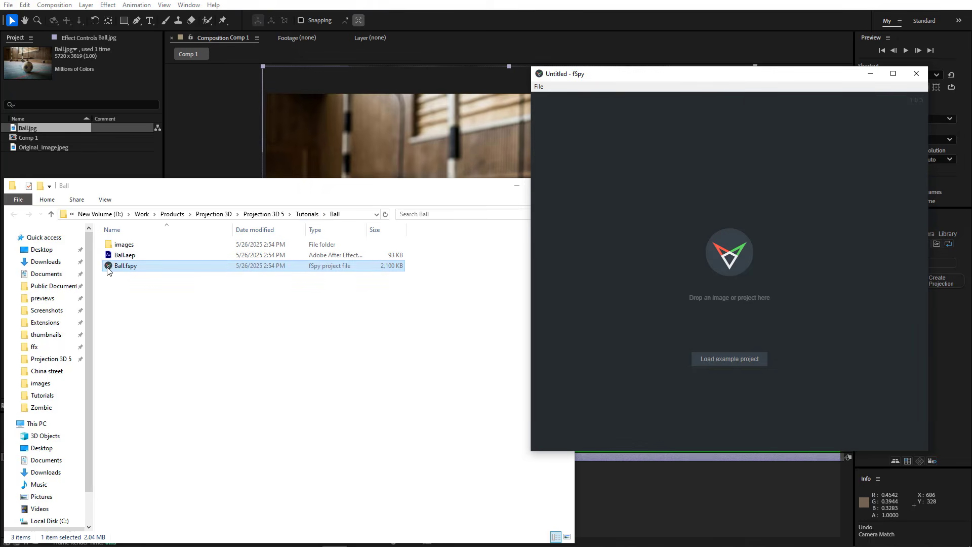
drag(108, 270, 613, 293)
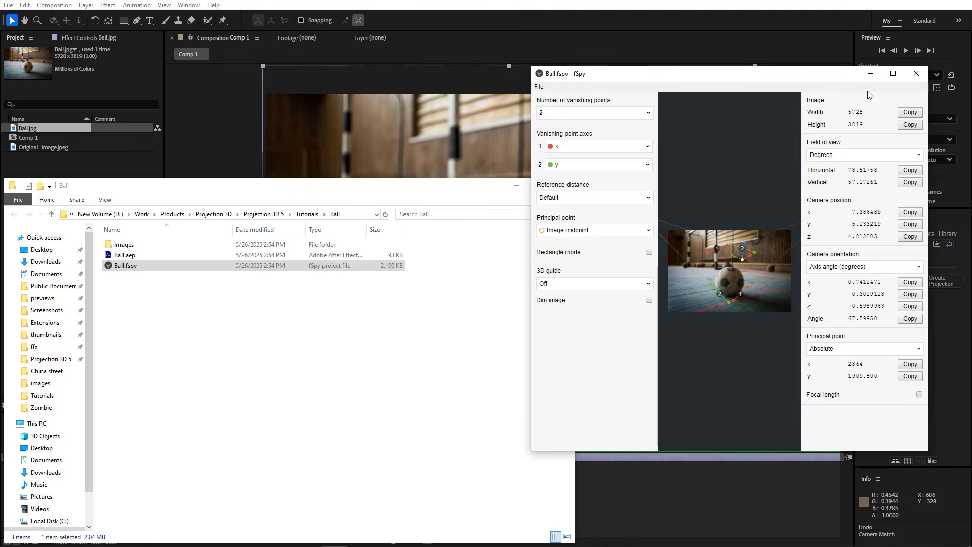
click(893, 74)
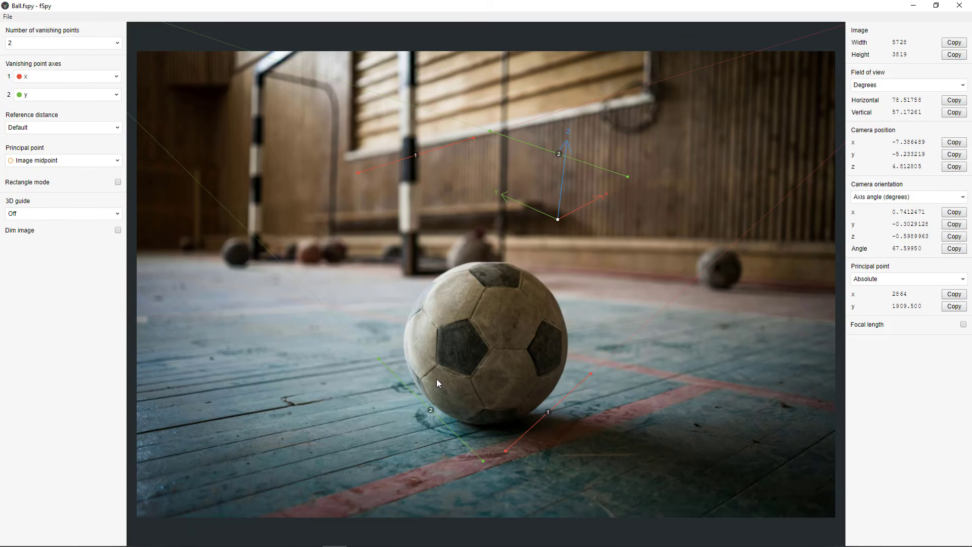
Step: Align the two red x-axis vanishing lines with the painted red floor stripe and a floorboard seam behind it
drag(591, 374, 790, 350)
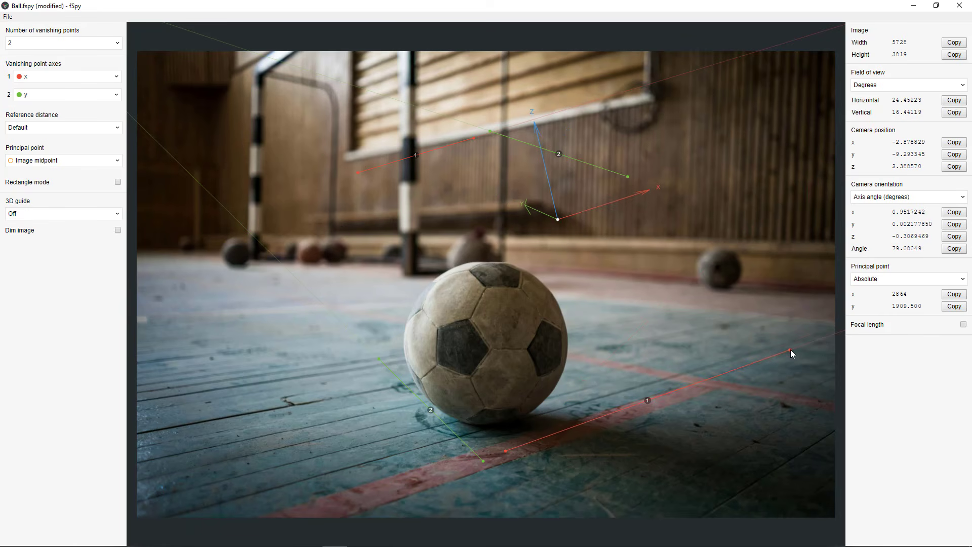
drag(505, 450, 322, 498)
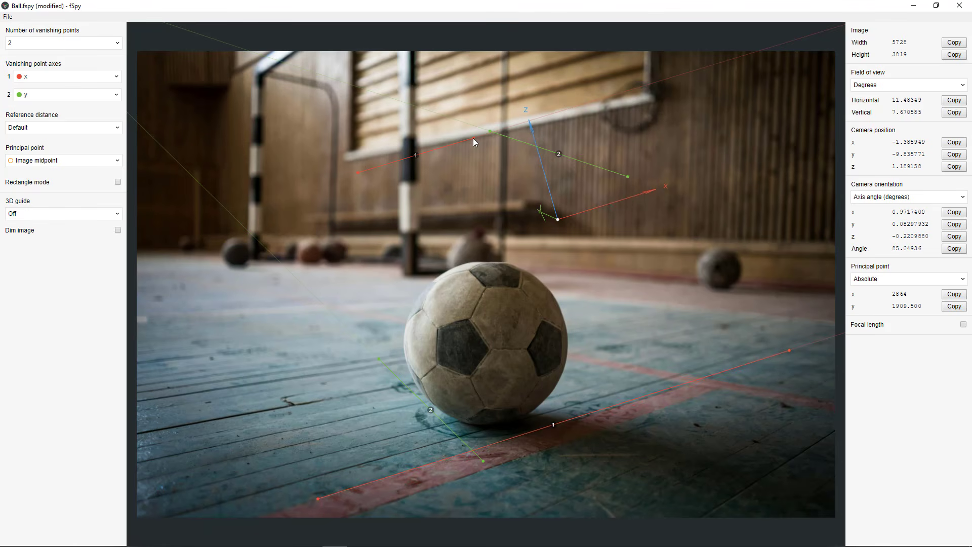
drag(473, 138, 152, 364)
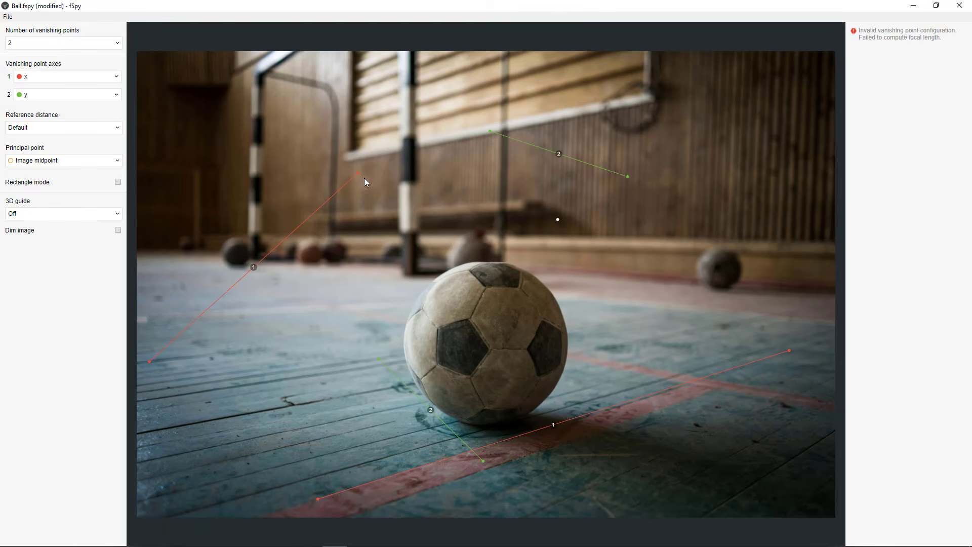
drag(364, 179, 517, 319)
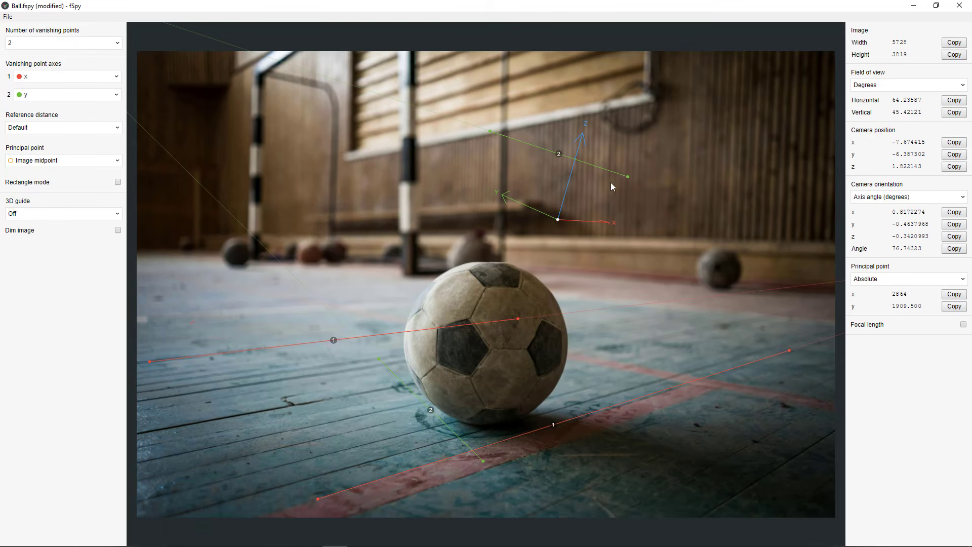
Step: Align the two green y-axis vanishing lines with the base of the back wall and the lower window edge
drag(627, 180, 824, 245)
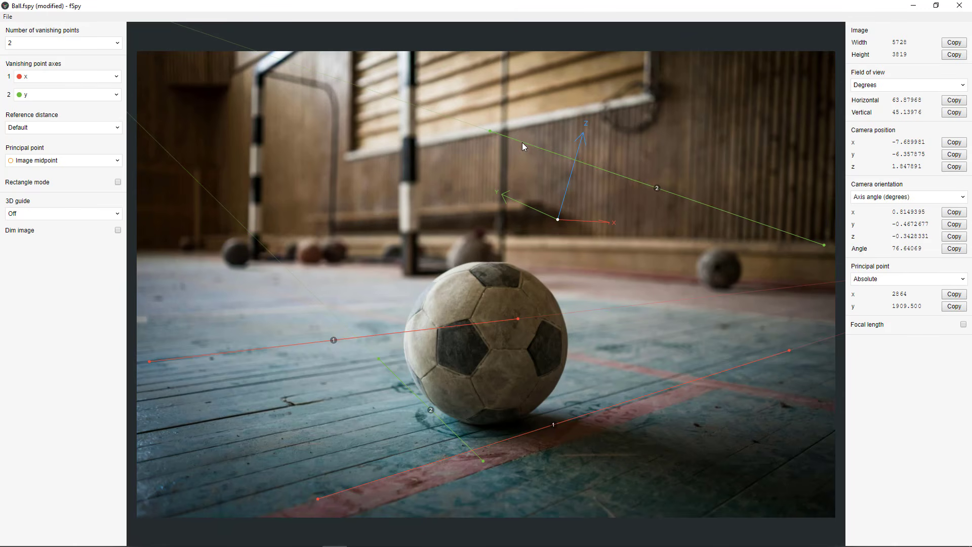
drag(490, 133, 276, 235)
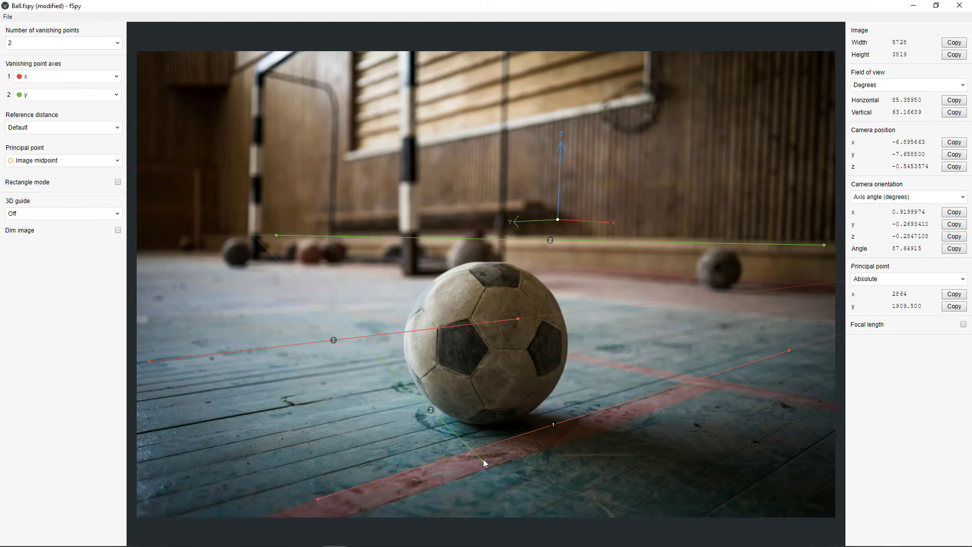
drag(482, 461, 649, 102)
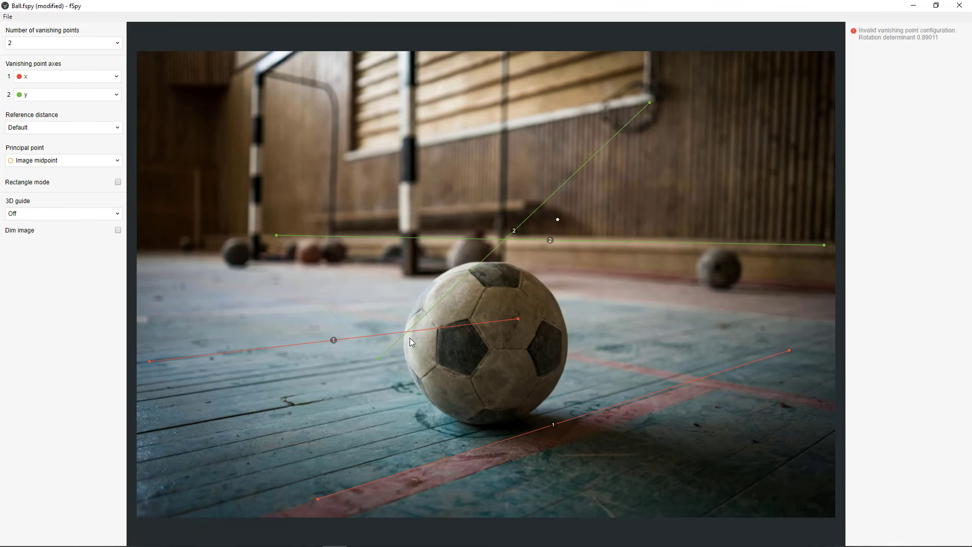
drag(378, 360, 319, 166)
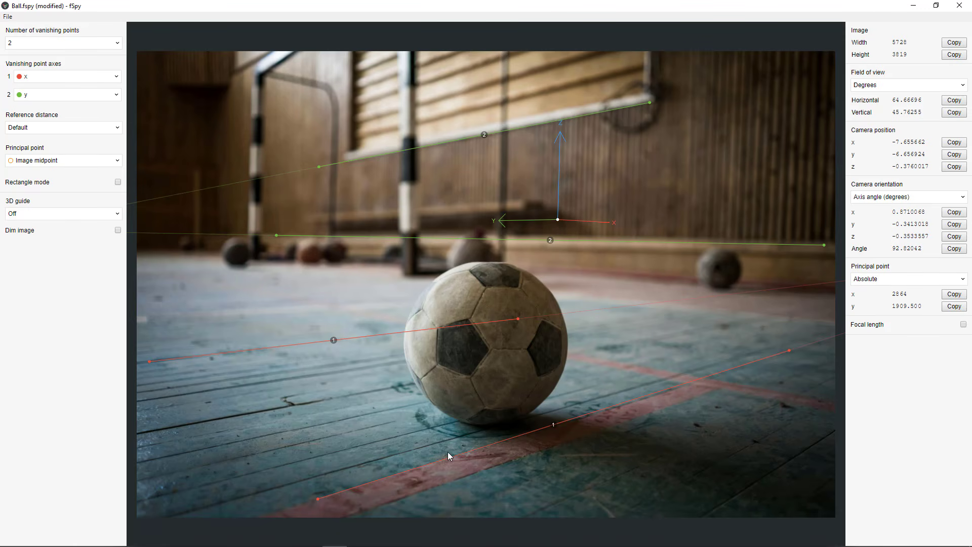
Step: Save the fSpy project, close fSpy, and return to the matched Ball composition in After Effects
click(8, 17)
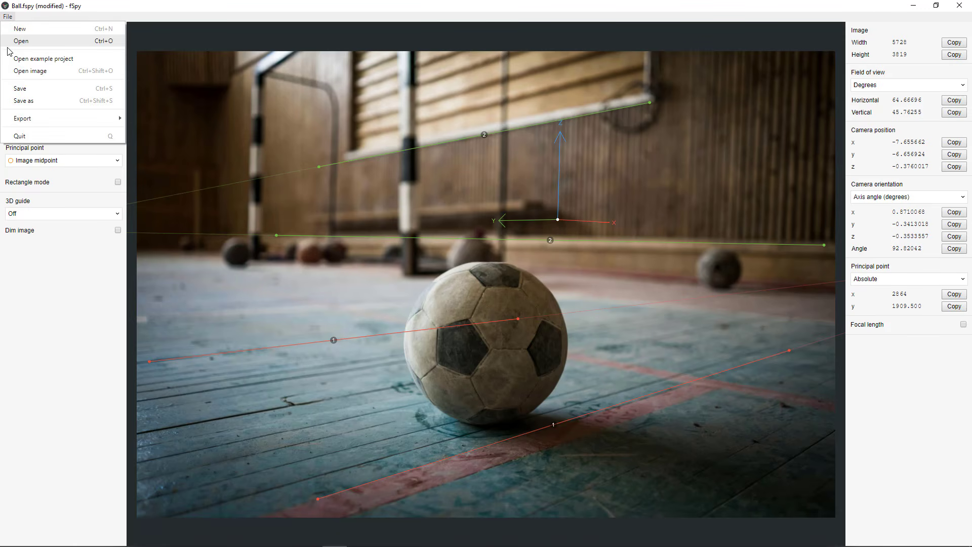
click(20, 95)
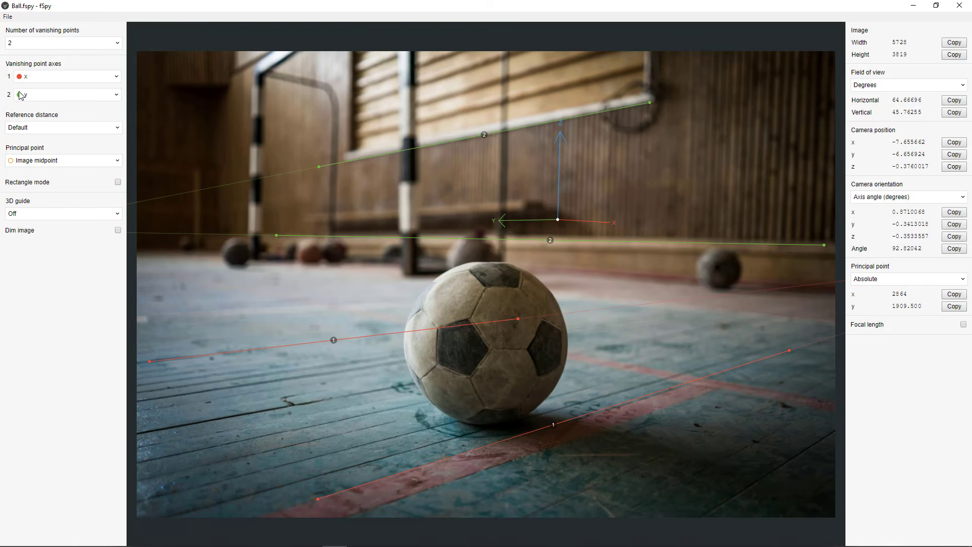
click(959, 6)
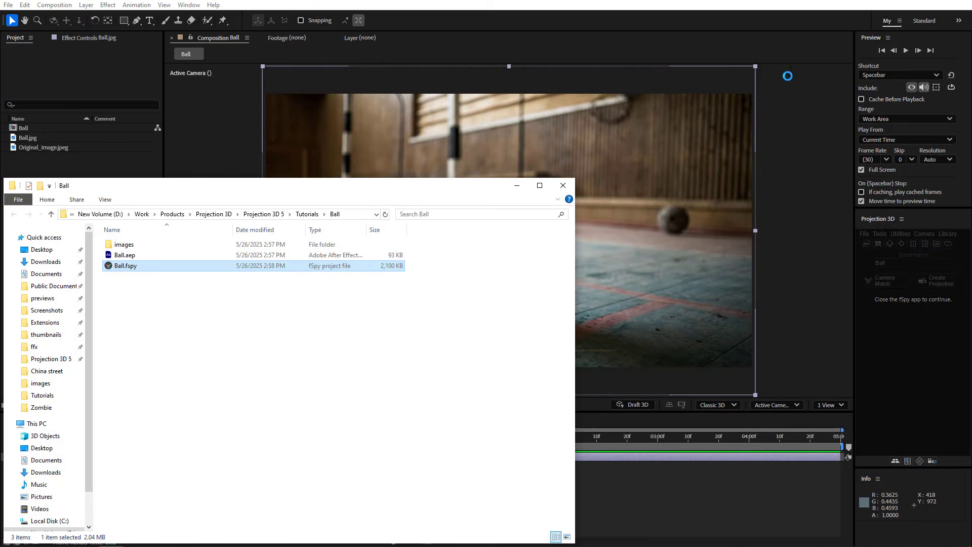
drag(480, 192, 548, 196)
click(617, 183)
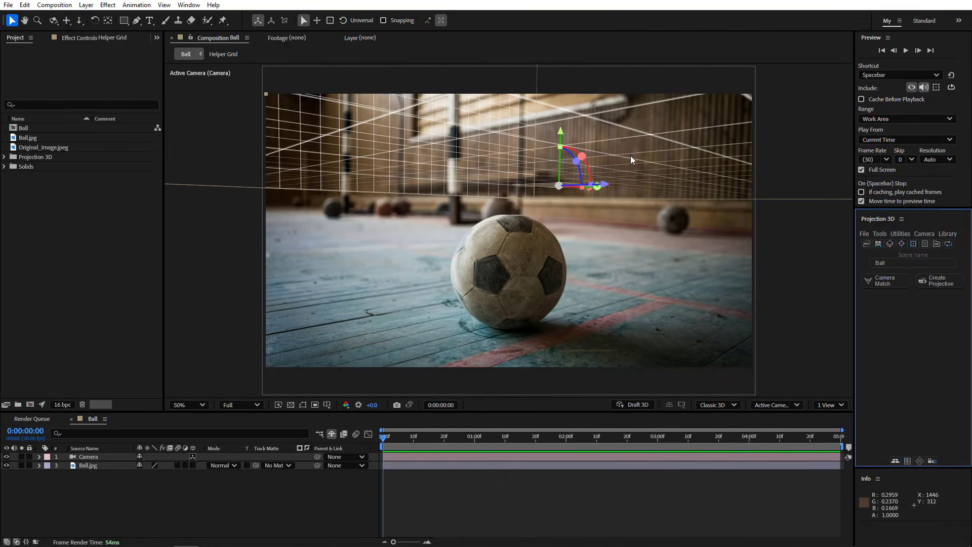
Step: Undo the camera match and load Ball.fspy from the project folder into a maximized fSpy window
key(ctrl+z)
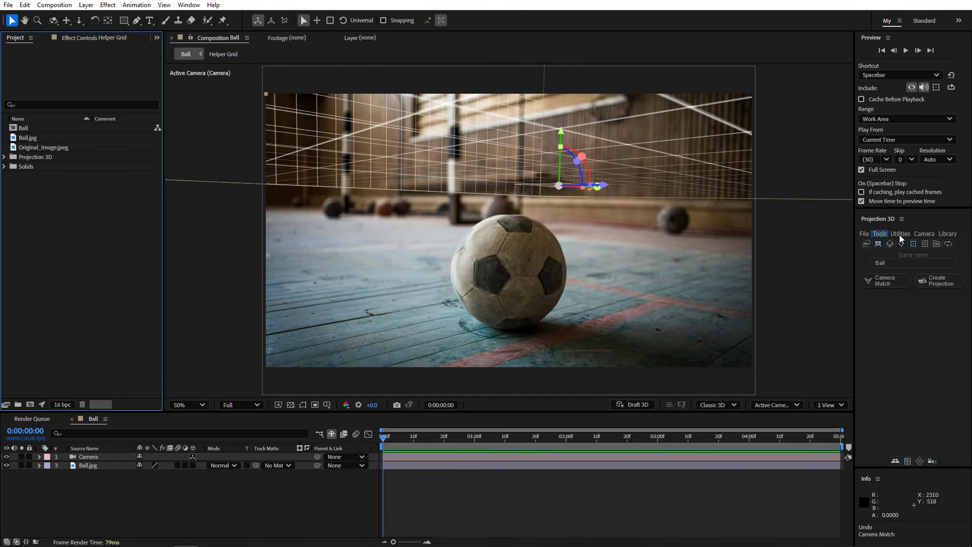
click(935, 243)
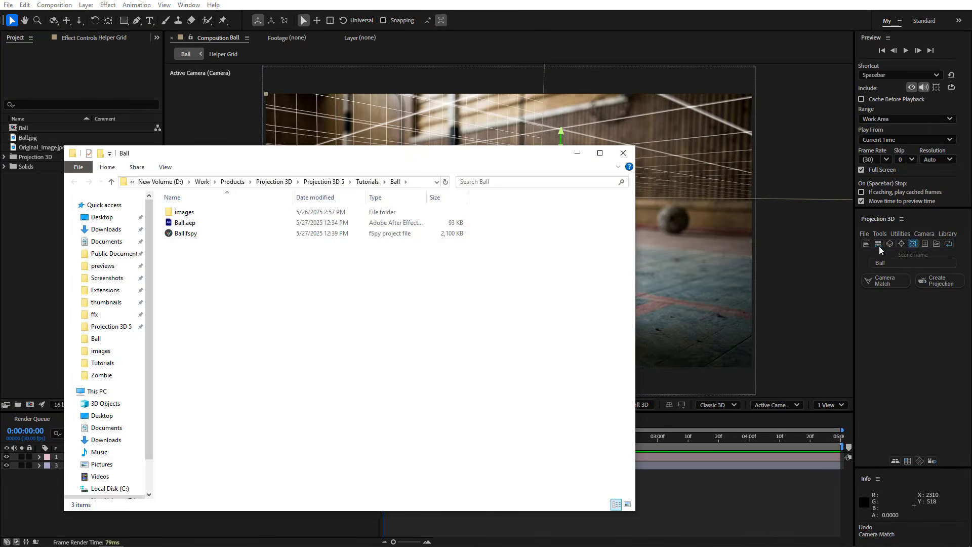
click(177, 233)
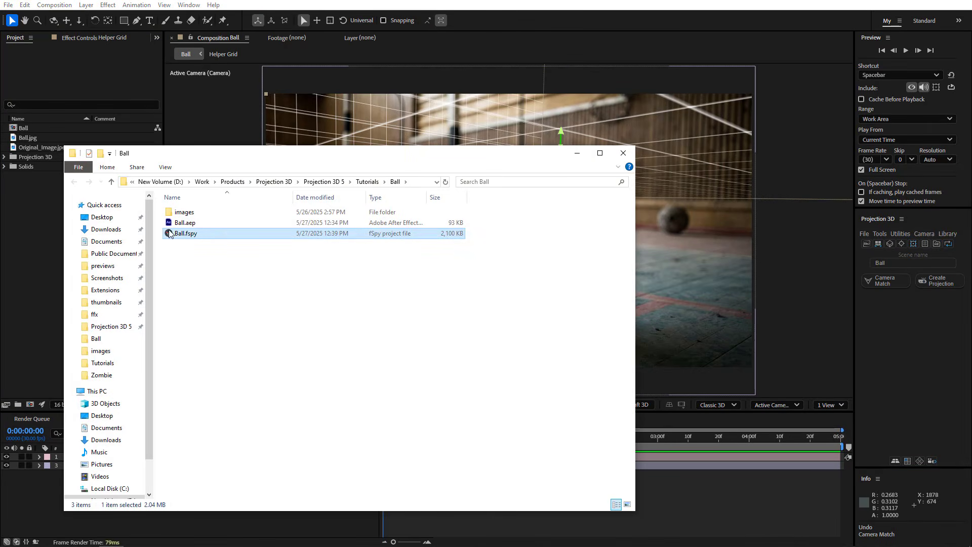
key(Return)
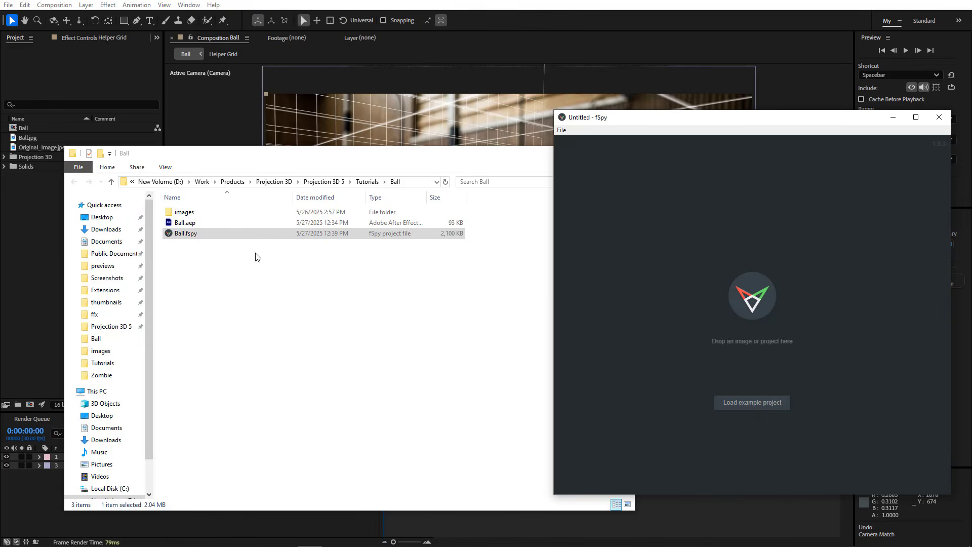
click(172, 235)
drag(172, 240, 758, 327)
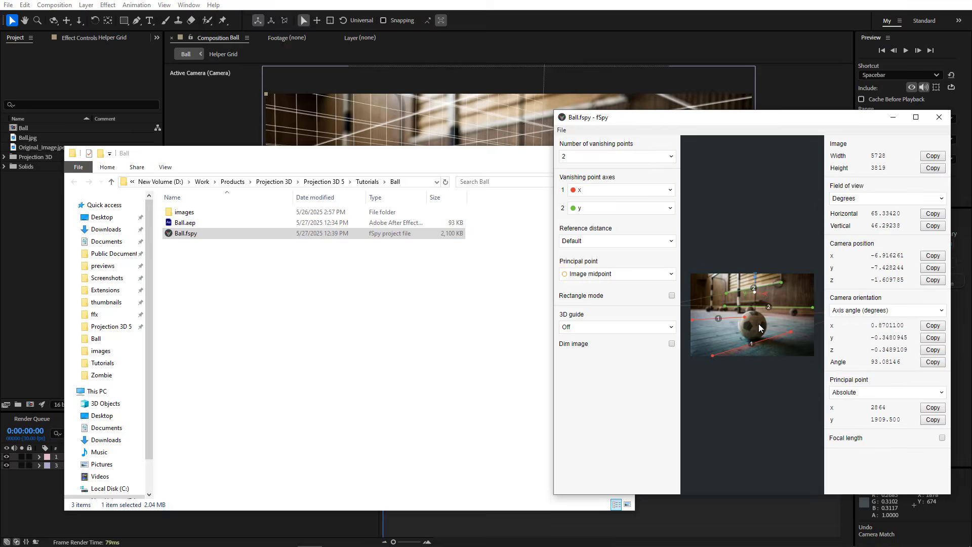
click(915, 117)
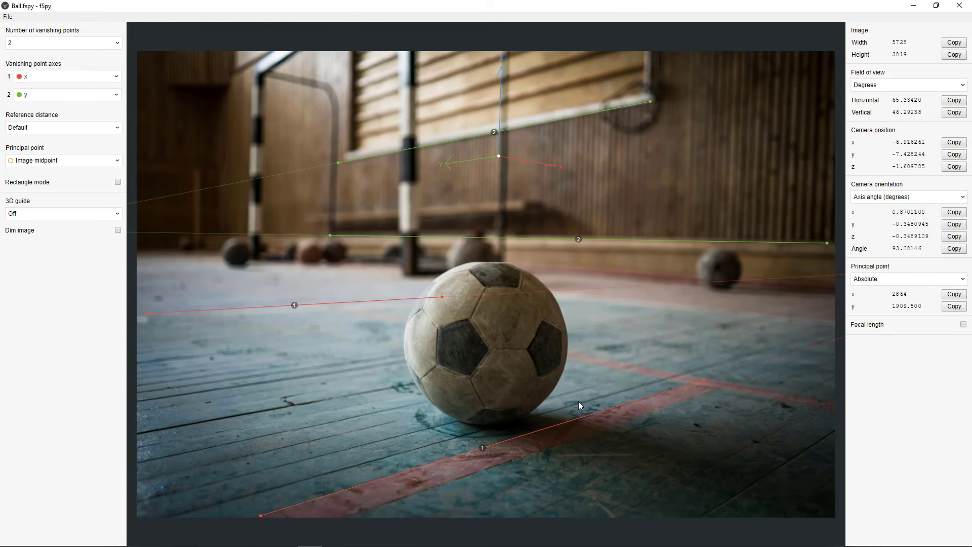
Step: Set the 3D guide to xy grid floor and move the origin down to the floor area at the ball's lower left edge
click(34, 215)
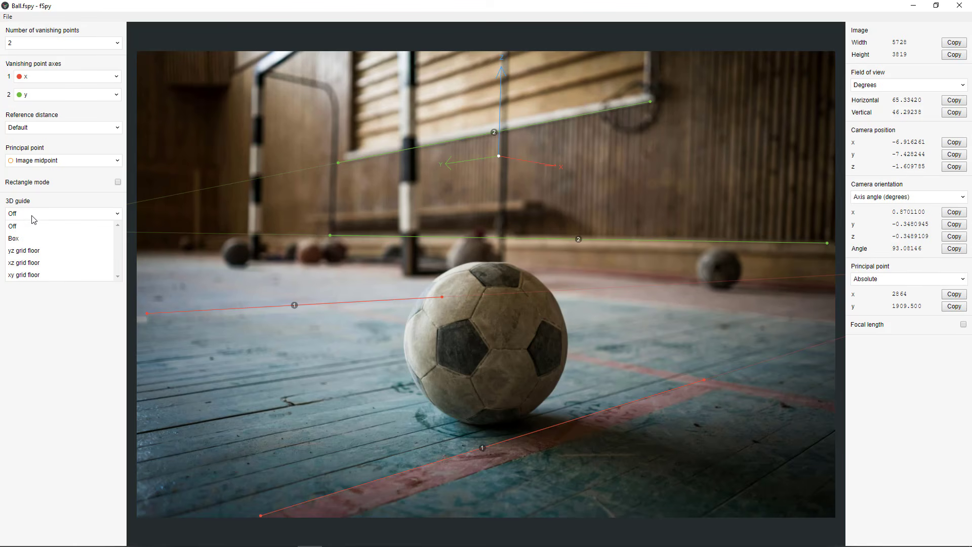
click(20, 275)
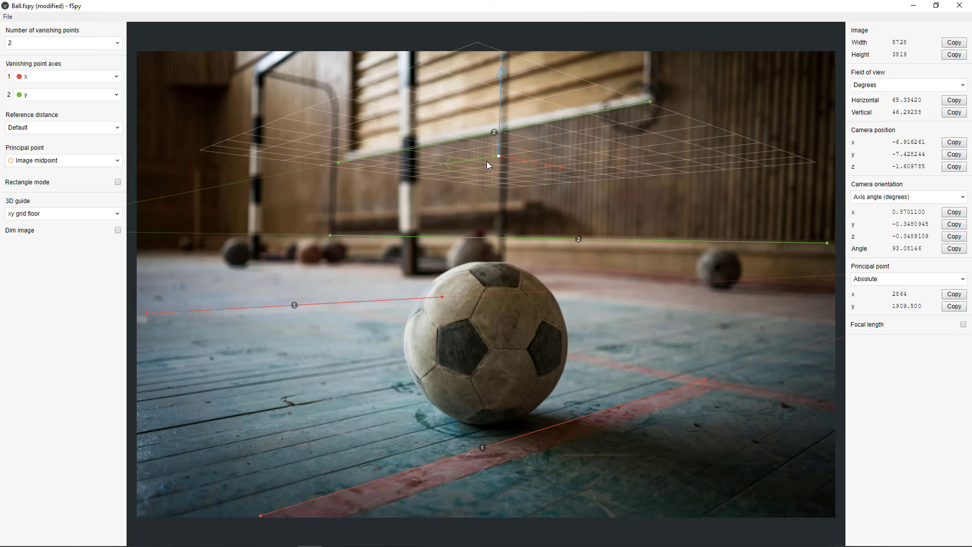
drag(498, 155, 440, 382)
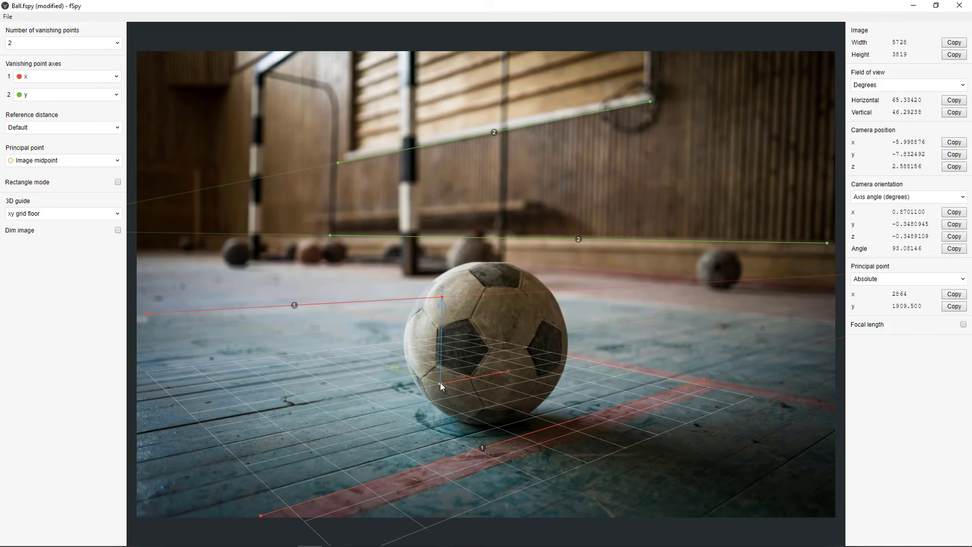
Step: Save and close the fSpy project, and reload the matched camera in the After Effects Ball composition
click(9, 17)
click(21, 89)
click(959, 5)
click(576, 153)
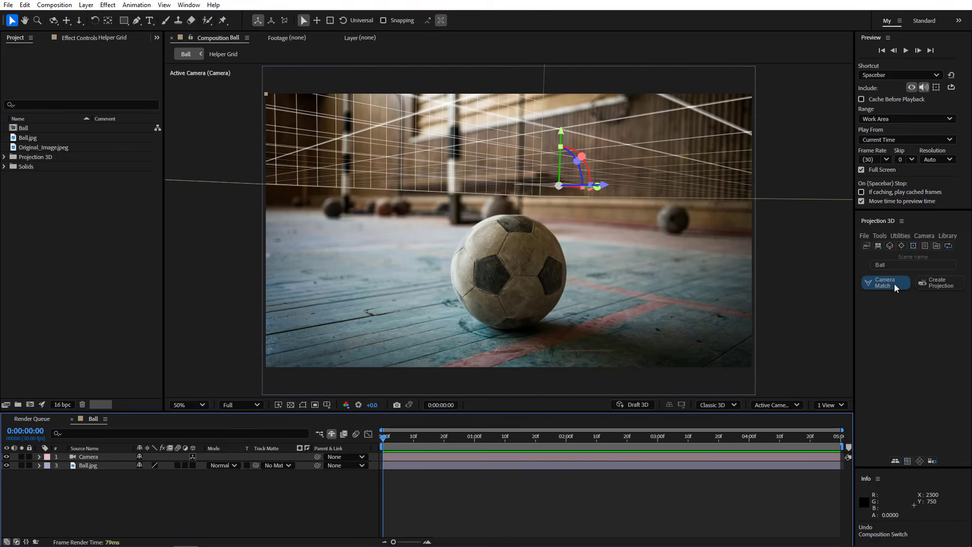
click(906, 283)
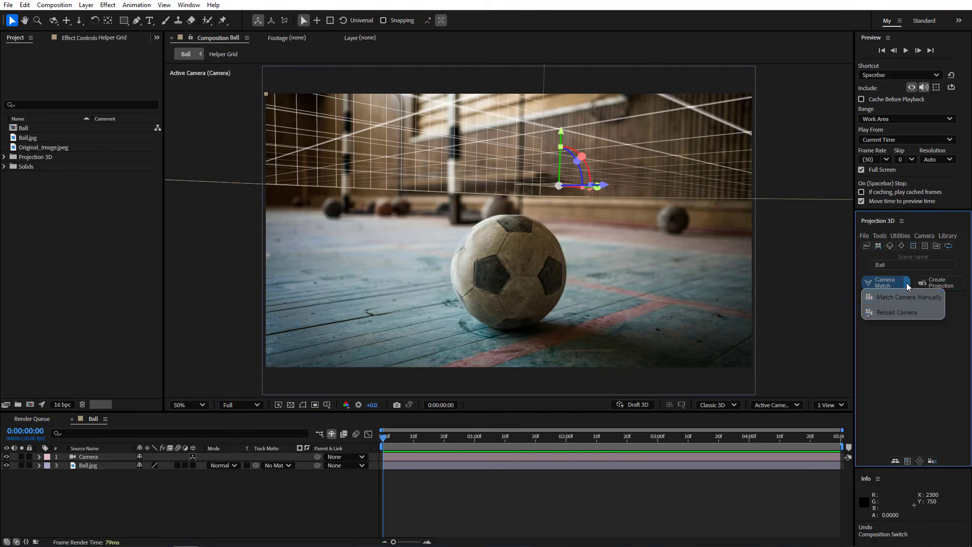
click(893, 310)
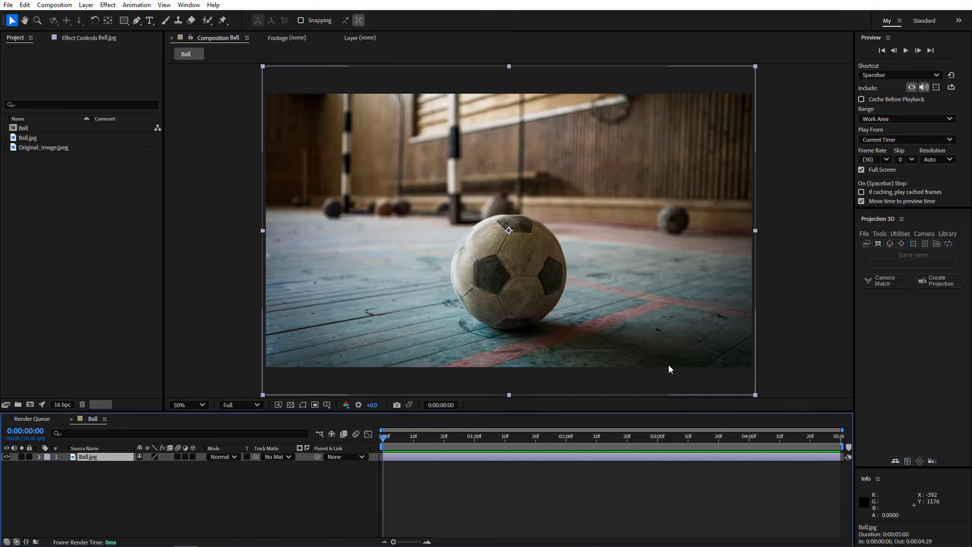
Step: Name the scene Ball, start Camera Match on the Ball.jpg layer with a new project, and look at the created project folder
click(897, 259)
text(Ball)
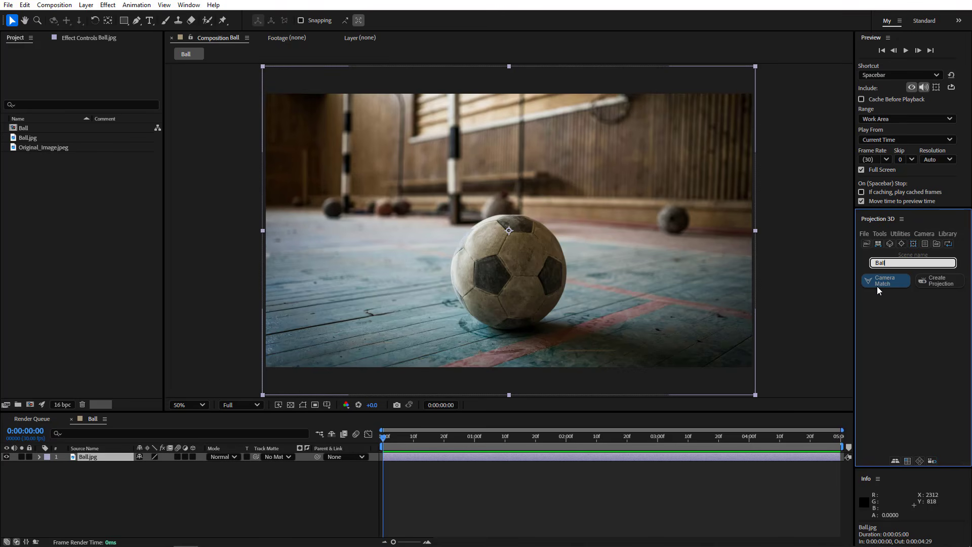
click(876, 287)
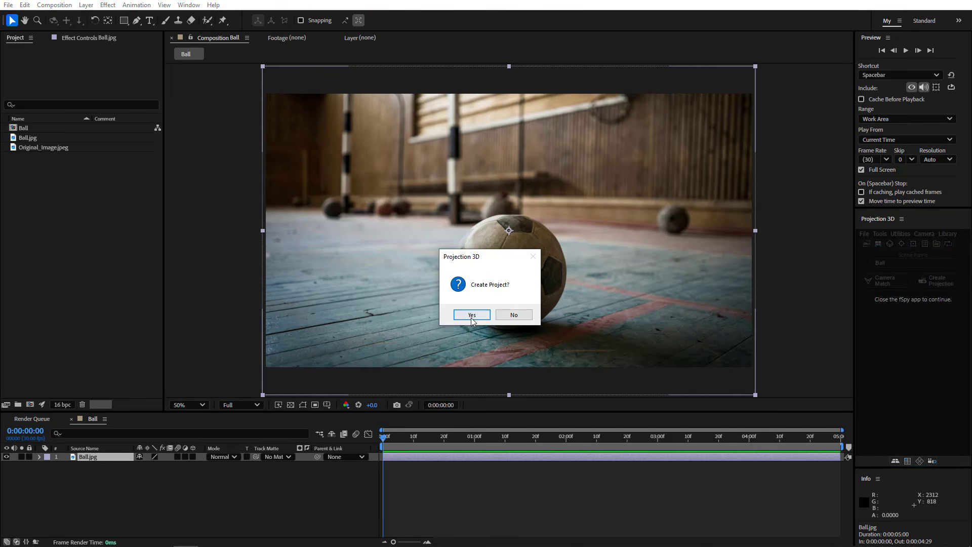
click(471, 315)
click(381, 340)
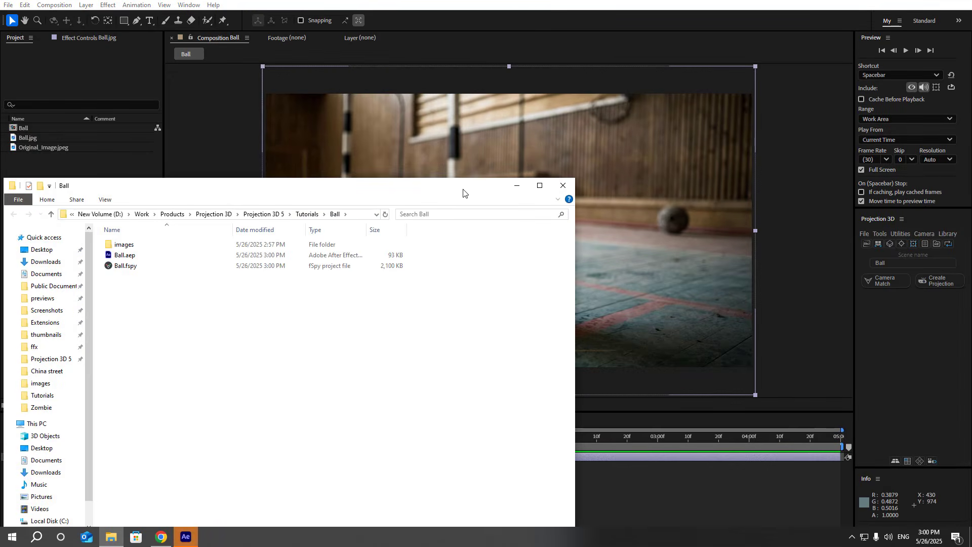
click(516, 187)
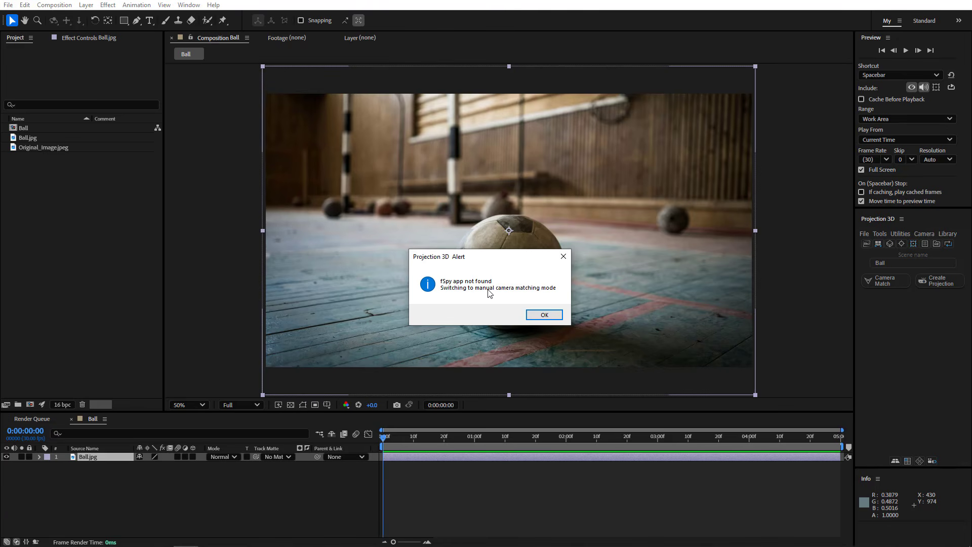
Step: Continue with manual camera matching and adjust the camera by hand to turn the helper grid against the photo
click(543, 315)
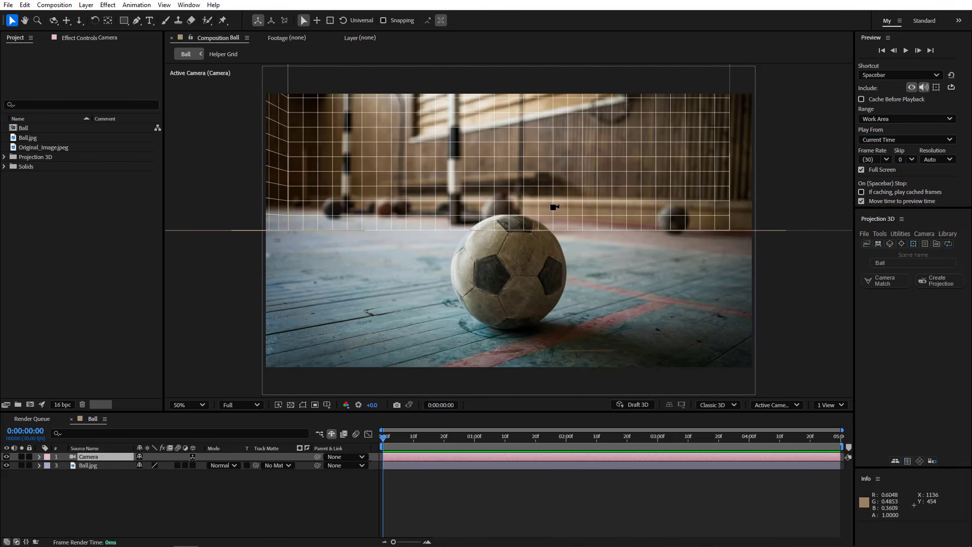
drag(542, 214, 507, 242)
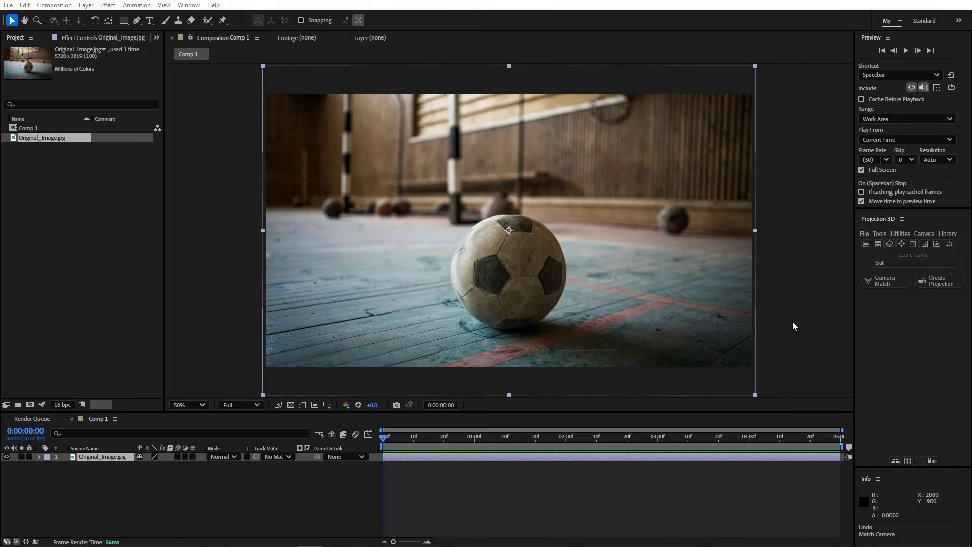
Step: Match the camera manually for Original_Image.jpg in Comp 1 without creating a project, and adjust the view by hand
click(905, 281)
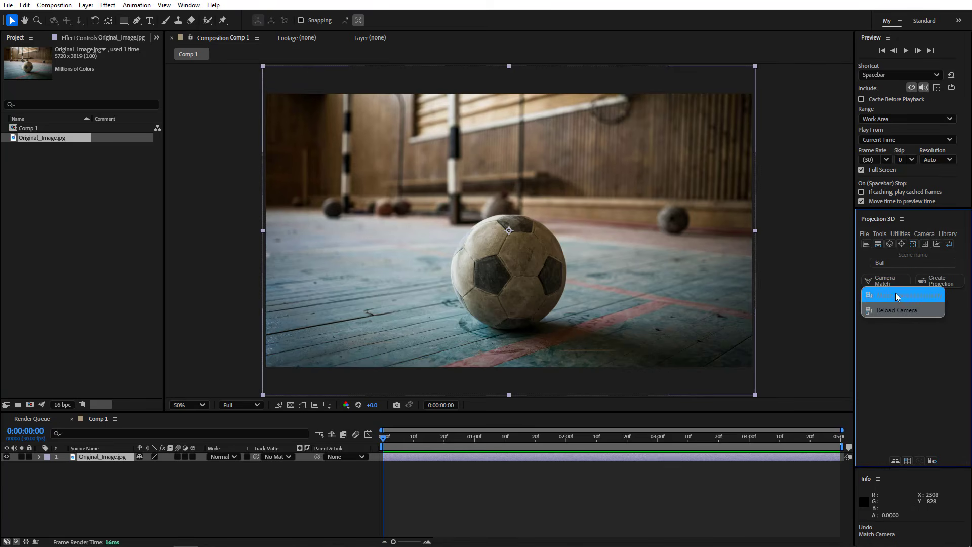
click(895, 295)
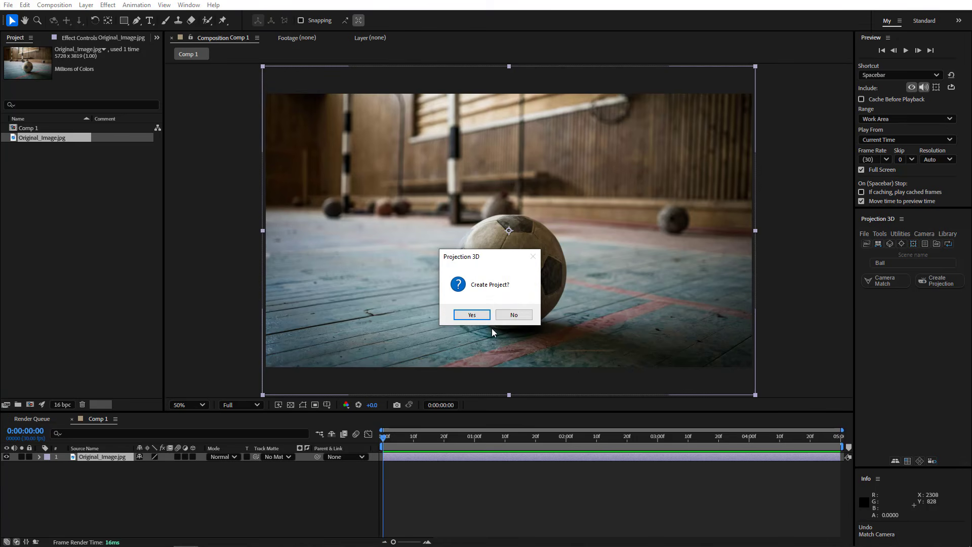
click(508, 314)
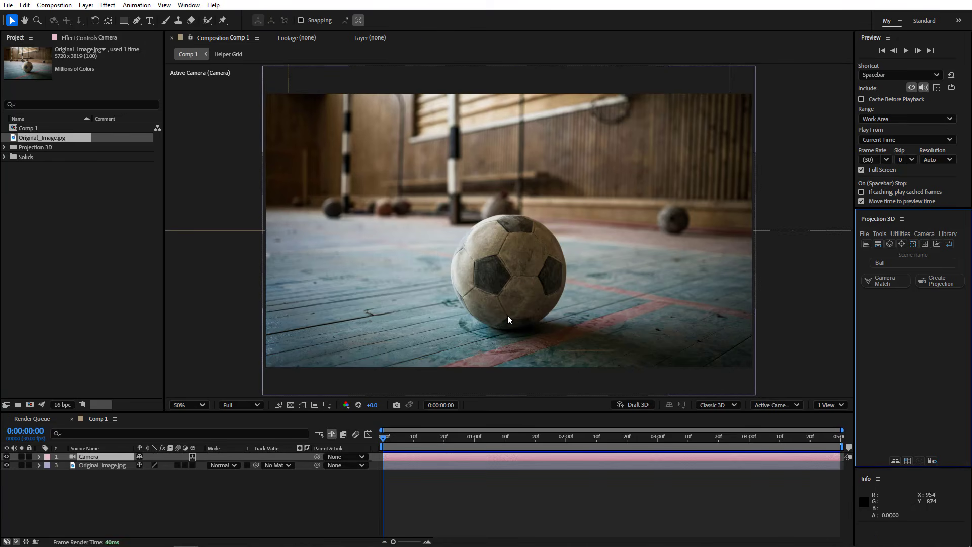
drag(509, 311, 589, 344)
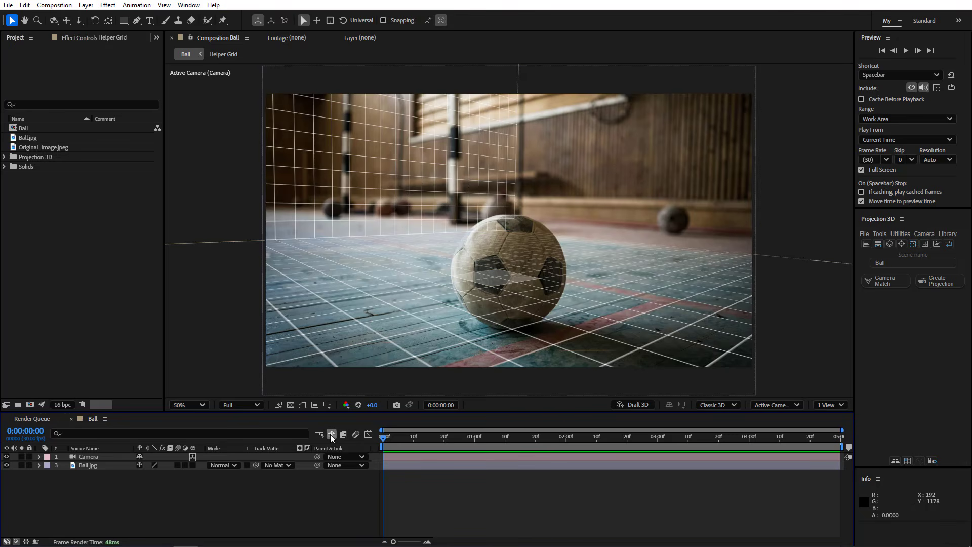
Step: Reveal the hidden Helper Grid layer, unlink its scale and set it to 166, 111, 761%, and hide the layer again
click(331, 434)
click(117, 466)
key(s)
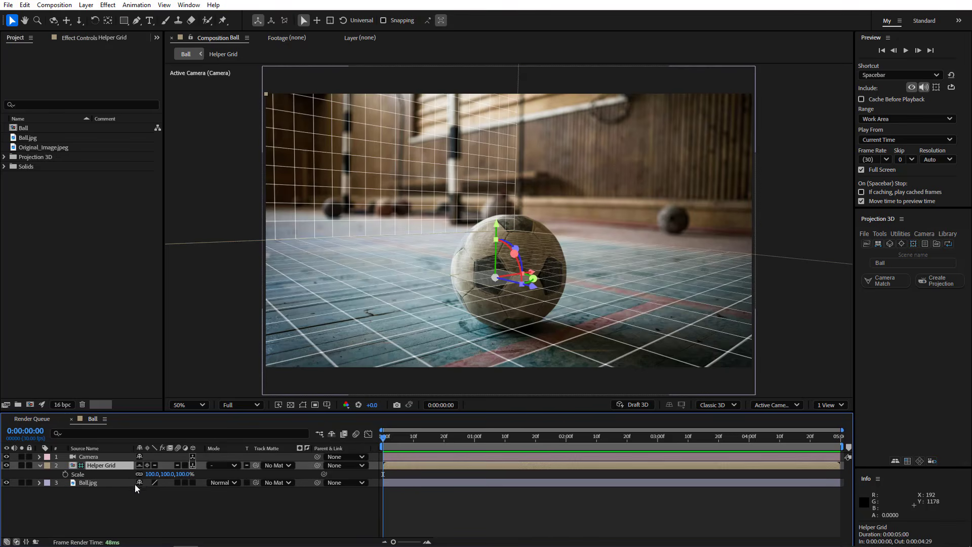
click(139, 473)
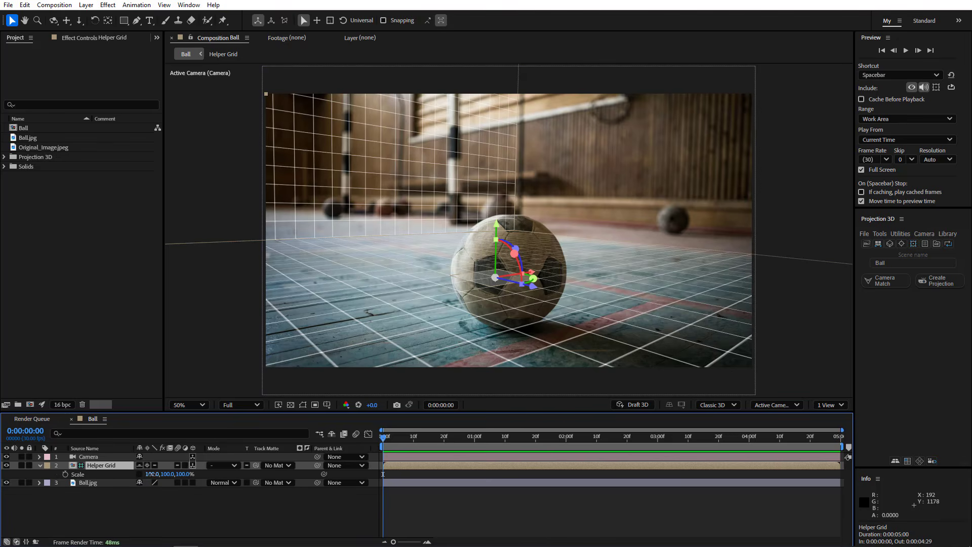
drag(152, 474, 334, 470)
drag(409, 434, 469, 434)
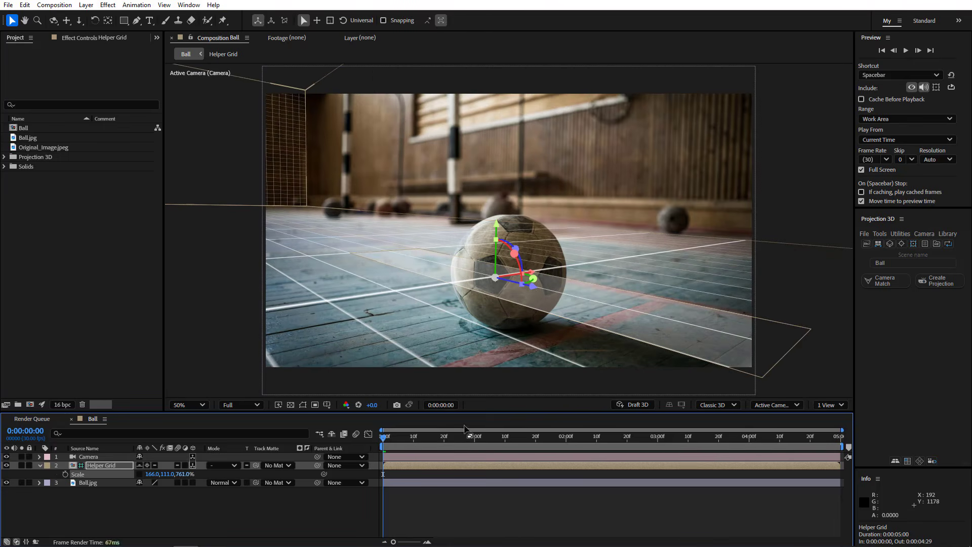
key(ctrl+shift+a)
click(331, 434)
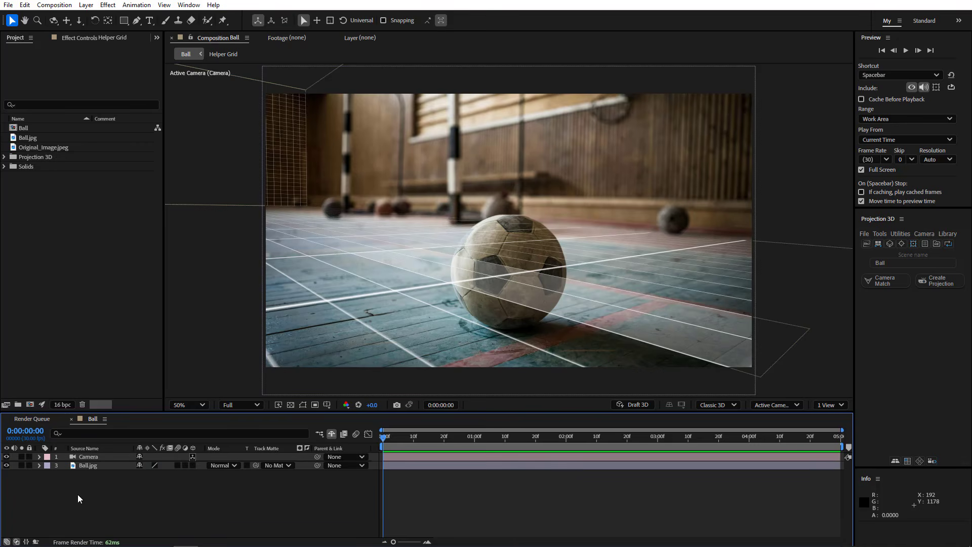
Step: Create a projection from the Camera and Ball.jpg layers with scene name Ball and 2 scenes
drag(111, 467, 114, 454)
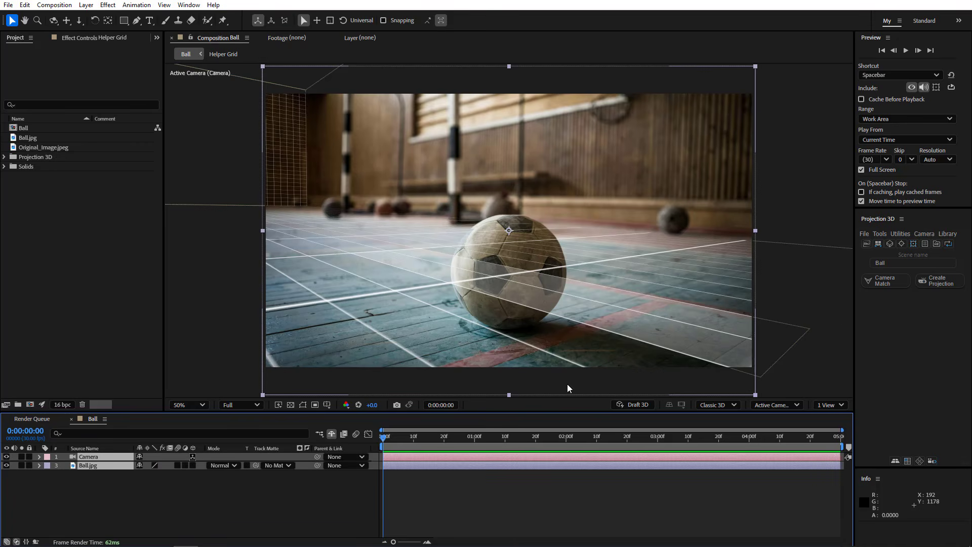
click(941, 281)
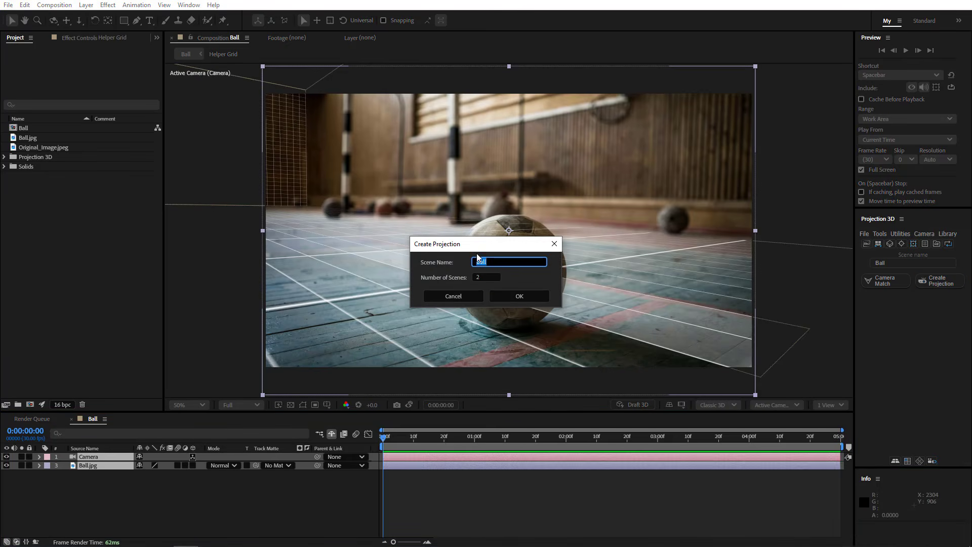
drag(461, 248, 273, 276)
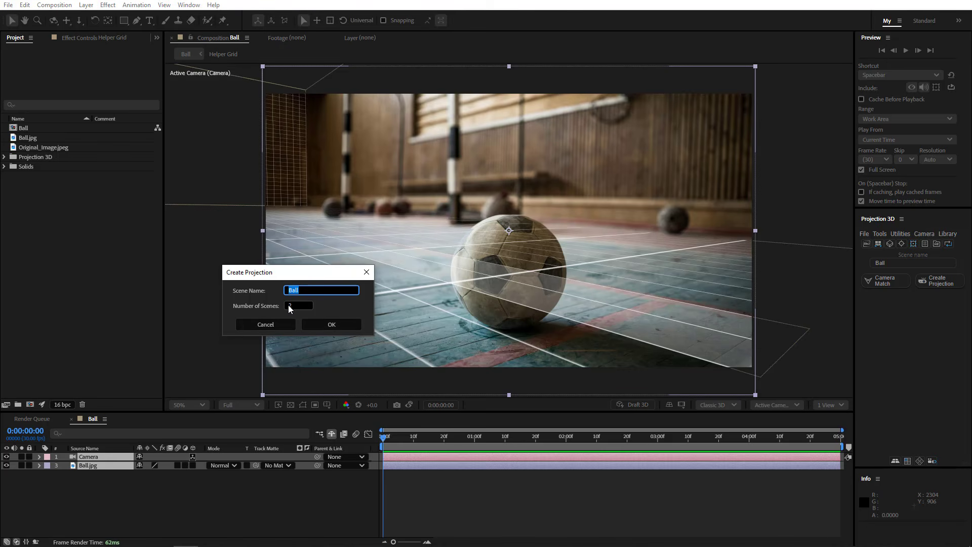
click(336, 323)
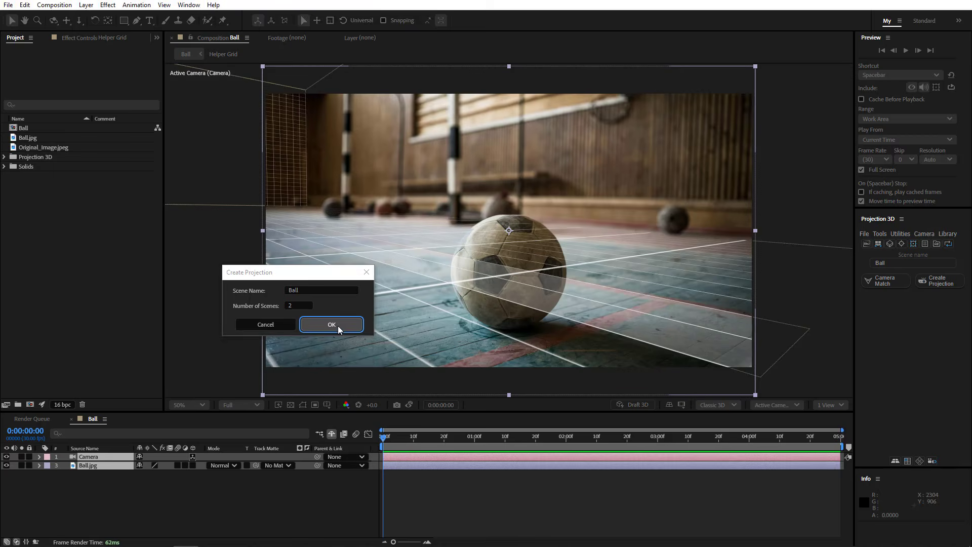
click(511, 314)
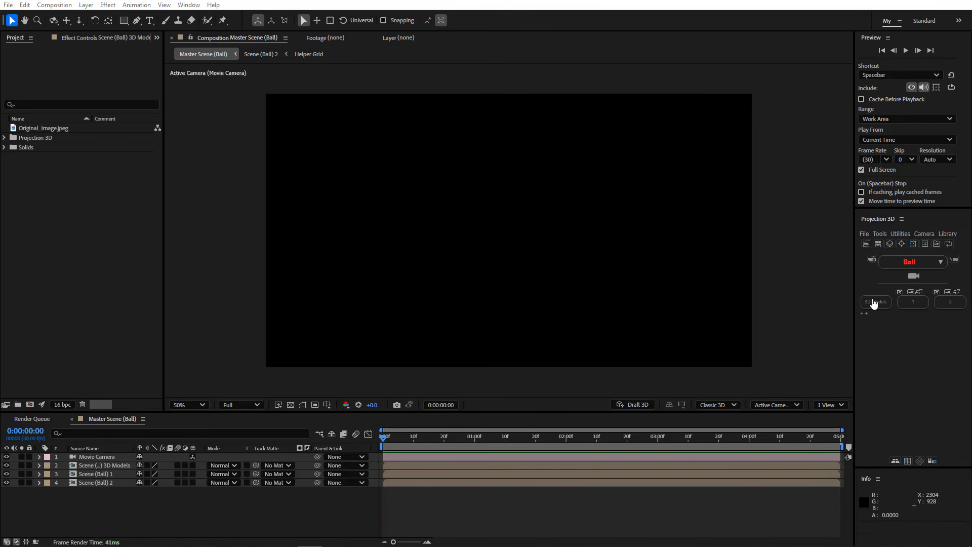
Step: Inspect the 3D Models scene, the Master Scene (Ball) composition, and projection scenes 1 and 2
click(873, 302)
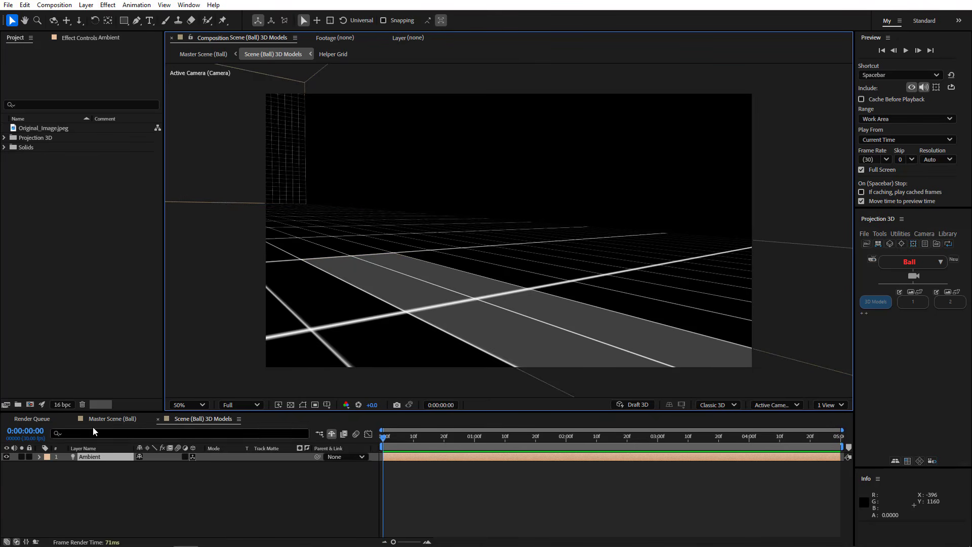
click(112, 419)
click(89, 474)
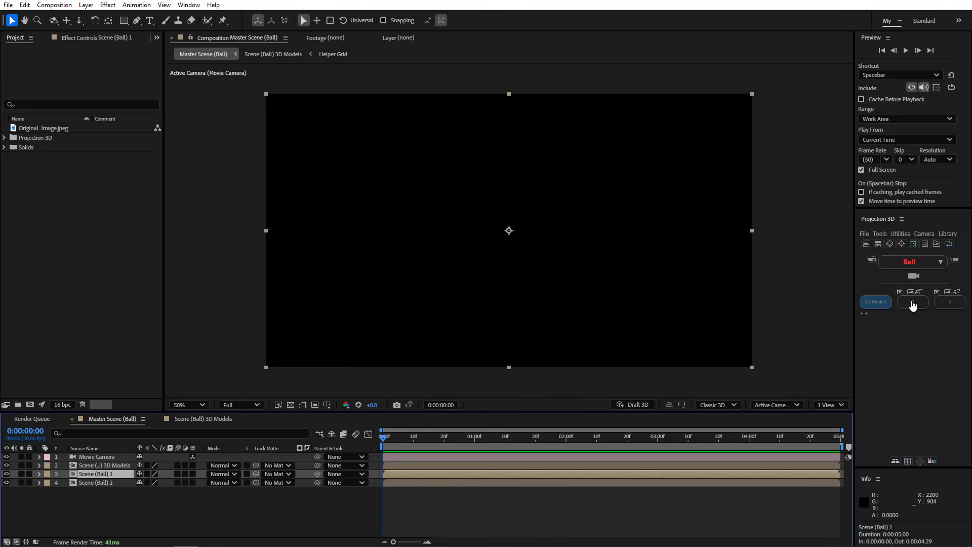
click(913, 302)
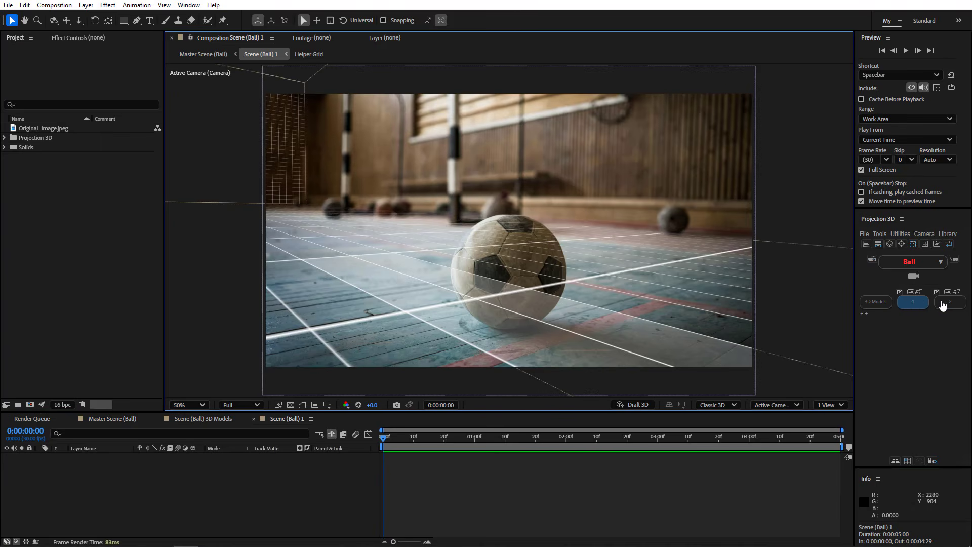
click(945, 303)
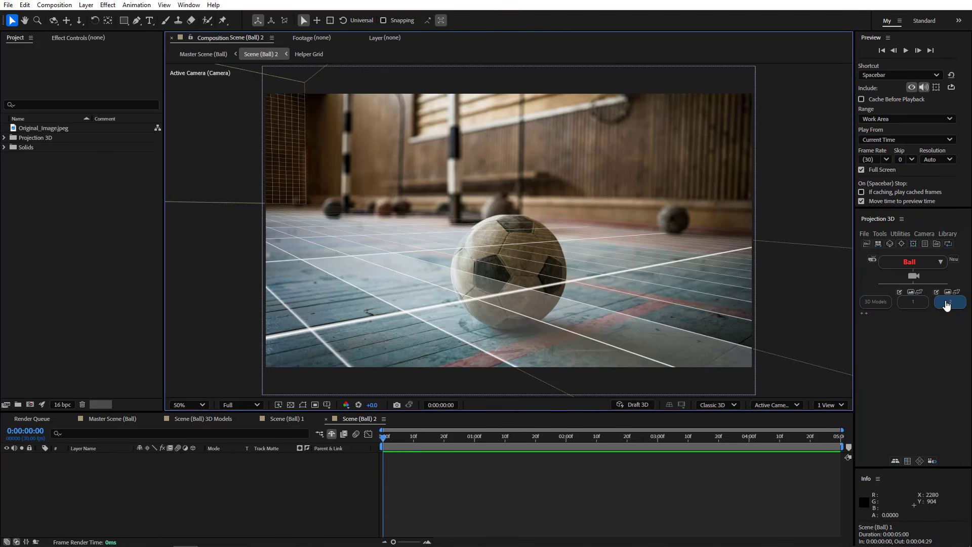
Step: Review projection scene 1, the 3D Models scene, and the layers of Master Scene (Ball)
click(915, 305)
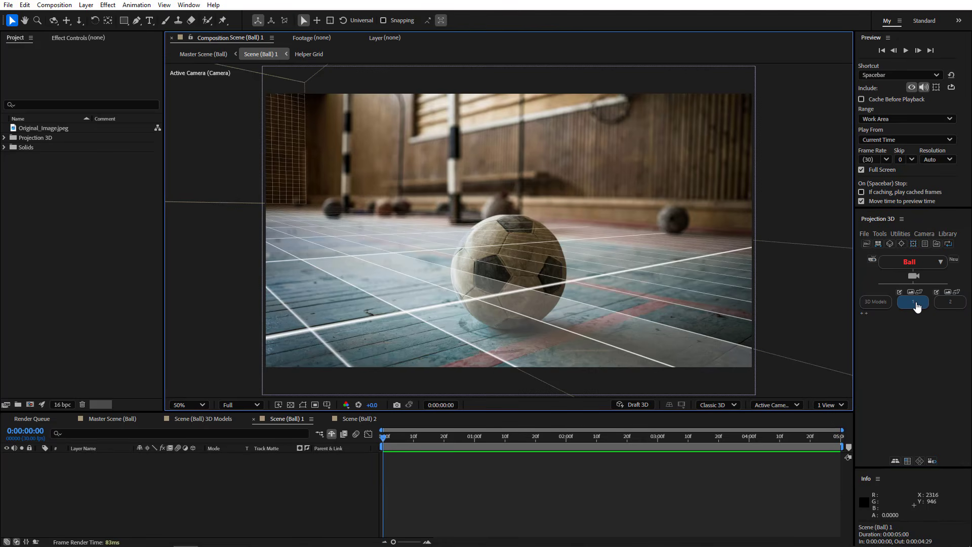
click(876, 302)
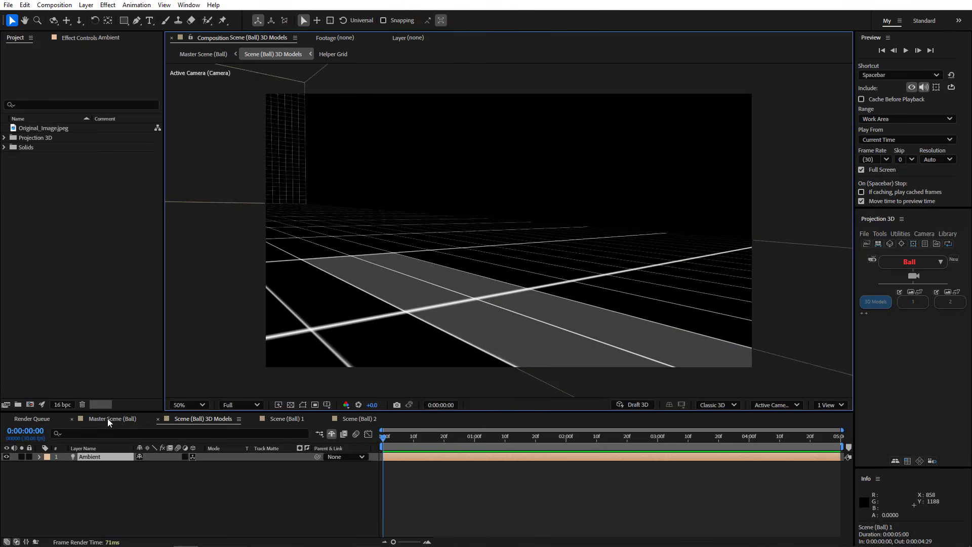
click(107, 418)
click(121, 493)
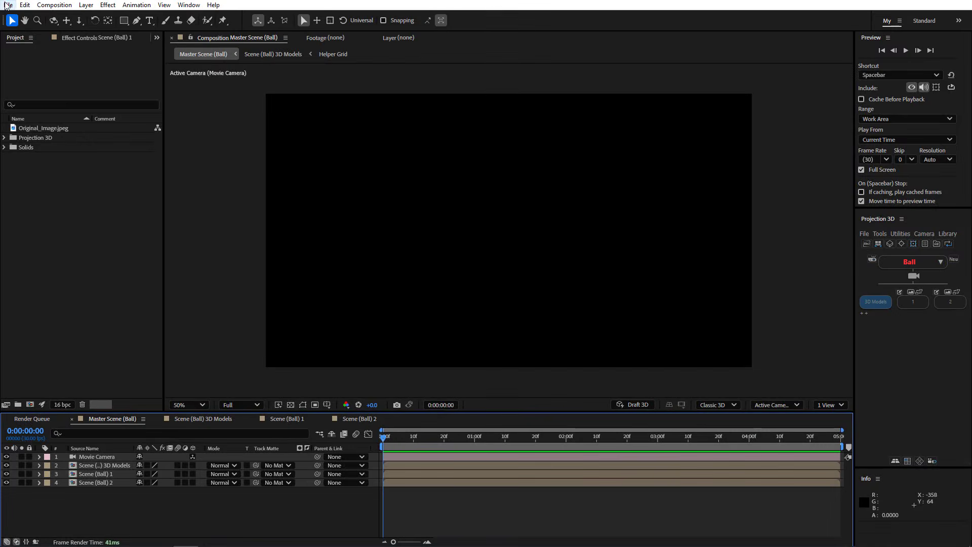
Step: Run the Projection 3D script file to open its floating legacy window, and reposition it over the viewer in compact form
click(8, 5)
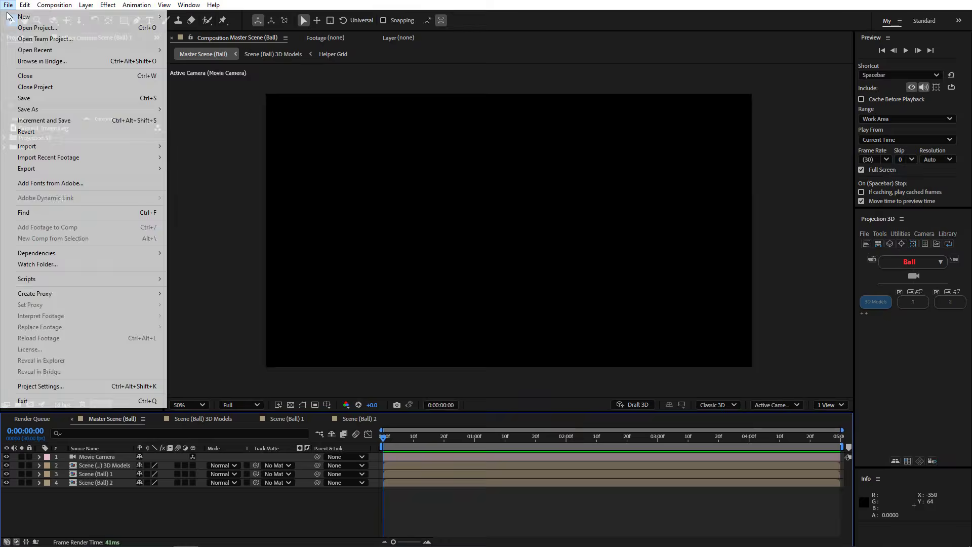
mouse_move(158, 280)
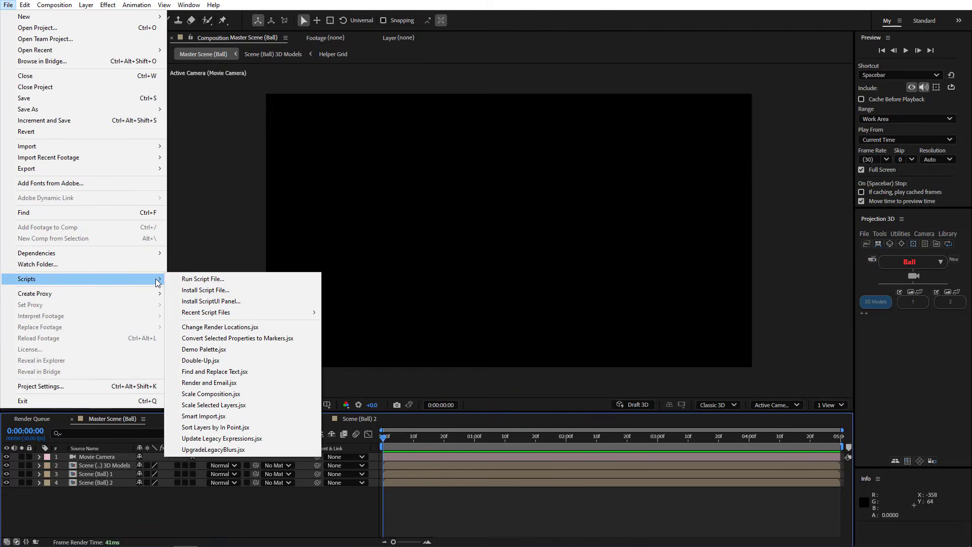
click(205, 279)
double_click(439, 112)
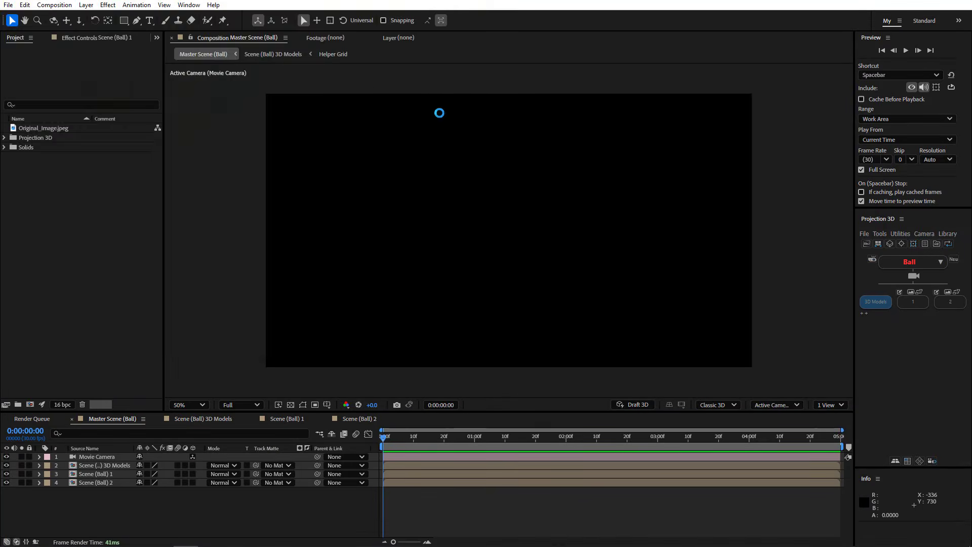
drag(714, 75, 630, 141)
click(648, 147)
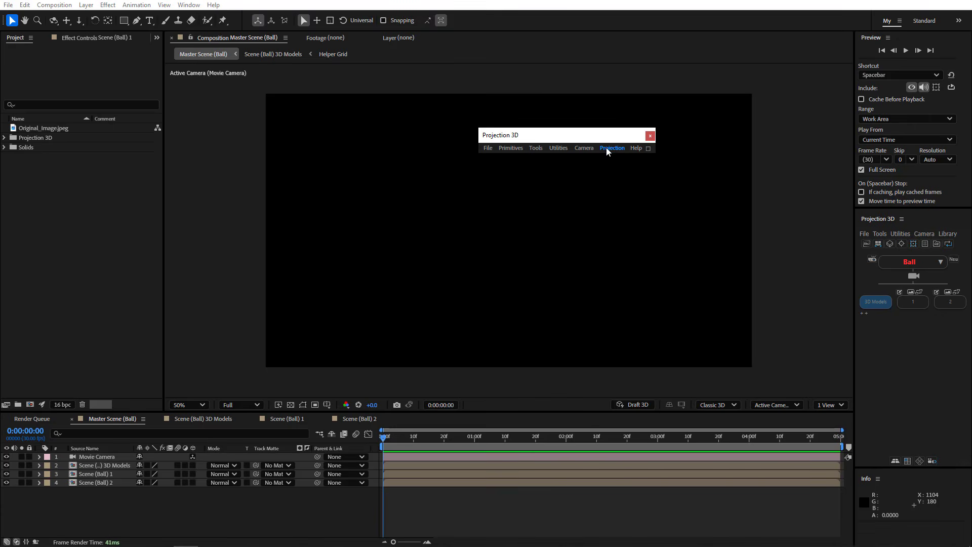
Step: Compare the projection and projection image commands of the floating legacy window with those of the docked Projection 3D panel
click(869, 258)
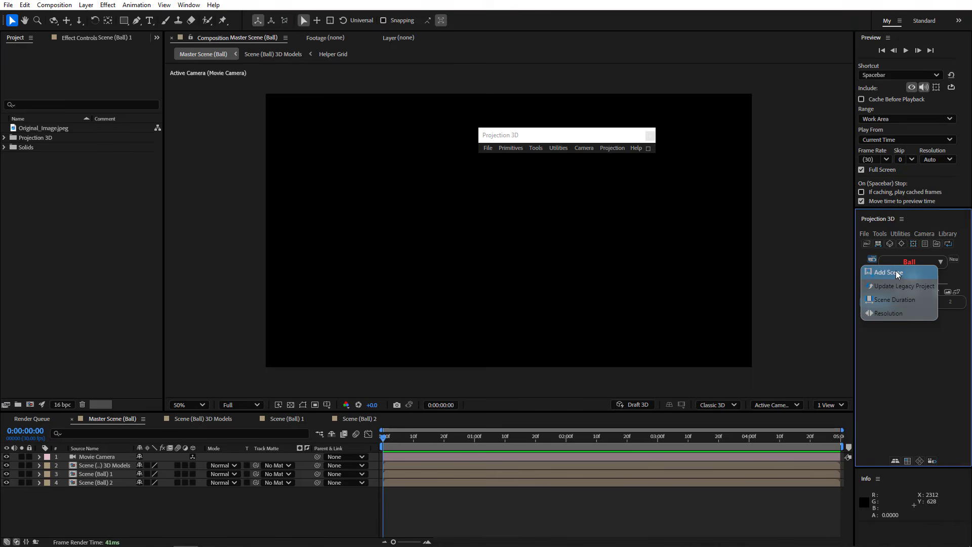
click(615, 147)
click(614, 148)
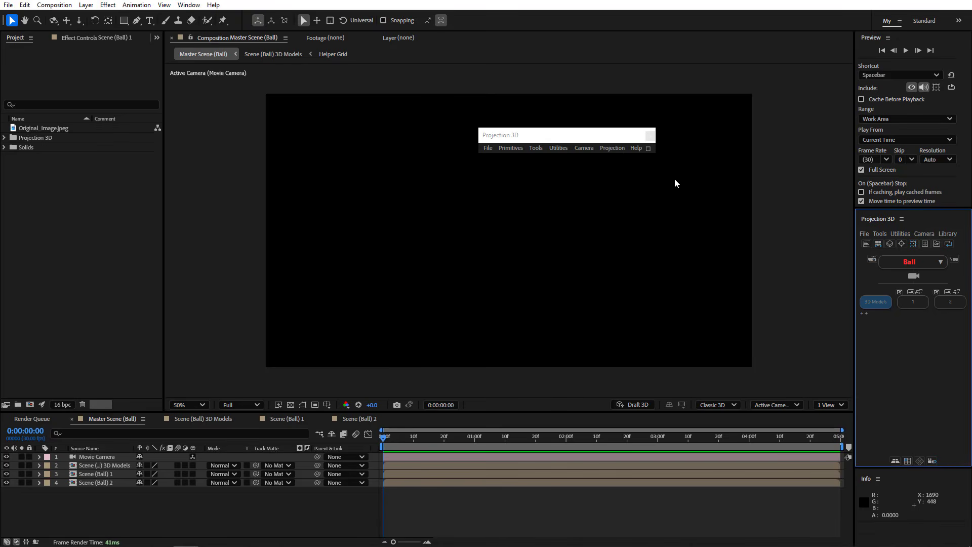
click(613, 148)
click(629, 198)
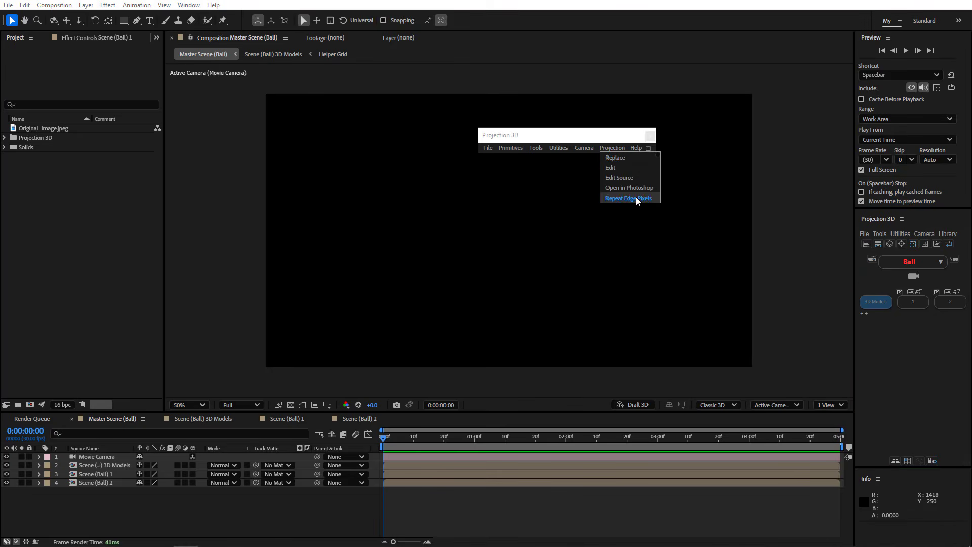
click(898, 291)
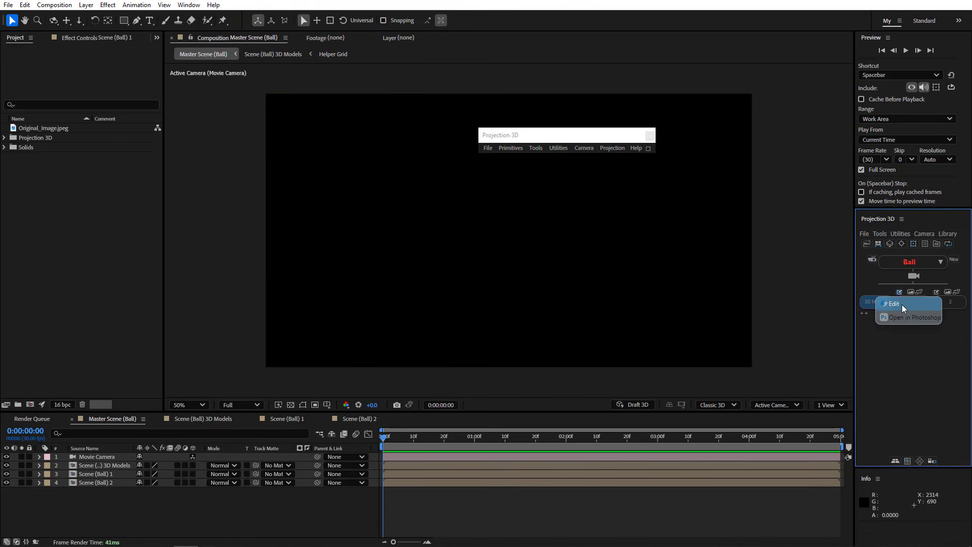
click(613, 148)
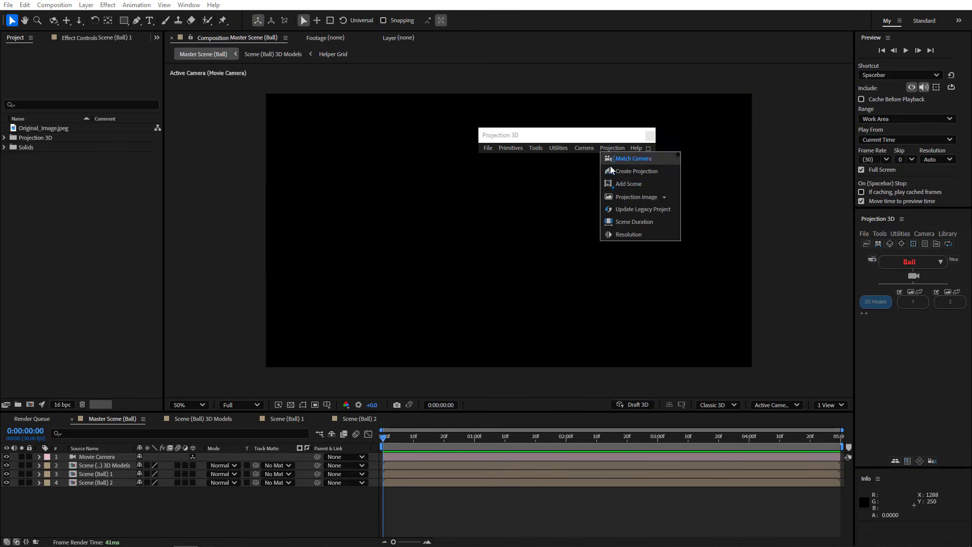
click(638, 197)
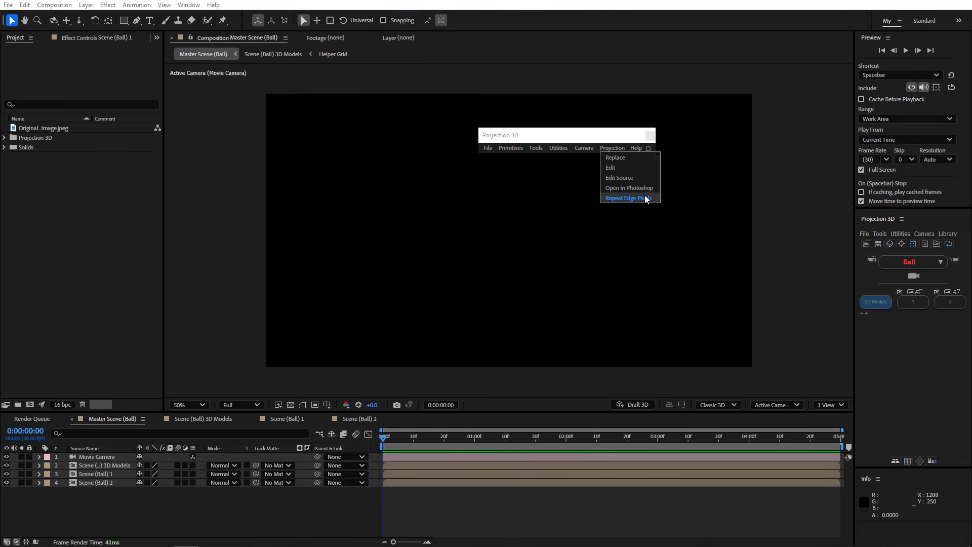
click(892, 297)
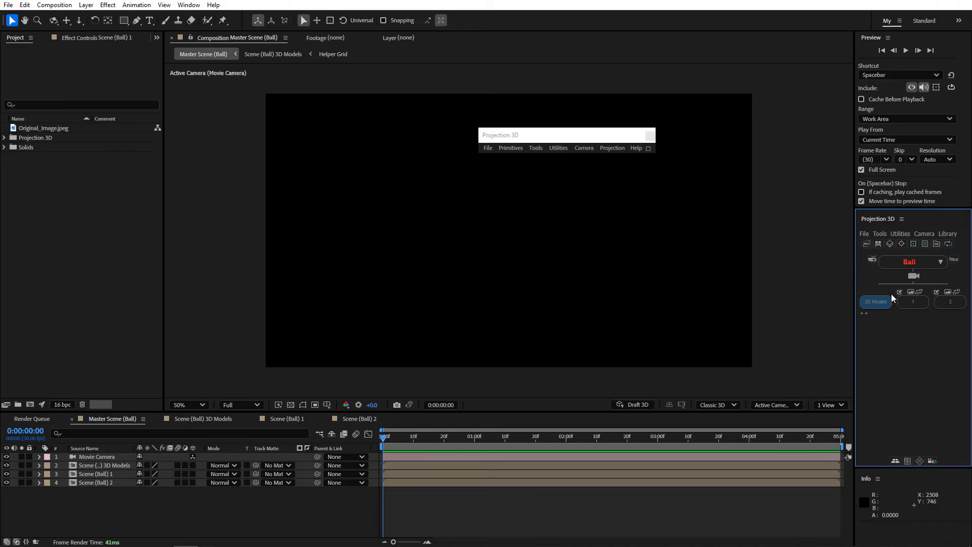
Step: Add another projection scene to the Ball project, and undo the addition
click(873, 260)
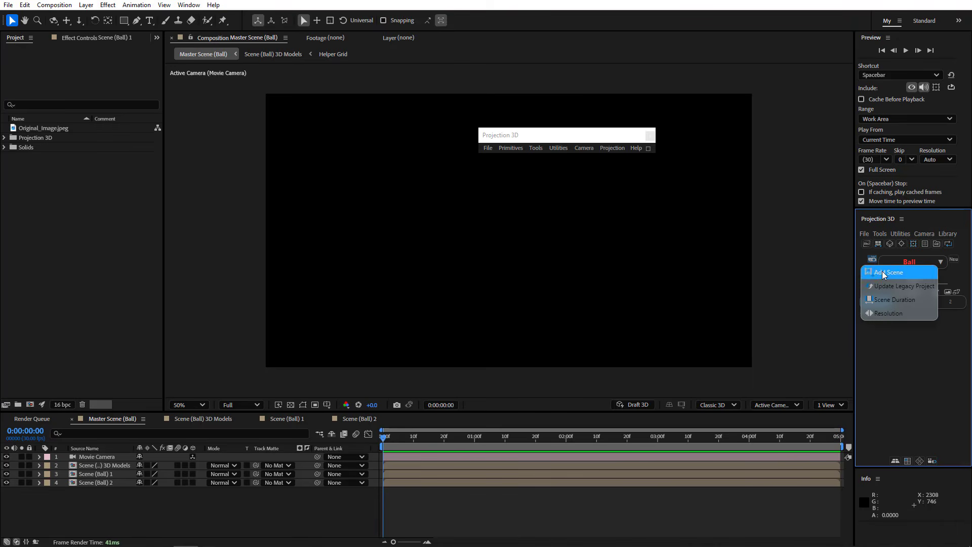
click(882, 271)
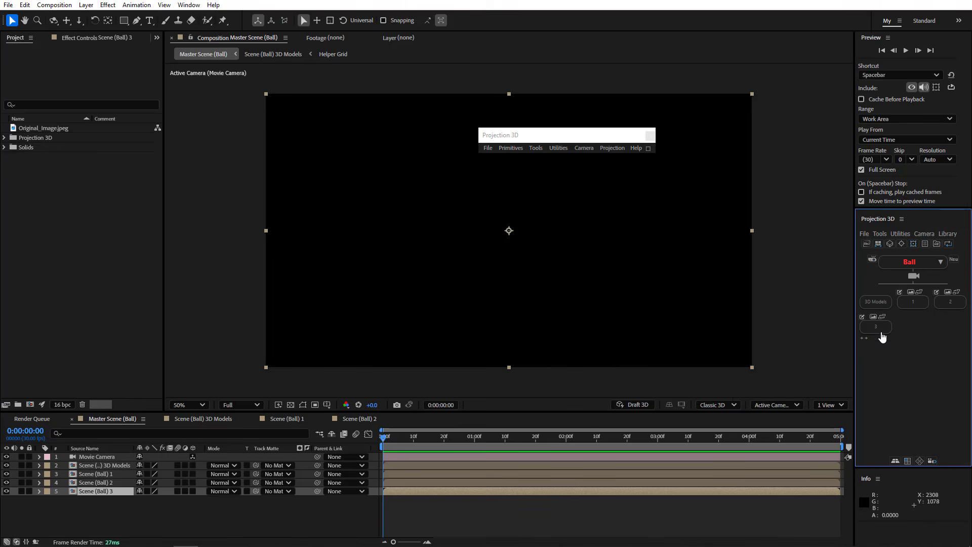
key(ctrl+z)
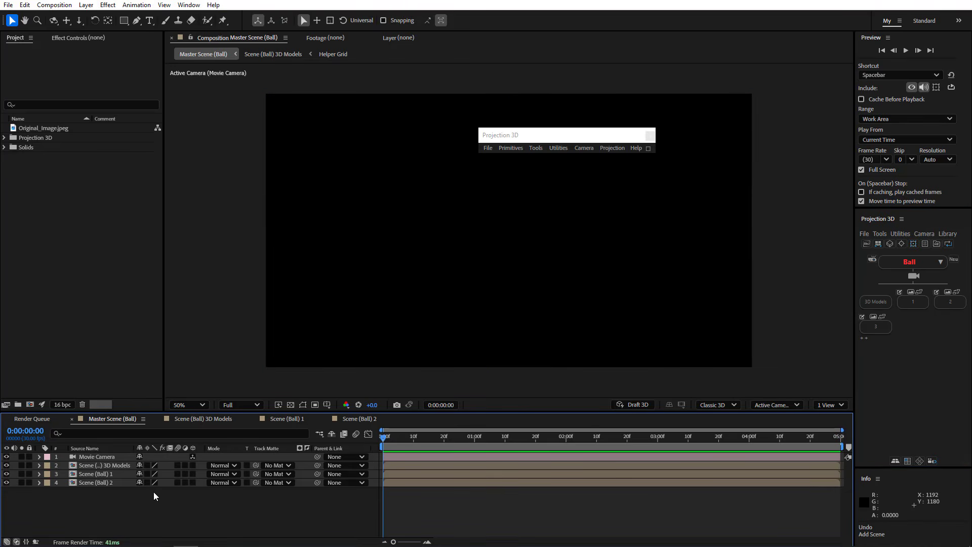
Step: Inspect the Update Legacy Project settings for Master Scene (Ball), and close them without updating
click(873, 262)
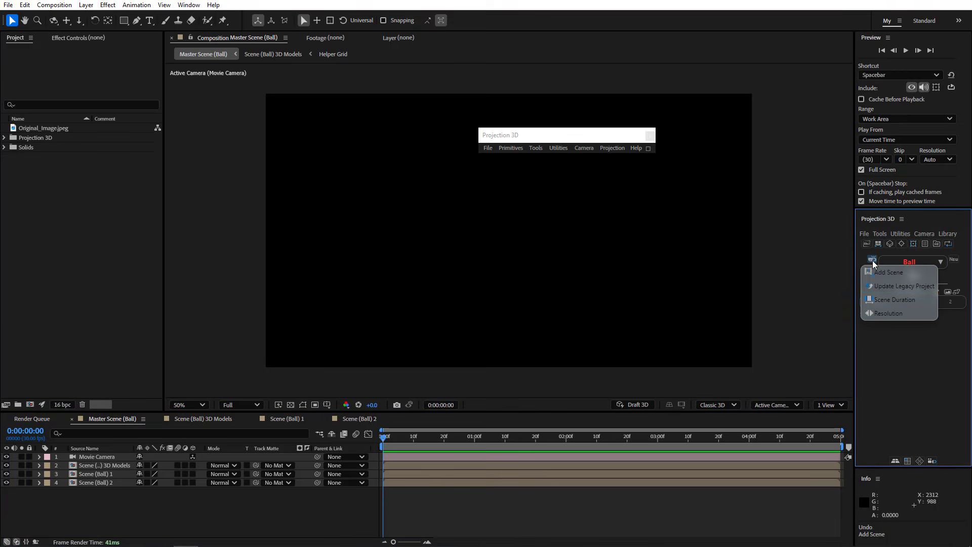
click(883, 283)
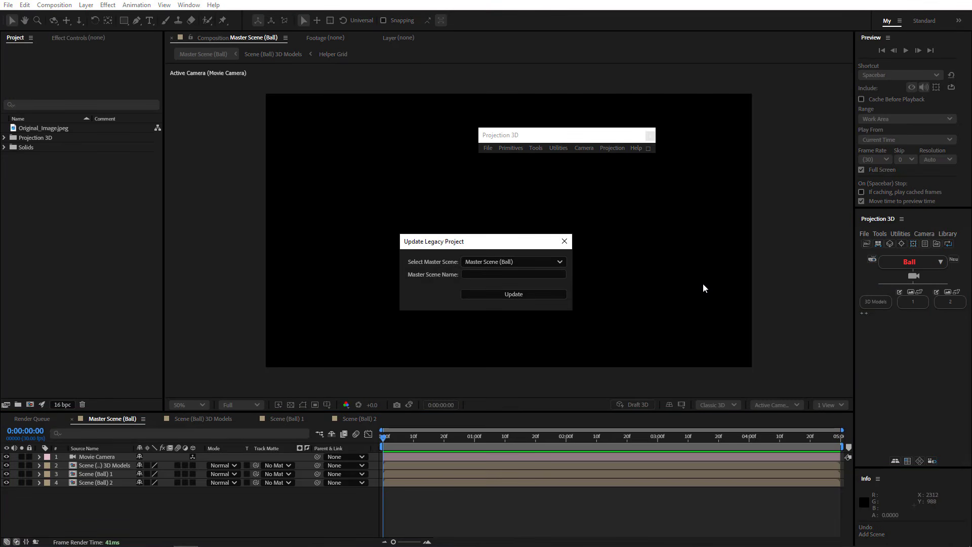
click(469, 273)
click(469, 273)
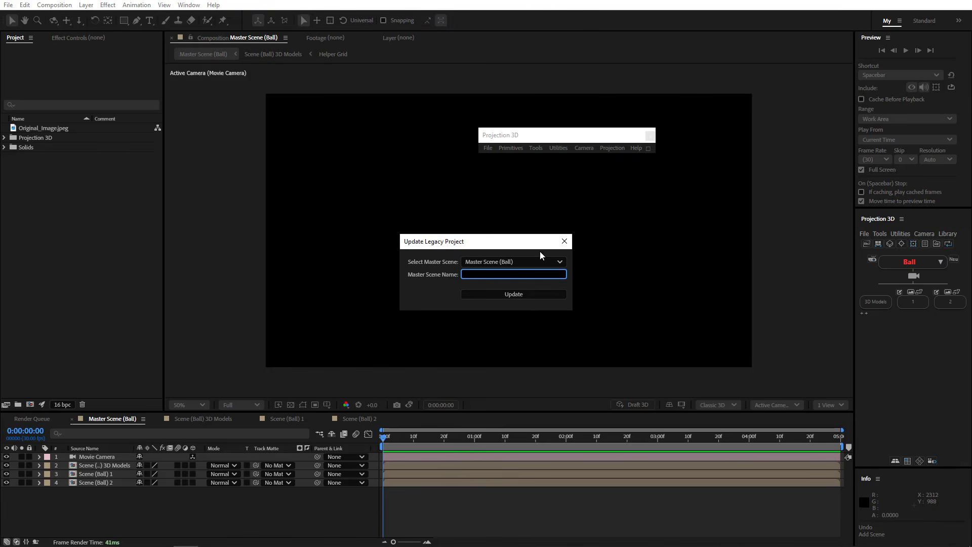
click(565, 241)
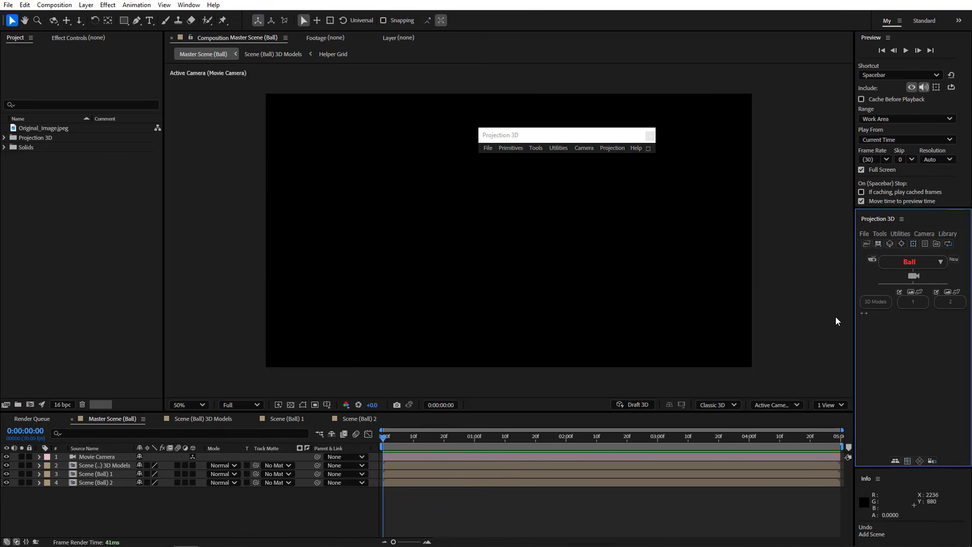
Step: Inspect the Master Scene Duration and Projection Resolution settings, leaving both as they are
click(872, 260)
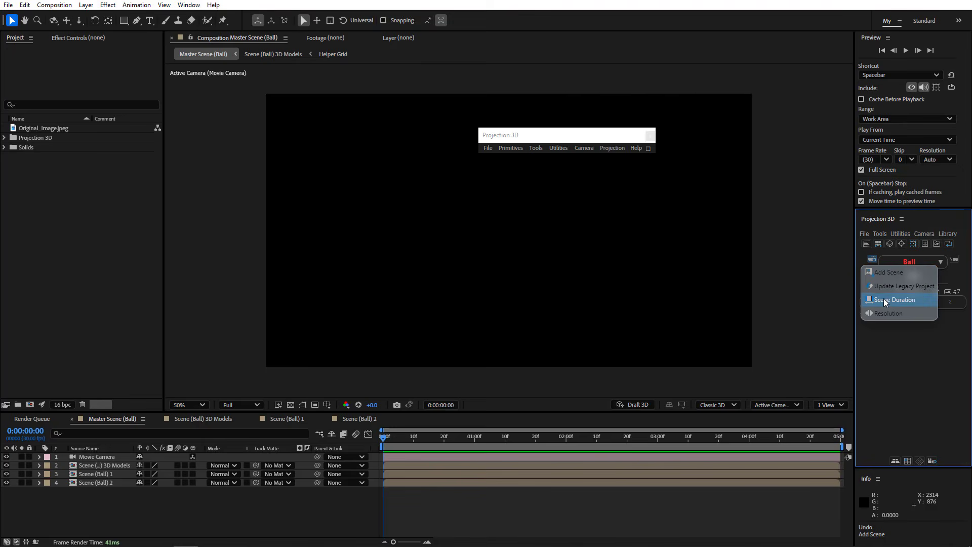
click(884, 300)
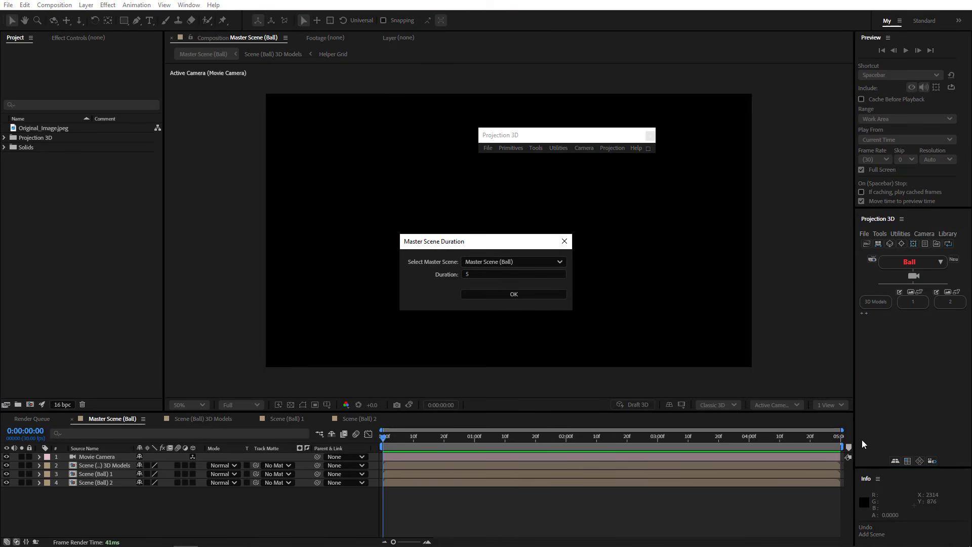
click(565, 241)
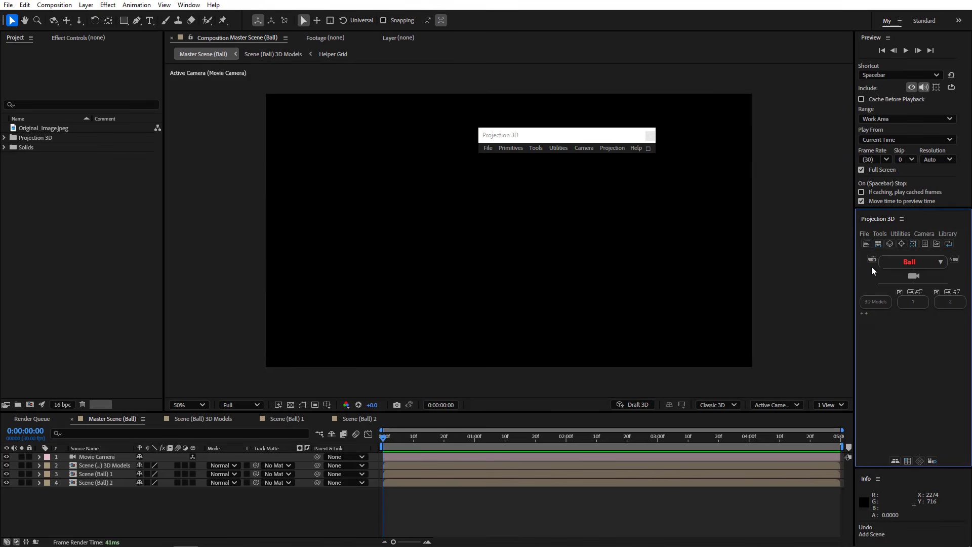
click(872, 260)
click(887, 313)
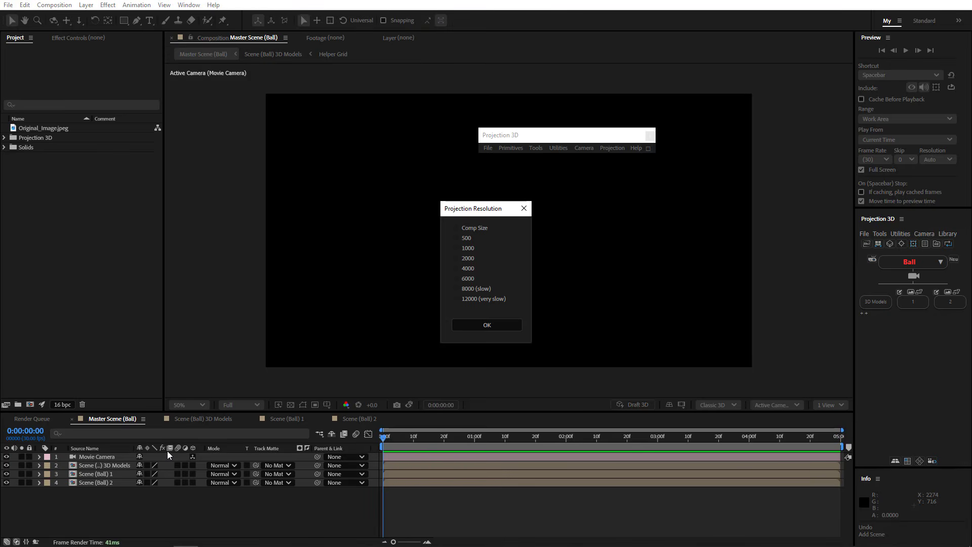
click(491, 327)
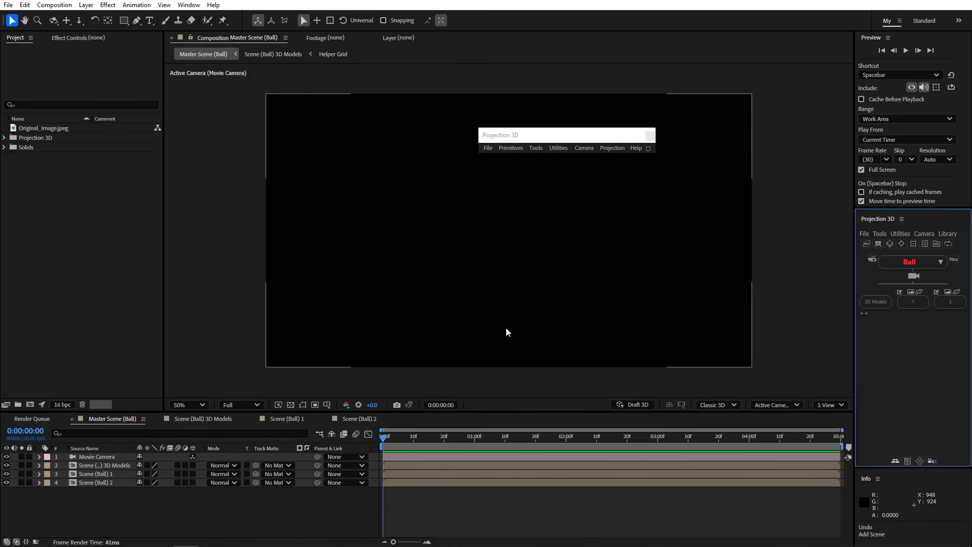
Step: Check the list of existing projection projects, start a new one, and create a composition from Original_Image.jpeg
click(940, 261)
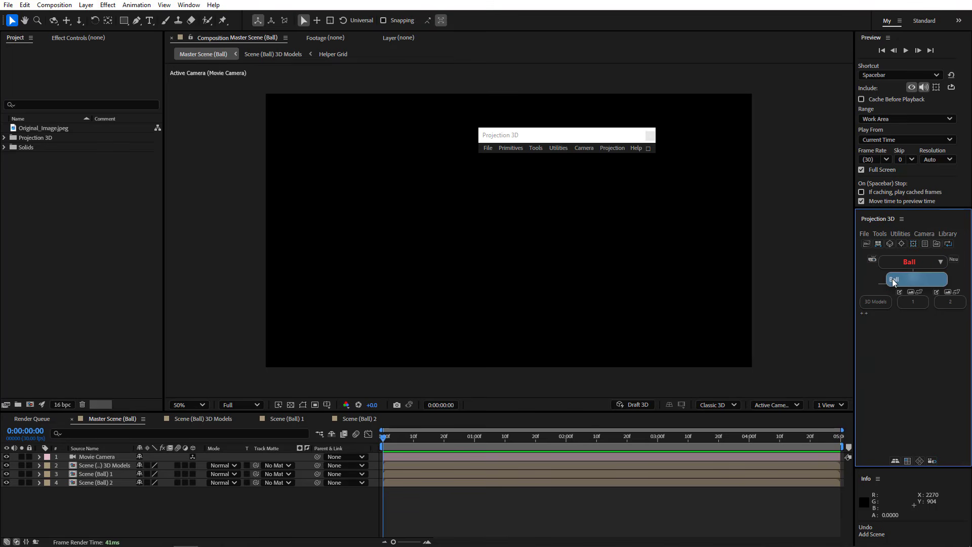
click(940, 262)
click(953, 259)
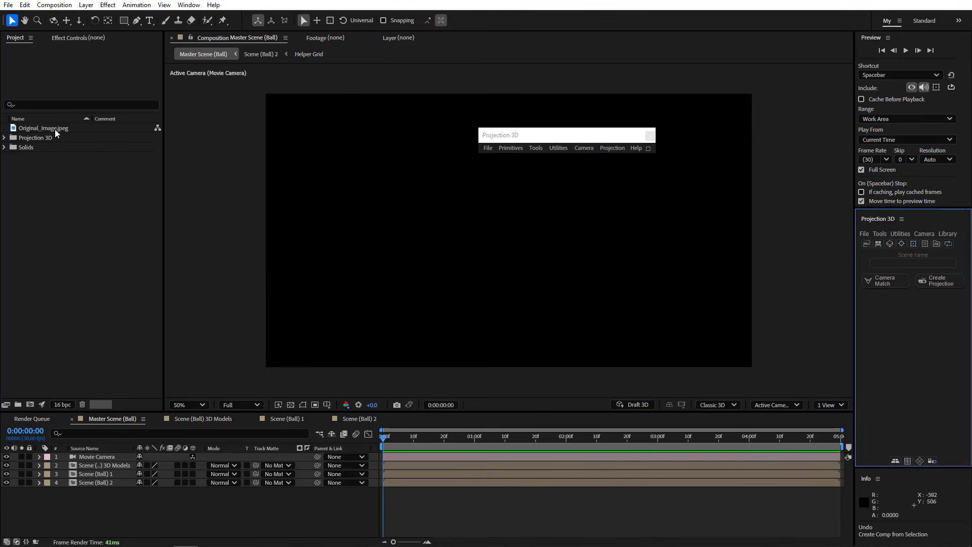
drag(54, 129, 31, 405)
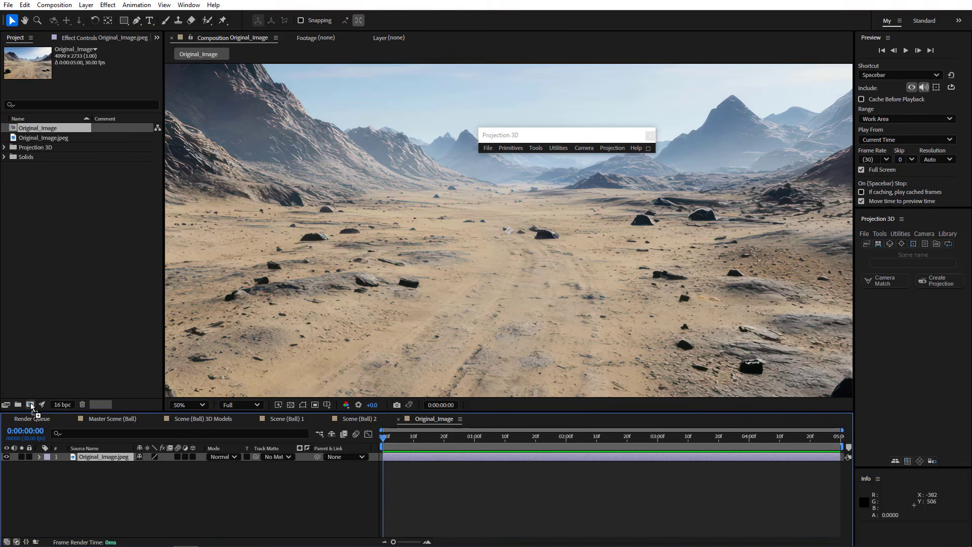
Step: Start a camera match with scene name Mars, create its project by saving Mars.Scene in the Tutorials folder, and close fSpy
click(902, 262)
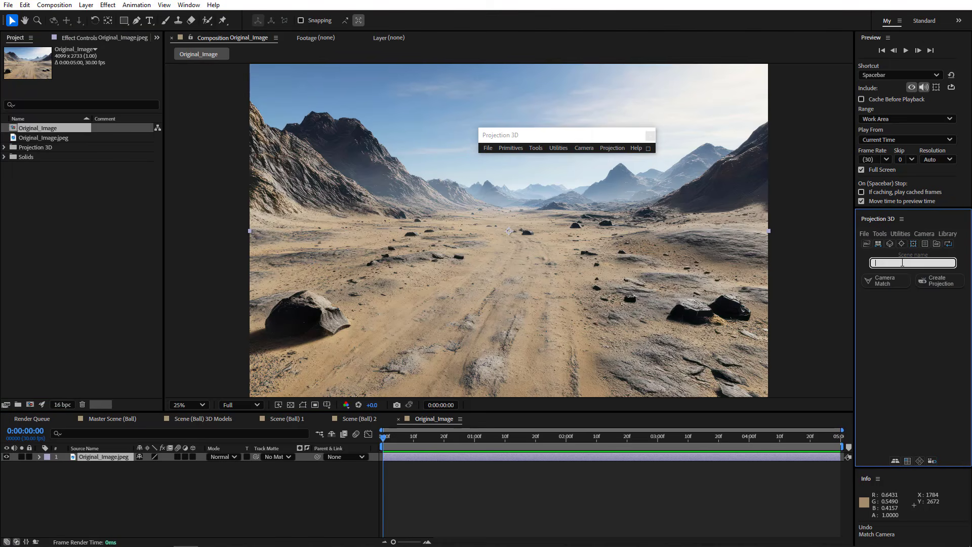
text(Mars)
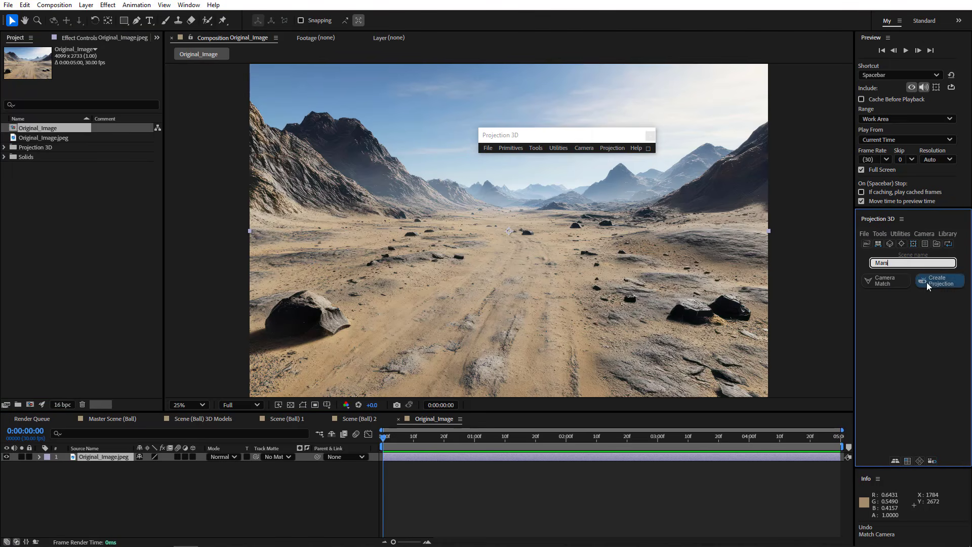
click(884, 280)
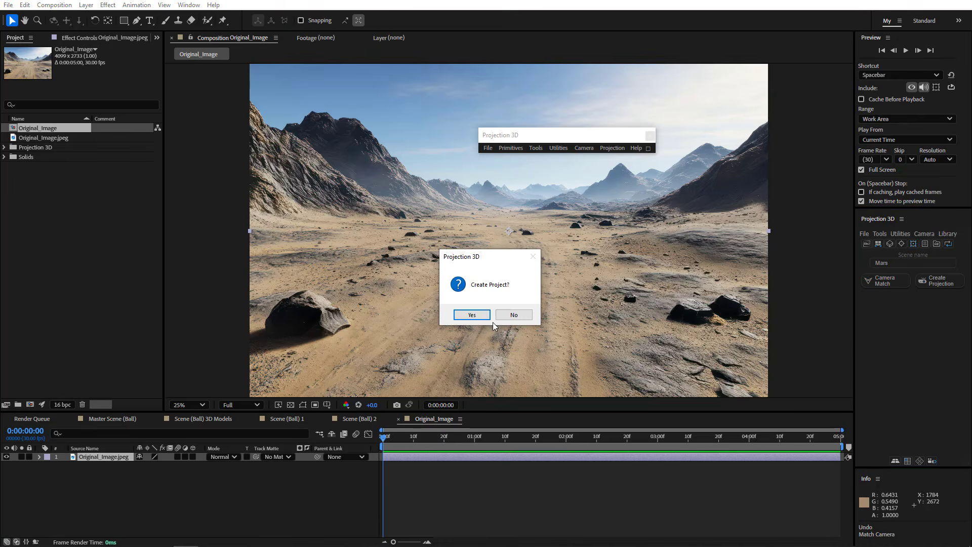
click(472, 315)
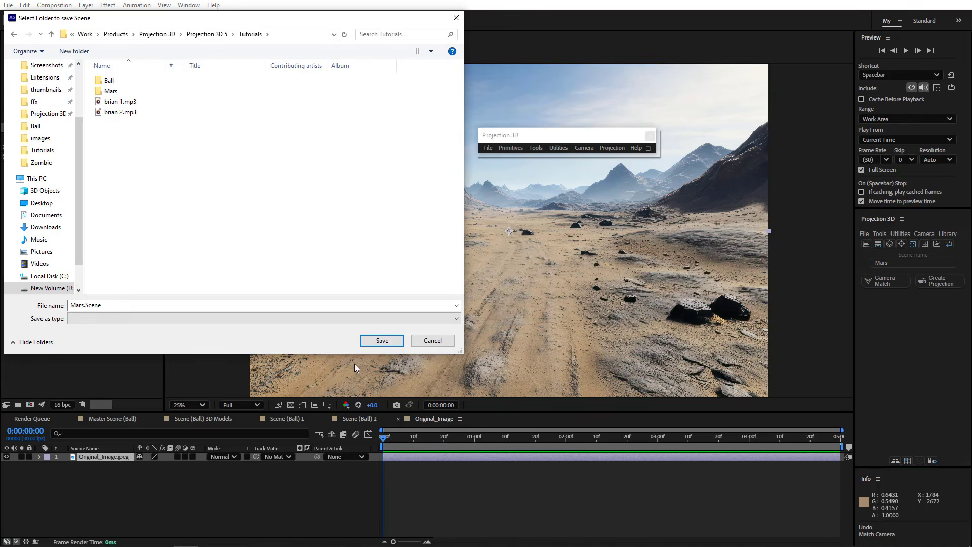
click(382, 340)
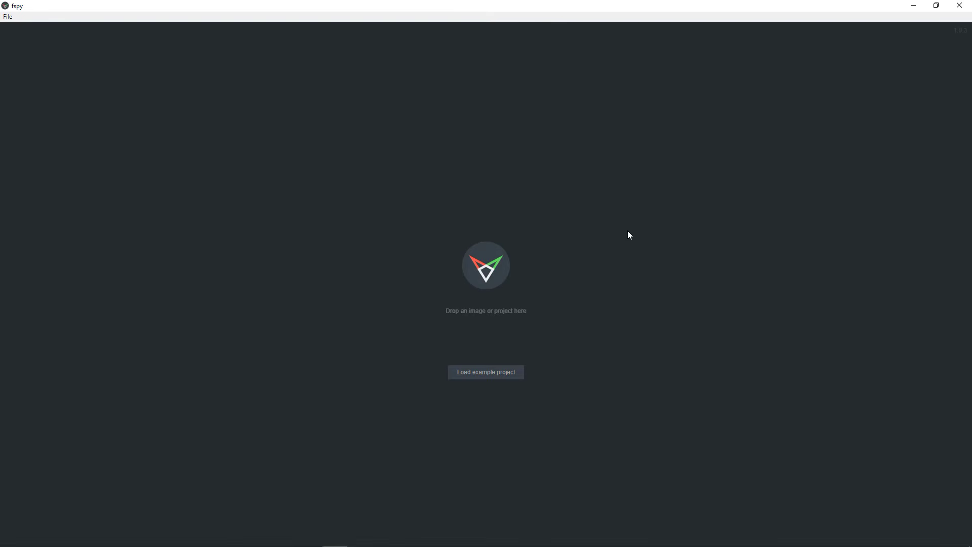
click(959, 5)
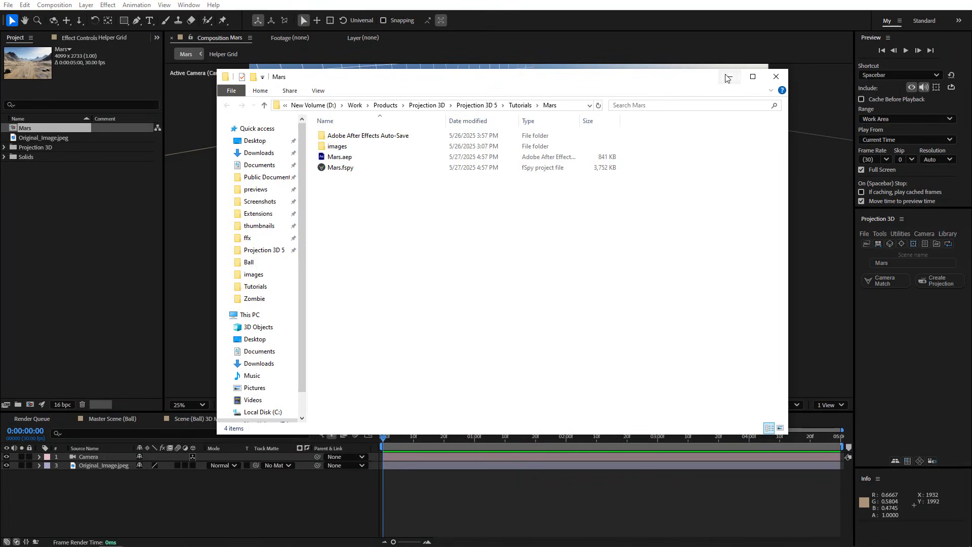
Step: Minimize the Mars folder window, and create the projection with scene name Mars and 2 scenes
click(729, 77)
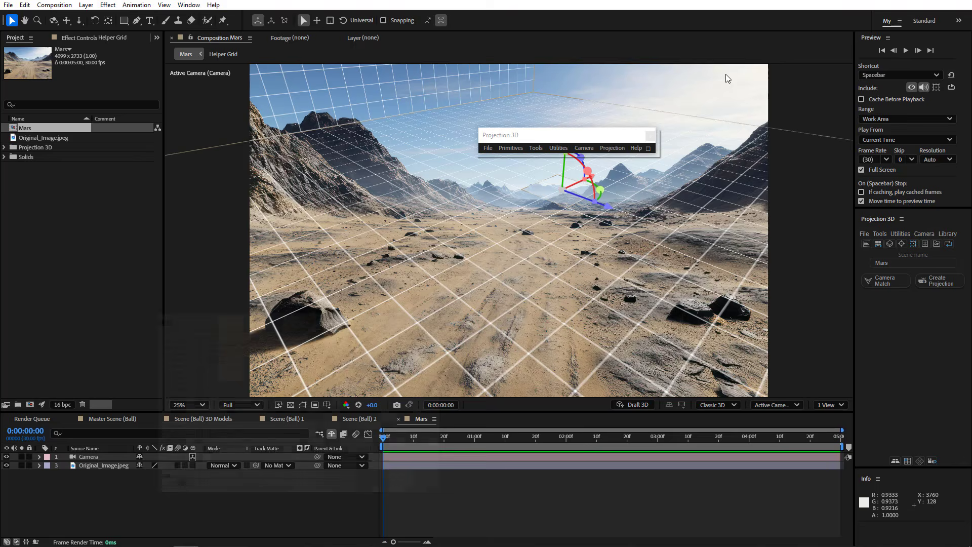
click(937, 281)
click(511, 293)
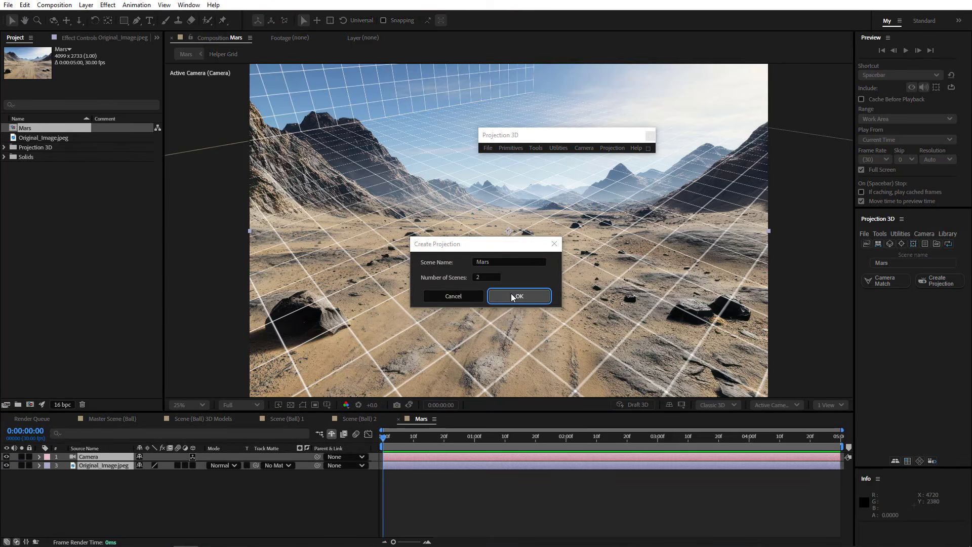
click(511, 315)
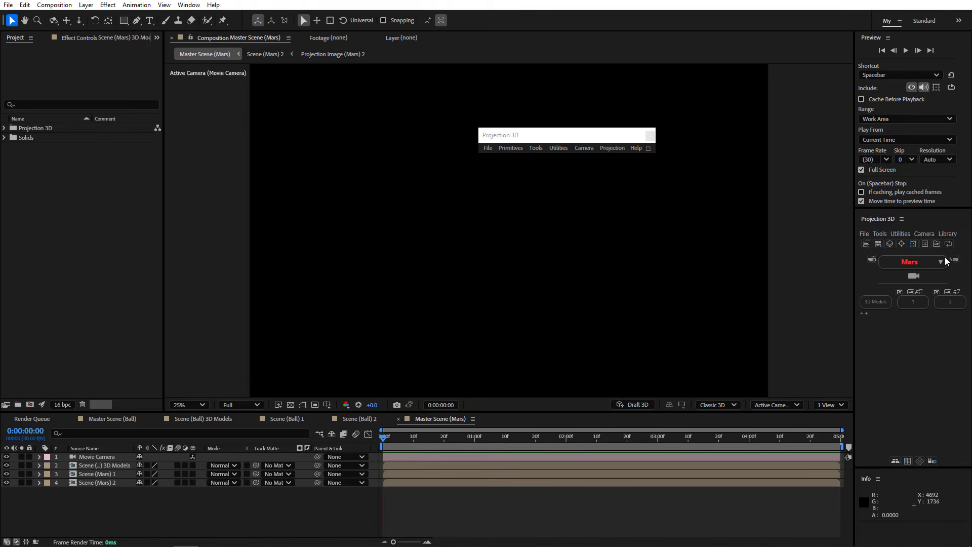
Step: Switch to the Ball project and back to Mars, and check the new-project view before returning to the existing projects
click(941, 261)
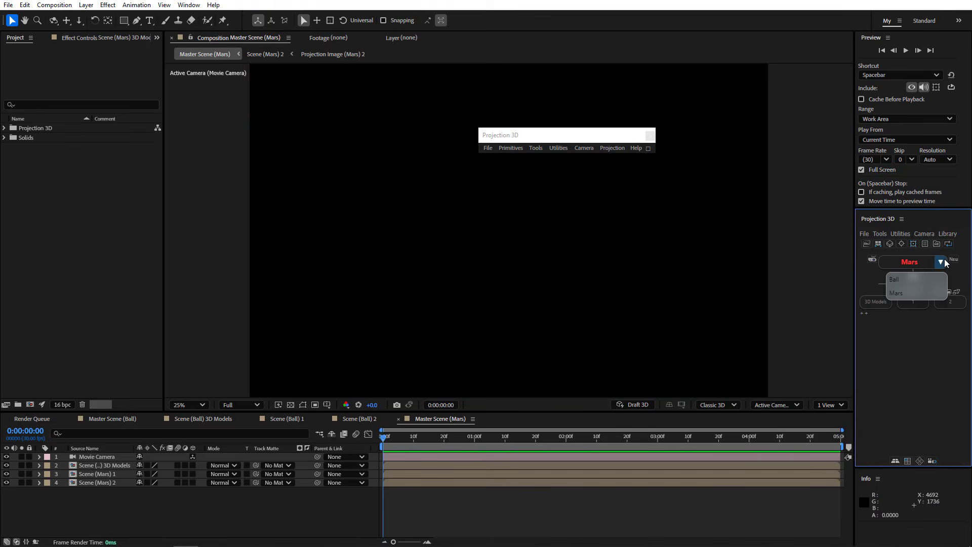
click(894, 281)
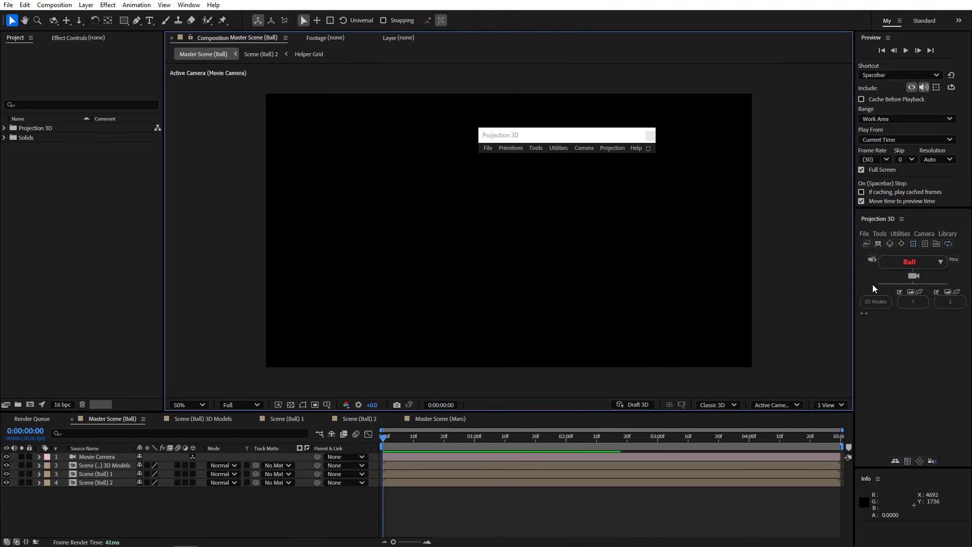
click(940, 263)
click(904, 288)
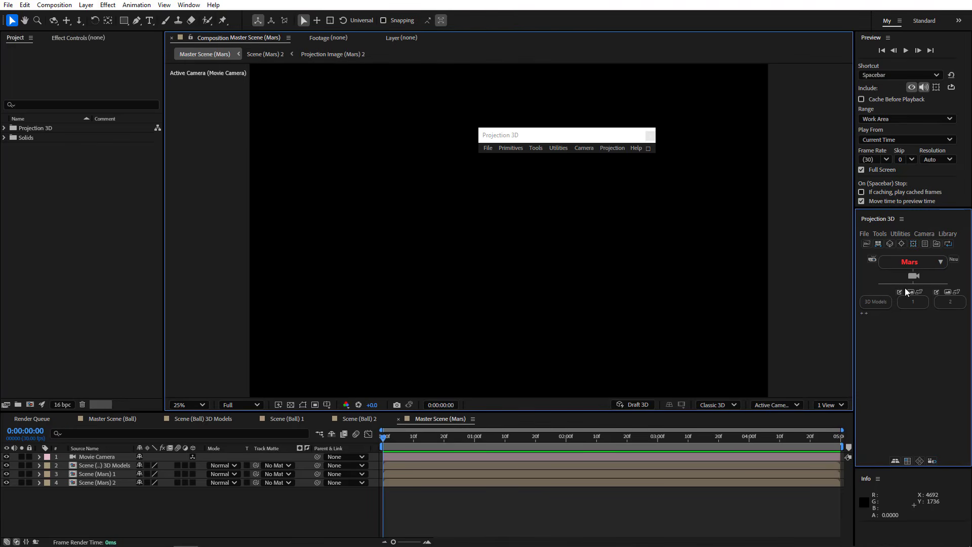
click(954, 259)
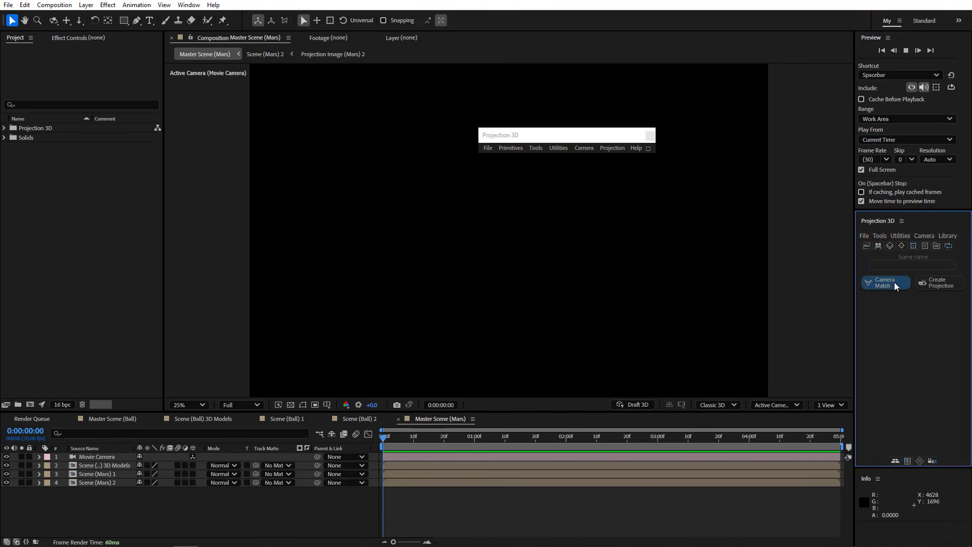
click(948, 247)
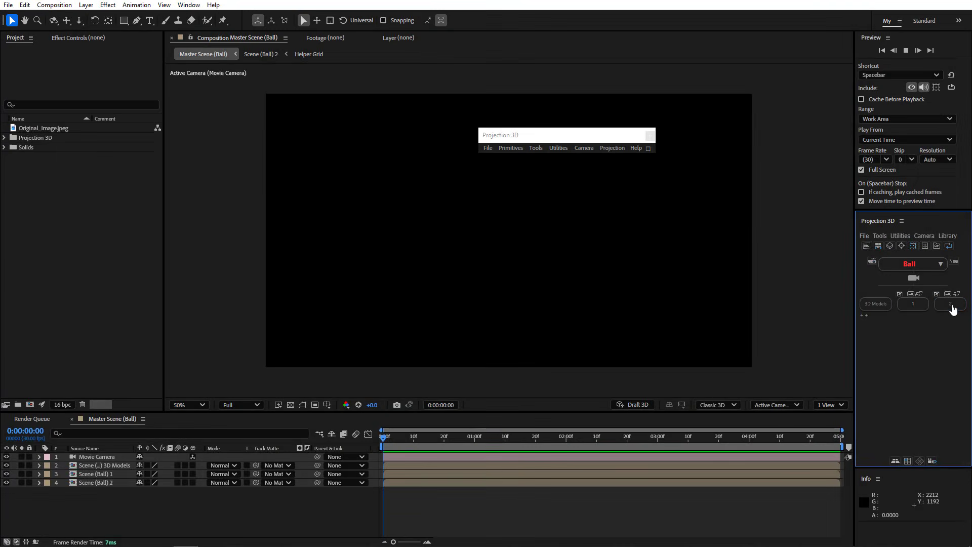
Step: In Scene (Ball) 2, swap the grid's Left side for Right and create surfaces from the grid properties for Back, Right and Bottom
click(951, 305)
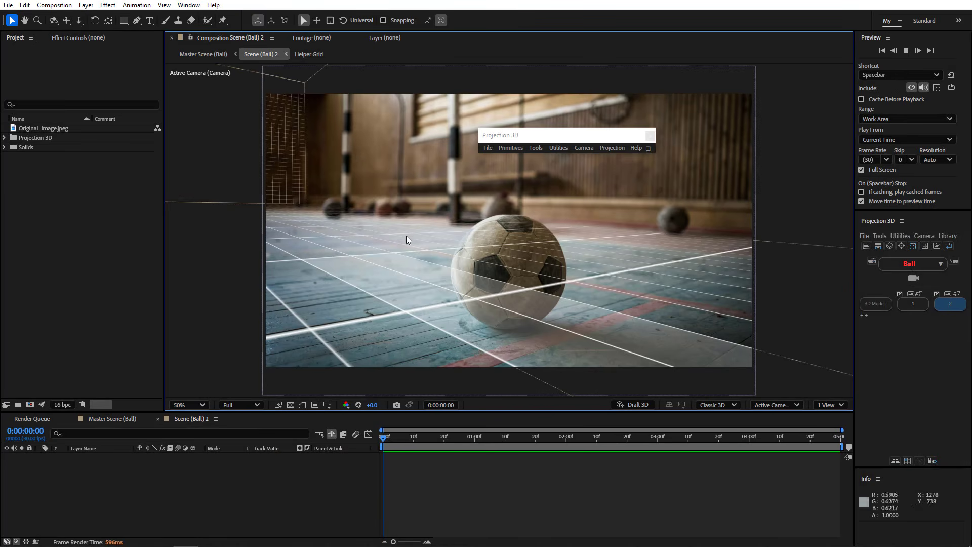
click(924, 246)
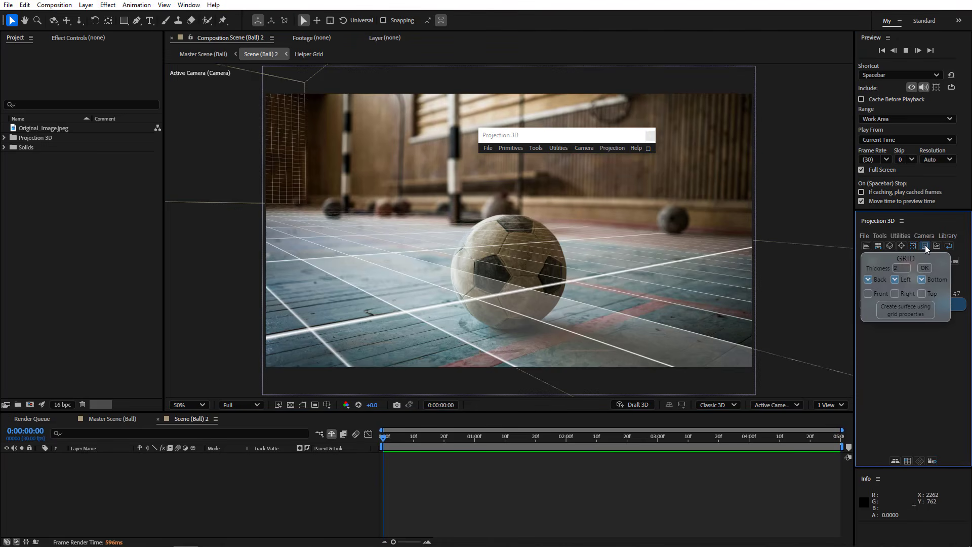
click(895, 280)
click(895, 293)
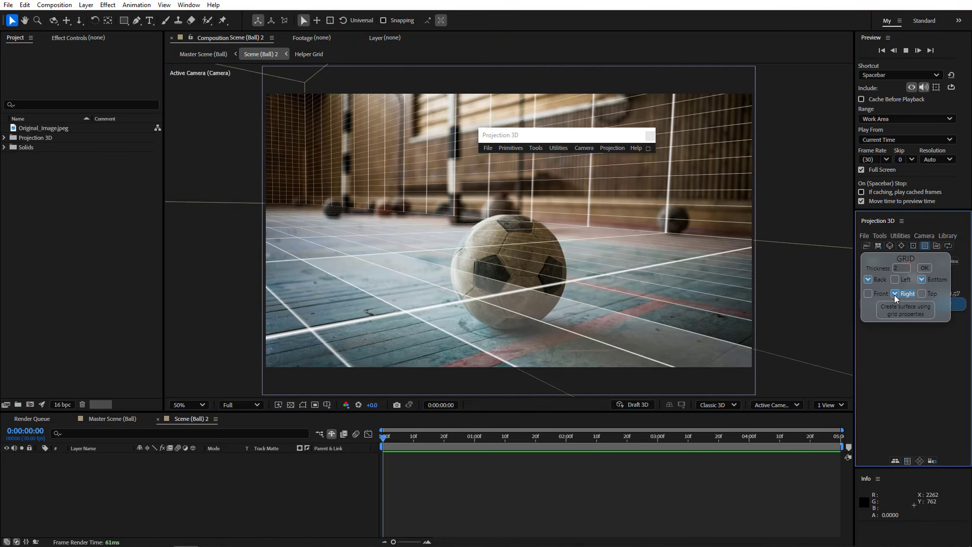
click(901, 314)
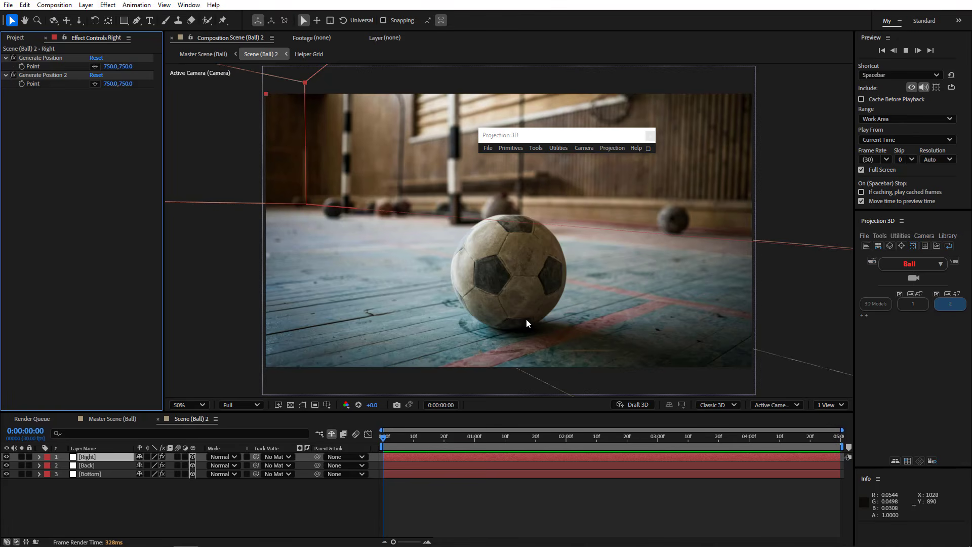
Step: Return to Master Scene (Ball) and review the movie camera options and the general Camera tools
click(111, 418)
click(913, 278)
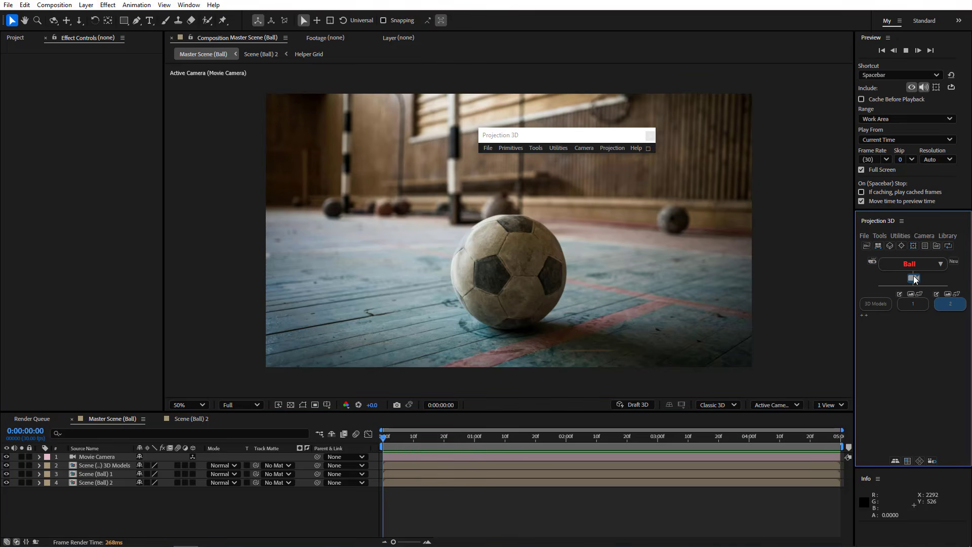
click(913, 278)
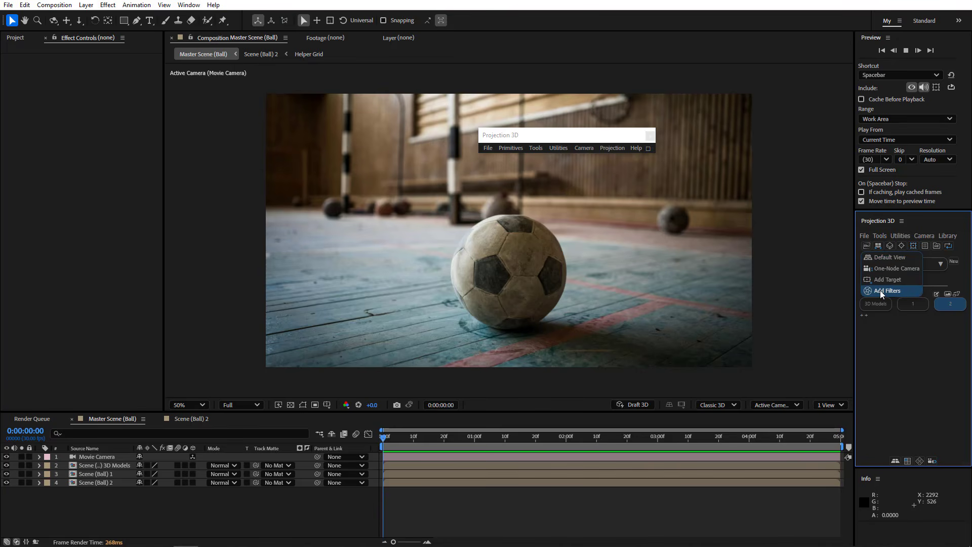
click(589, 147)
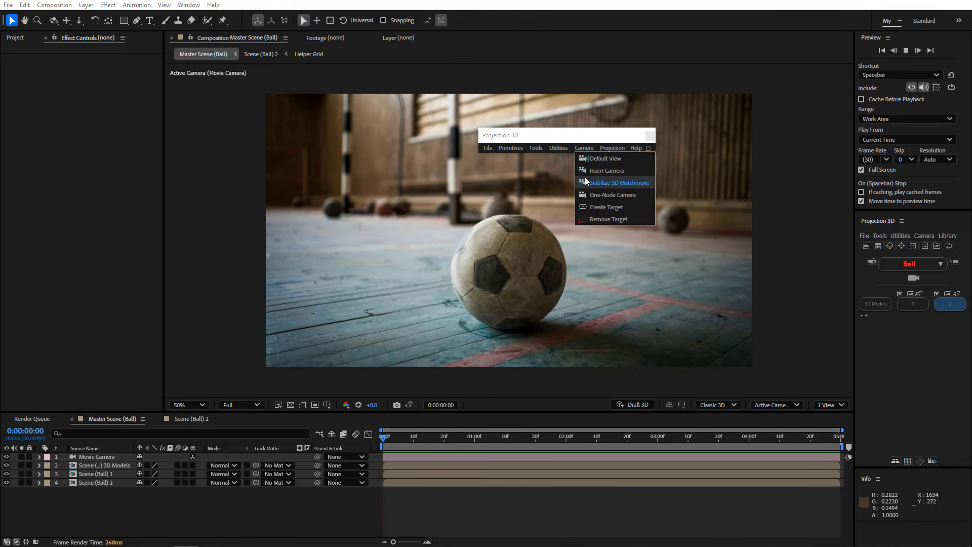
click(922, 235)
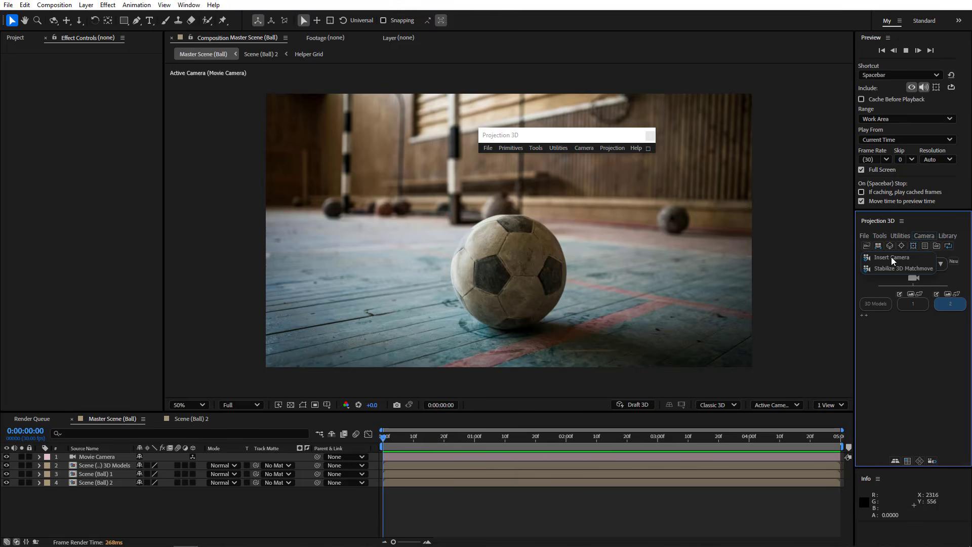
click(922, 237)
Step: Move the Movie Camera away from its original angle, and reset it to the default view
drag(483, 261, 507, 272)
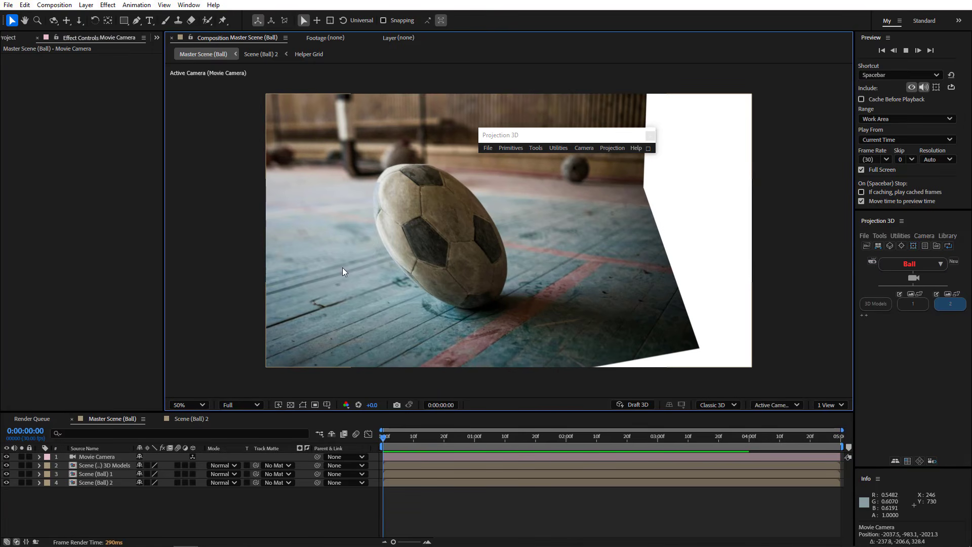
click(911, 282)
click(888, 259)
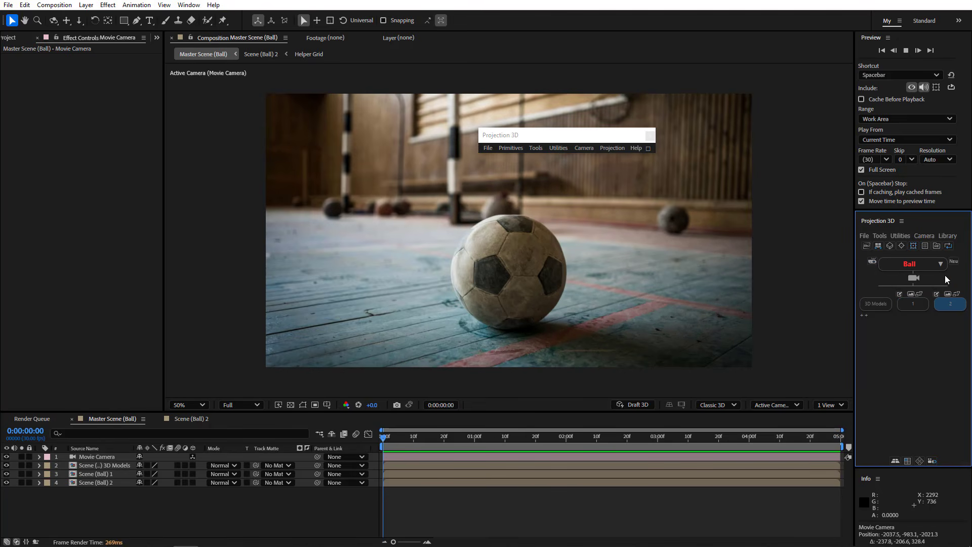
Step: Add a target to the Movie Camera, try changing the target's Y Rotation, and undo the rotation
click(910, 279)
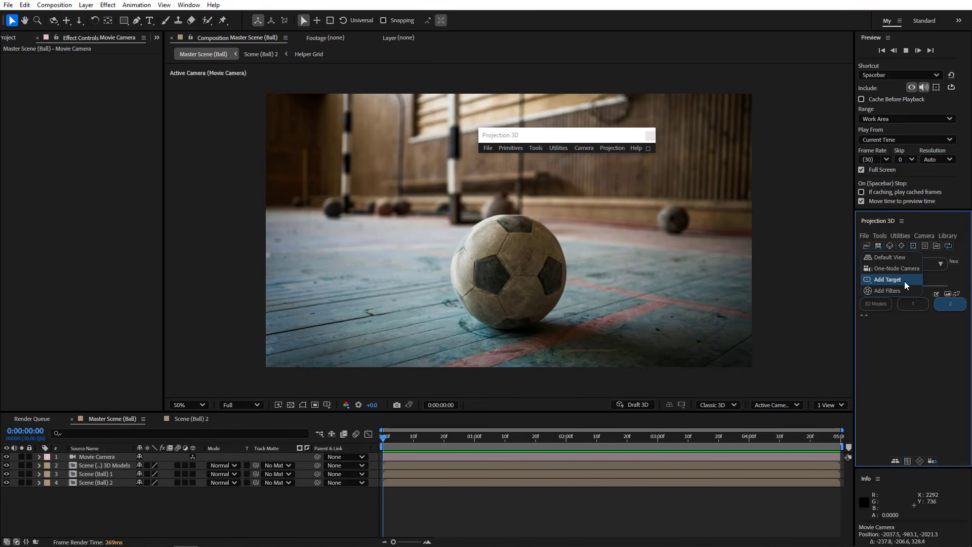
click(901, 281)
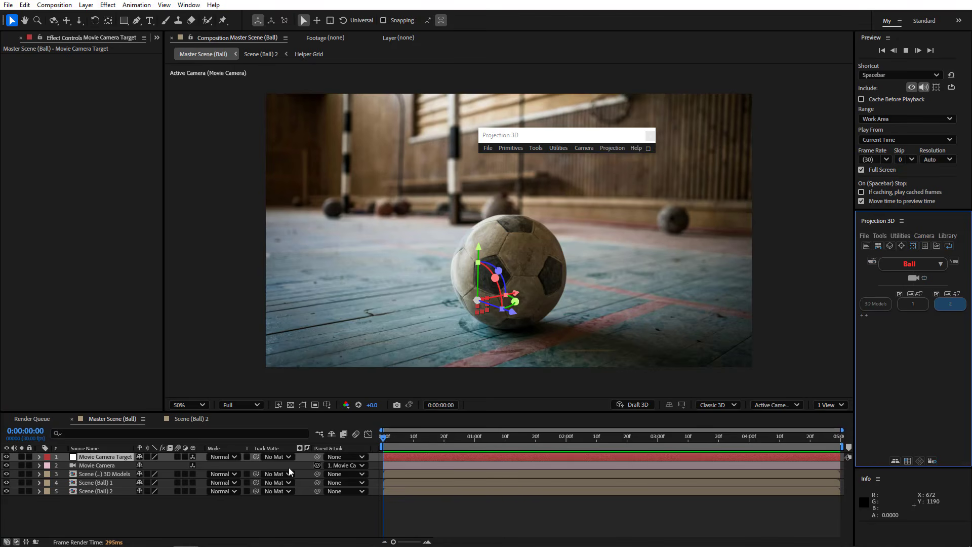
key(r)
mouse_move(151, 483)
mouse_down()
mouse_move(175, 485)
mouse_move(154, 474)
mouse_move(162, 471)
mouse_up()
key(ctrl+z)
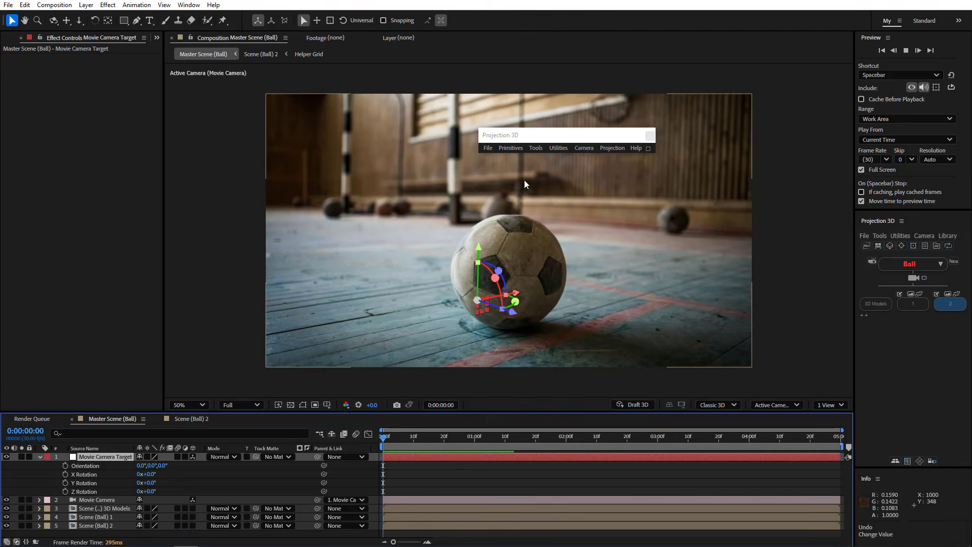
Step: Review the floating toolbar's camera commands, and remove the target from the Movie Camera
click(587, 148)
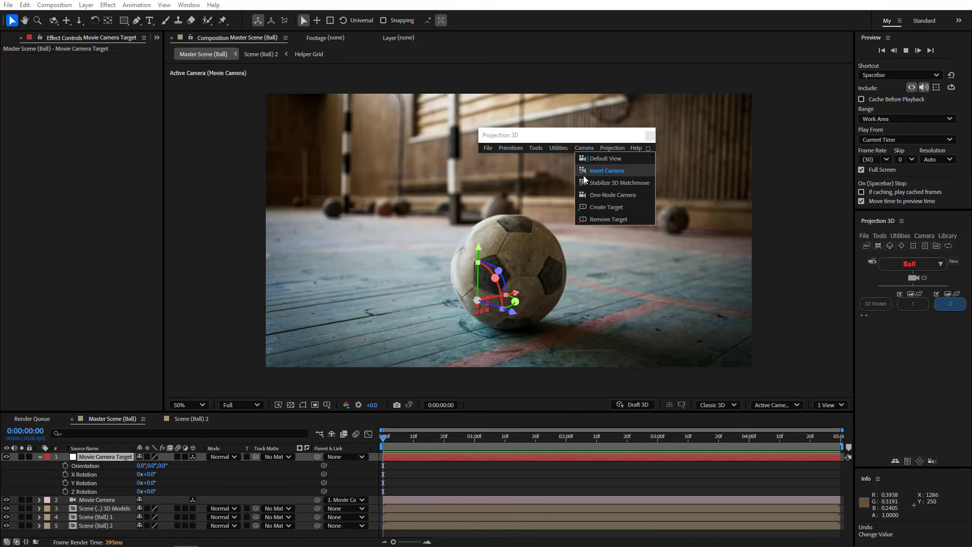
click(606, 134)
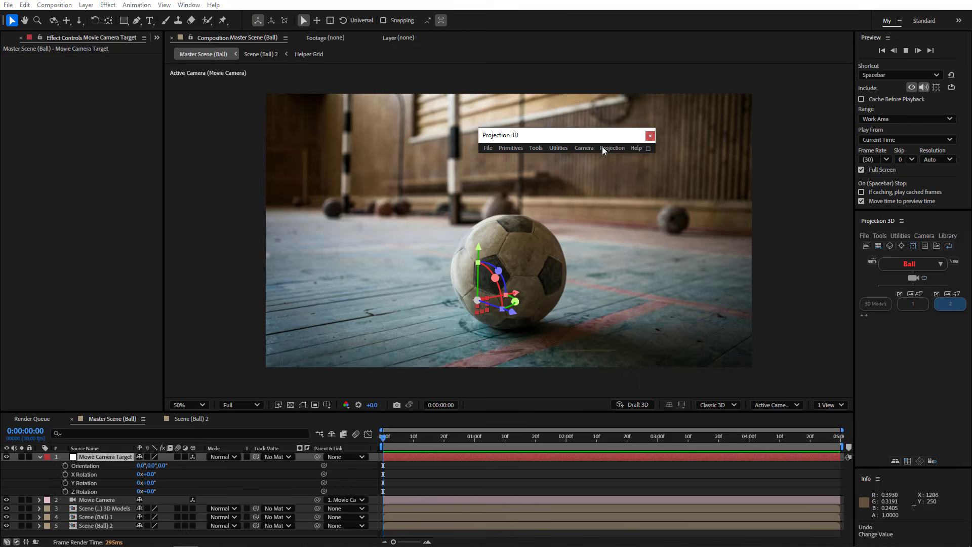
click(928, 331)
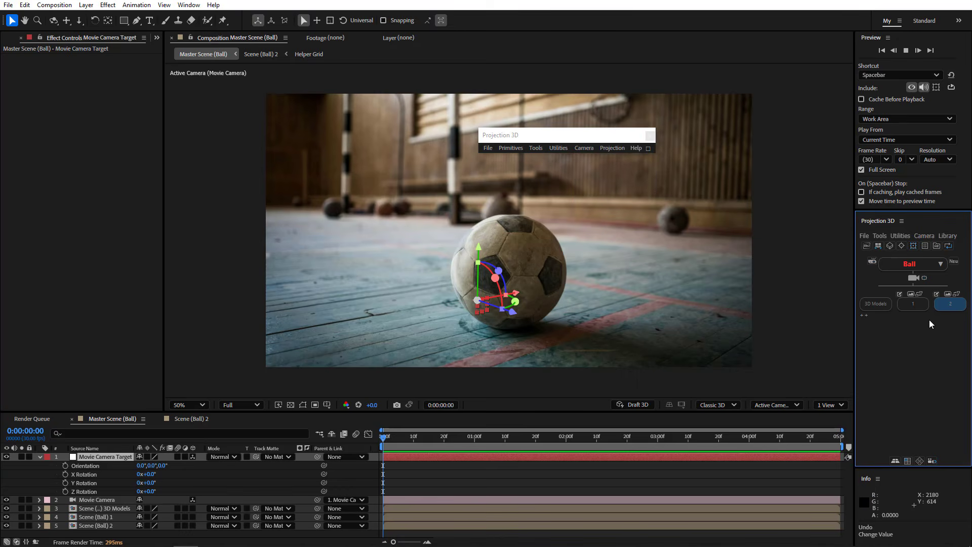
click(924, 277)
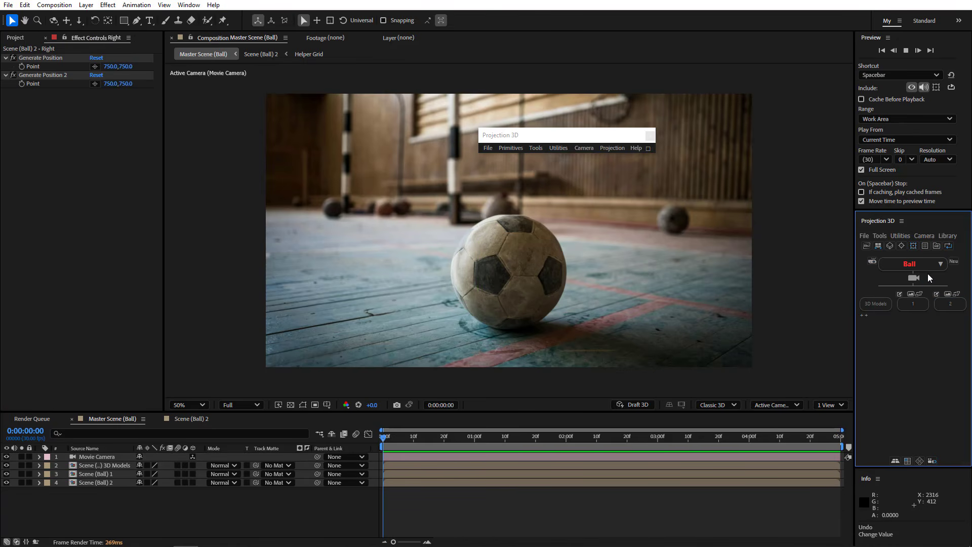
Step: Add a Filters layer to Master Scene (Ball), and remove it again
click(914, 278)
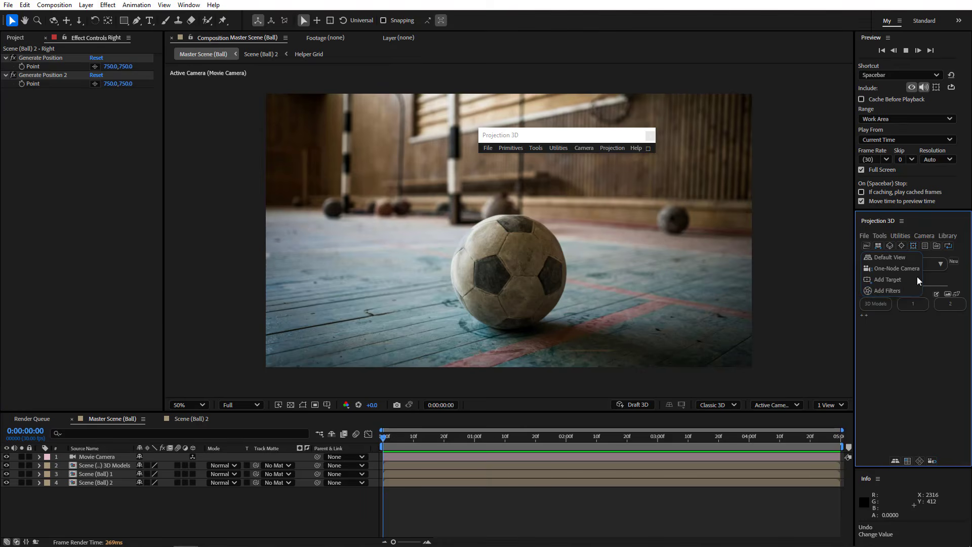
click(891, 289)
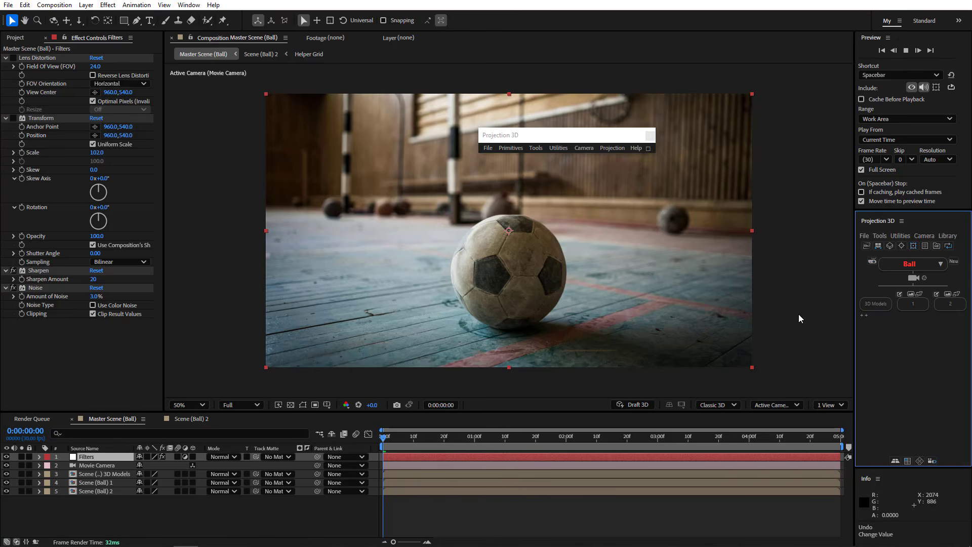
click(925, 277)
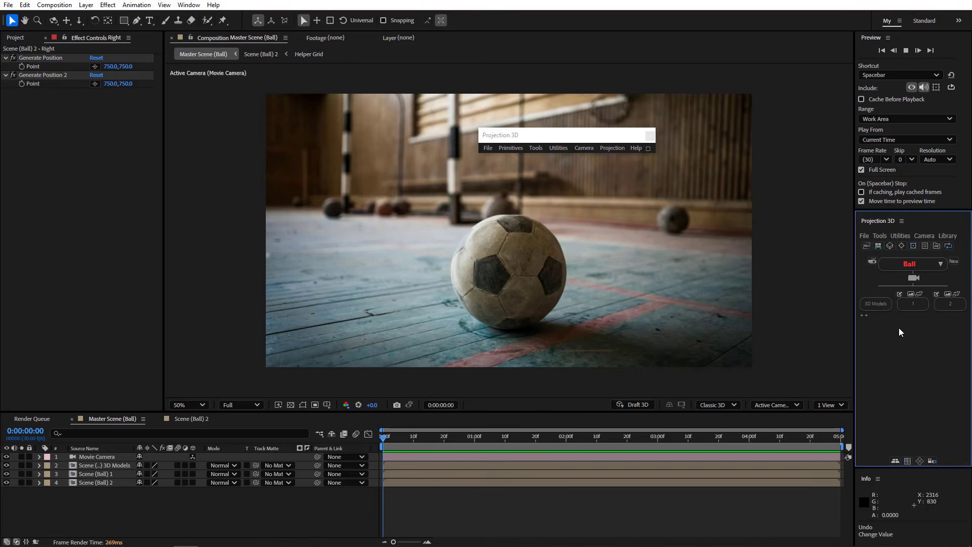
Step: Convert the Movie Camera in Master Scene (Ball) to a one-node camera, and revert the conversion
click(912, 278)
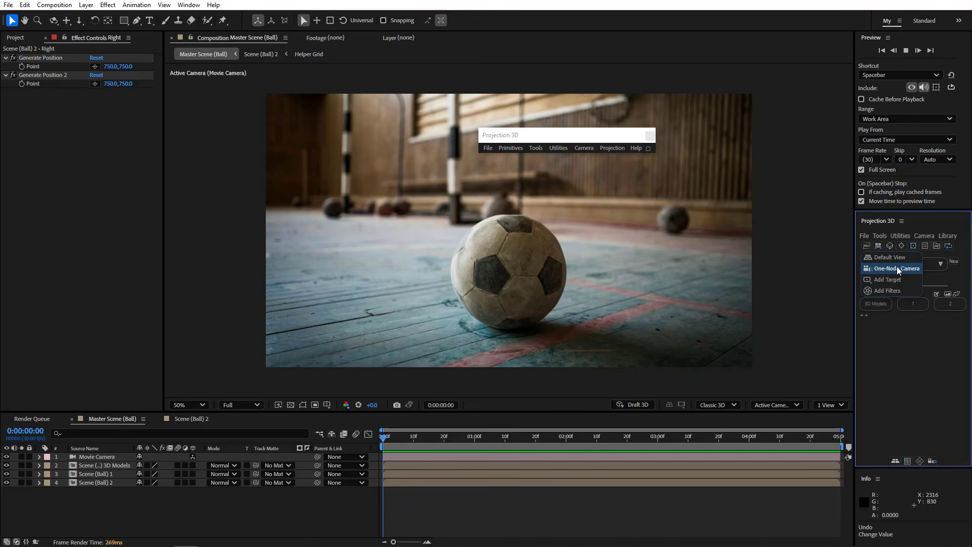
click(897, 269)
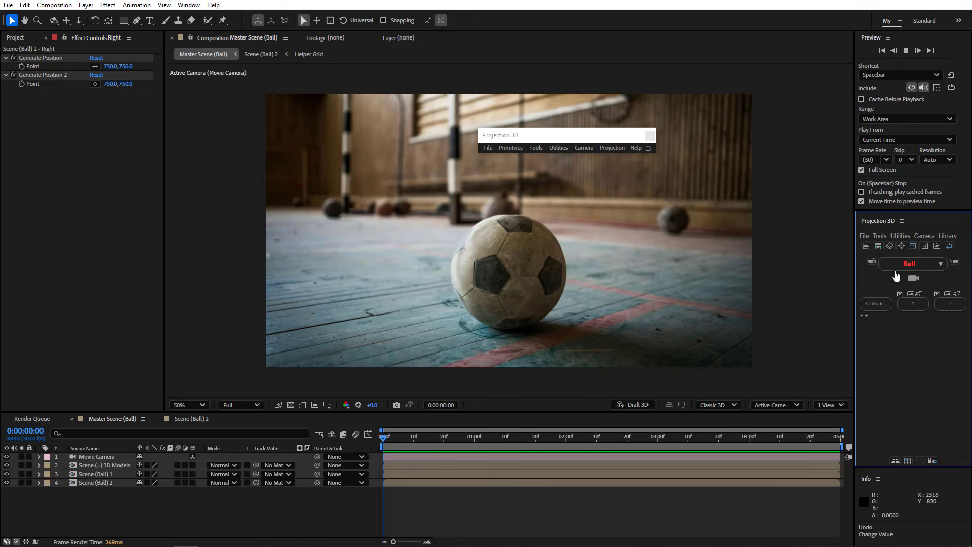
click(90, 457)
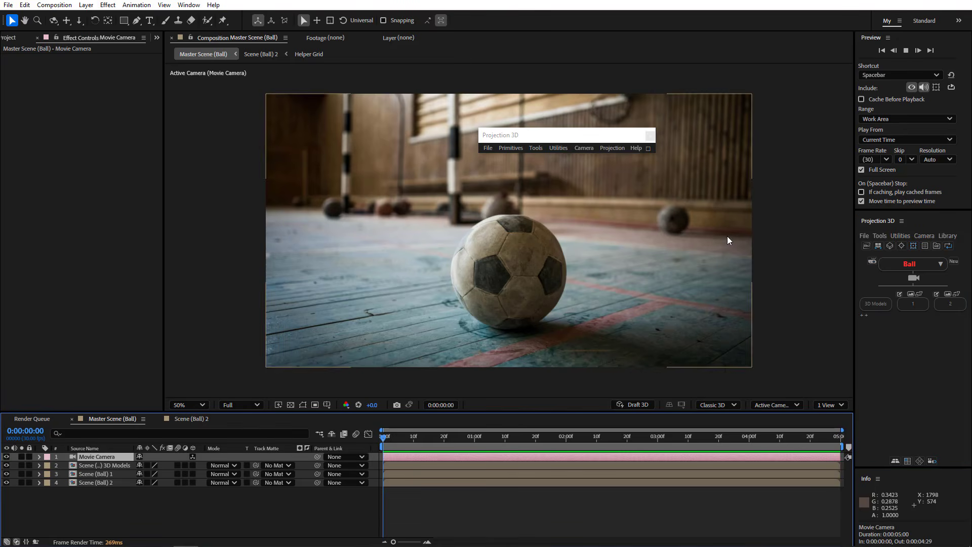
click(912, 278)
click(896, 269)
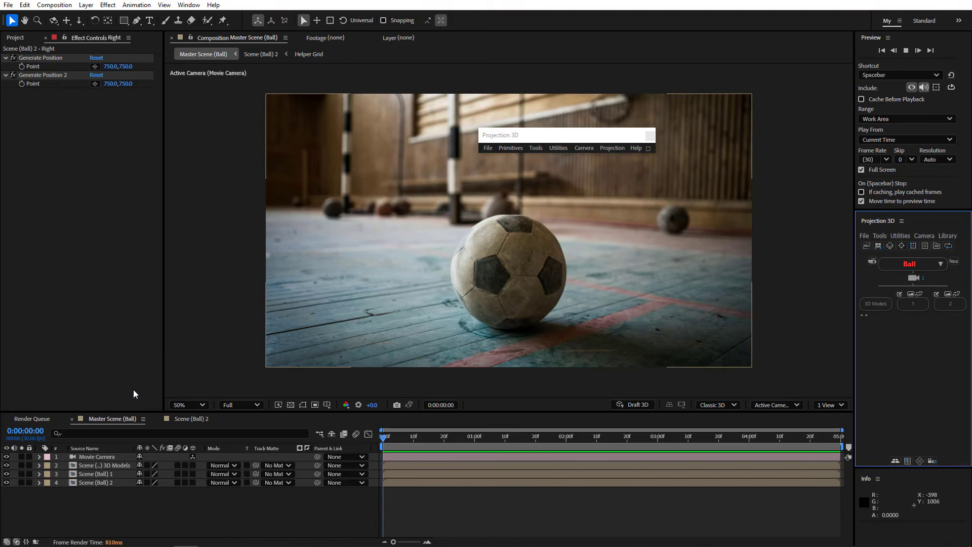
click(107, 456)
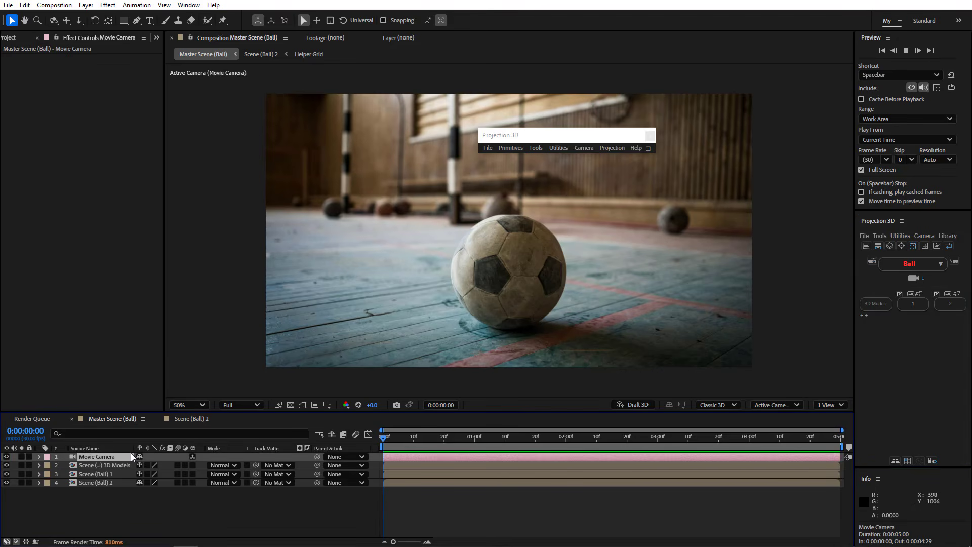
click(922, 277)
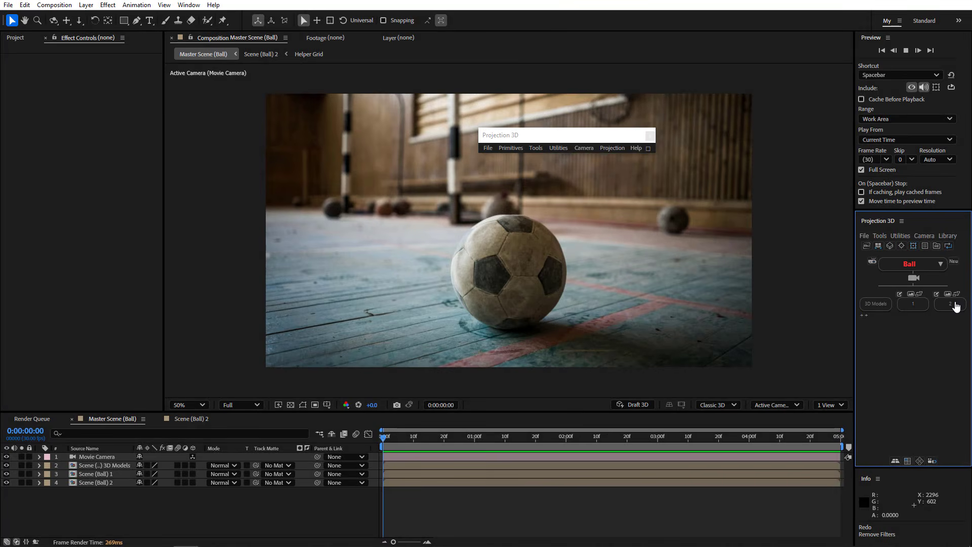
Step: Open the projection image of Scene (Ball) 2 in Photoshop and paint out the large foreground ball with the Remove tool
click(950, 304)
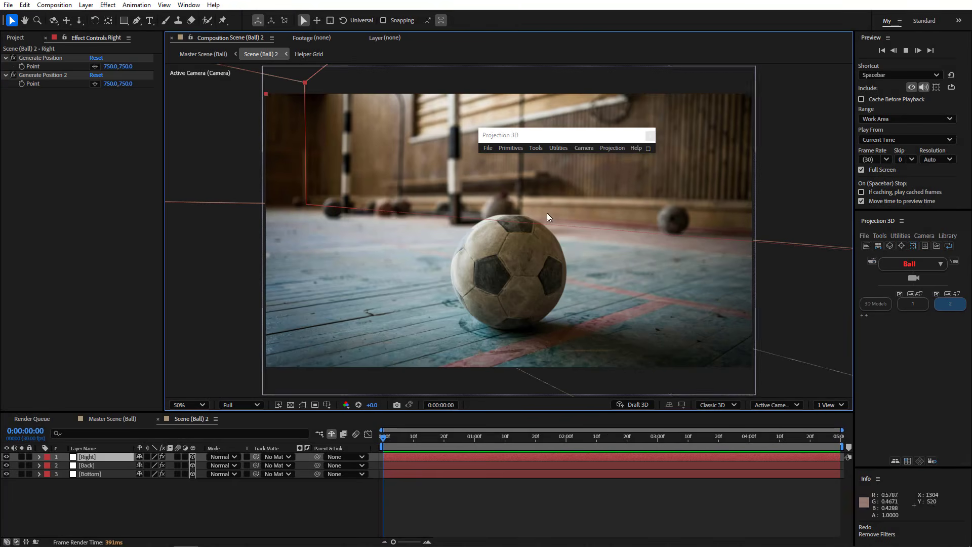
drag(74, 513, 108, 454)
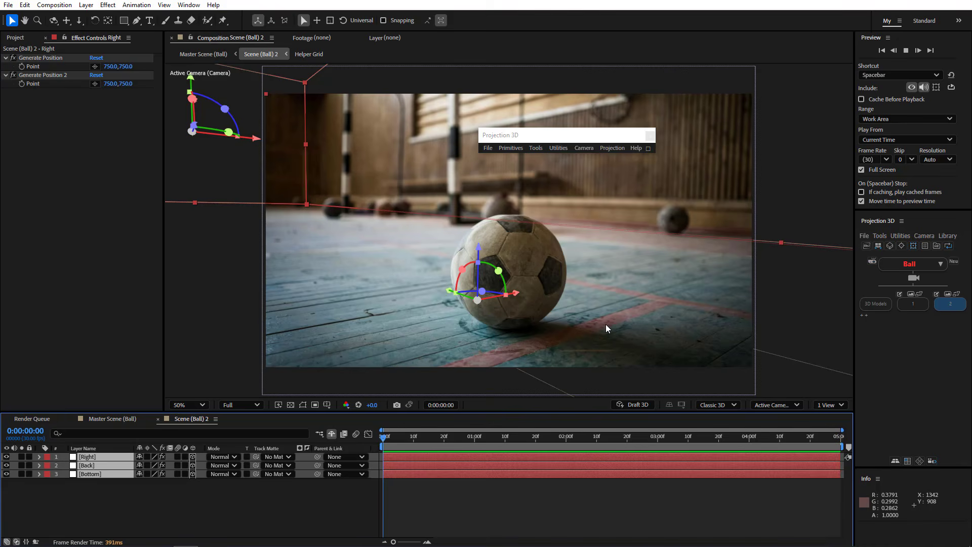
click(937, 294)
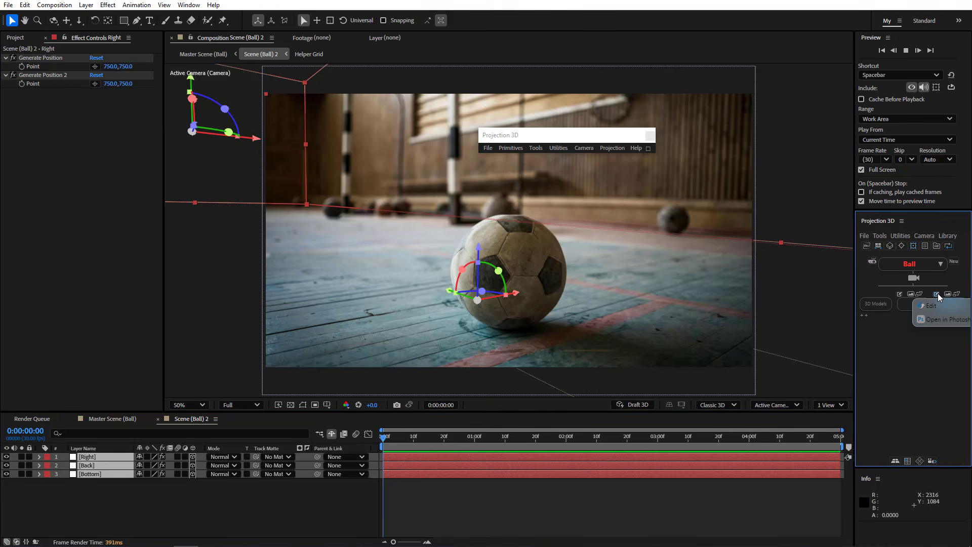
click(930, 318)
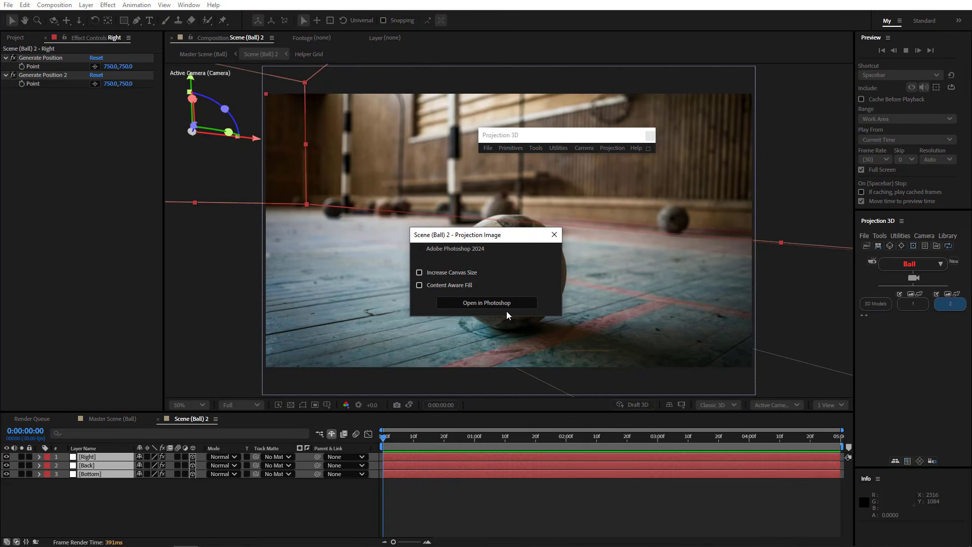
click(495, 302)
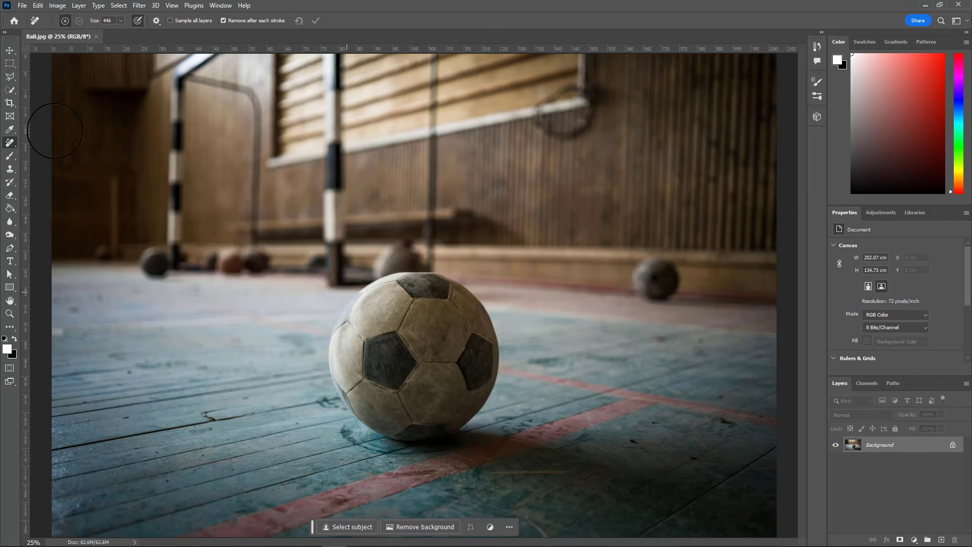
mouse_move(457, 308)
mouse_down()
mouse_move(351, 297)
mouse_move(343, 350)
mouse_move(387, 406)
mouse_move(427, 410)
mouse_move(462, 397)
mouse_move(484, 342)
mouse_move(420, 316)
mouse_move(416, 377)
mouse_move(425, 342)
mouse_up()
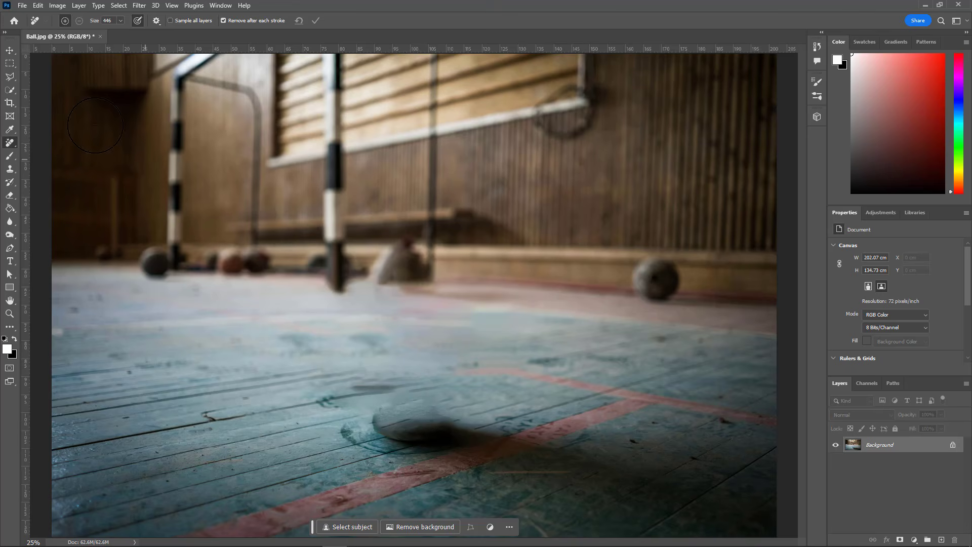
Step: Save the edited picture as a JPEG named BG in the Ball project's images folder at quality 12, and return to After Effects
click(20, 5)
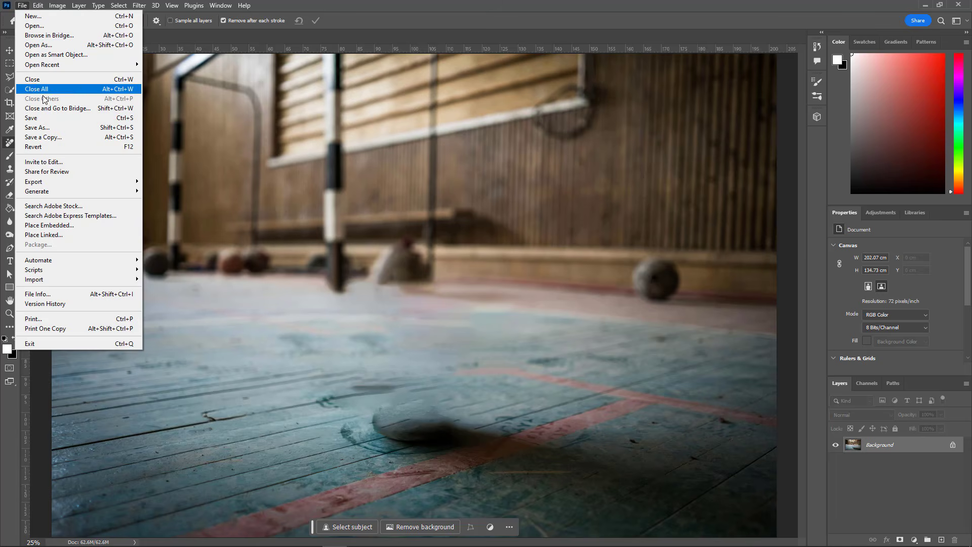
click(56, 127)
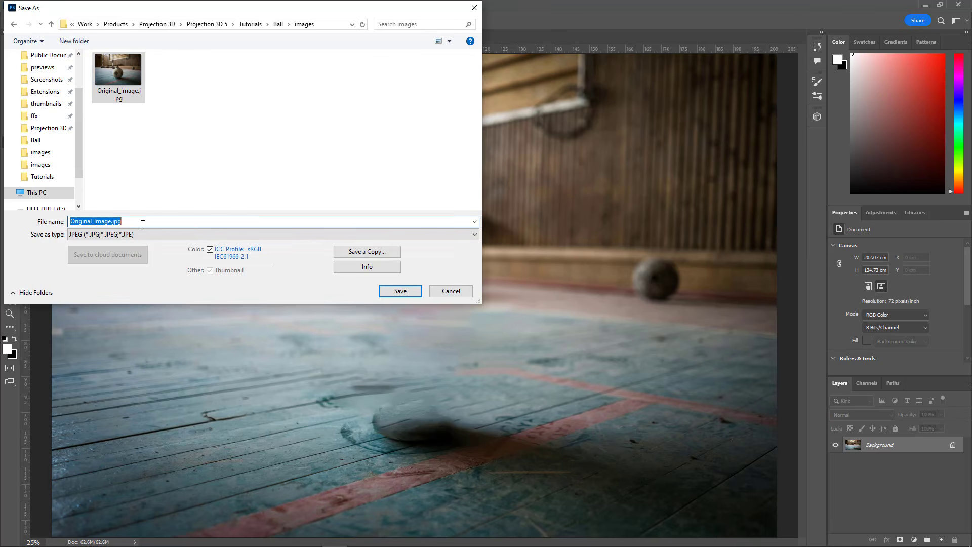
click(113, 223)
double_click(114, 223)
text(BG)
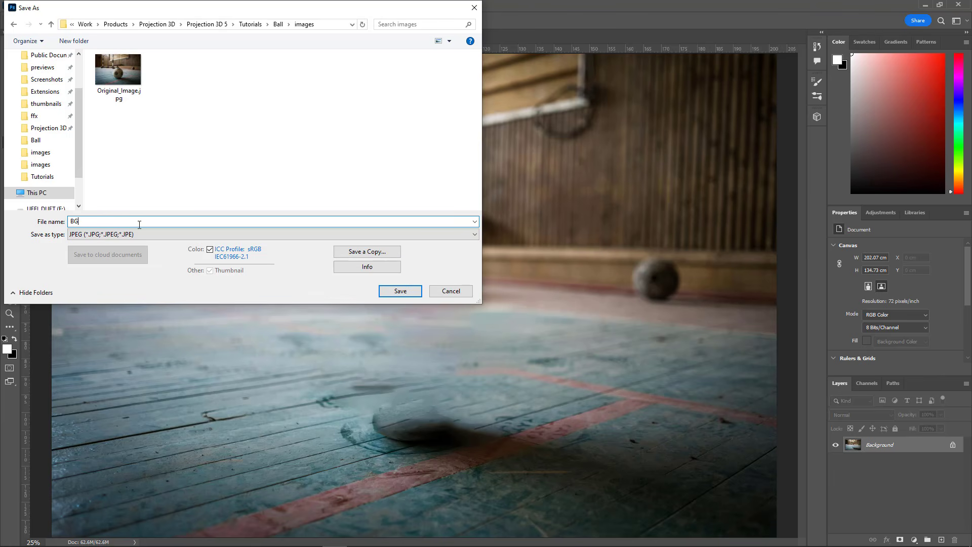
click(411, 292)
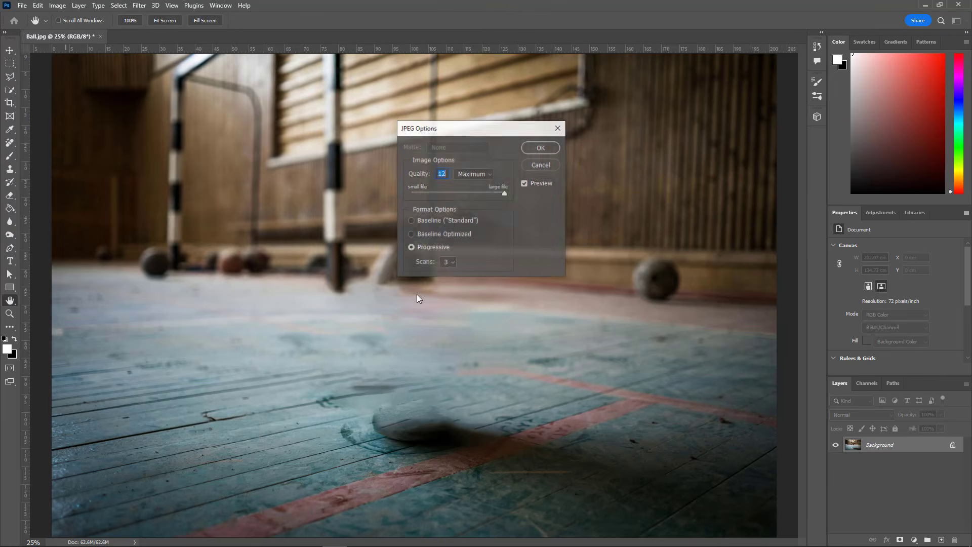
click(540, 148)
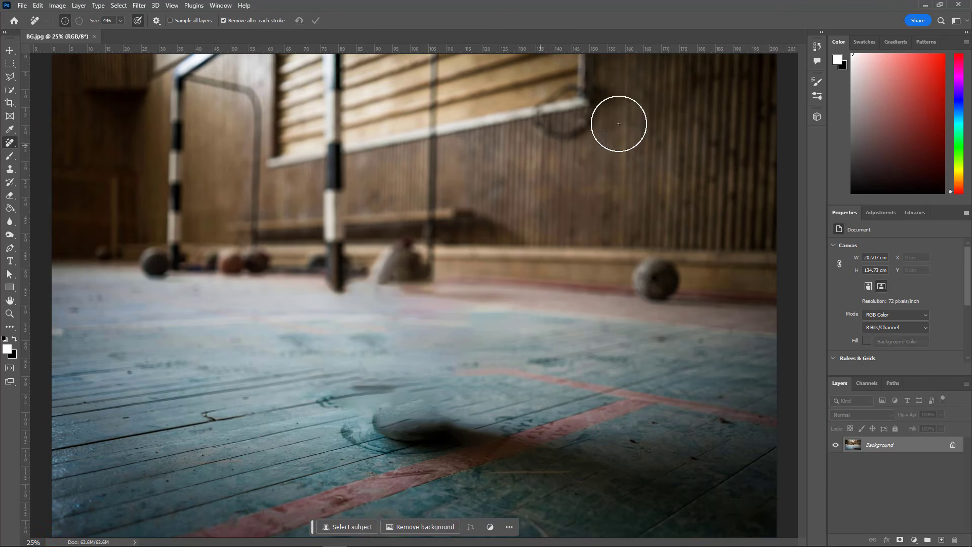
click(957, 5)
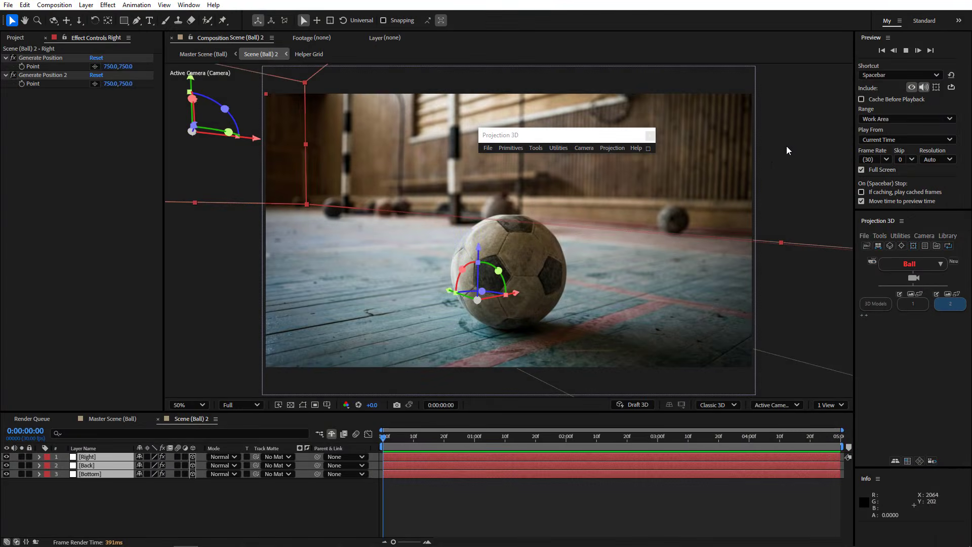
Step: Replace the projection image of Scene (Ball) 2 with BG.jpg from the images folder
click(957, 293)
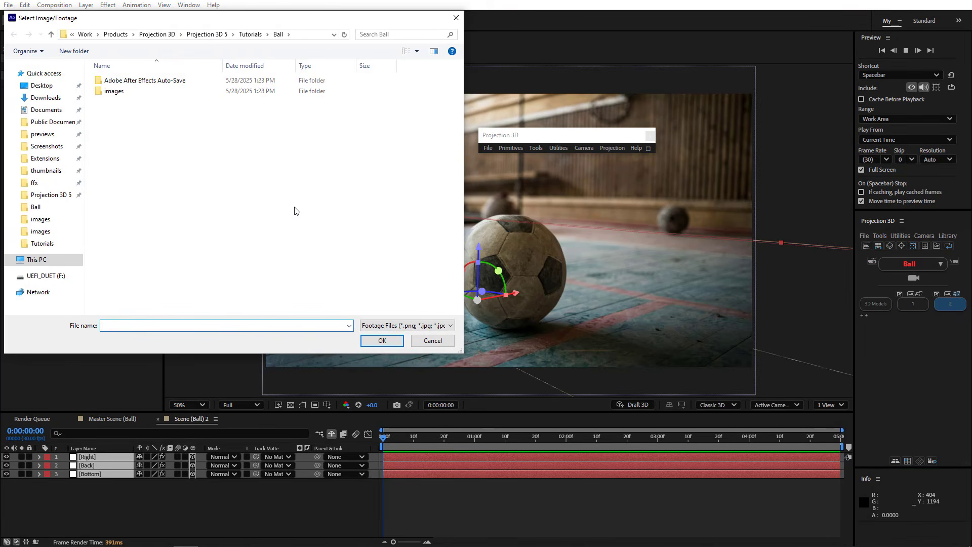
double_click(112, 92)
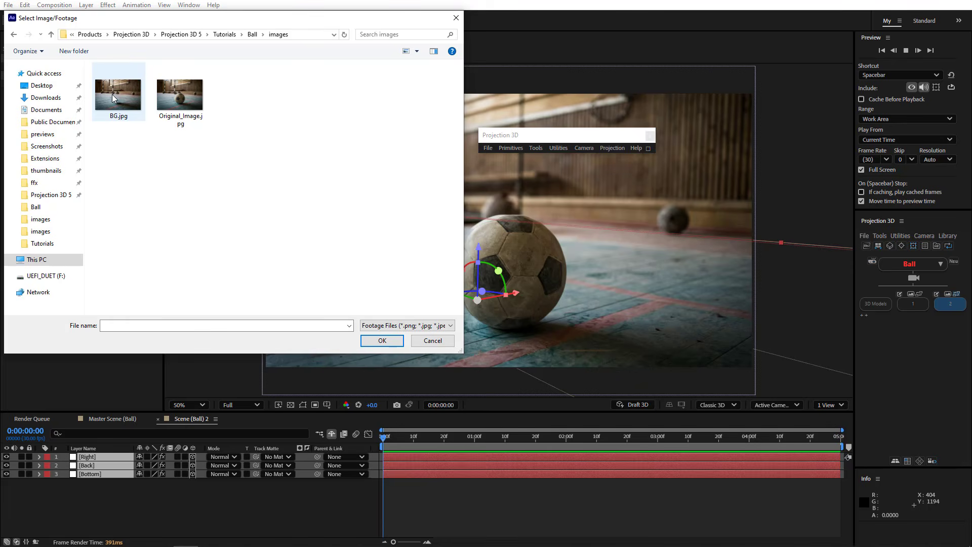
click(112, 94)
double_click(123, 89)
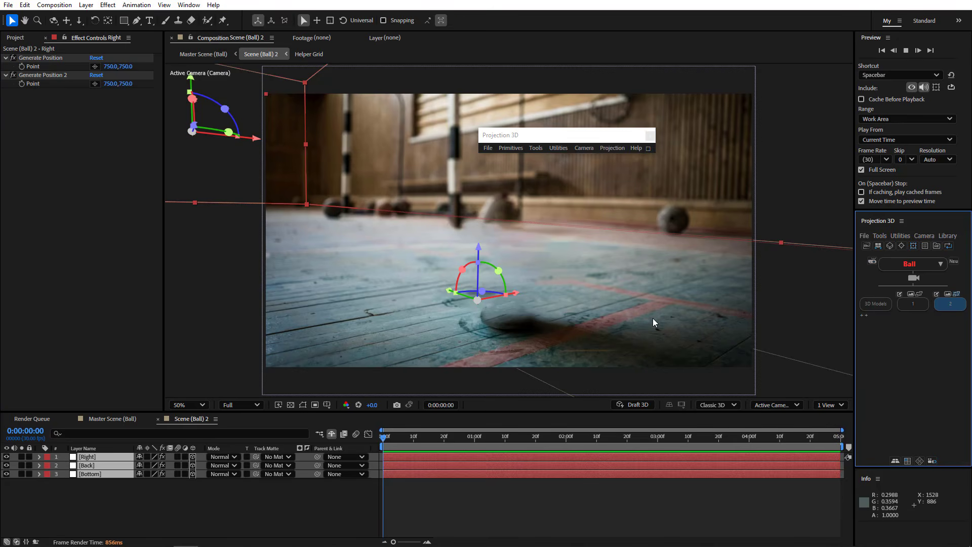
Step: Switch to Master Scene (Ball) and review the Projection 3D commands for reloading OBJ models and replacing or editing textures
click(109, 417)
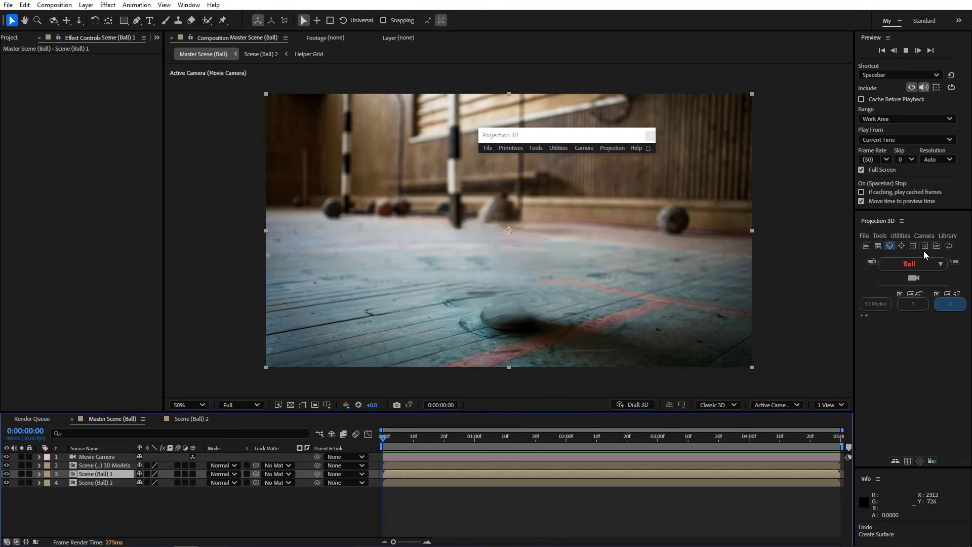
click(866, 247)
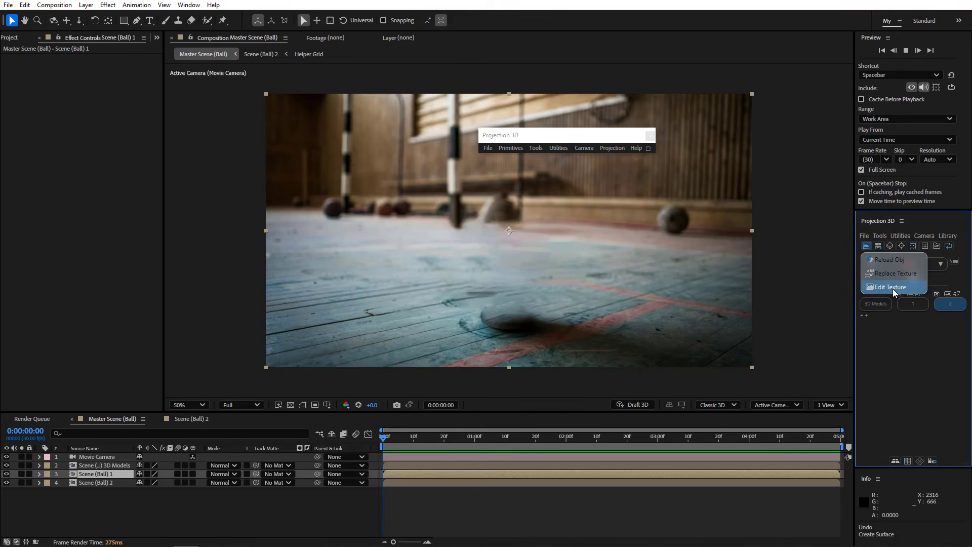
click(867, 247)
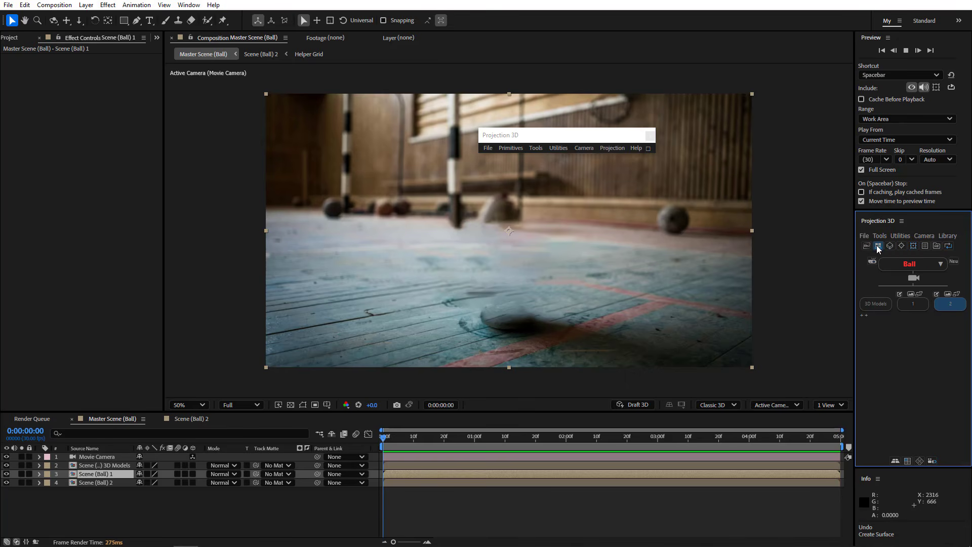
Step: Set the Bottom layer's first Generate Position point in Scene (Ball) 2 on the floor at about 687.4, 751.4
click(192, 419)
click(96, 474)
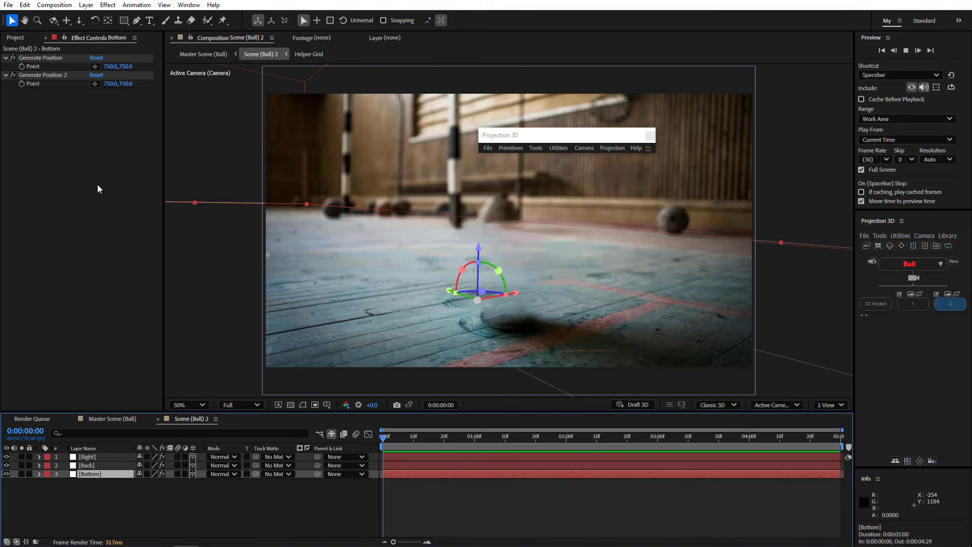
click(94, 67)
click(407, 313)
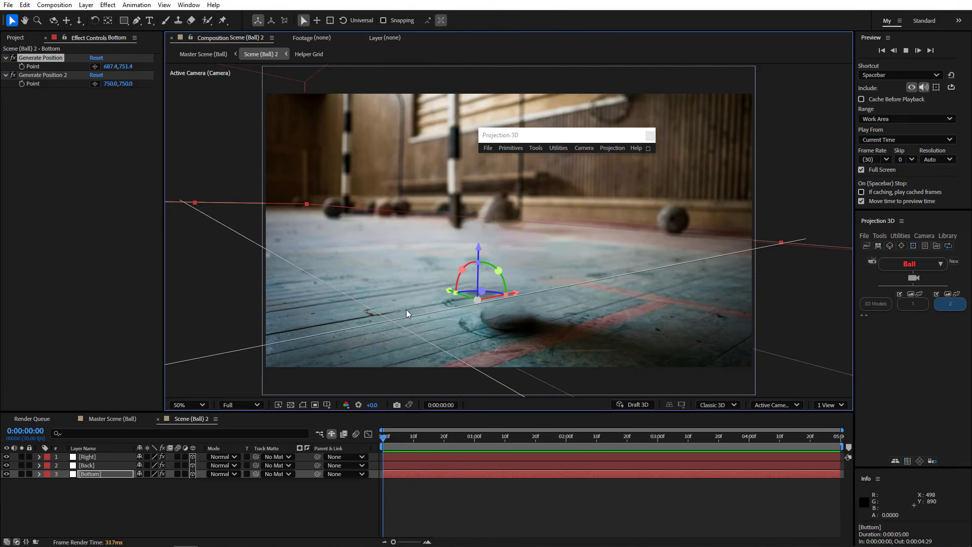
Step: Try generating a plane from the Bottom layer's point, undo it, and review the floating window's modeling and plane generation tools
click(877, 246)
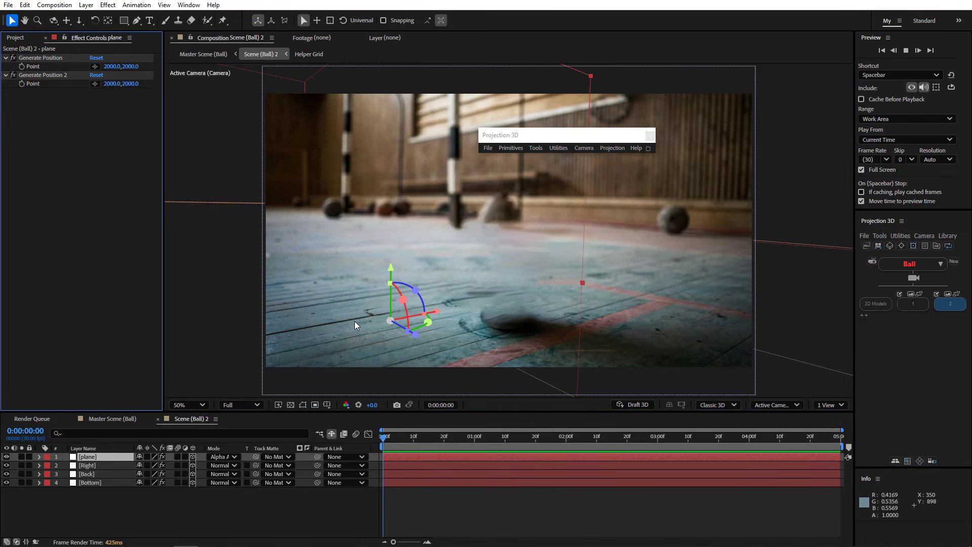
key(ctrl+z)
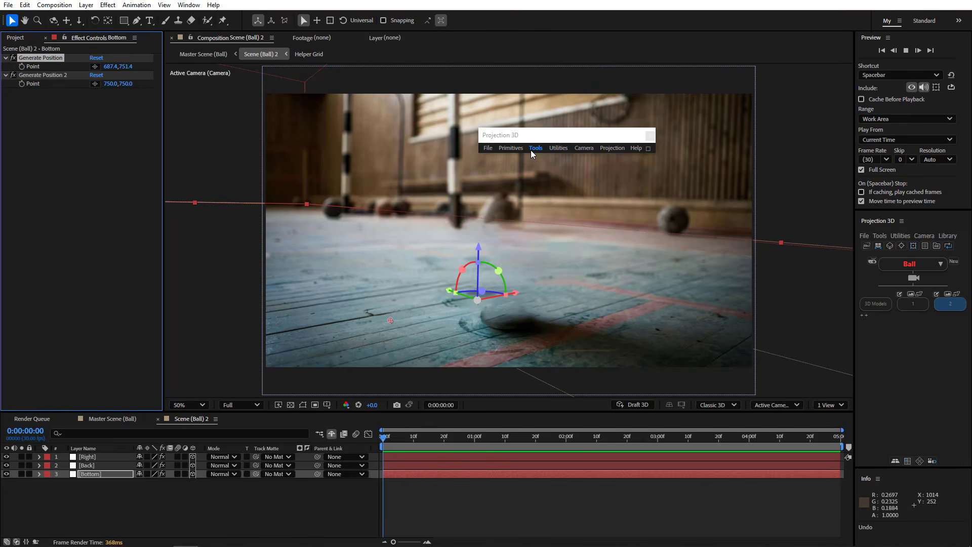
click(531, 150)
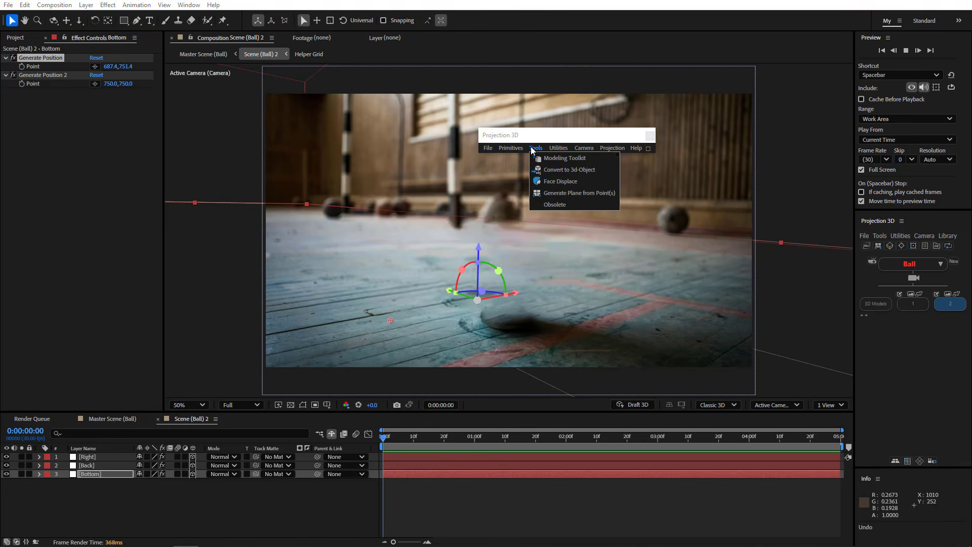
click(531, 150)
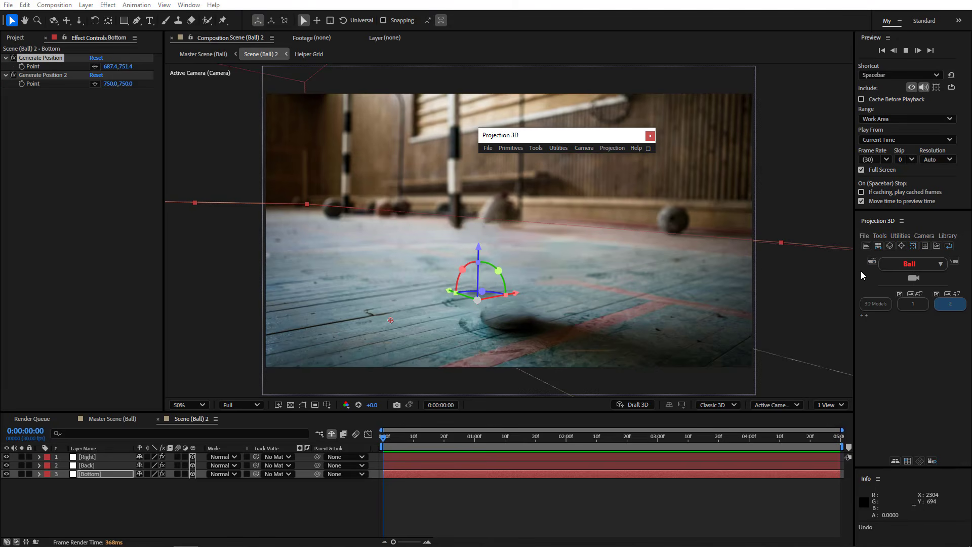
Step: Review the available primitive shapes and the 3D options of the Anchor Point Editor
click(887, 248)
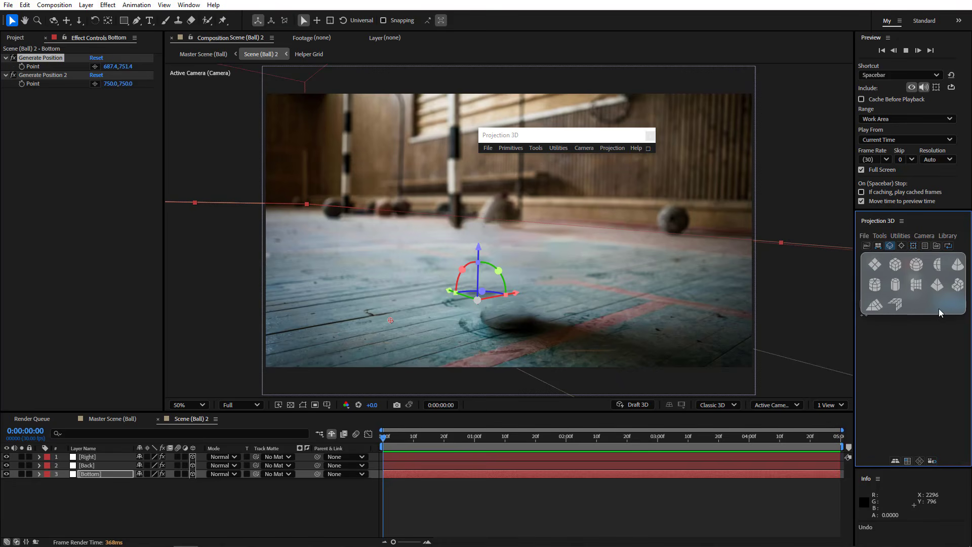
click(903, 245)
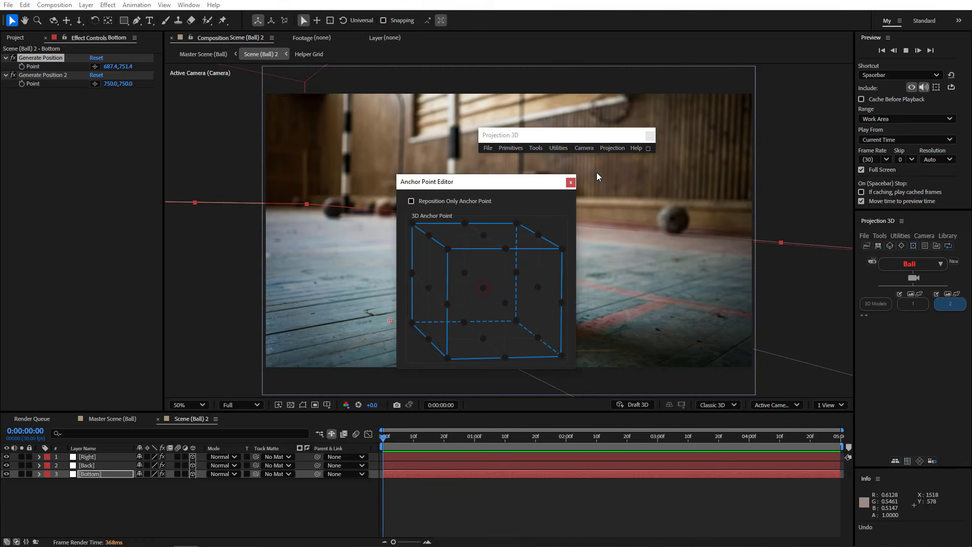
click(570, 183)
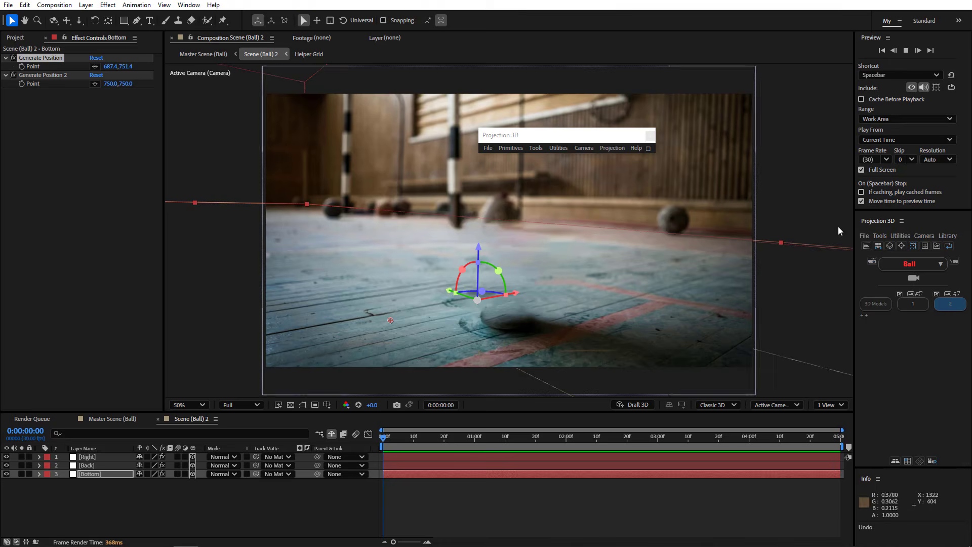
Step: Compare the point generation, bounding box, faces and helper grid options in the compact Projection 3D interface with those in its expanded window
click(914, 246)
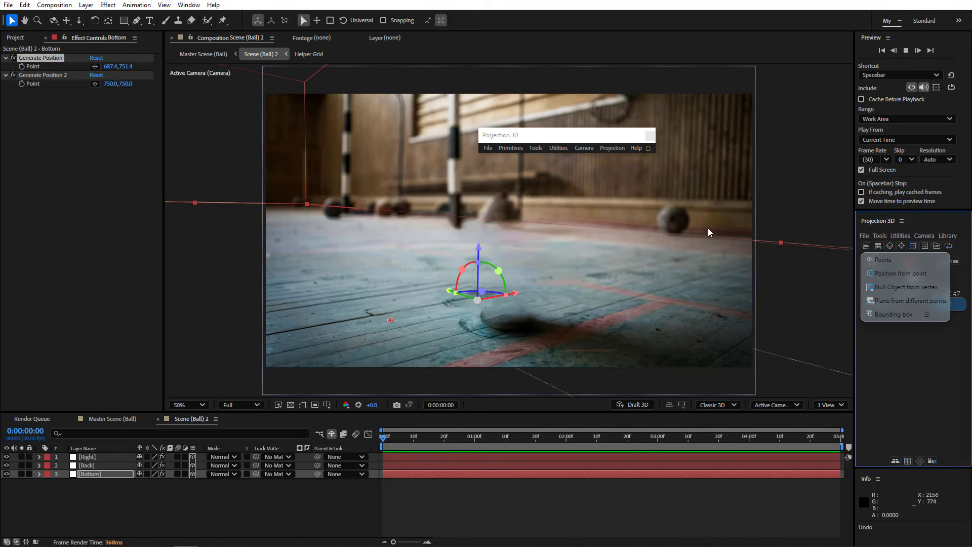
click(648, 149)
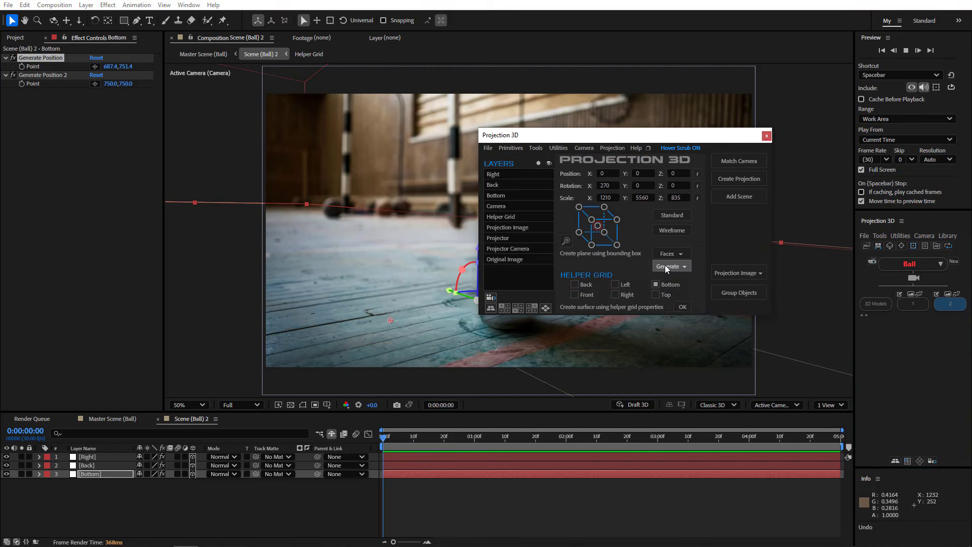
click(666, 265)
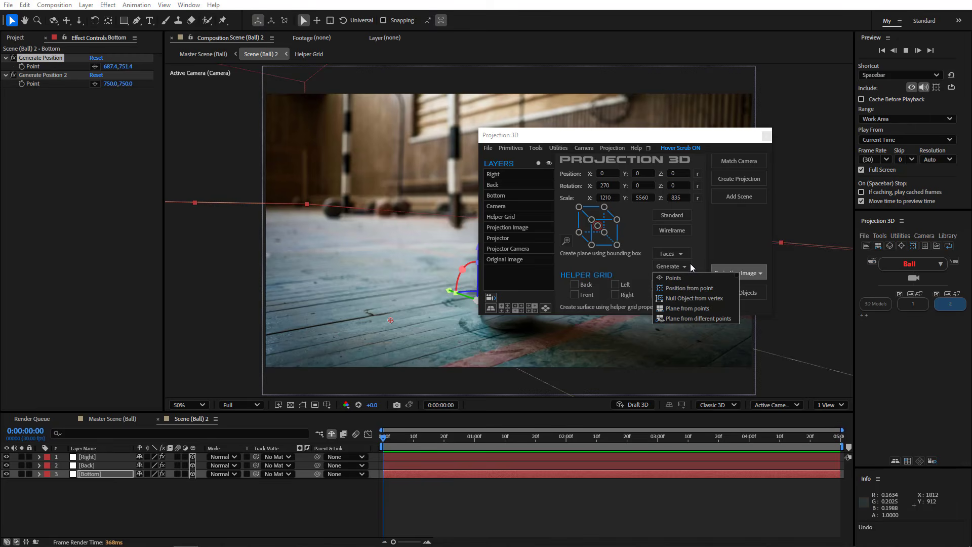
click(912, 247)
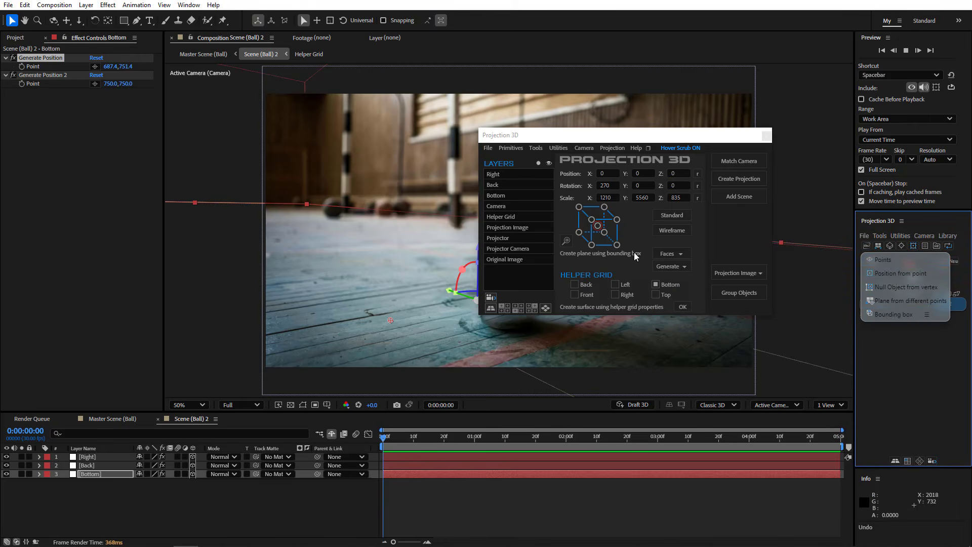
click(683, 253)
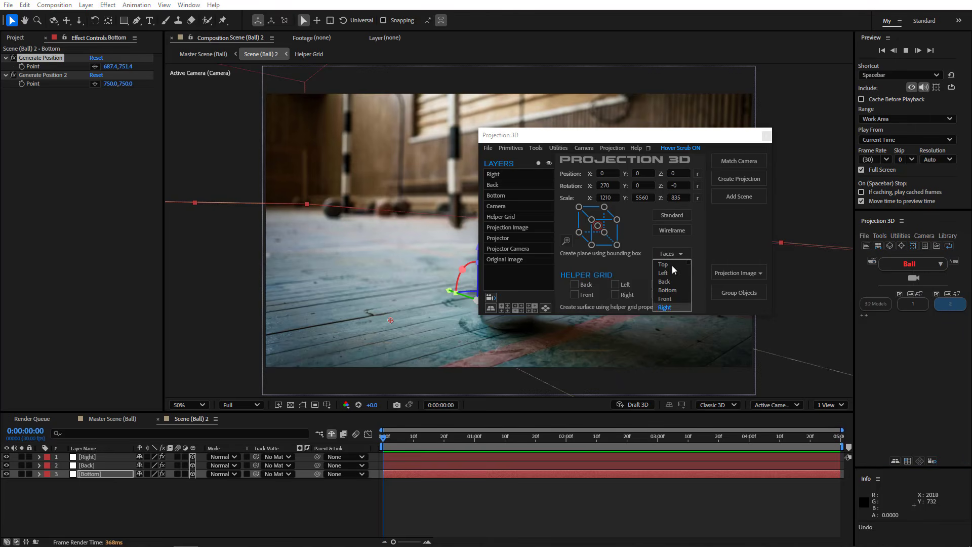
click(914, 244)
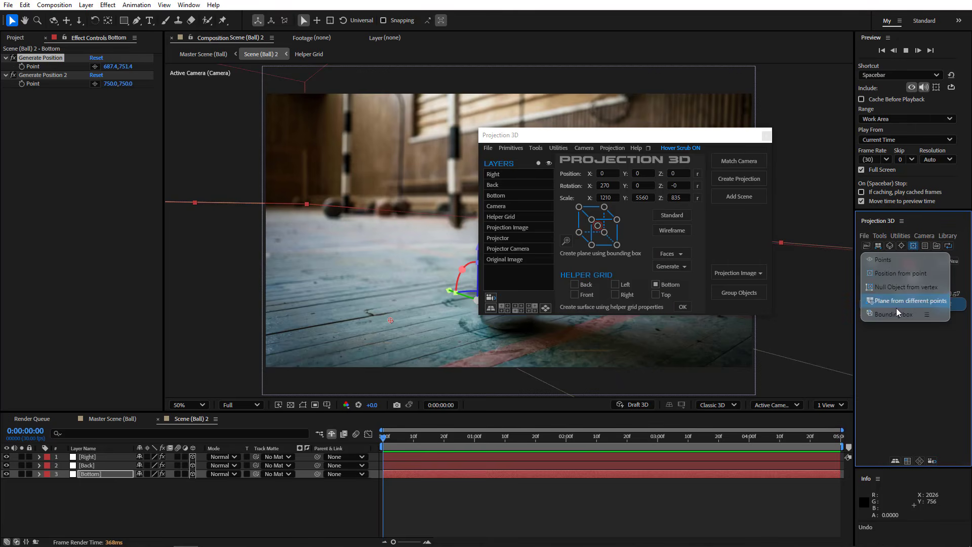
click(914, 245)
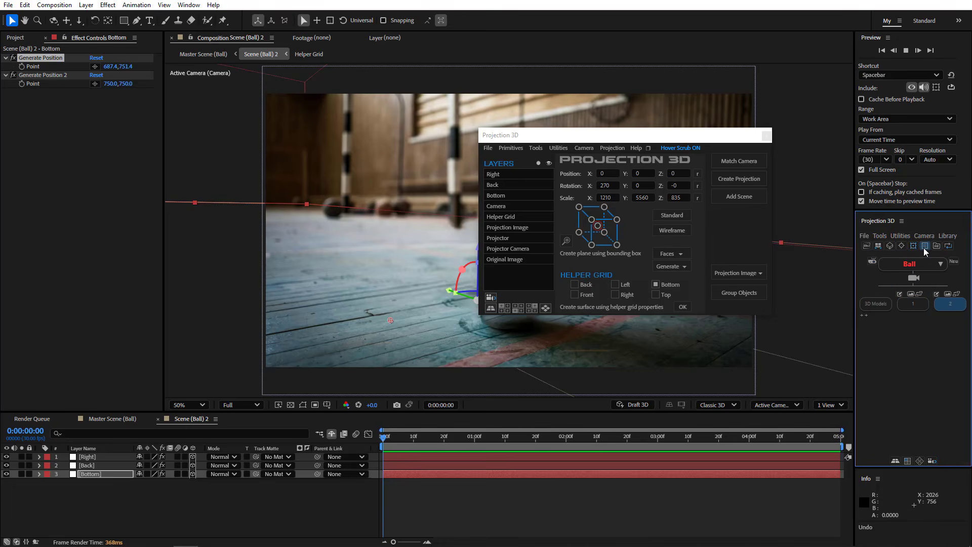
click(923, 247)
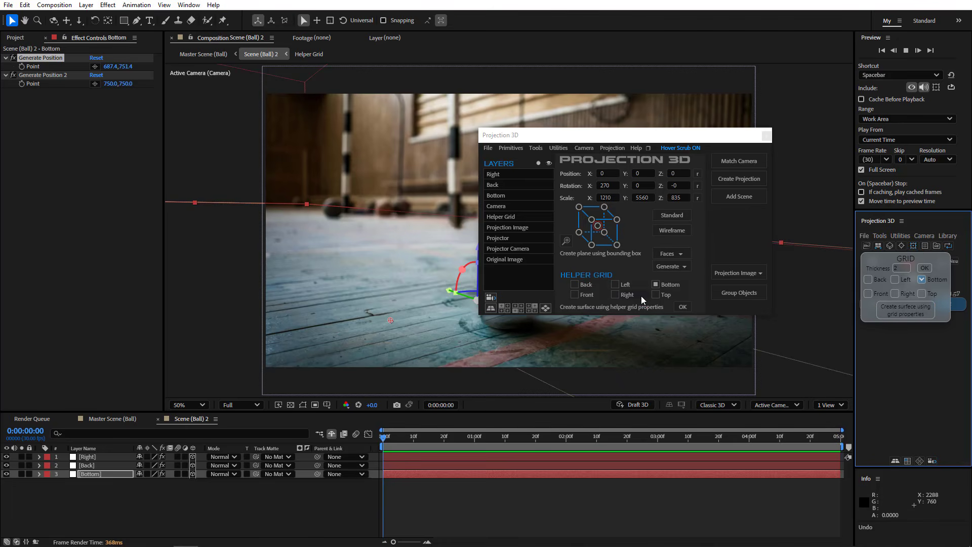
Step: Close the helper grid options in the compact interface and collapse the expanded Projection 3D window to its compact size
click(925, 245)
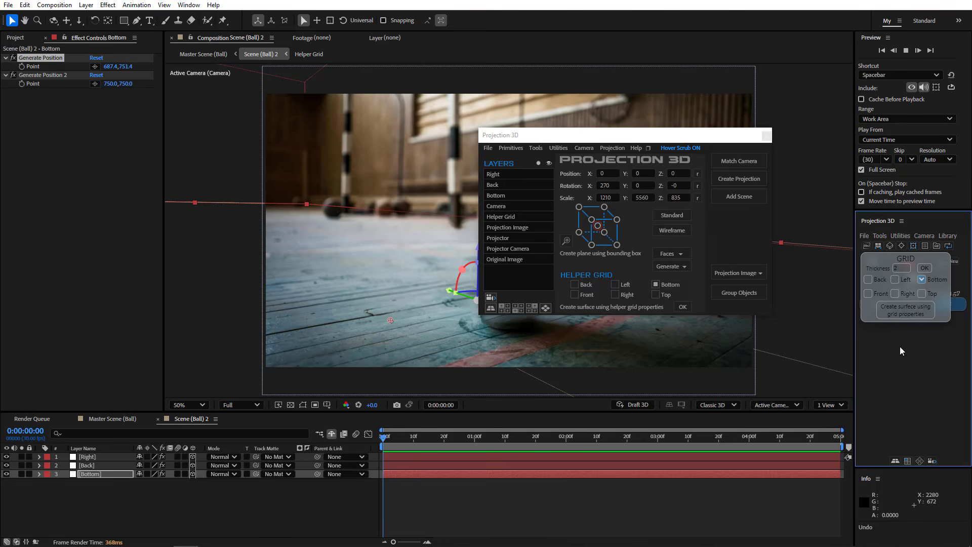
click(937, 248)
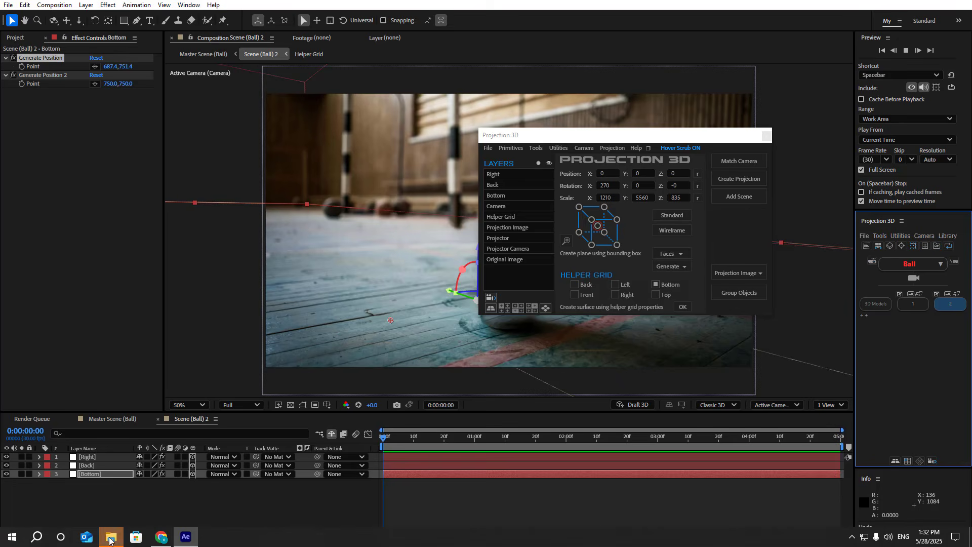
click(109, 537)
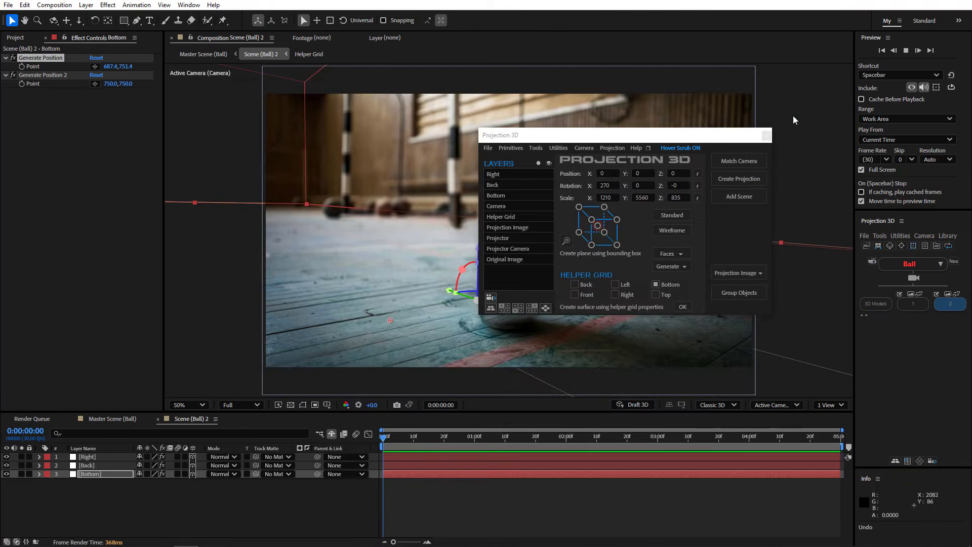
click(789, 90)
click(955, 264)
click(948, 246)
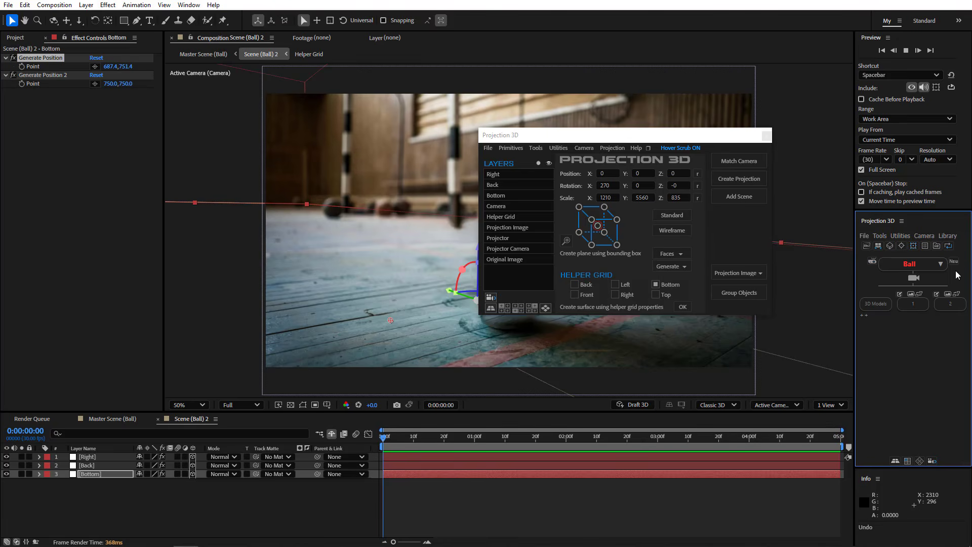
click(866, 246)
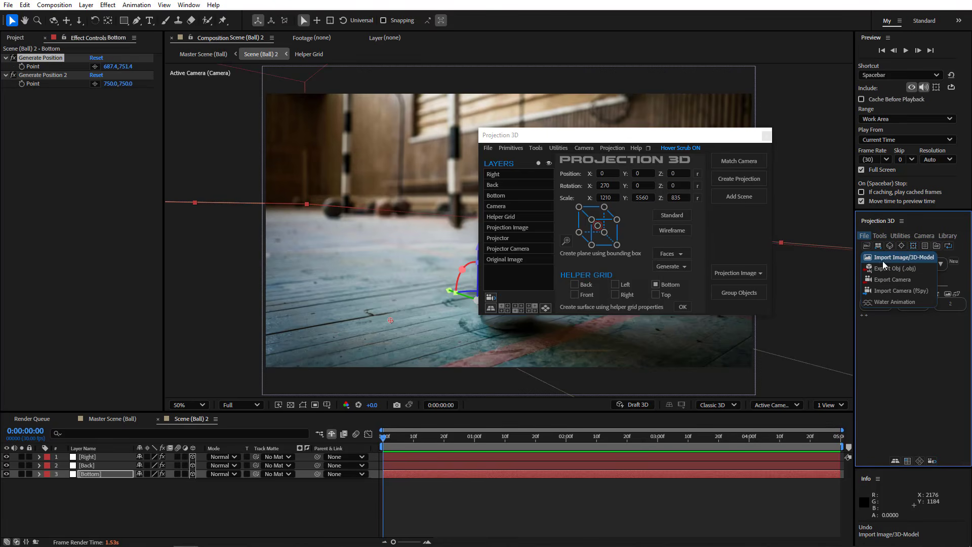
click(650, 147)
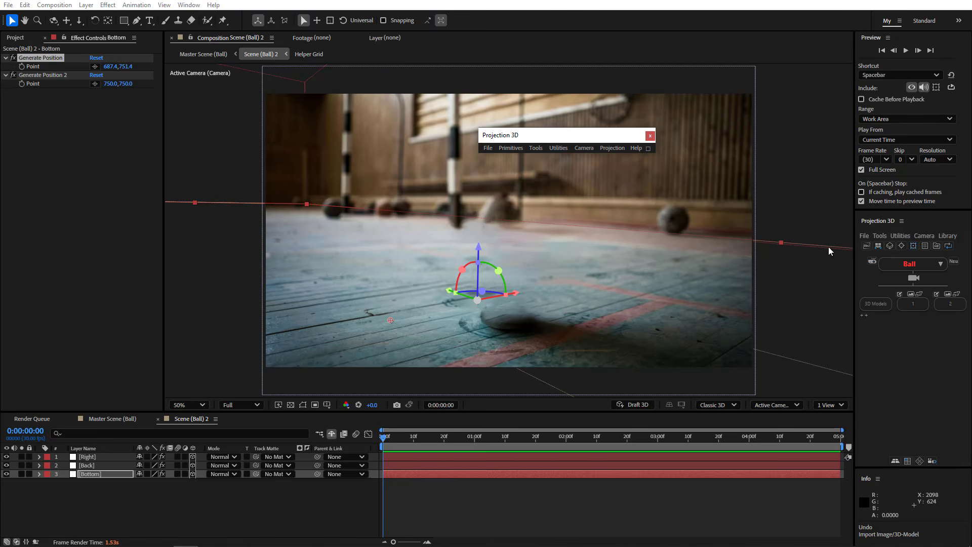
Step: Import Original_Image.jpg onto the Bottom layer's point in Scene (Ball) 2, and undo the import
click(864, 236)
click(903, 257)
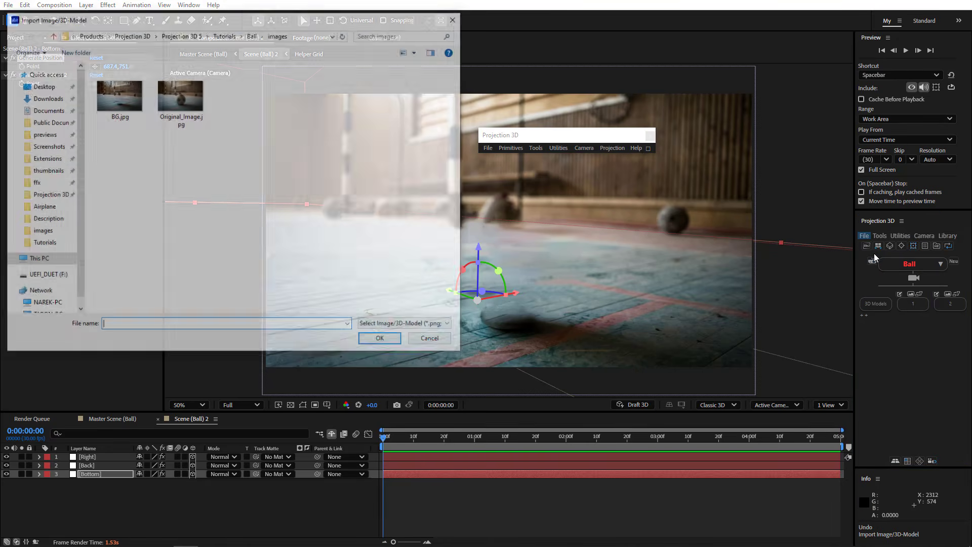
double_click(205, 127)
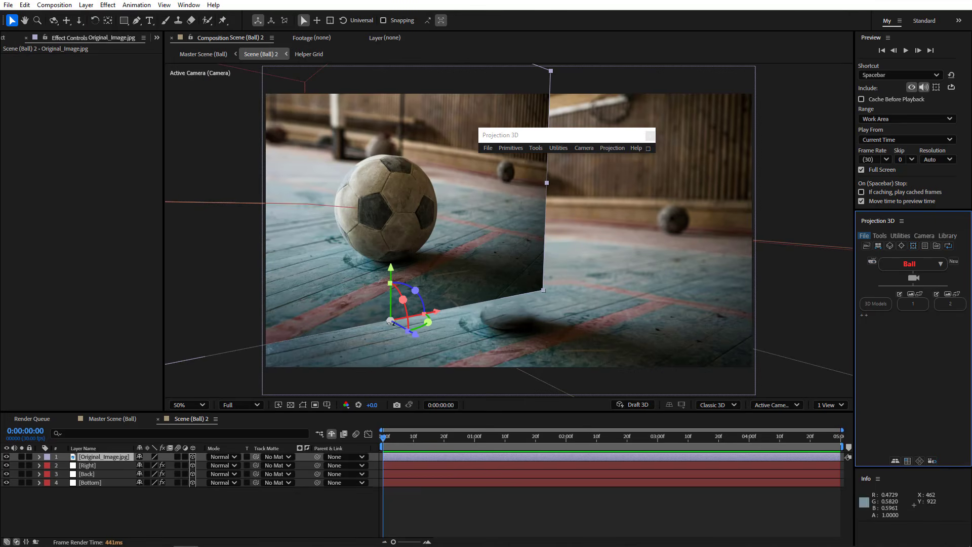
click(314, 500)
key(ctrl+z)
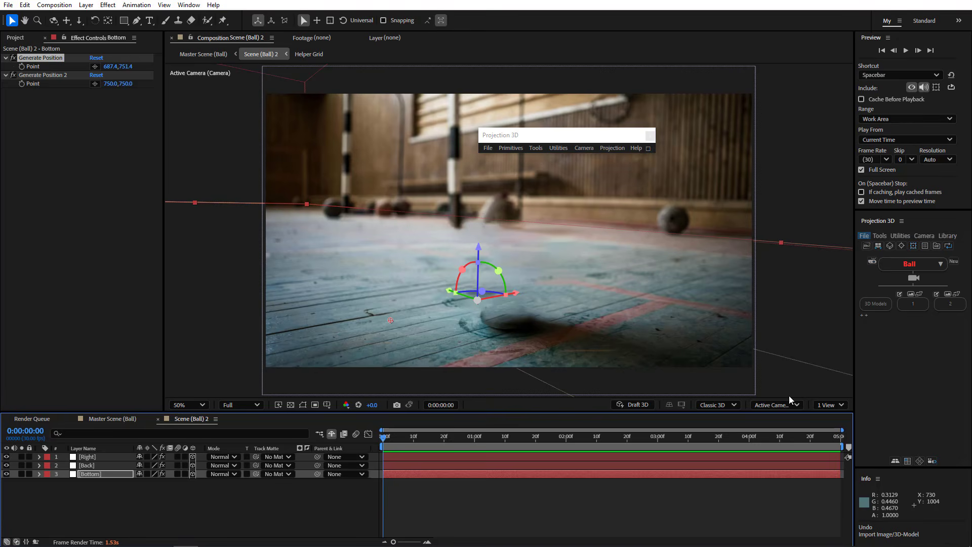
Step: Import the Airplane 3D model from the Ball project's Airplane folder at the Bottom layer's point
click(864, 235)
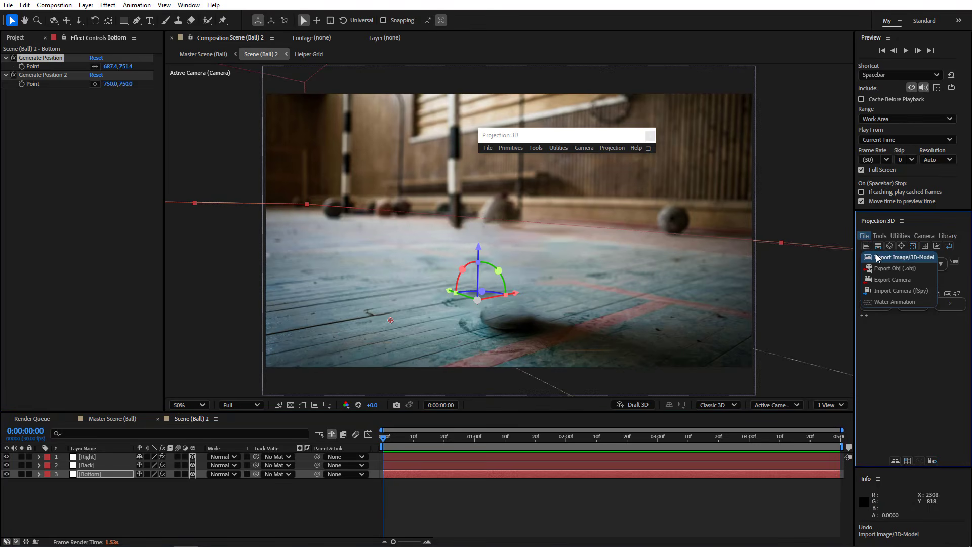
click(877, 257)
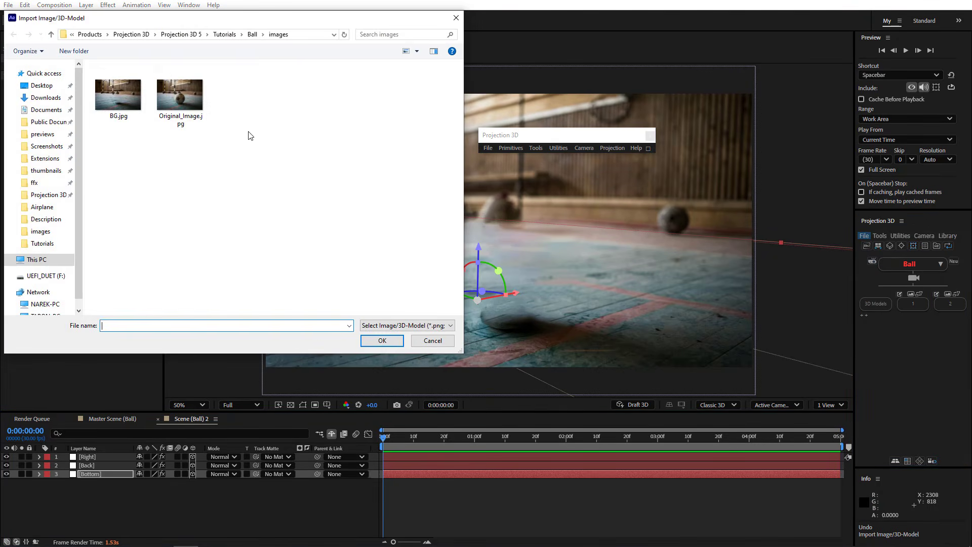
click(252, 34)
click(122, 91)
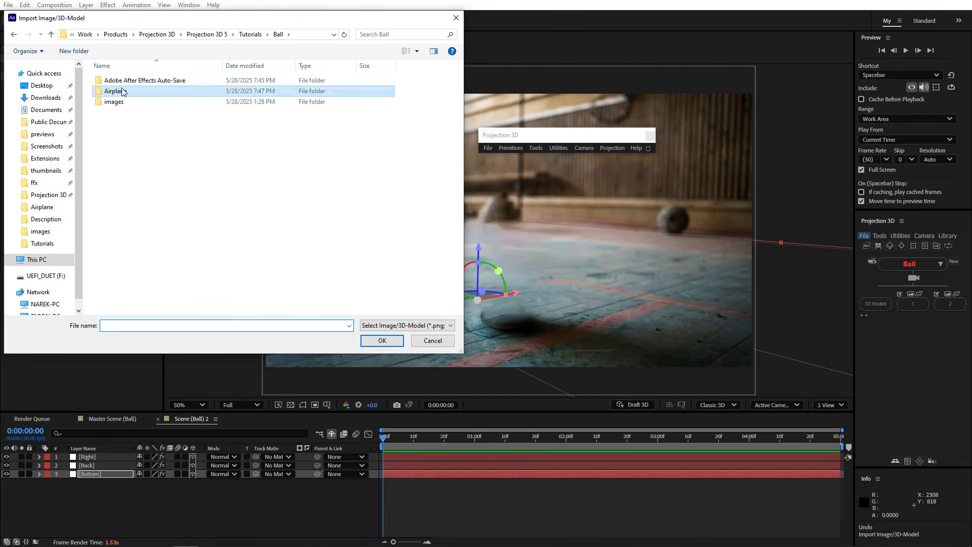
double_click(122, 91)
double_click(178, 107)
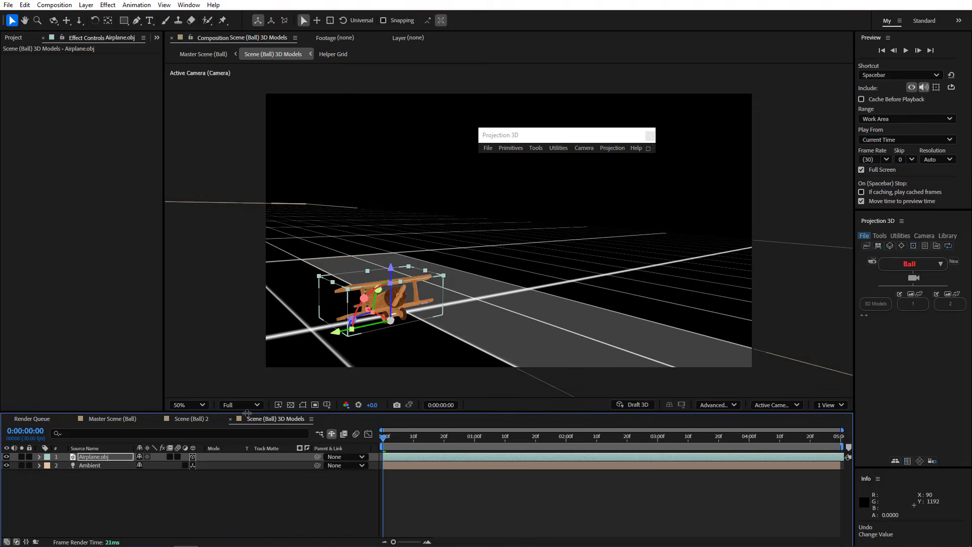
Step: Inspect the imported airplane in Master Scene (Ball) by orbiting the Movie Camera, and undo the orbit
click(112, 419)
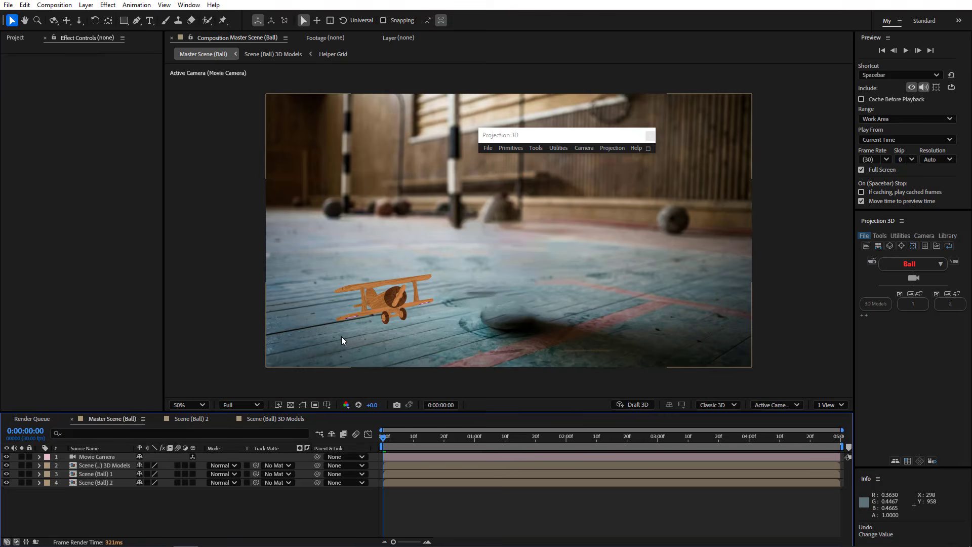
drag(495, 306, 412, 317)
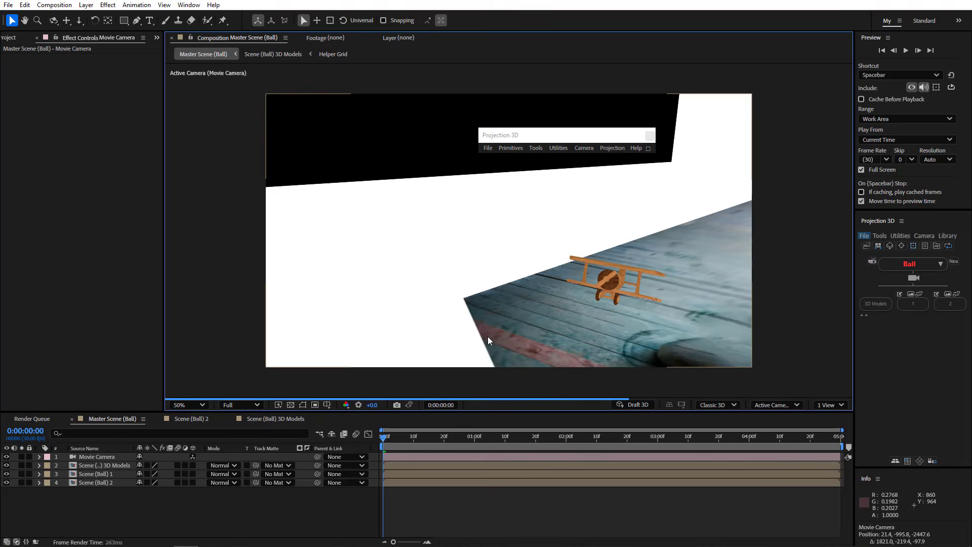
key(ctrl+z)
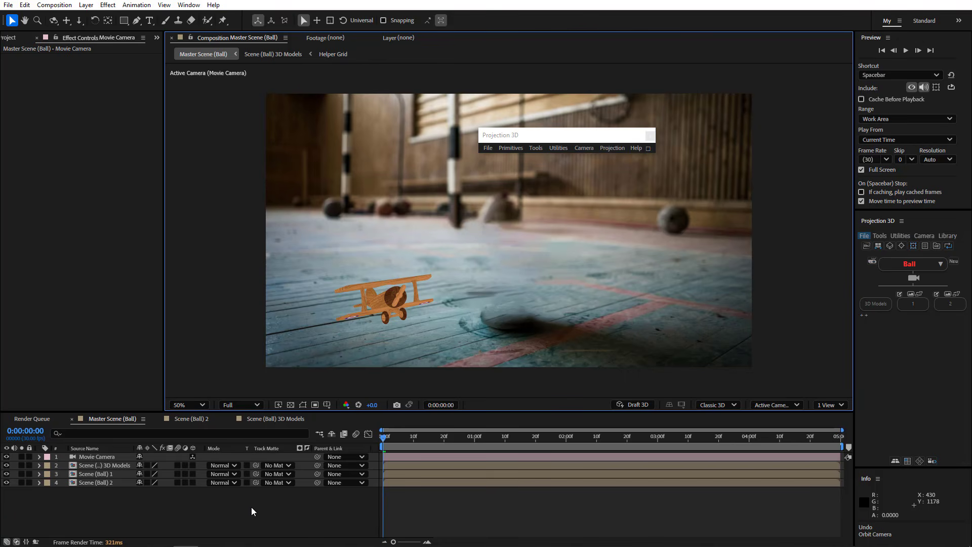
click(251, 506)
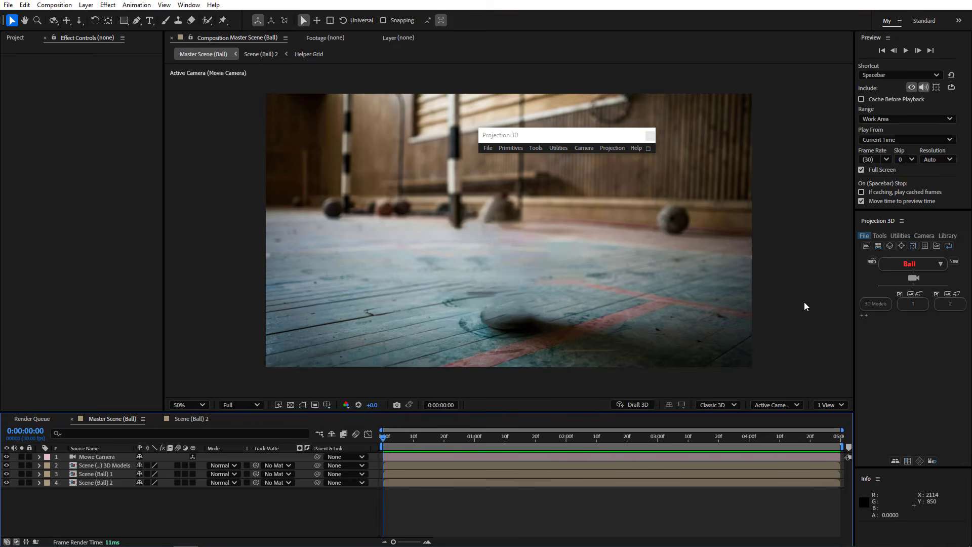
Step: Try to export an OBJ from Master Scene (Ball) without any layer selected
click(864, 236)
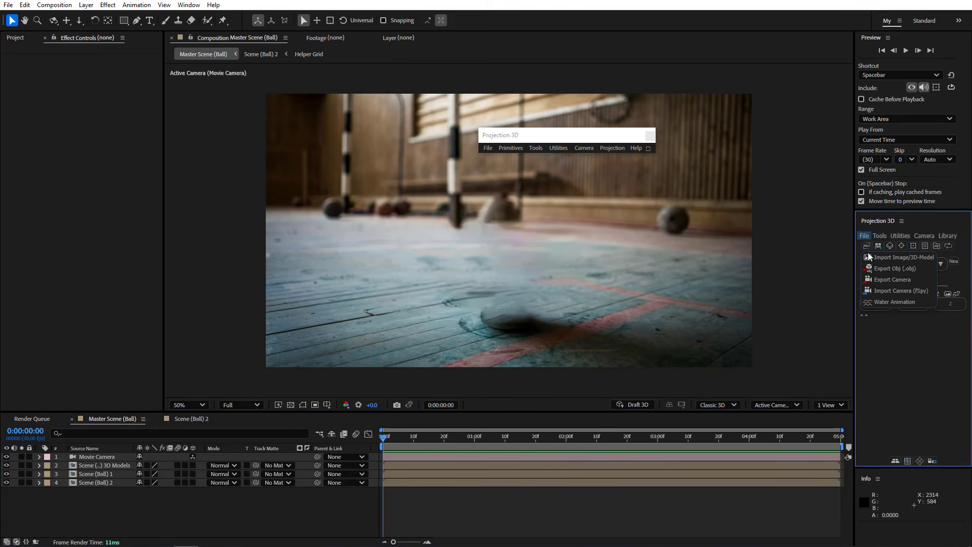
click(894, 268)
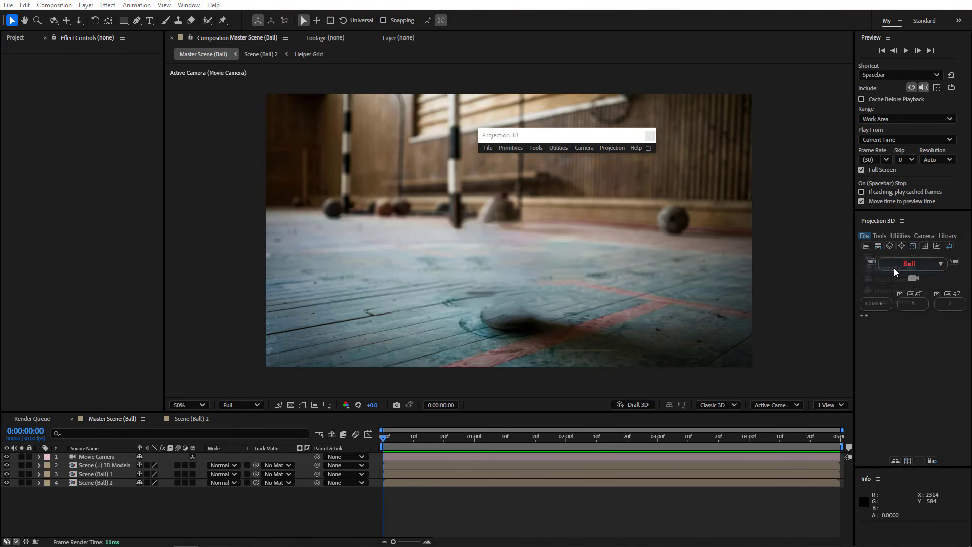
click(506, 329)
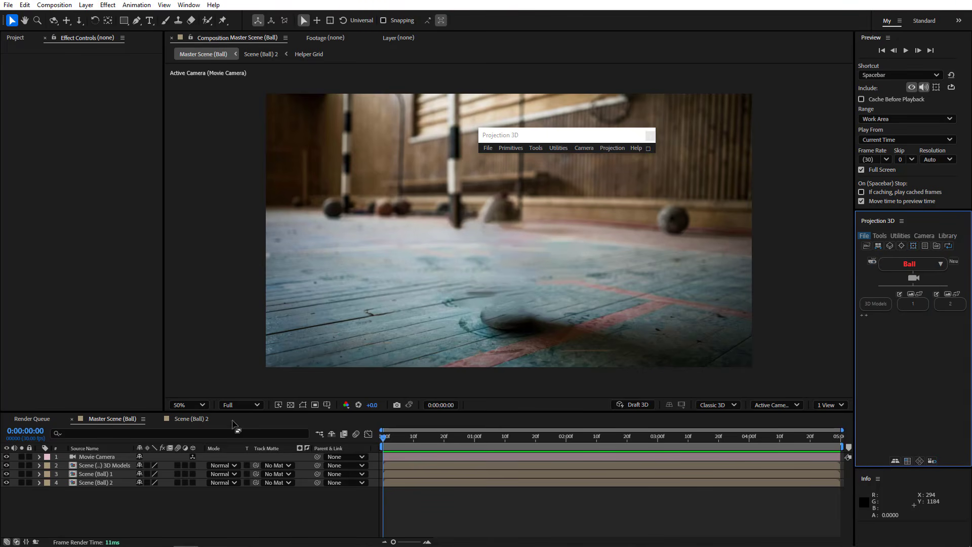
Step: Select the Bottom layer in Scene (Ball) 2 and review the size options of the Wavefront OBJ Exporter
click(191, 418)
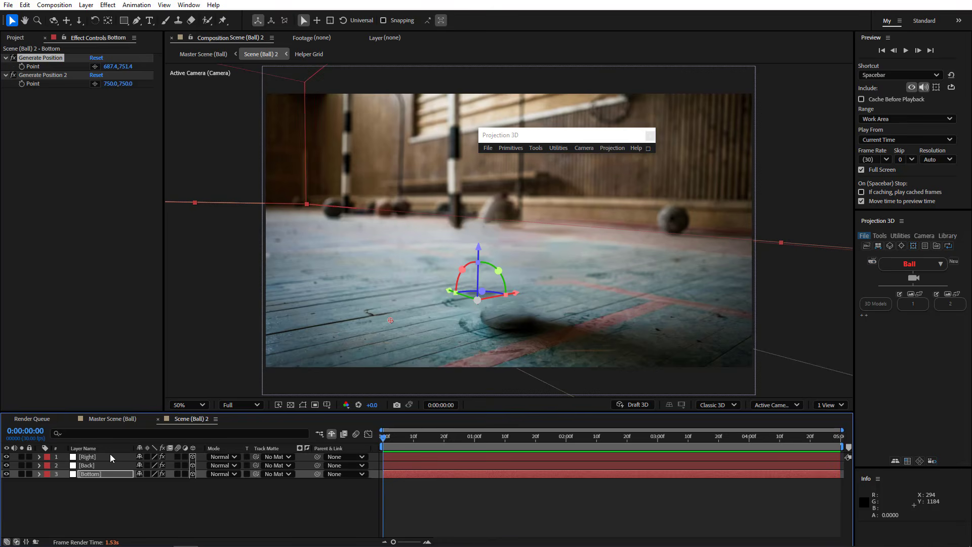
click(92, 473)
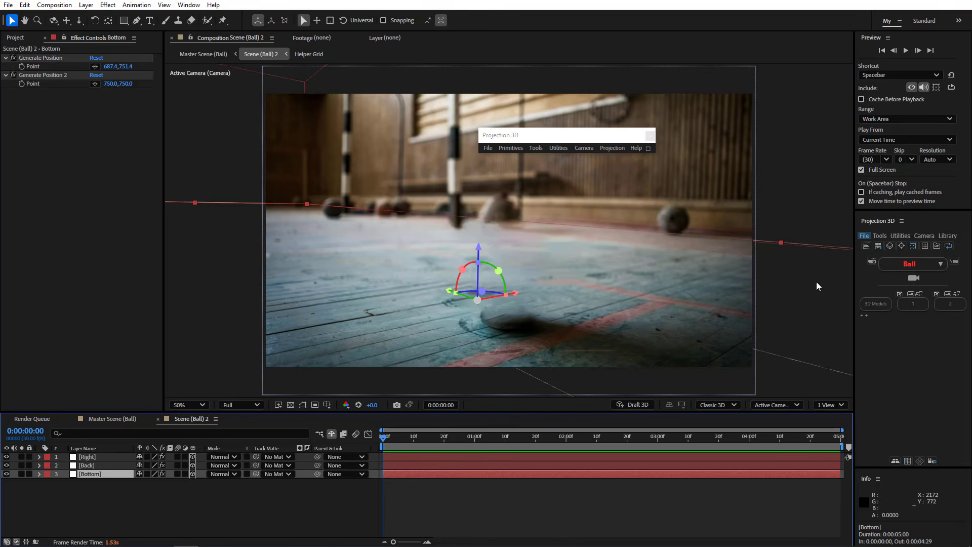
click(862, 234)
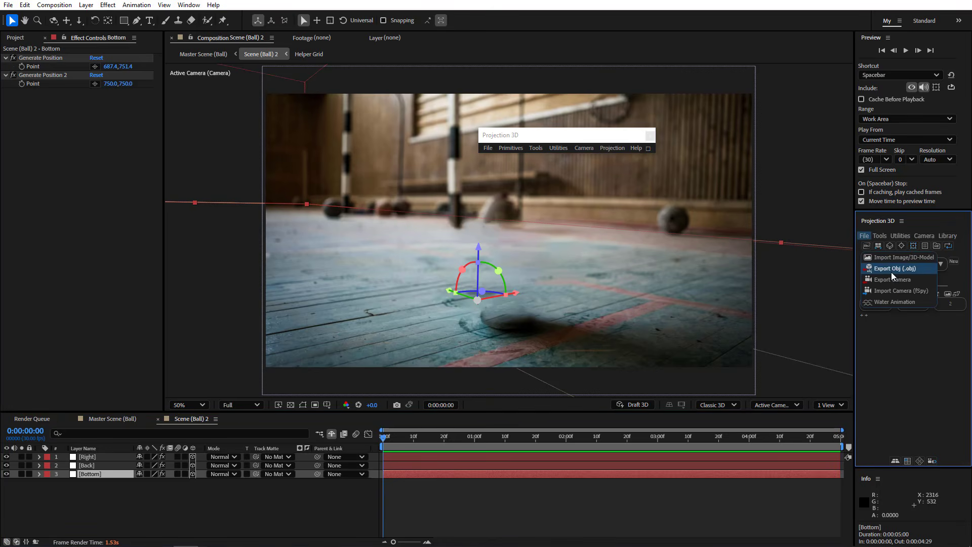
click(890, 270)
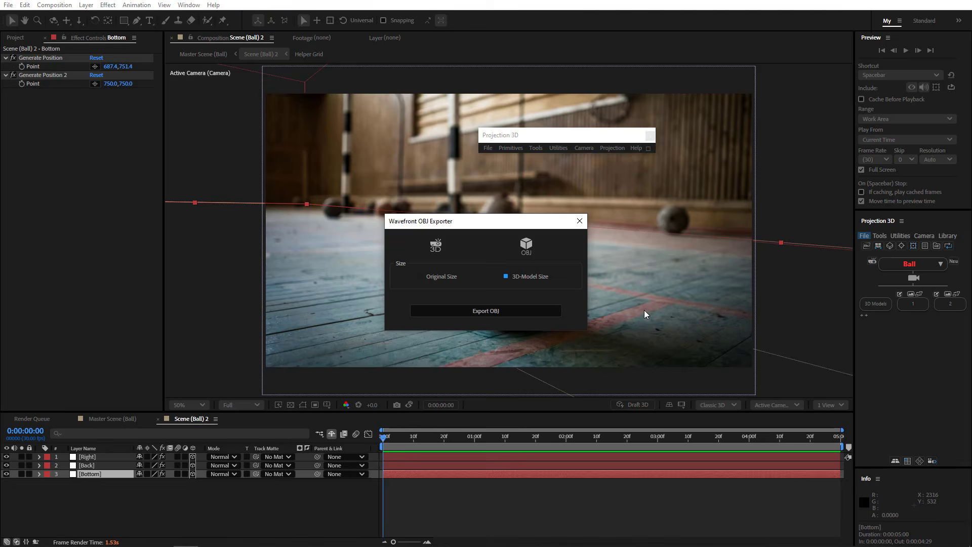
click(580, 221)
Step: Review the scale reduction options of the OBJ exporter in the floating Projection 3D window
click(488, 148)
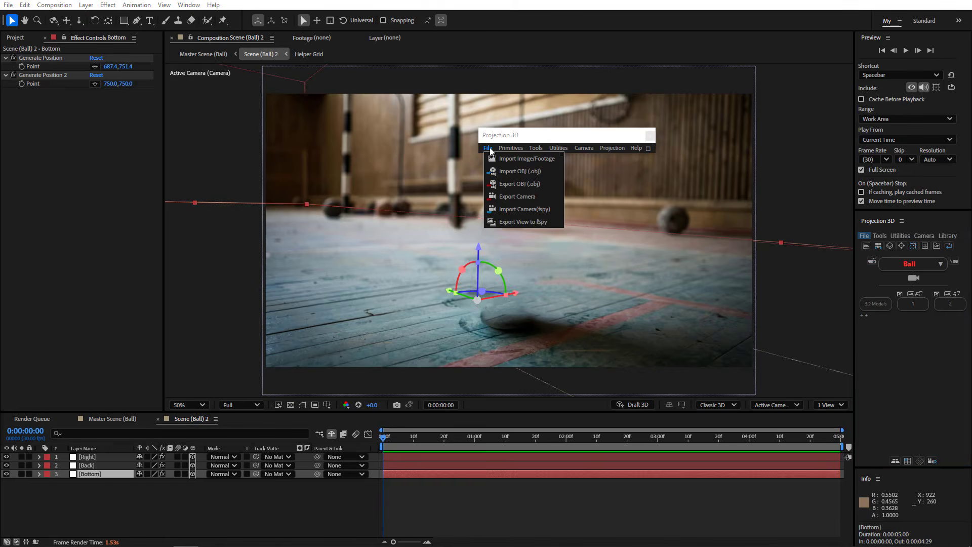
click(512, 183)
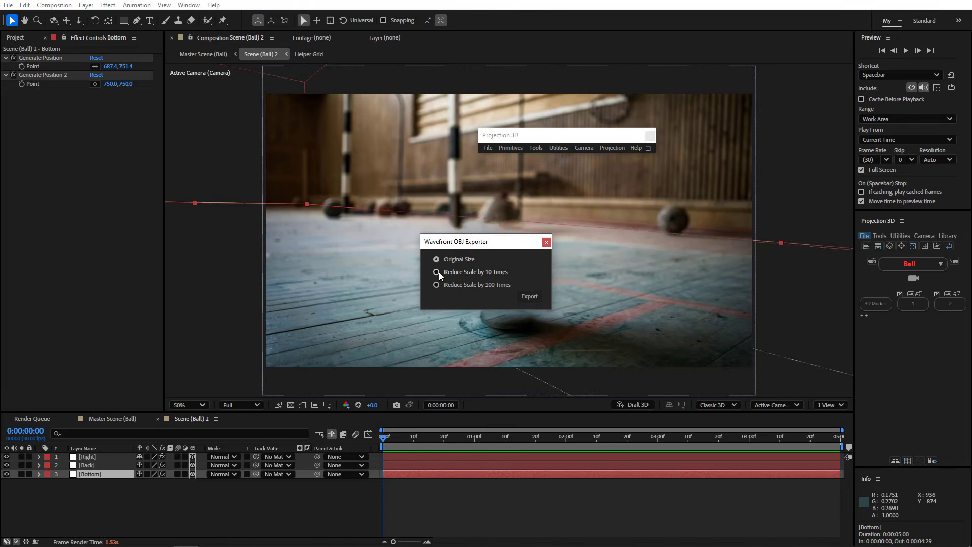
click(546, 241)
Step: Select the Movie Camera in Master Scene (Ball) and compare the camera export size and 3D software options in both Projection 3D interfaces
click(112, 419)
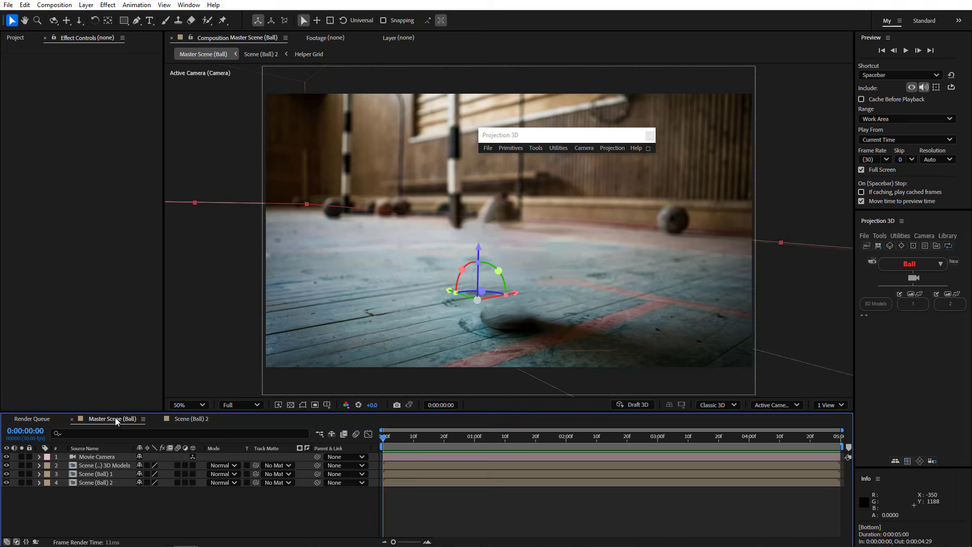
click(116, 457)
click(864, 236)
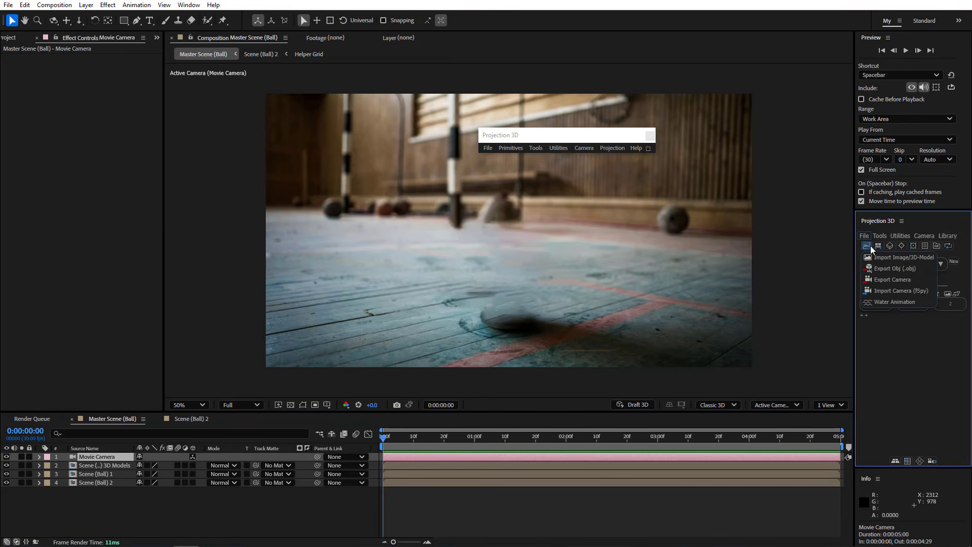
click(902, 280)
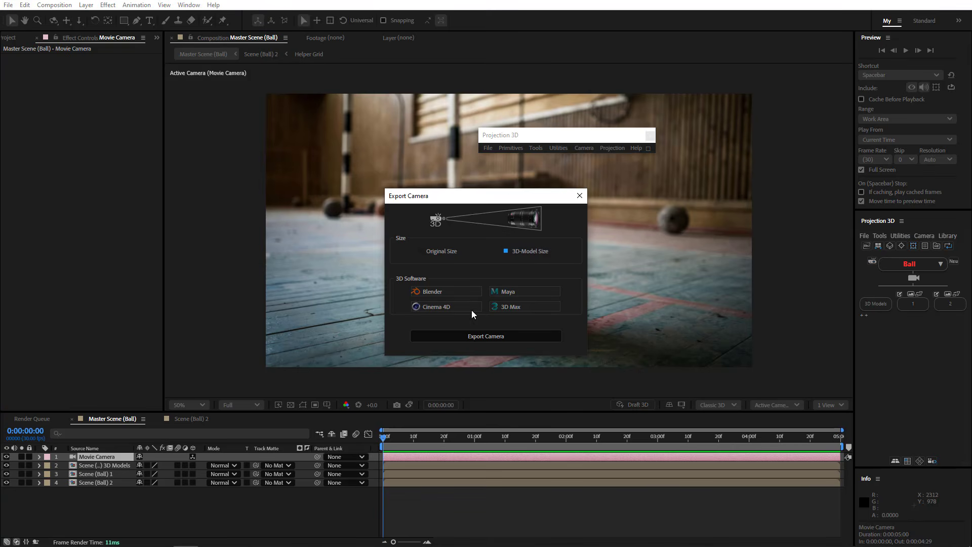
click(580, 195)
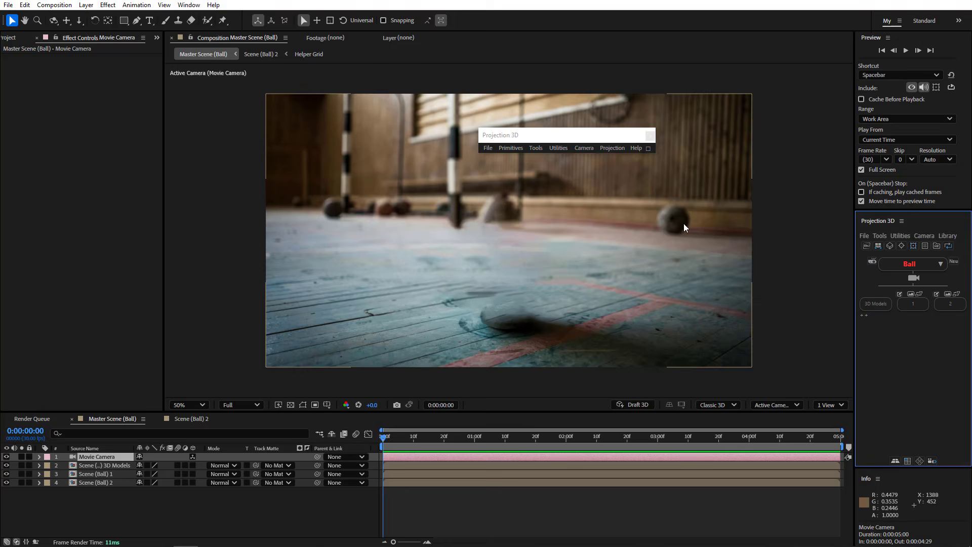
click(485, 149)
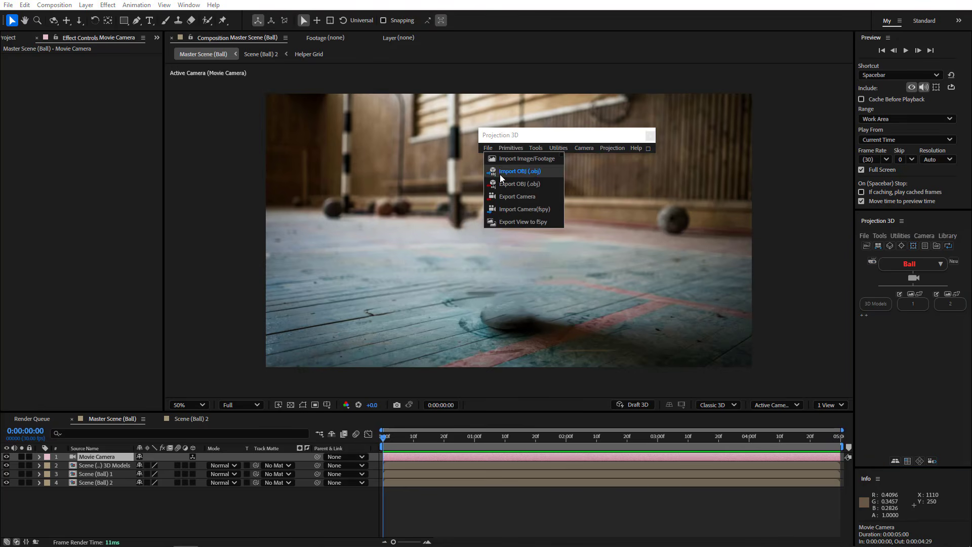
click(520, 197)
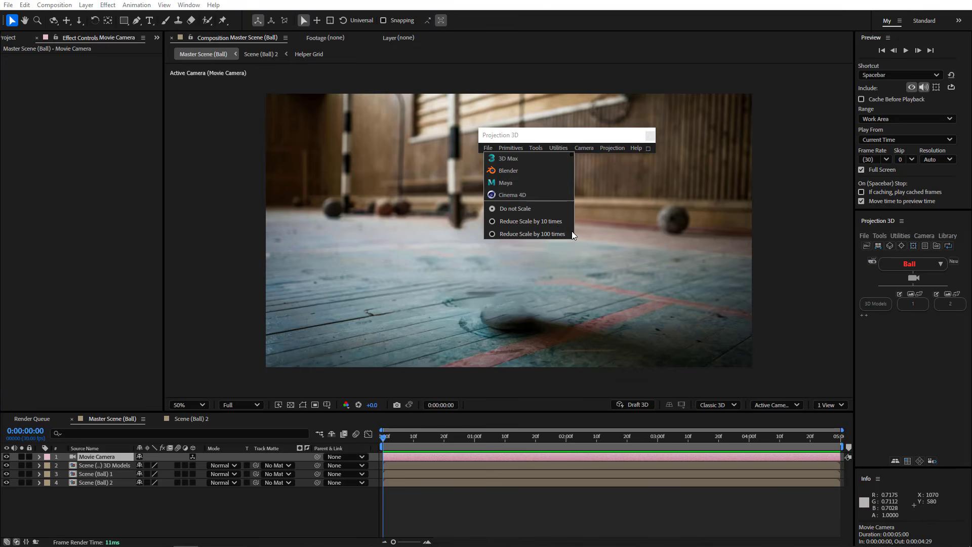
Step: Review Projection 3D's import, export and Water Animation commands, and examine the modelling modes and options of the Modeling Toolkit
click(866, 235)
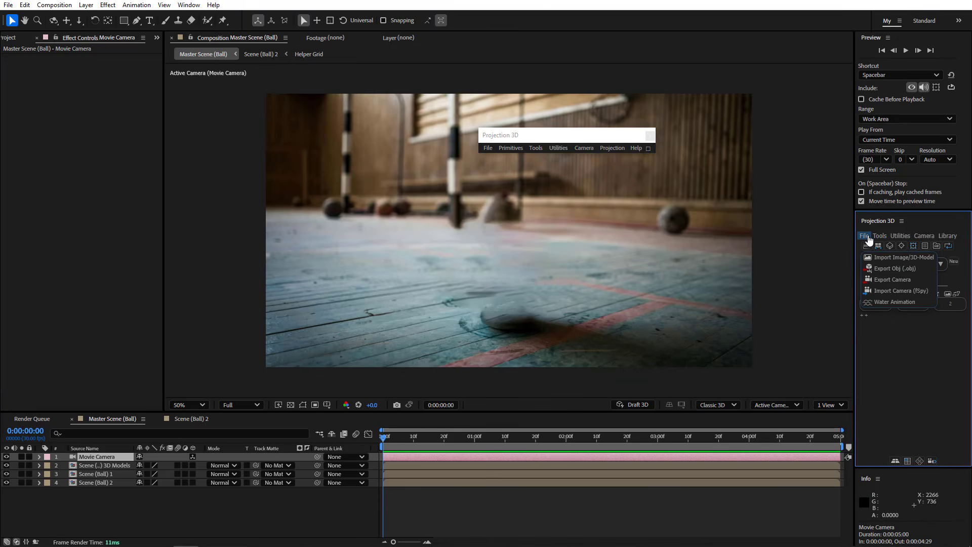
click(885, 304)
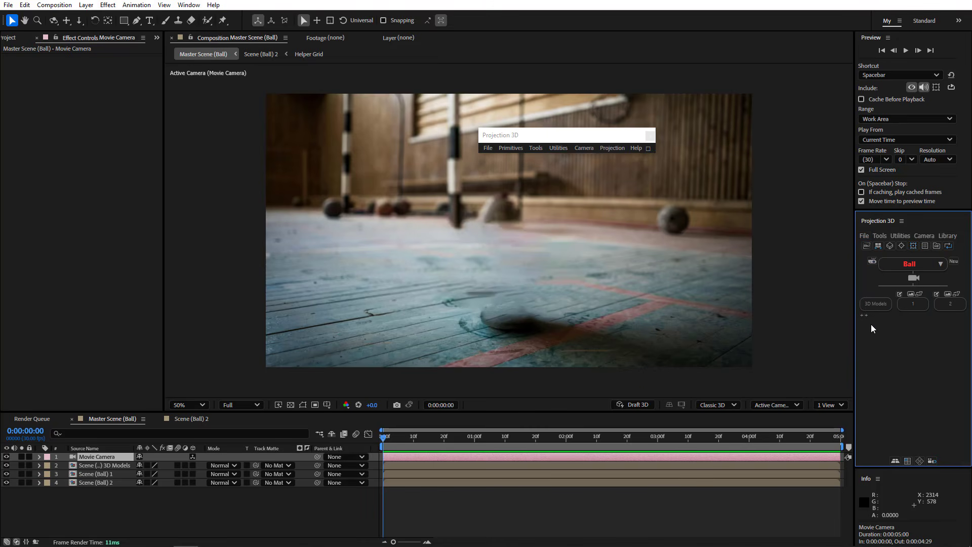
click(879, 237)
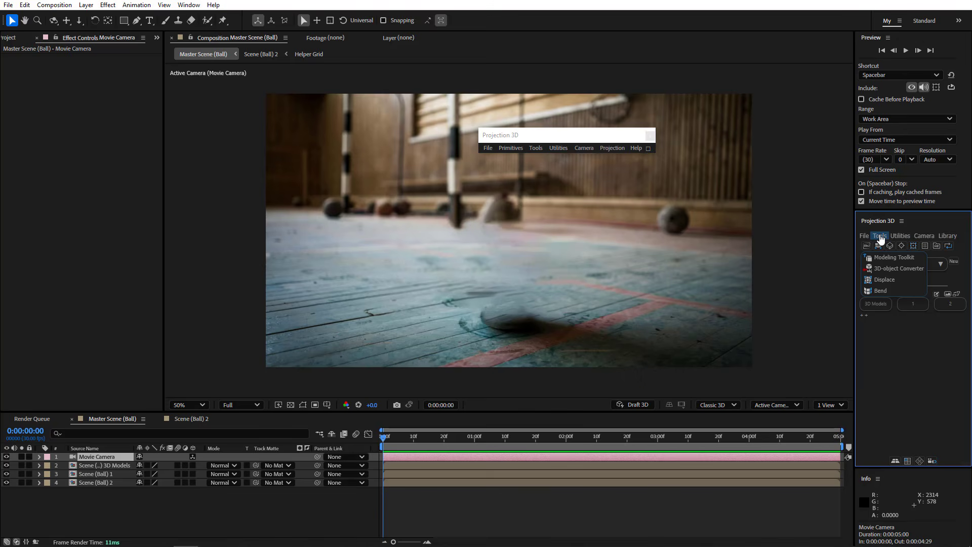
click(907, 258)
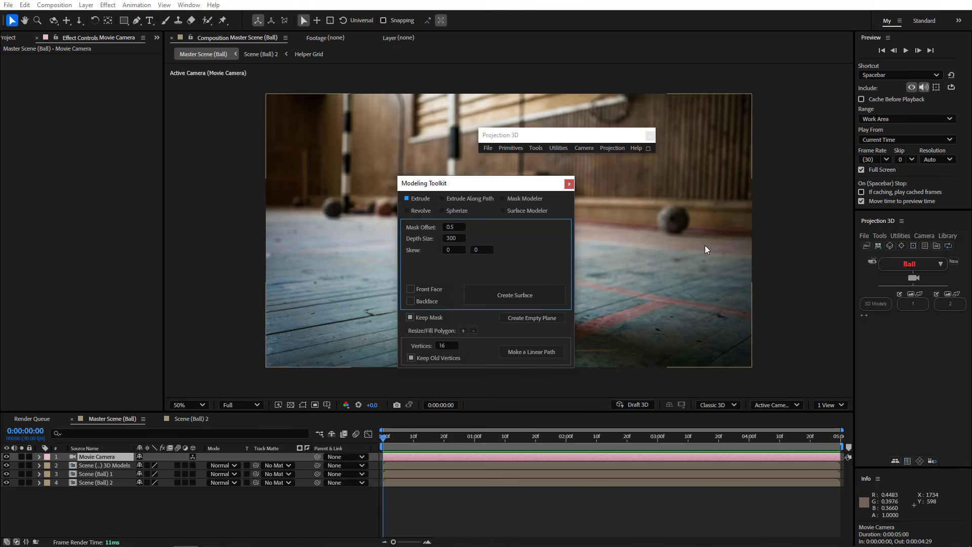
click(569, 183)
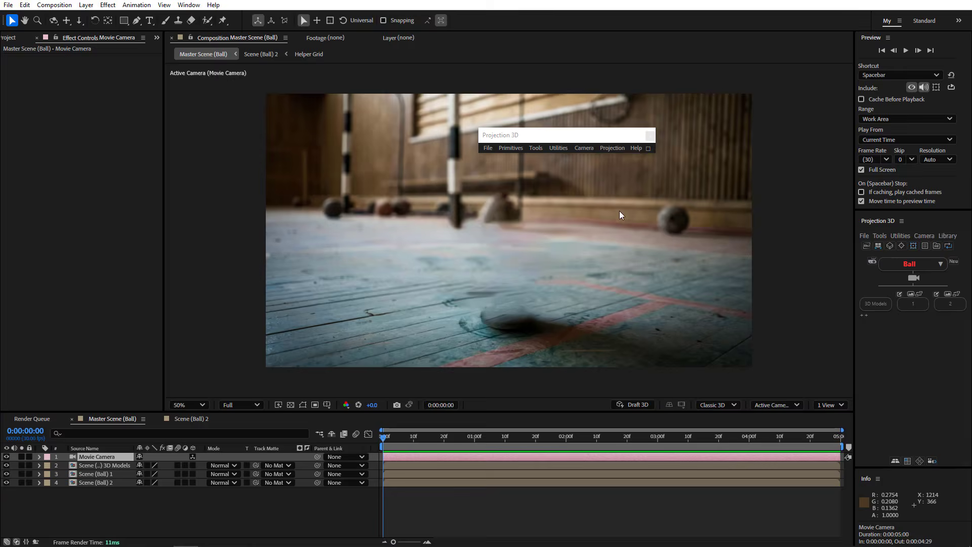
Step: Examine the 3D-Object Converter's options and bring up the Scene (Ball) 2 composition
click(879, 236)
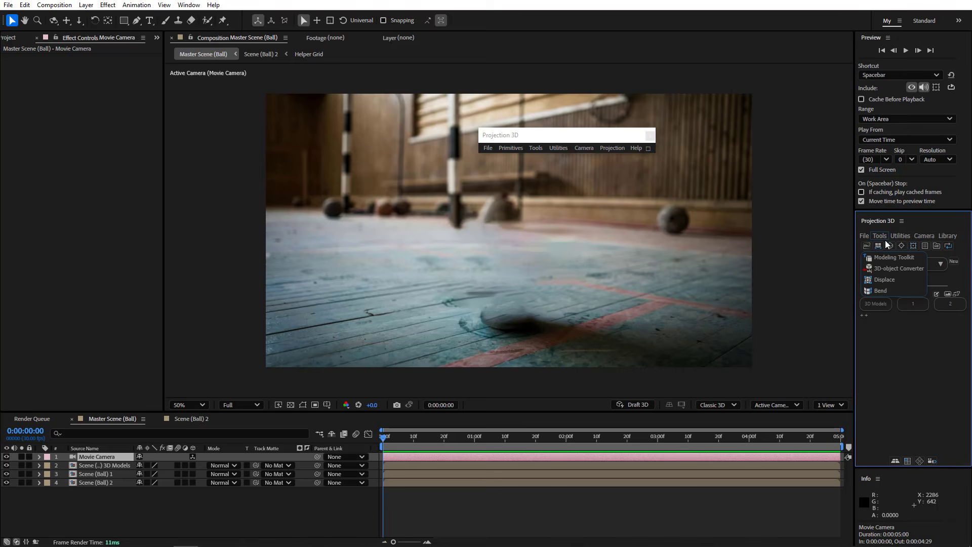
click(905, 268)
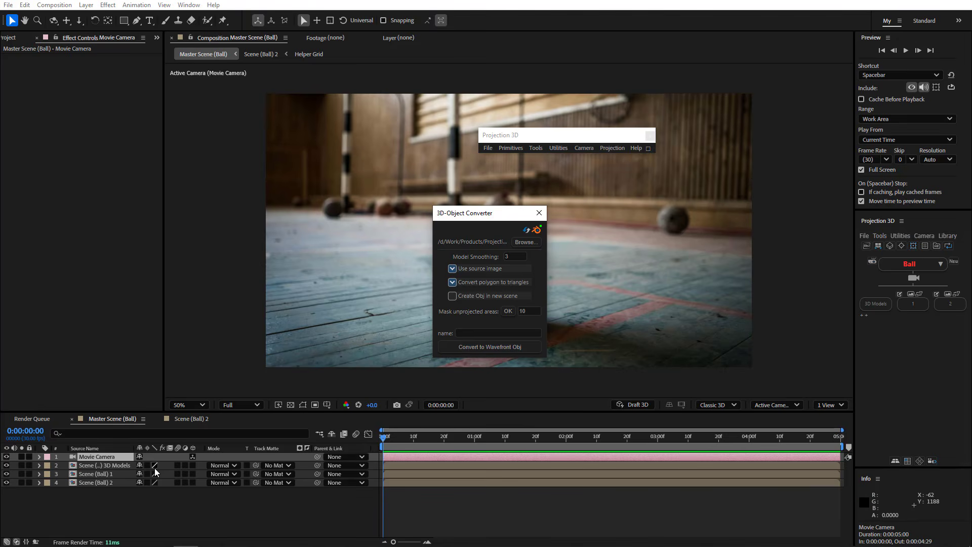
click(187, 419)
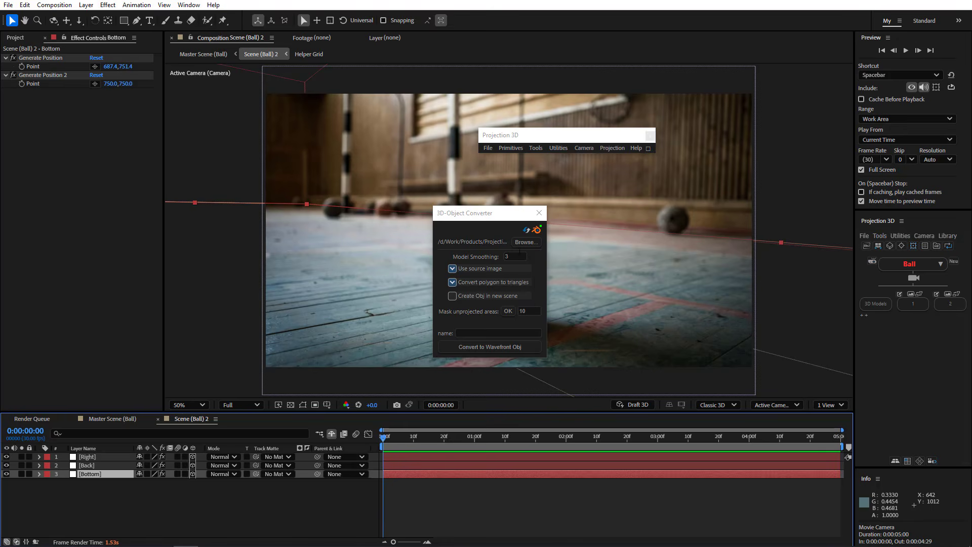
click(539, 212)
Step: Examine the Displace Tool's options, including Orient Towards Camera and Depth Map
click(884, 235)
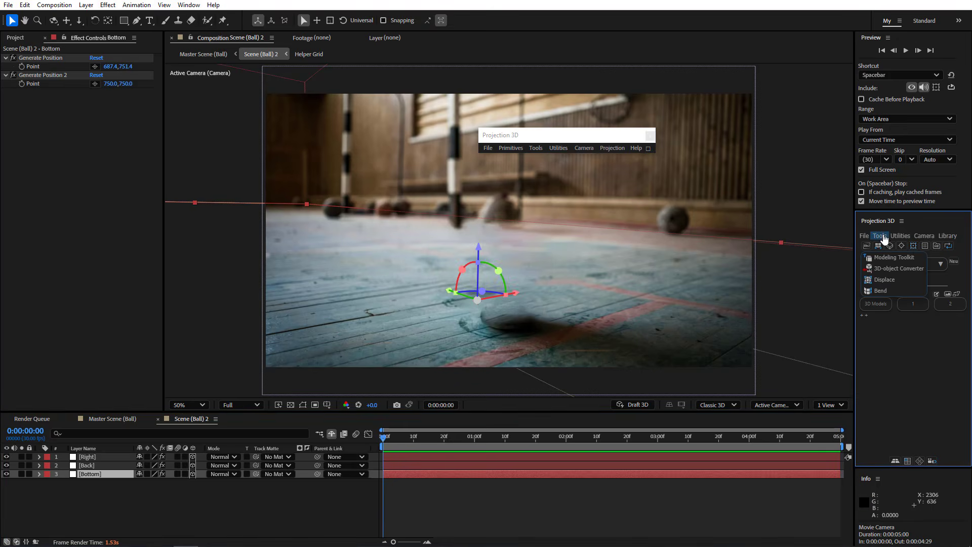
click(880, 280)
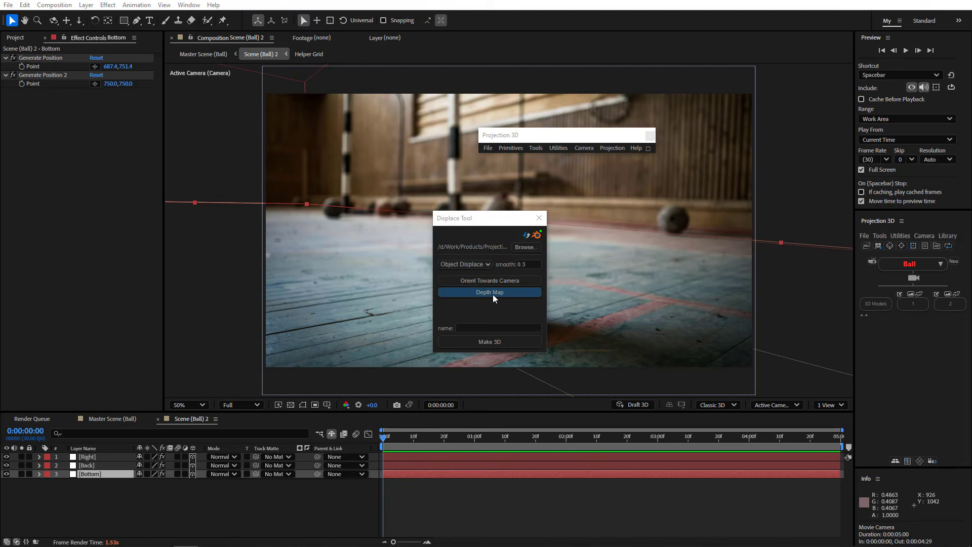
click(538, 220)
Step: Look up the Bend tool and review Projection 3D's utility and camera commands
click(879, 235)
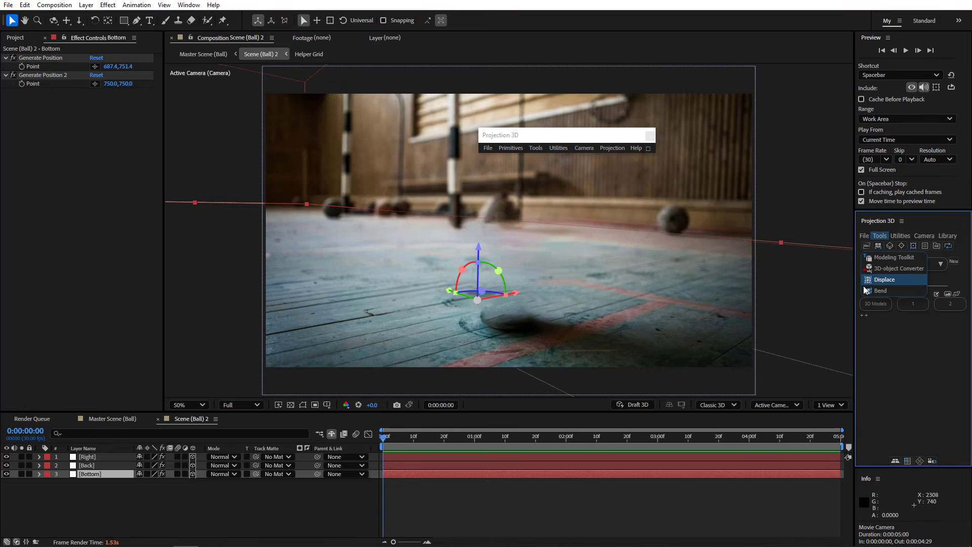
click(892, 293)
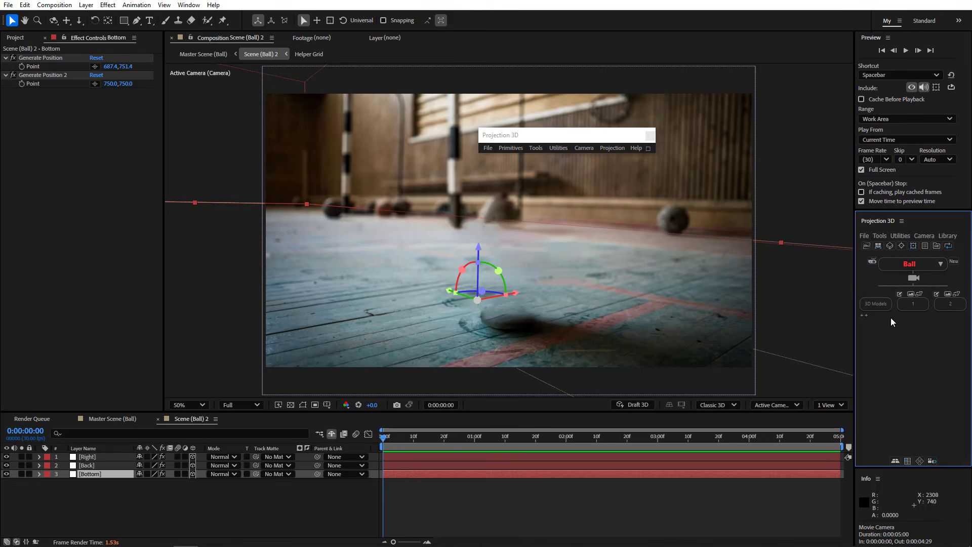
click(898, 235)
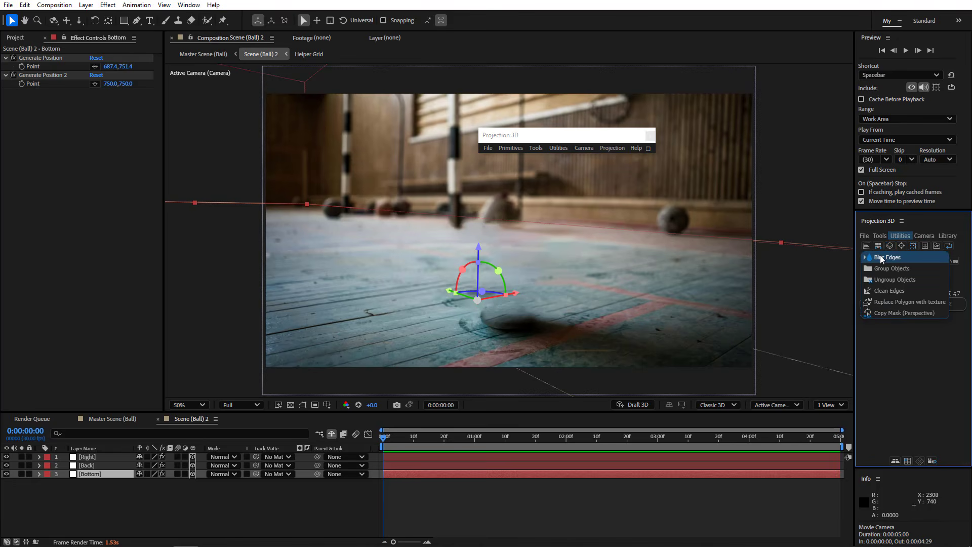
click(923, 236)
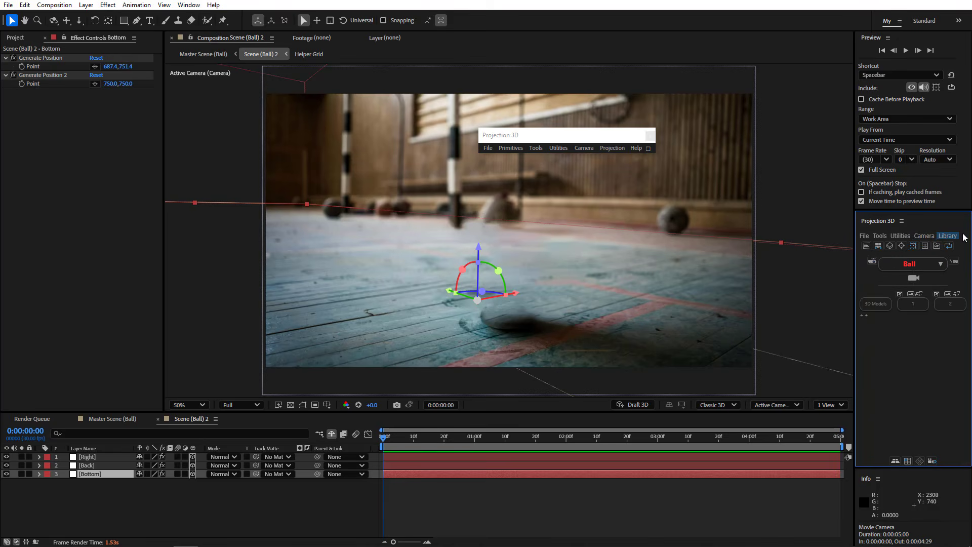
Step: Browse the saved projects in the Projection 3D library from Ruins to Mars
click(947, 237)
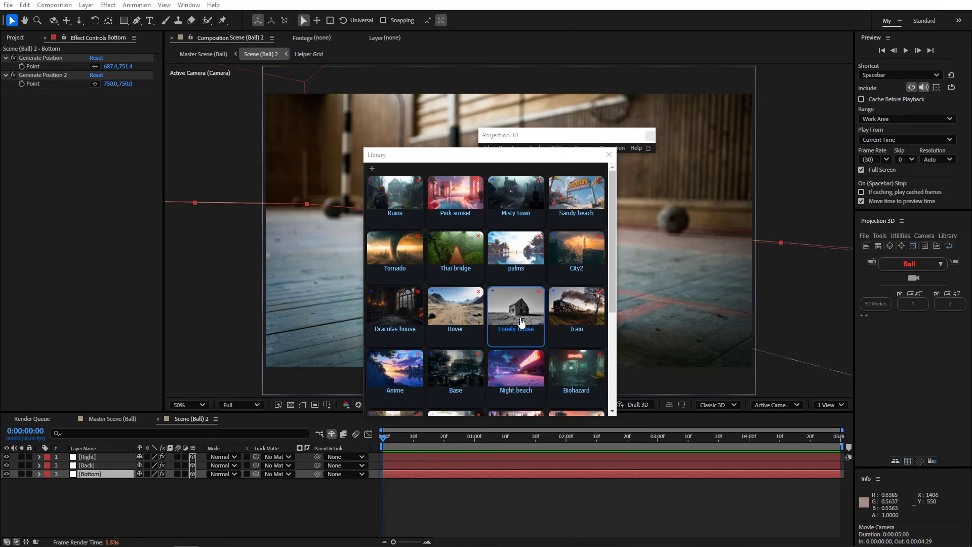
scroll(524, 320, down, 5)
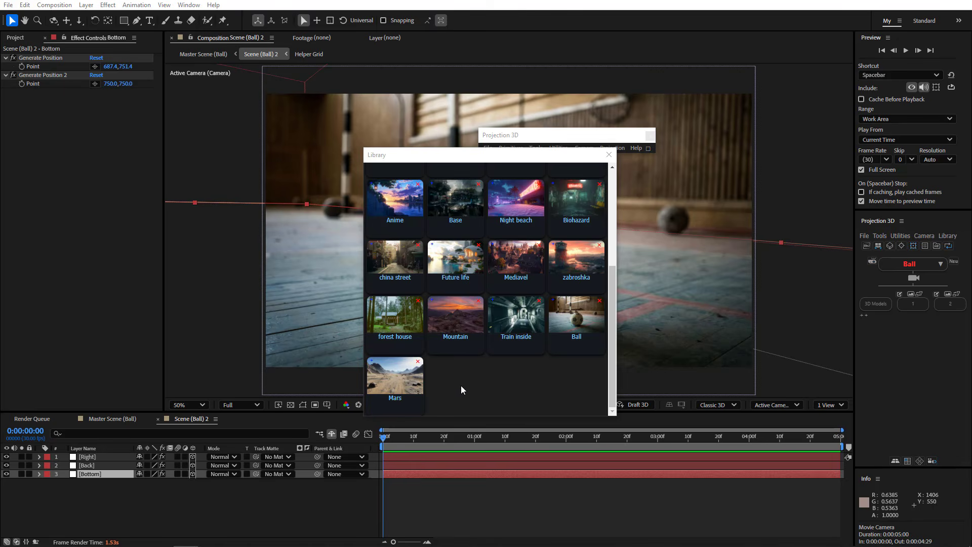
scroll(496, 388, up, 3)
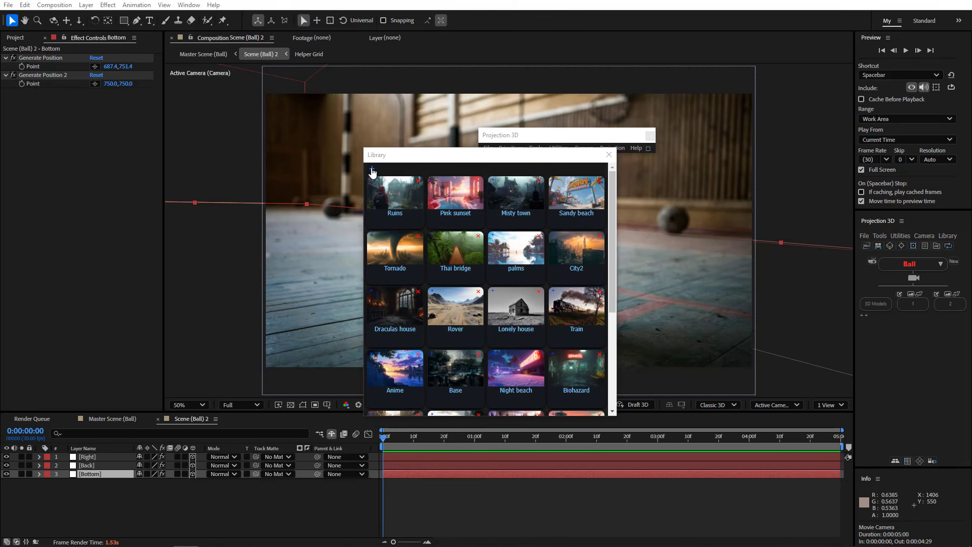
Step: Add the project file Old town (converted) copy.aep from the Old town folder to the library
click(372, 172)
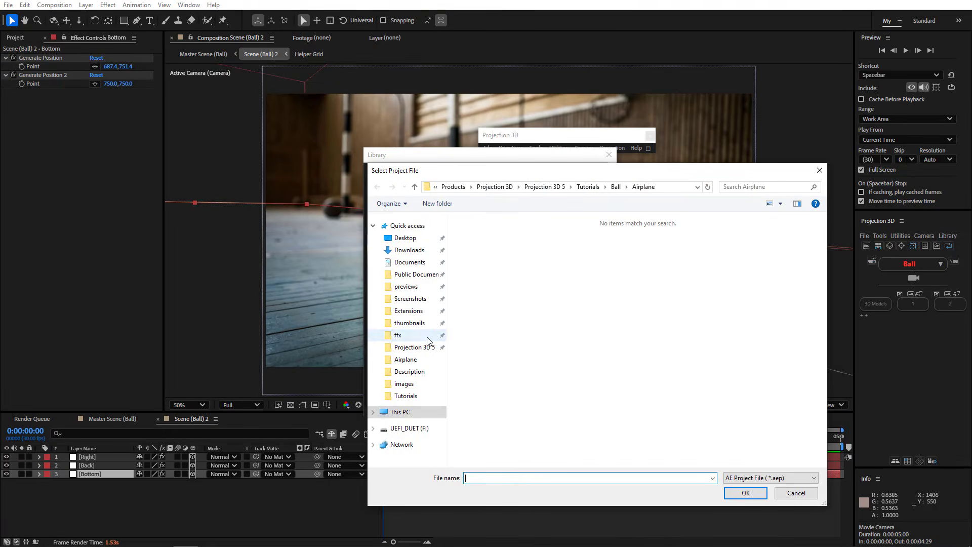
click(414, 347)
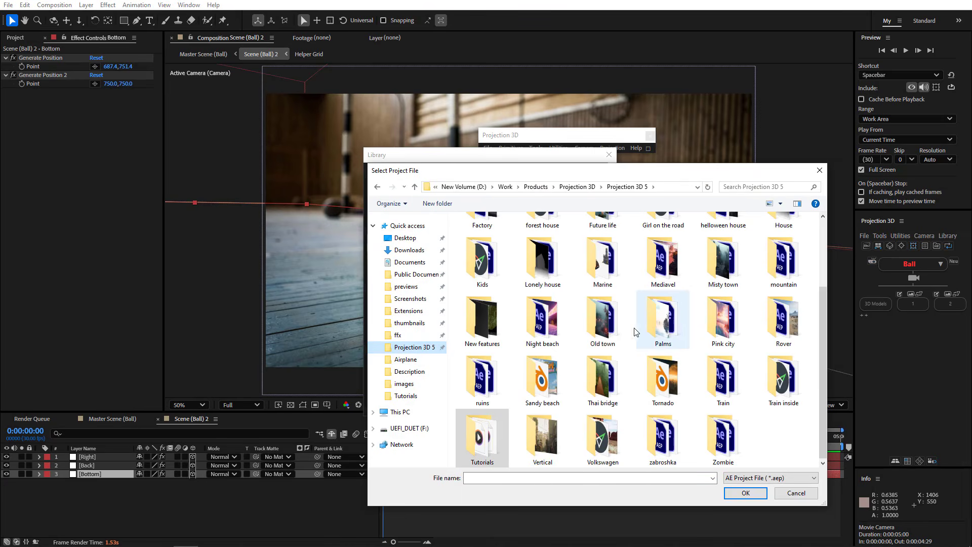
double_click(600, 323)
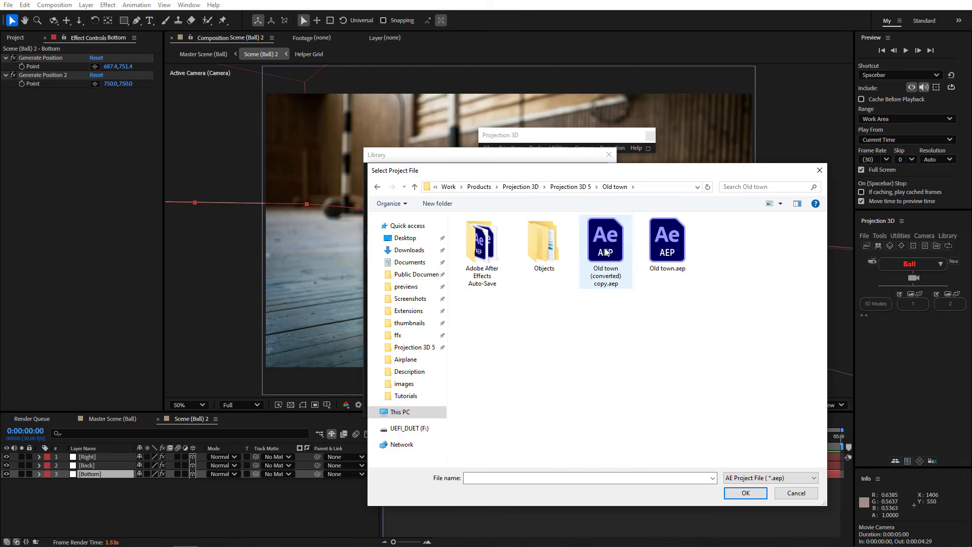
click(607, 249)
double_click(607, 249)
scroll(507, 314, down, 5)
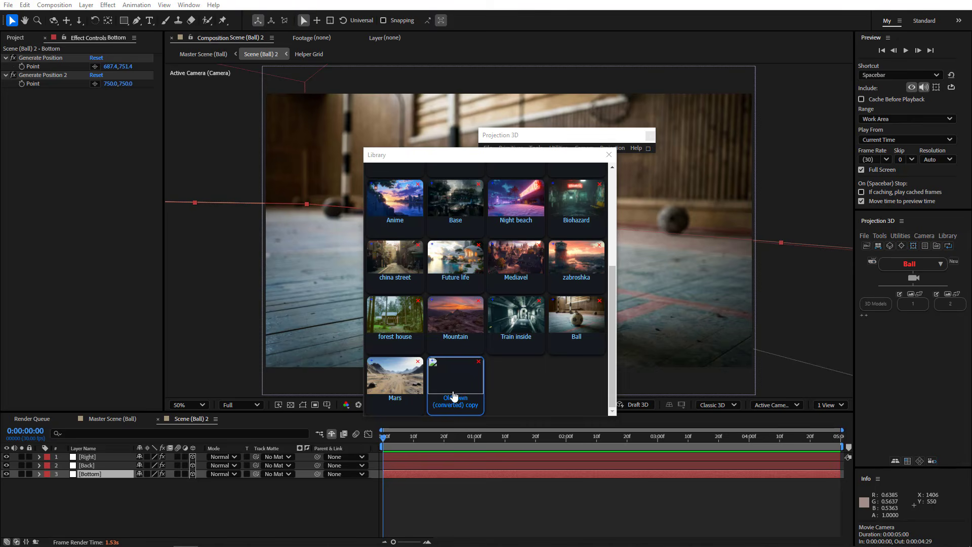
Step: Assign Thumbnail.jpg as the preview image of the Old town (converted) copy library entry
click(434, 361)
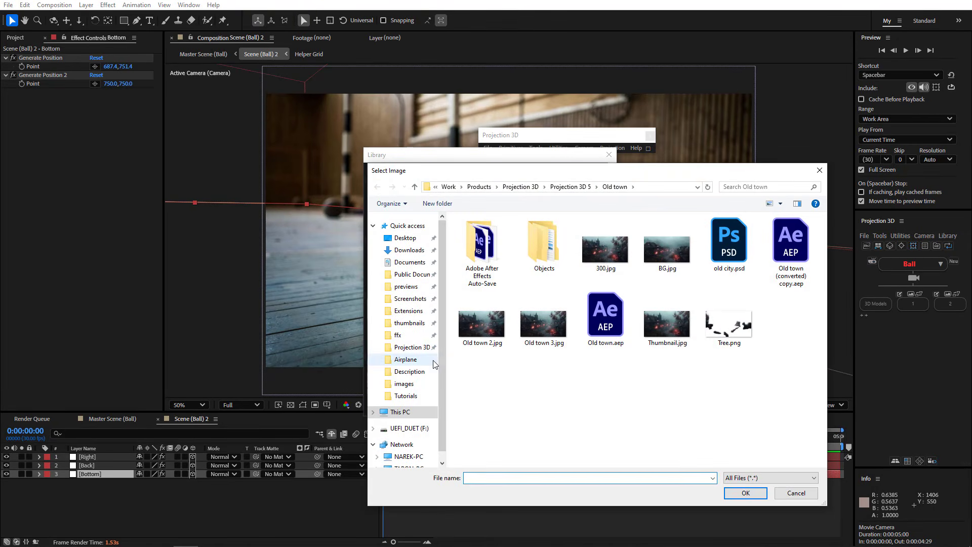
click(667, 326)
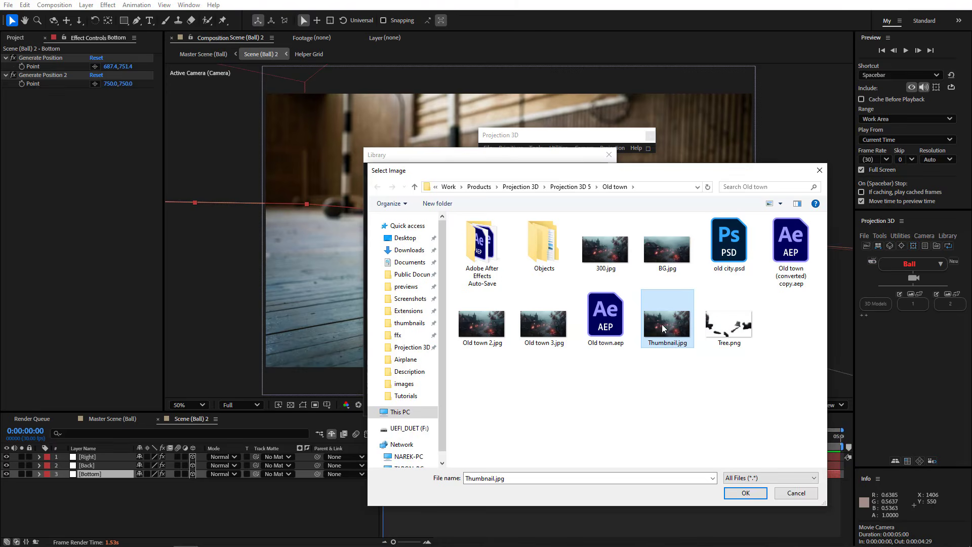
double_click(661, 324)
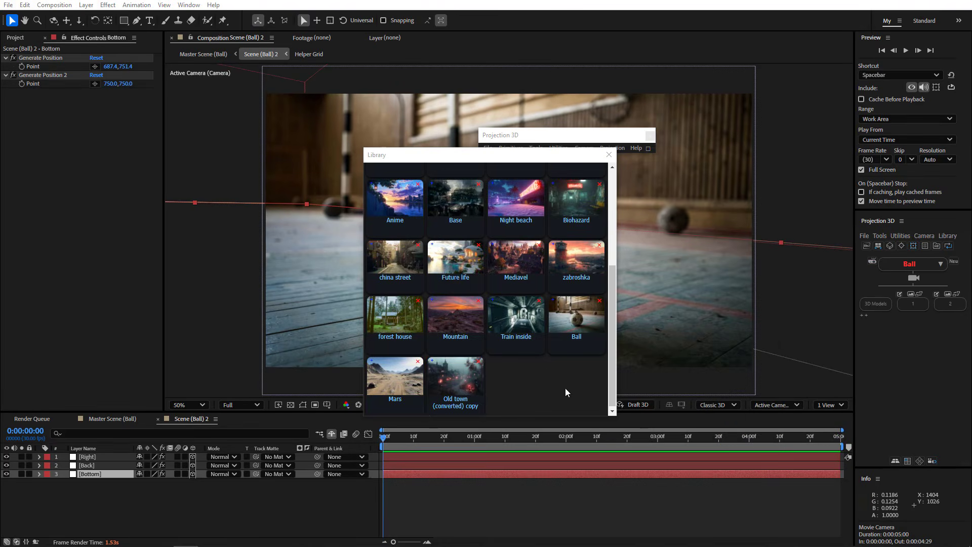
Step: Load Old town (converted) copy from the library without saving Ball2.aep, and close the library
click(459, 386)
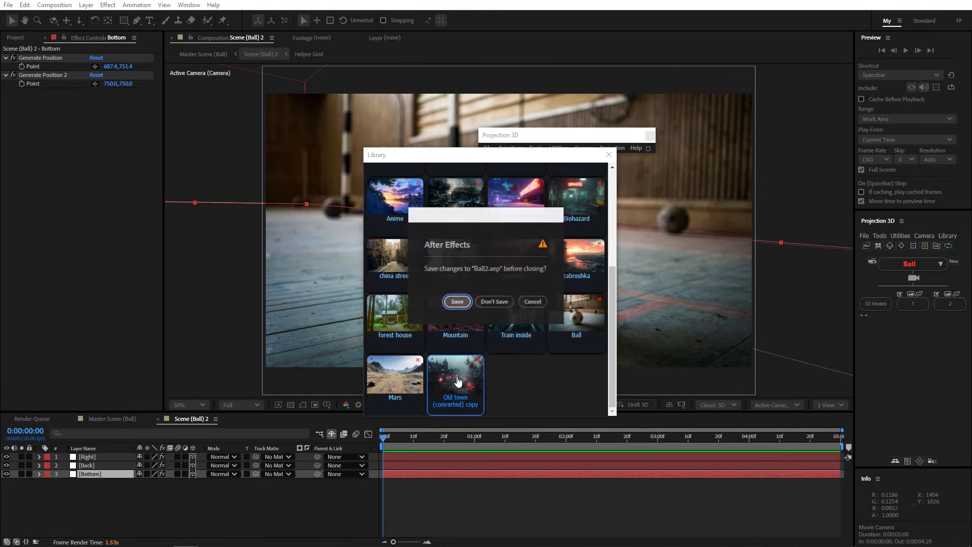
click(490, 303)
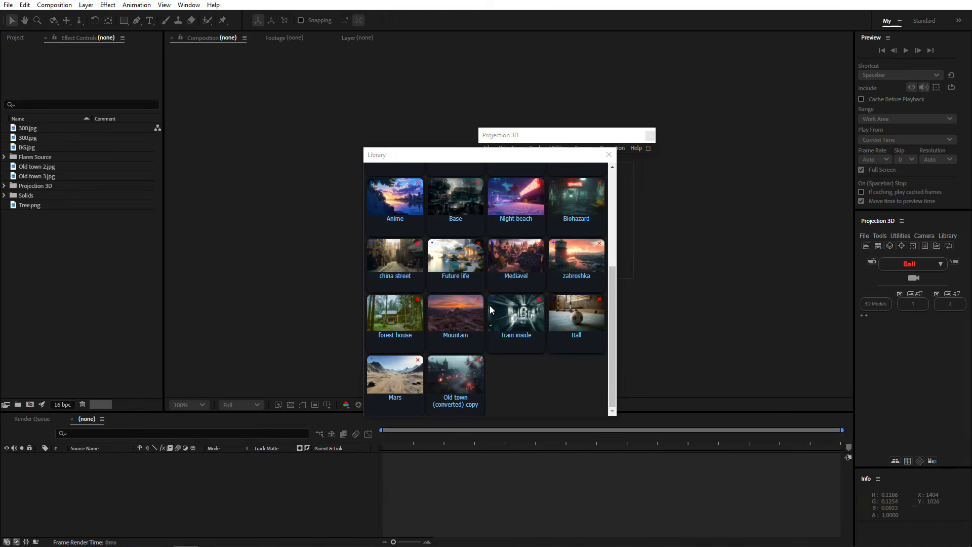
click(608, 156)
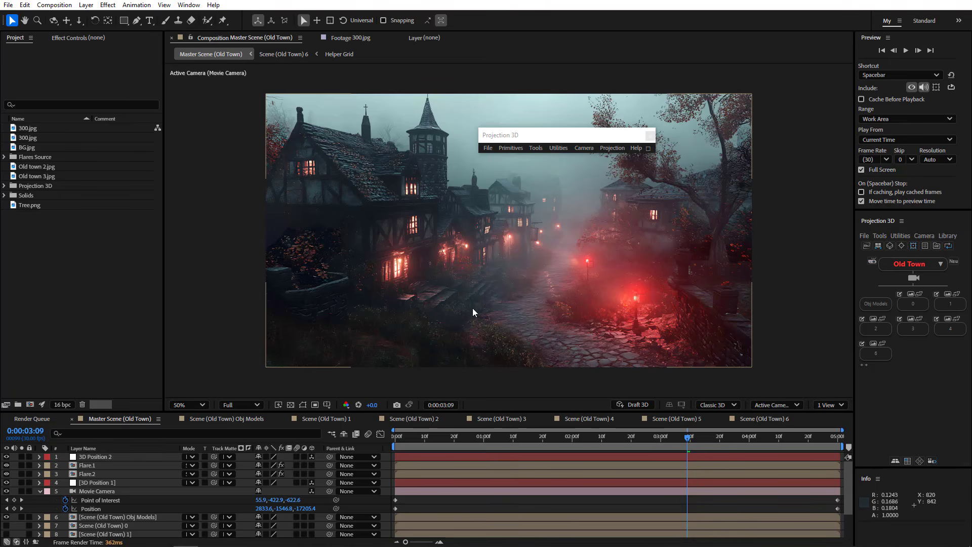
Step: Try moving and dollying the camera in Master Scene (Old Town), and undo the camera changes
drag(463, 317, 545, 332)
key(ctrl+z)
click(103, 457)
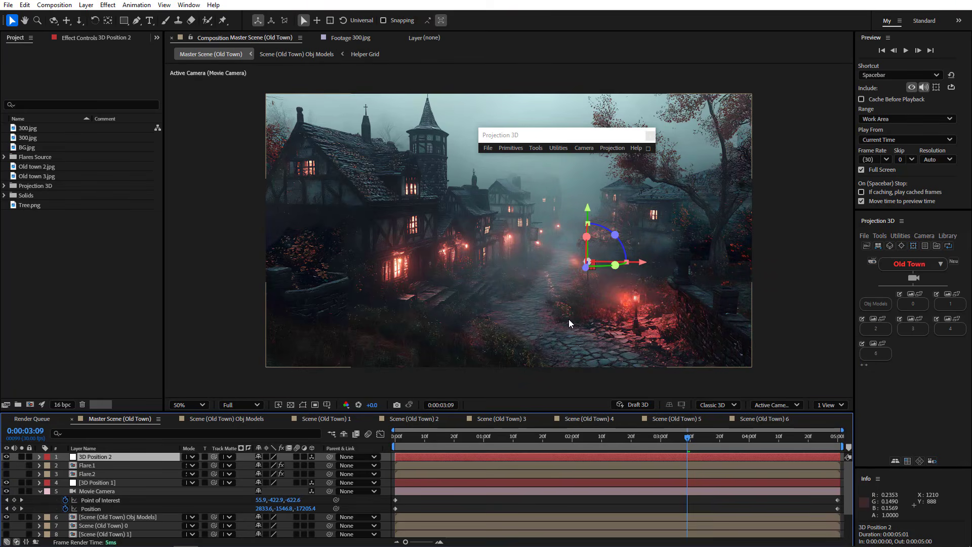
mouse_move(540, 284)
mouse_down()
mouse_move(568, 205)
mouse_move(522, 309)
mouse_move(534, 286)
mouse_move(526, 296)
mouse_up()
scroll(526, 292, up, 5)
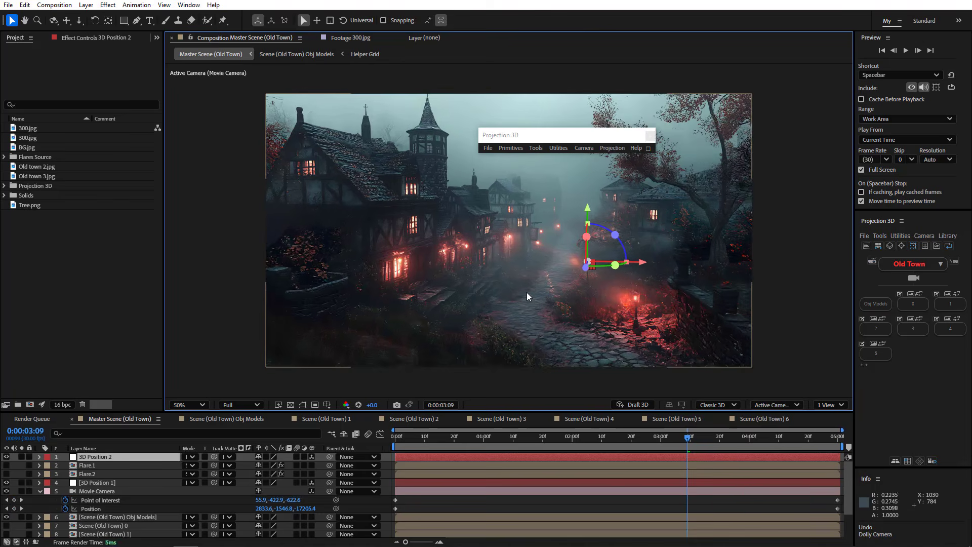
key(ctrl+z)
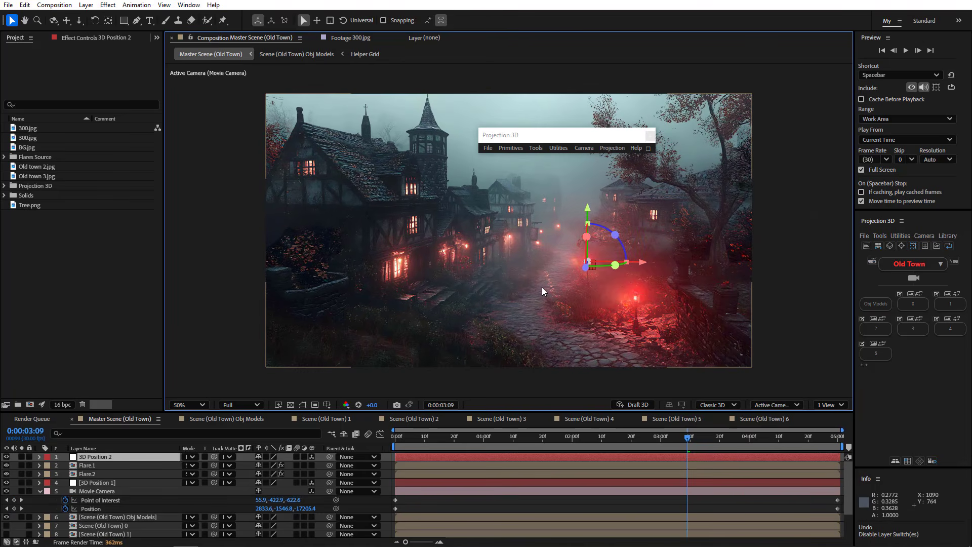
Step: Preview the Master Scene (Old Town) animation in full screen and stop the playback
click(906, 51)
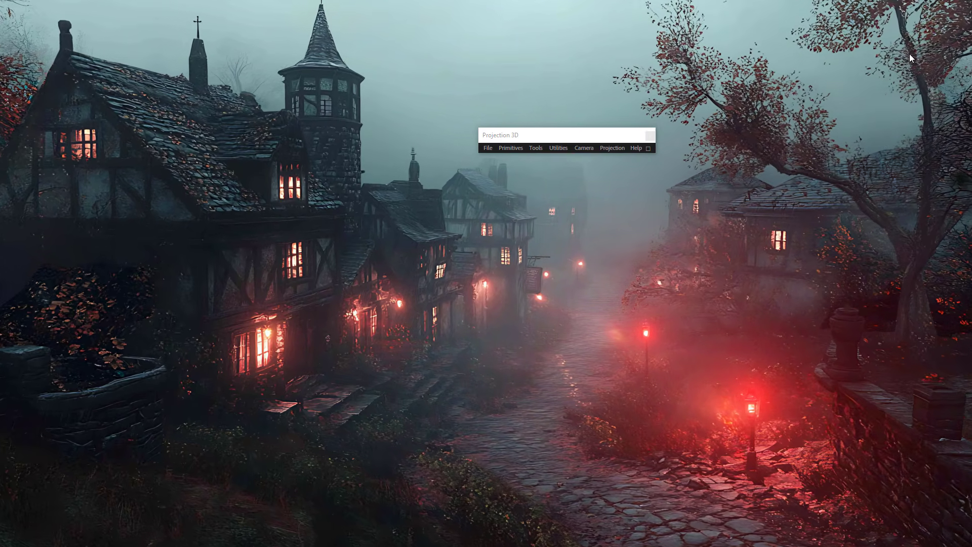
key(space)
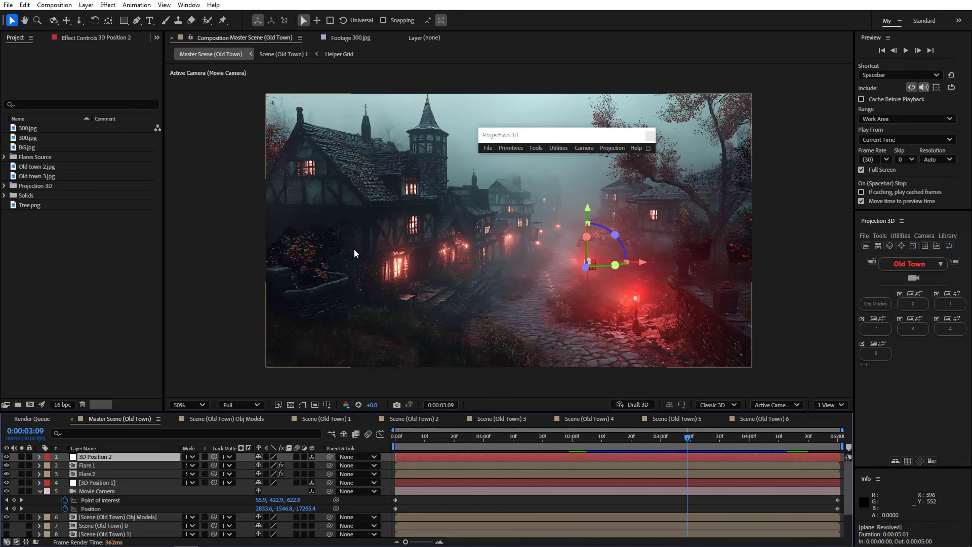
Step: Inspect the revolved tower plane in Scene (Old Town) 1 by orbiting around it in a custom view
click(342, 423)
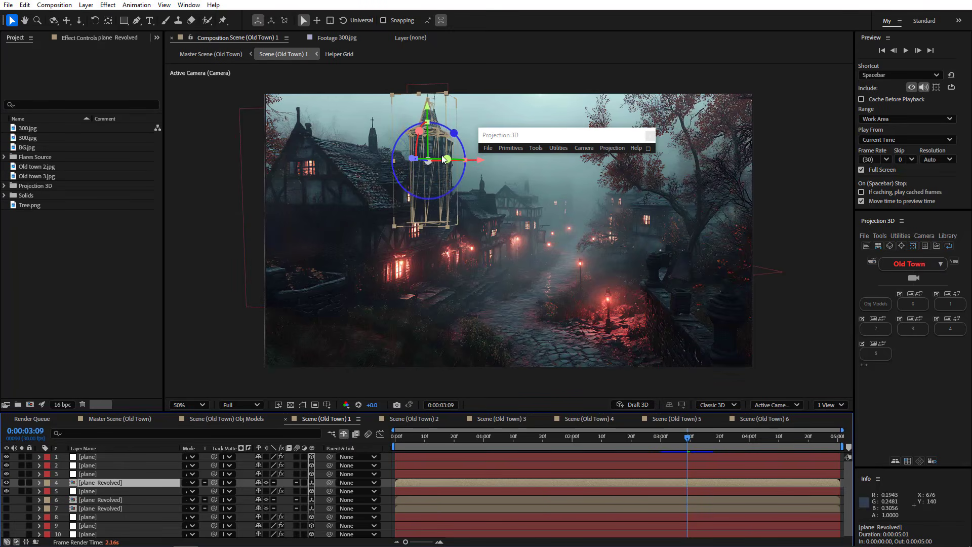
click(932, 461)
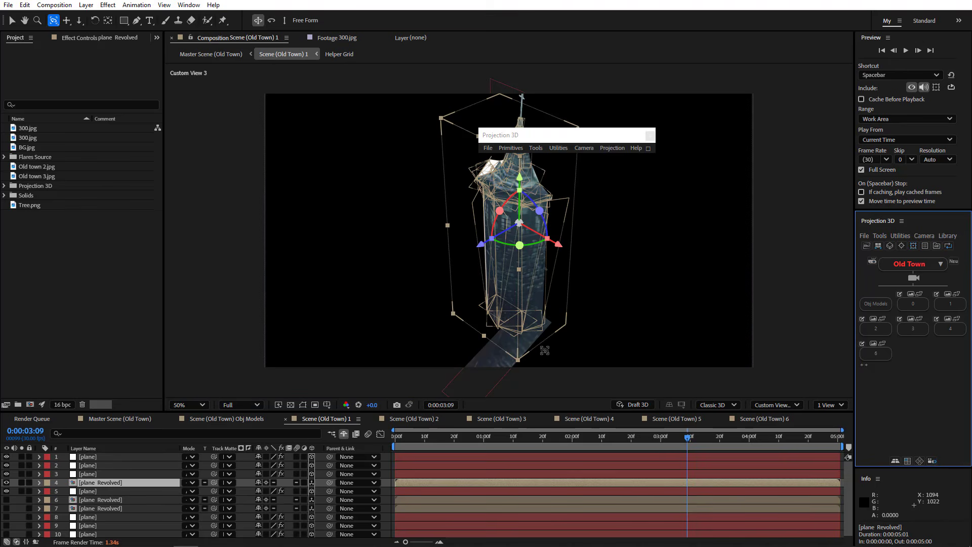
drag(497, 287, 426, 281)
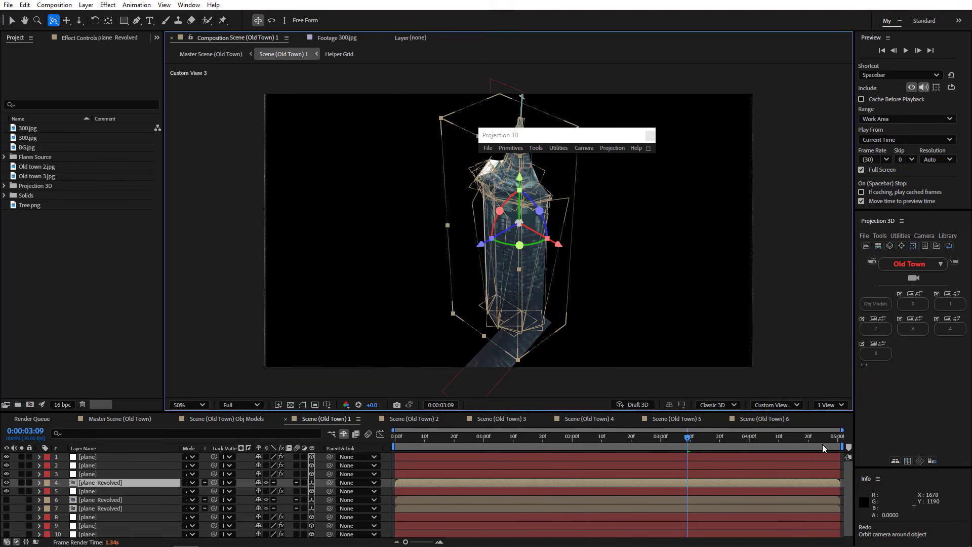
Step: Examine Scene (Old Town) 1 through the active camera, top view and Custom View 1, orbit around the tower, and return to the master scene
click(896, 461)
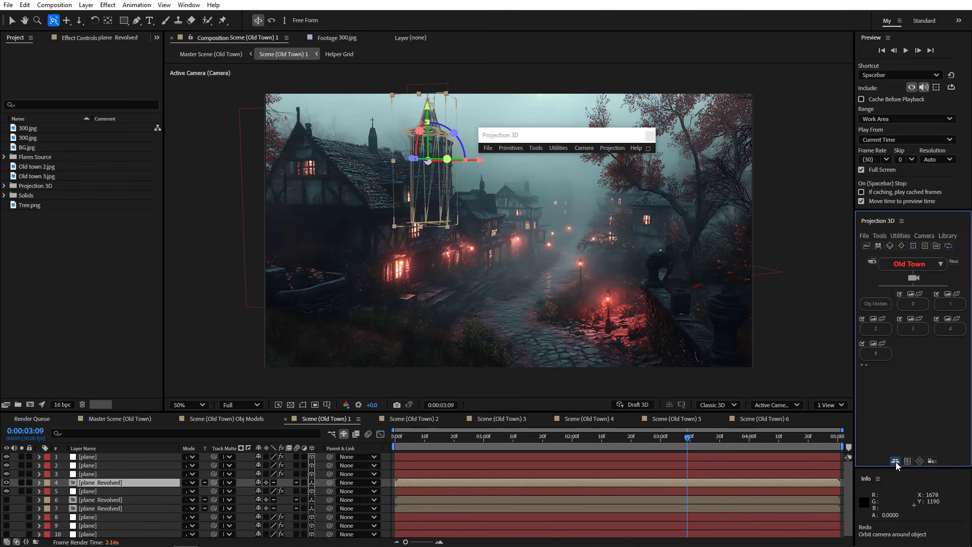
click(908, 461)
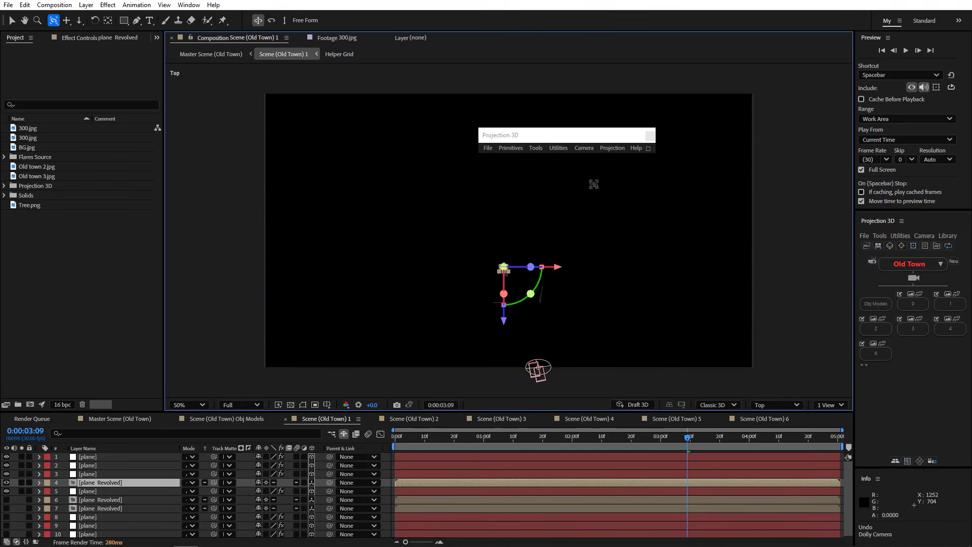
click(920, 461)
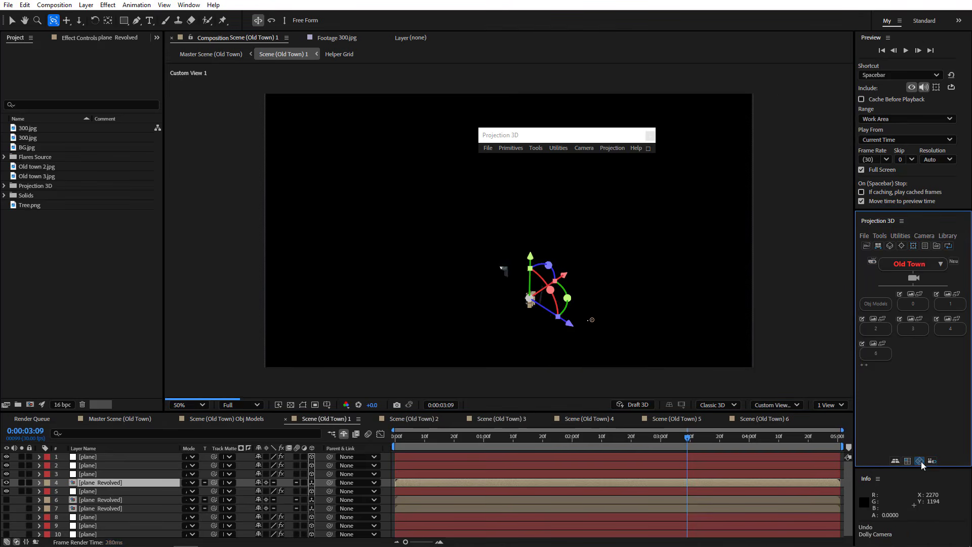
drag(490, 152, 486, 144)
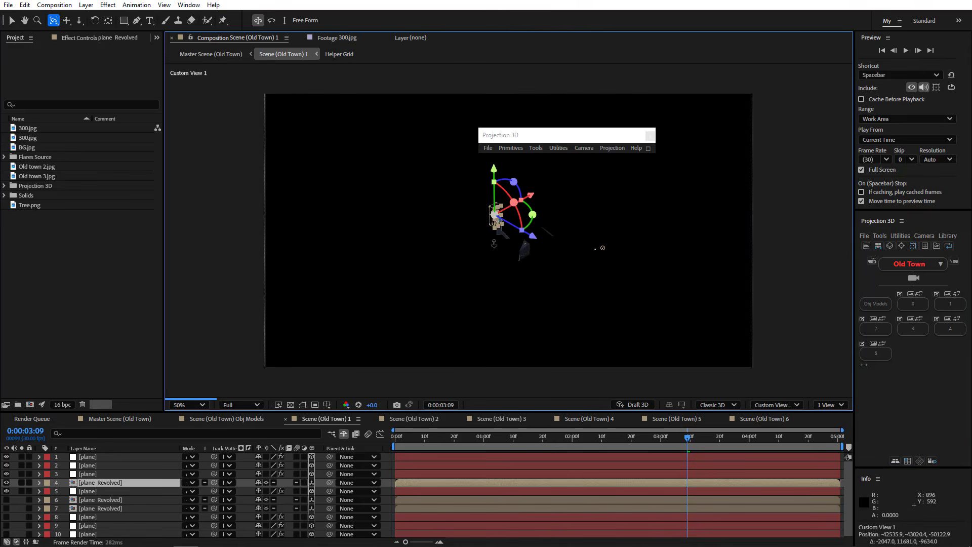
drag(532, 177, 586, 101)
drag(531, 176, 448, 249)
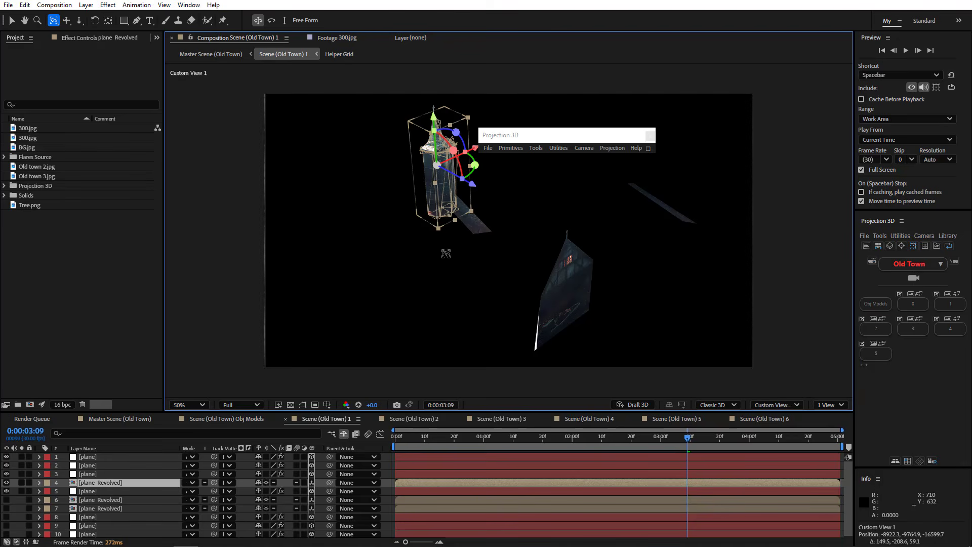
click(899, 460)
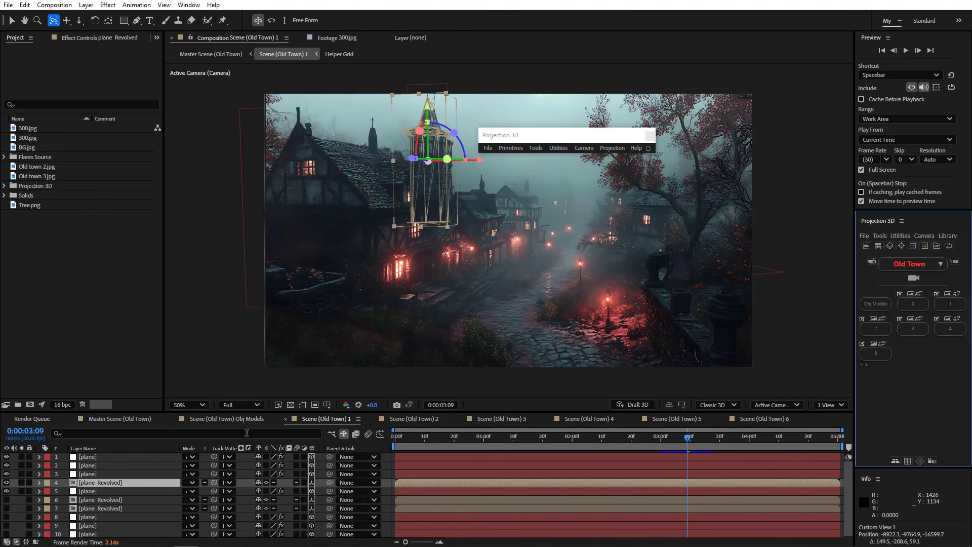
click(138, 421)
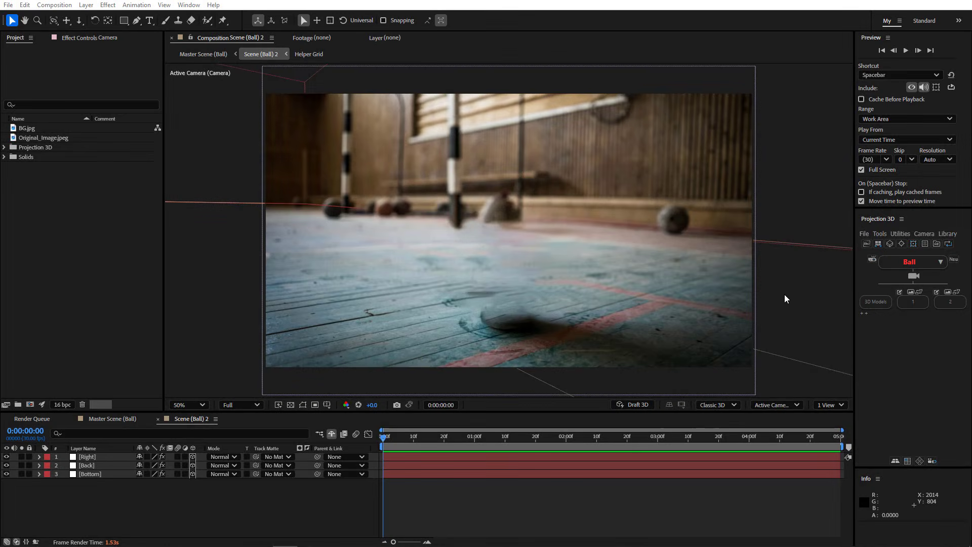
Step: Open the 3D-Object Converter for Scene (Ball) 2, move it clear of the image, and select the Right, Back and Bottom planes
click(880, 233)
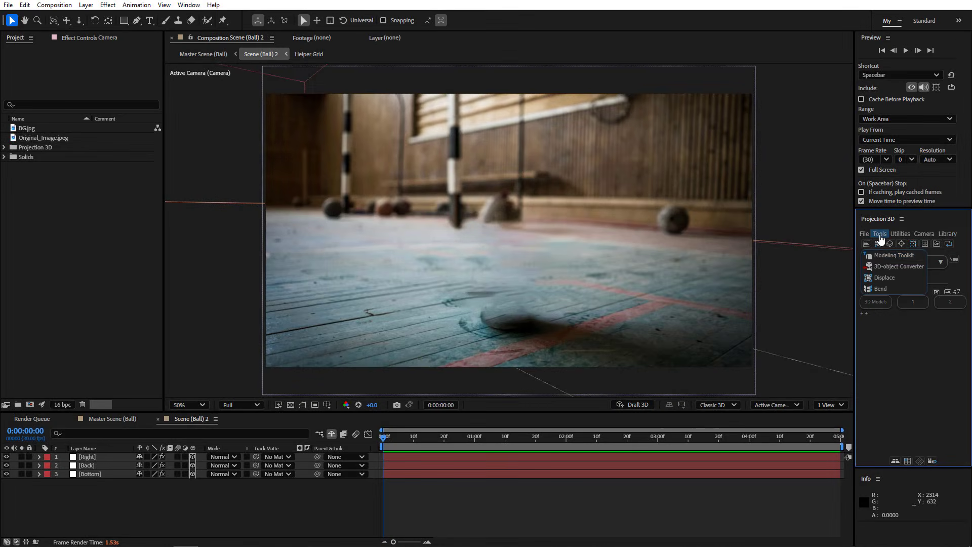
click(882, 264)
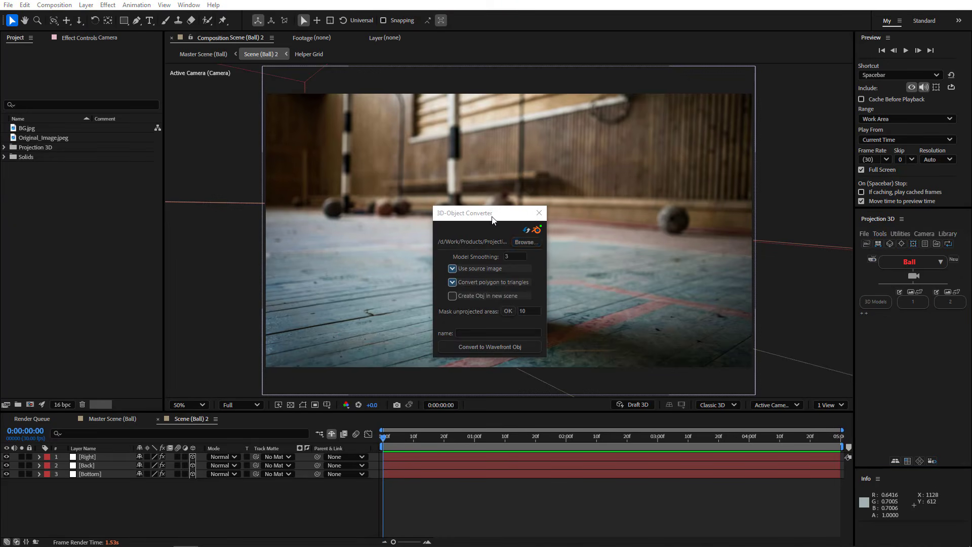
drag(492, 219, 788, 217)
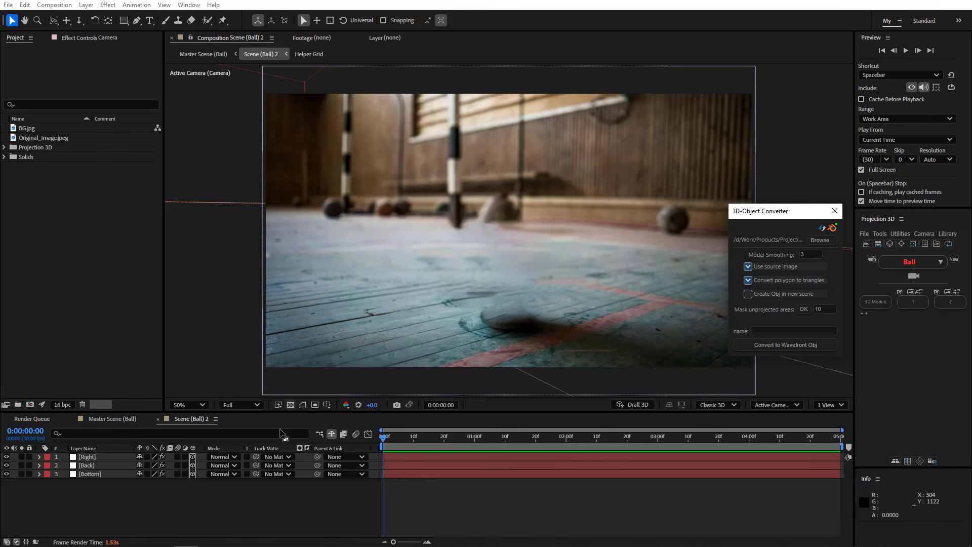
drag(92, 490, 96, 458)
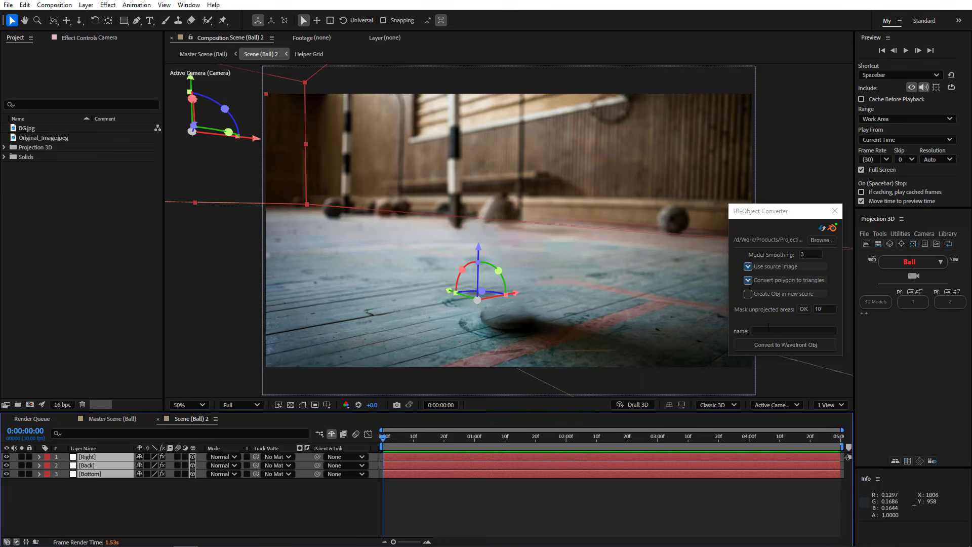
Step: Set the converter's Blender application to the executable in the Blender 4.2 folder and skip the test run
click(833, 228)
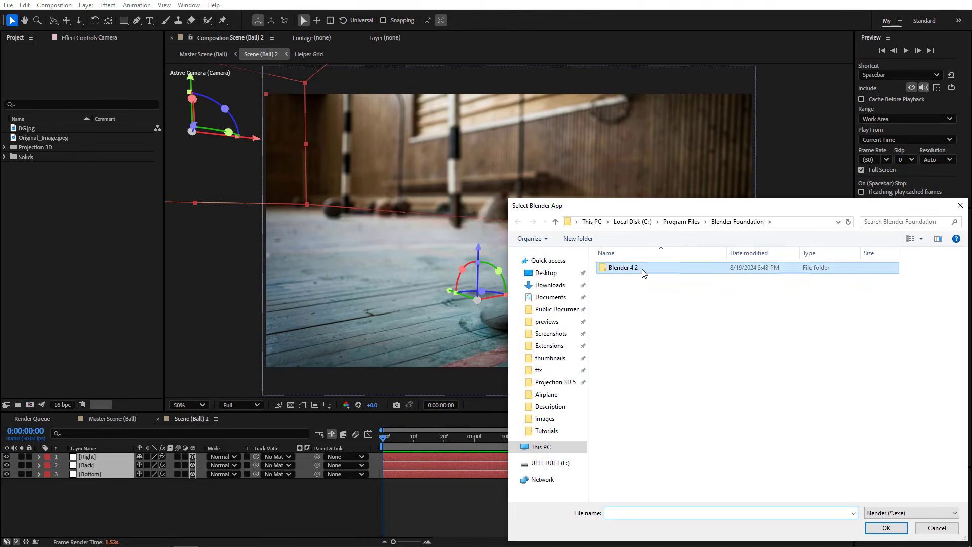
double_click(642, 271)
double_click(623, 310)
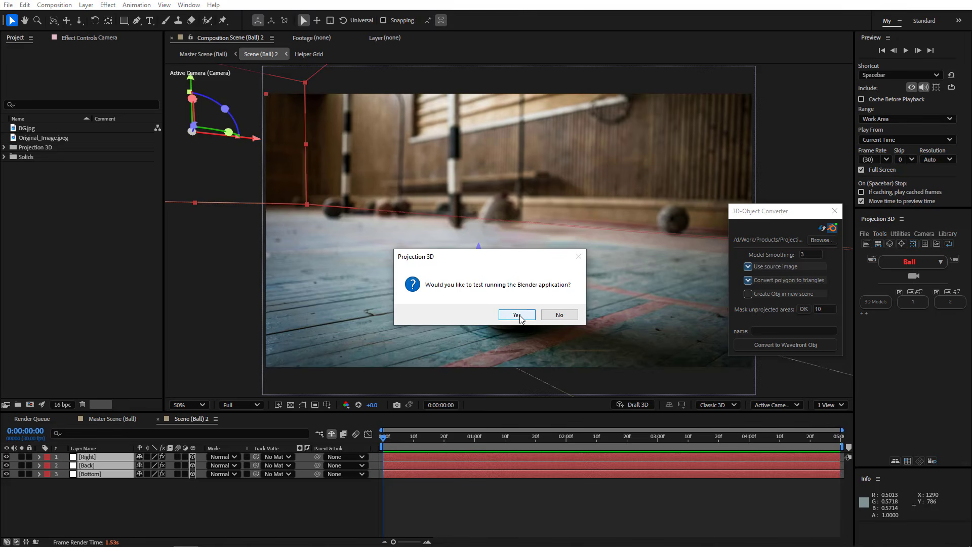
click(559, 314)
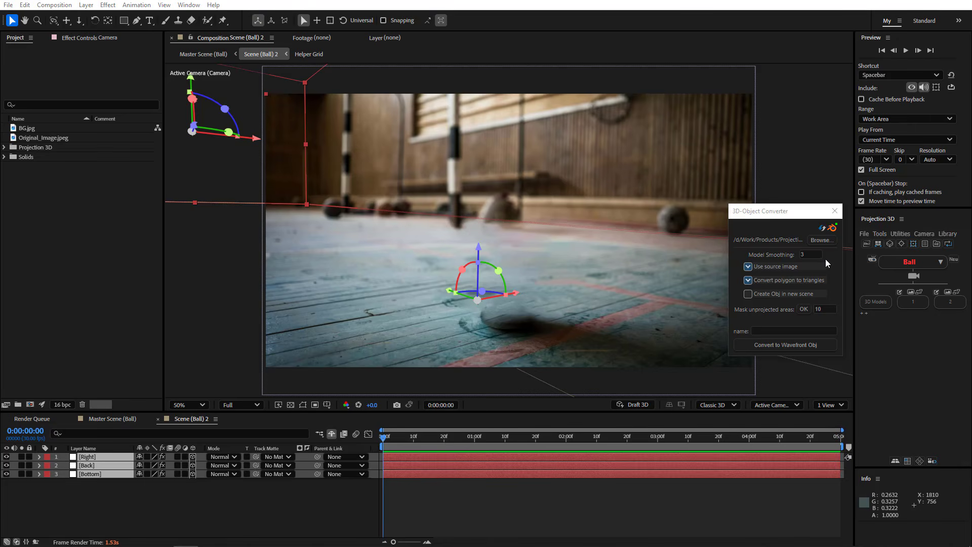
Step: Name the 3D object BG and convert the selected Right, Back and Bottom planes to Wavefront Obj
click(763, 333)
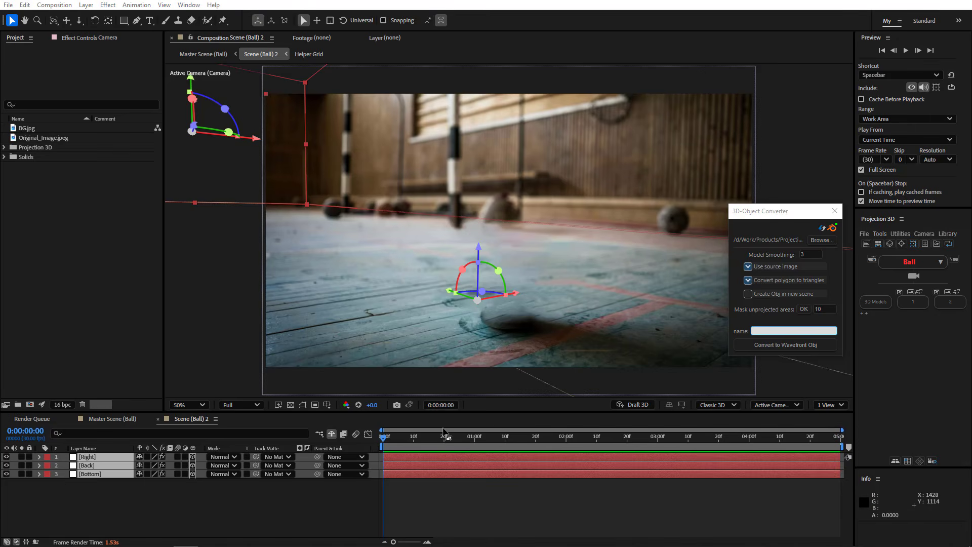
click(102, 502)
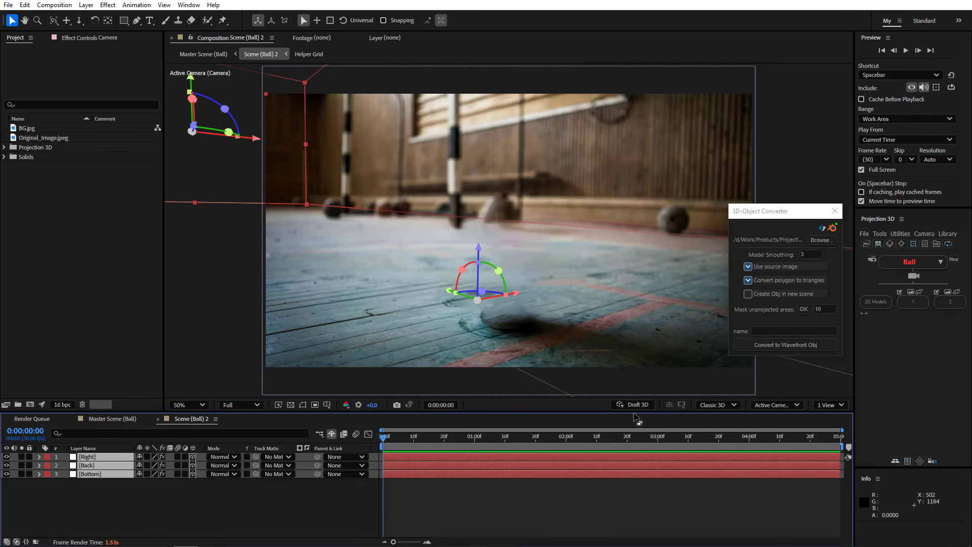
click(766, 330)
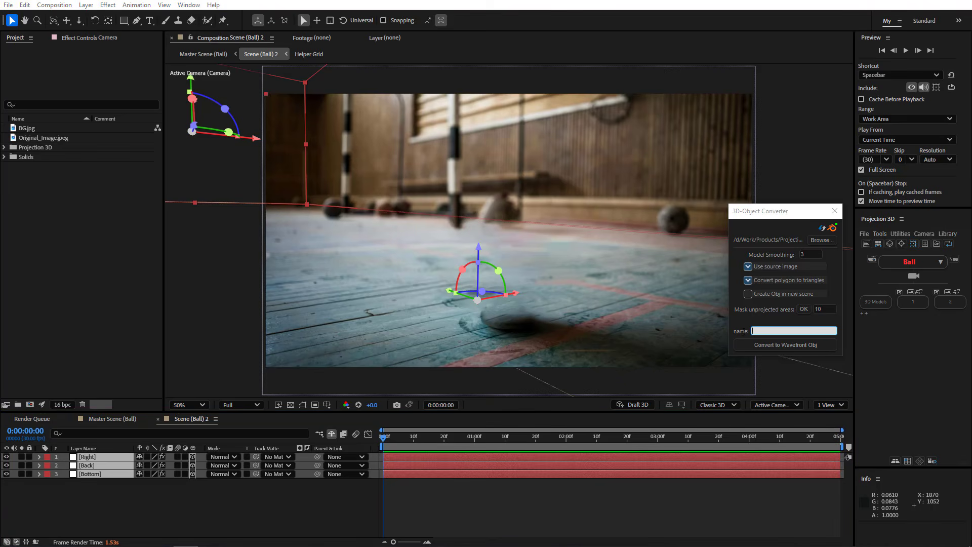
click(790, 345)
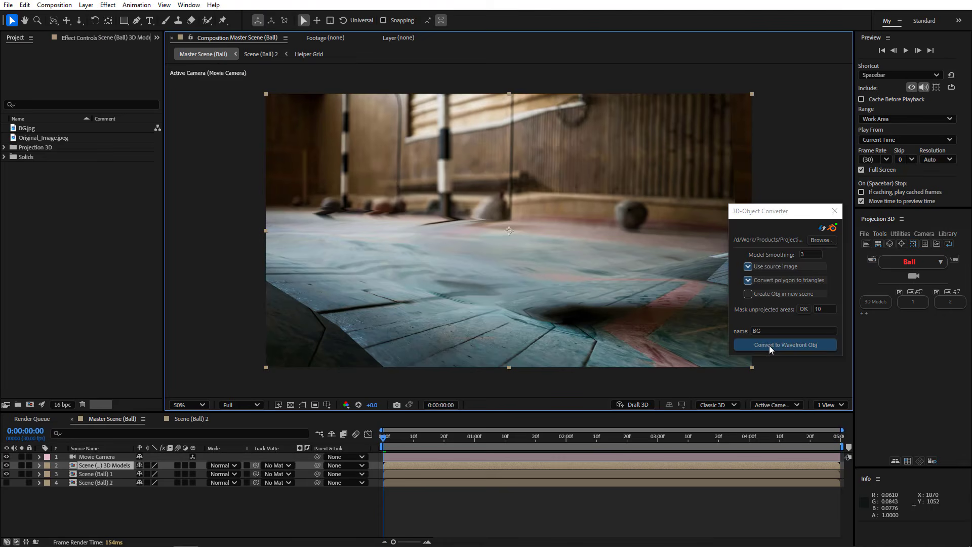
Step: Check the converted BG model in Master Scene (Ball) by orbiting the camera, undo the camera move, and return to Scene (Ball) 2
mouse_move(506, 291)
mouse_down()
mouse_move(494, 305)
mouse_move(440, 297)
mouse_move(584, 295)
mouse_move(422, 299)
mouse_move(540, 296)
mouse_move(502, 306)
mouse_up()
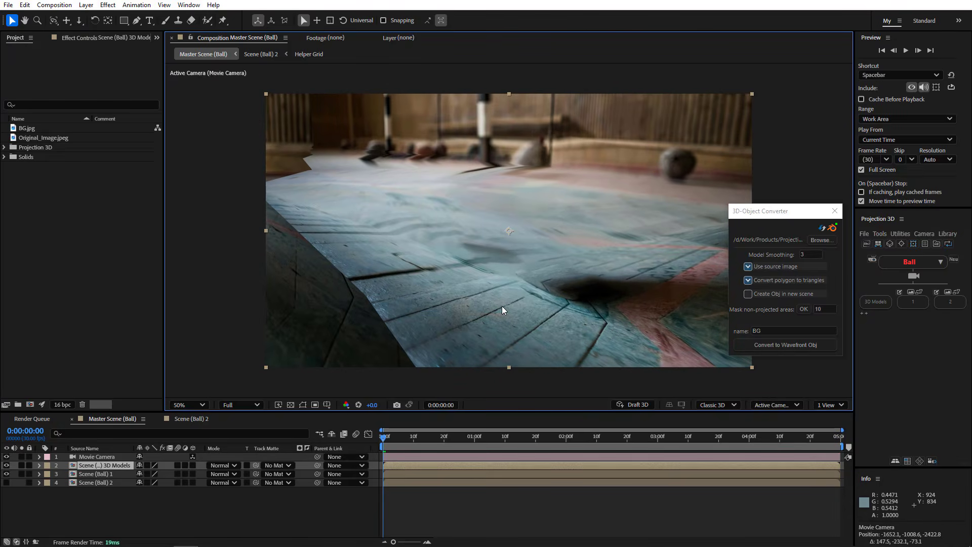
key(ctrl+z)
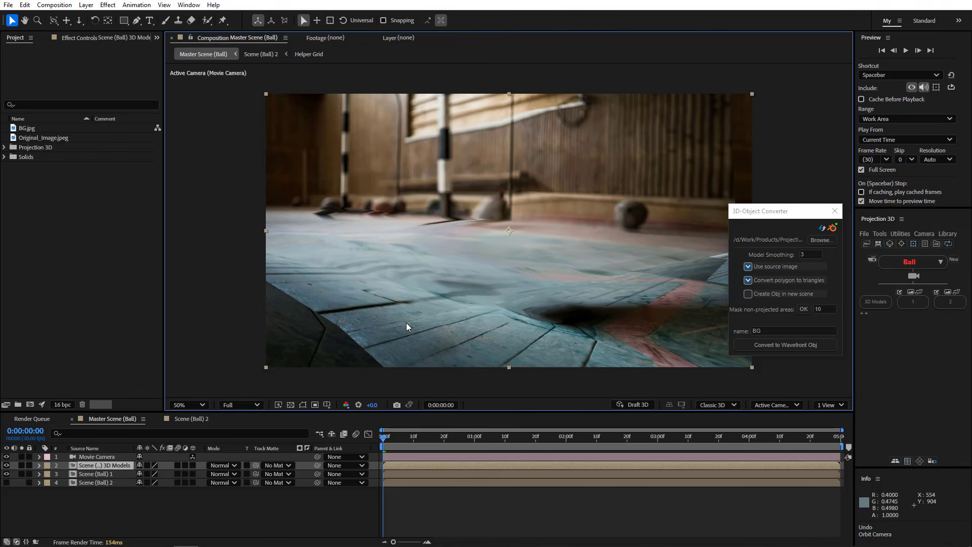
click(186, 422)
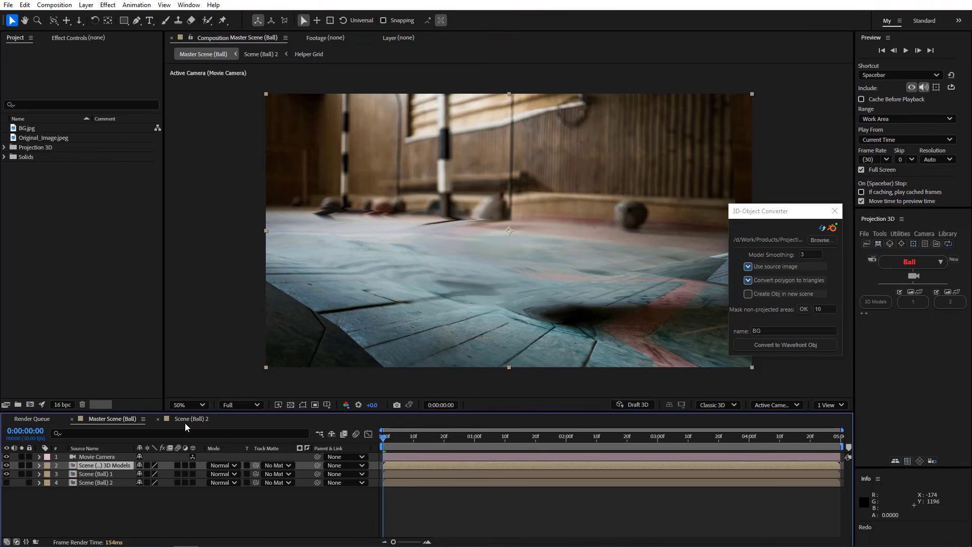
click(186, 419)
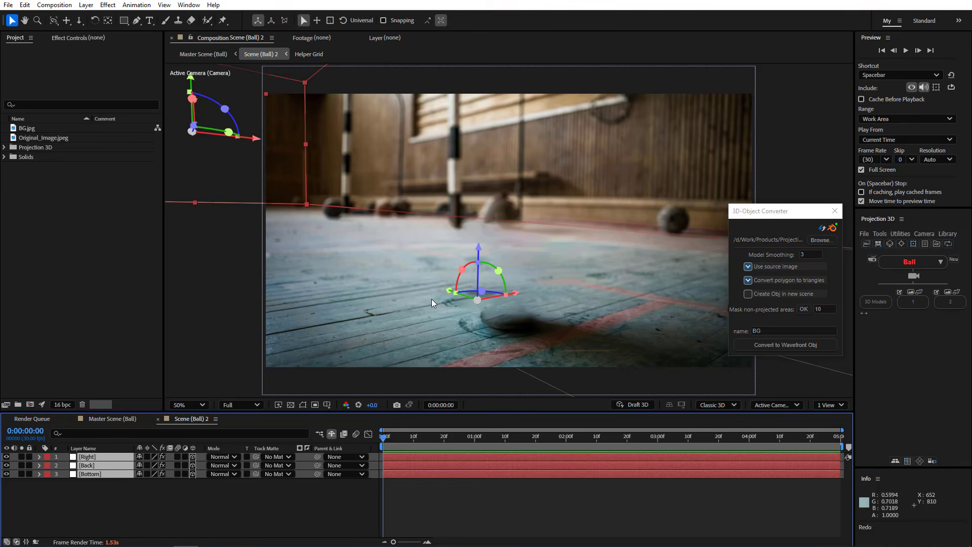
Step: Mask the non-projected areas of the Right, Back and Bottom planes with a value of 10, and check the Bottom and Back plane outlines
key(comma)
key(comma)
key(comma)
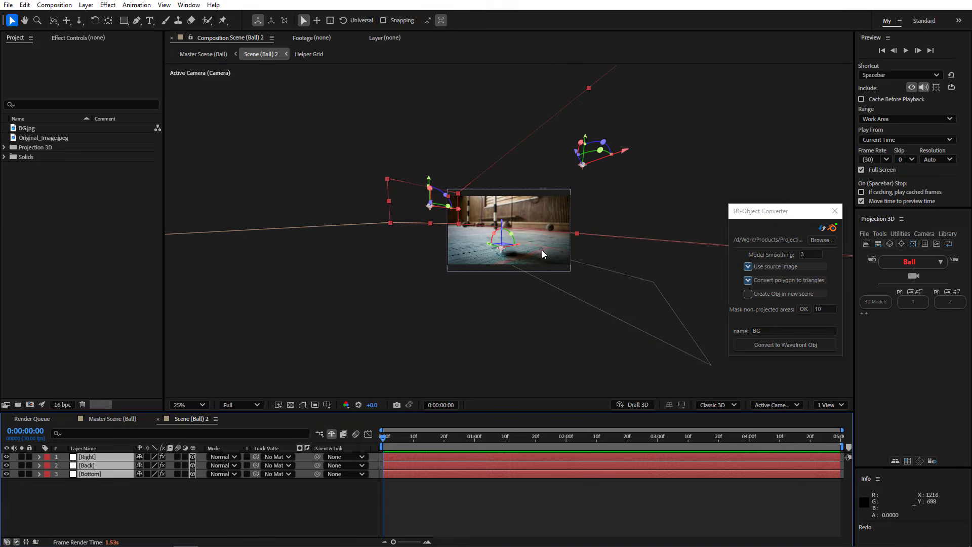
key(period)
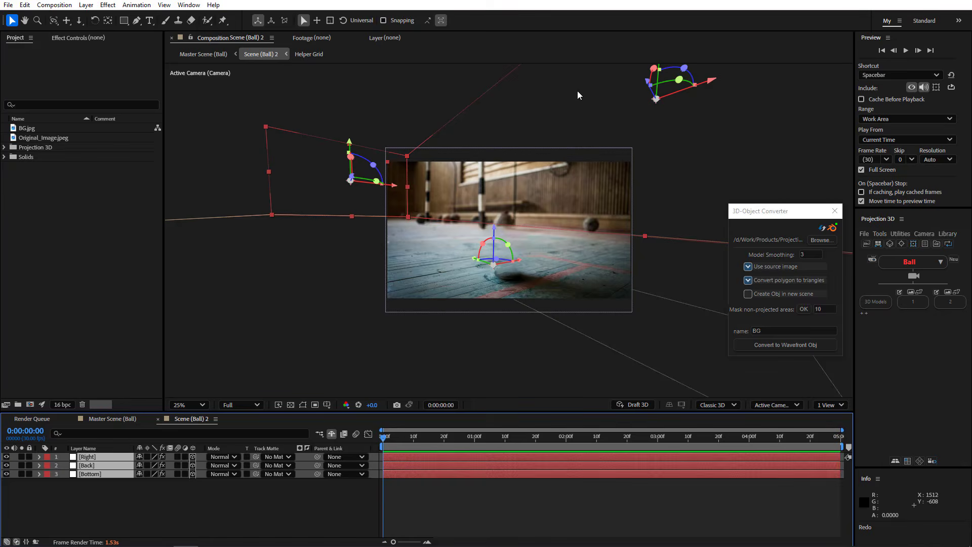
key(period)
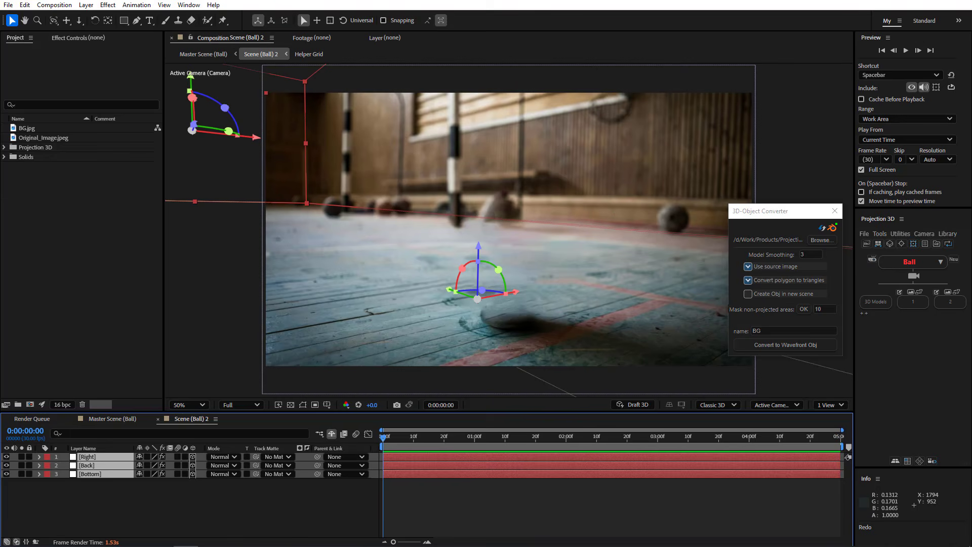
click(805, 309)
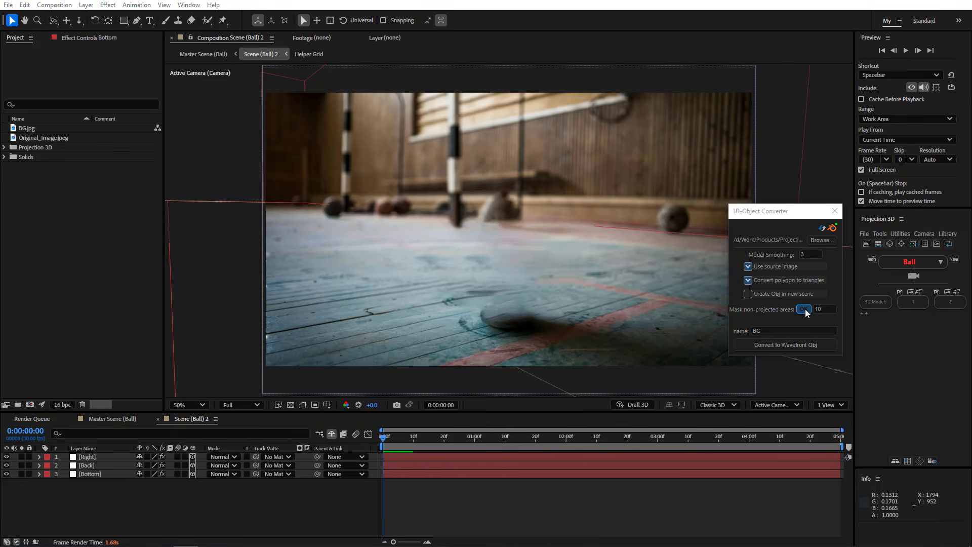
click(95, 476)
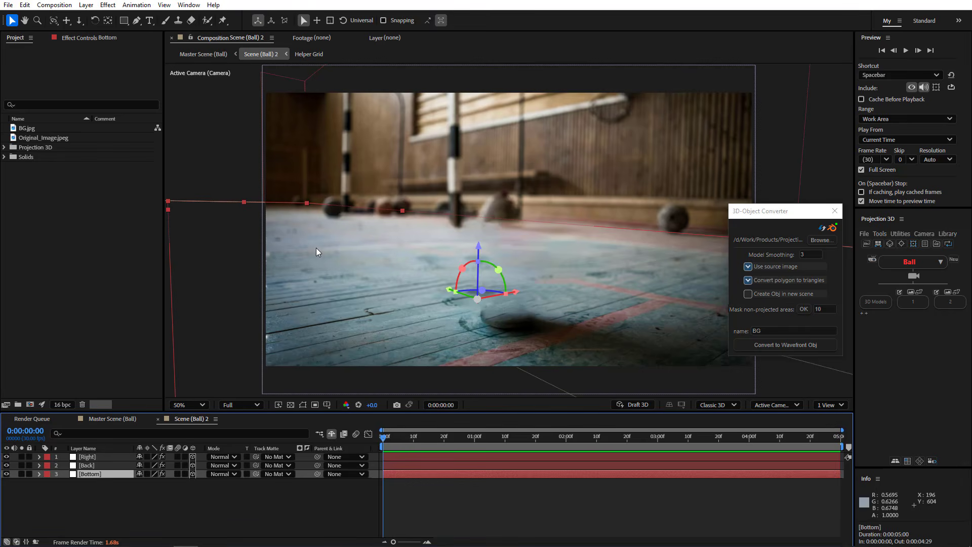
click(92, 466)
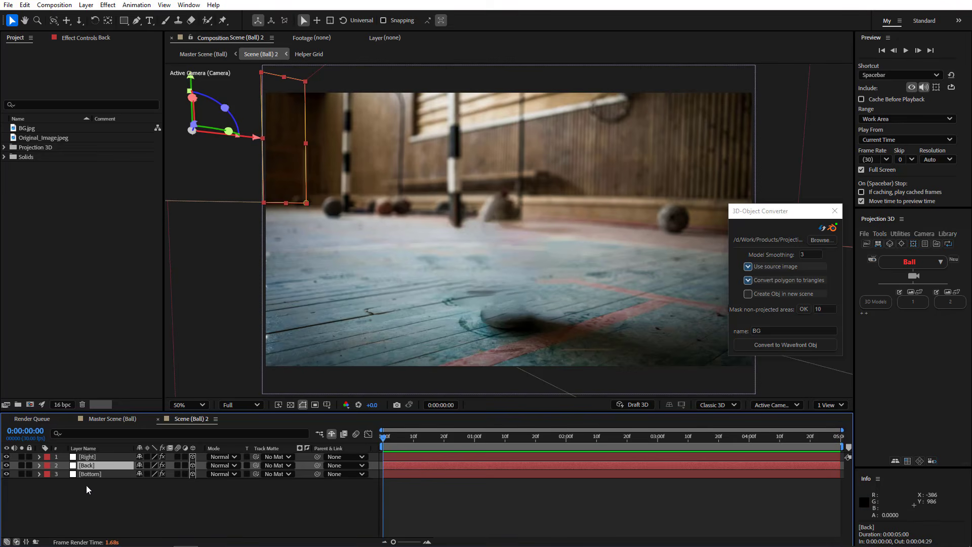
Step: Convert the Right, Back and Bottom planes to Wavefront Obj again with Model Smoothing at 8, replacing the existing BG file
drag(86, 485, 104, 452)
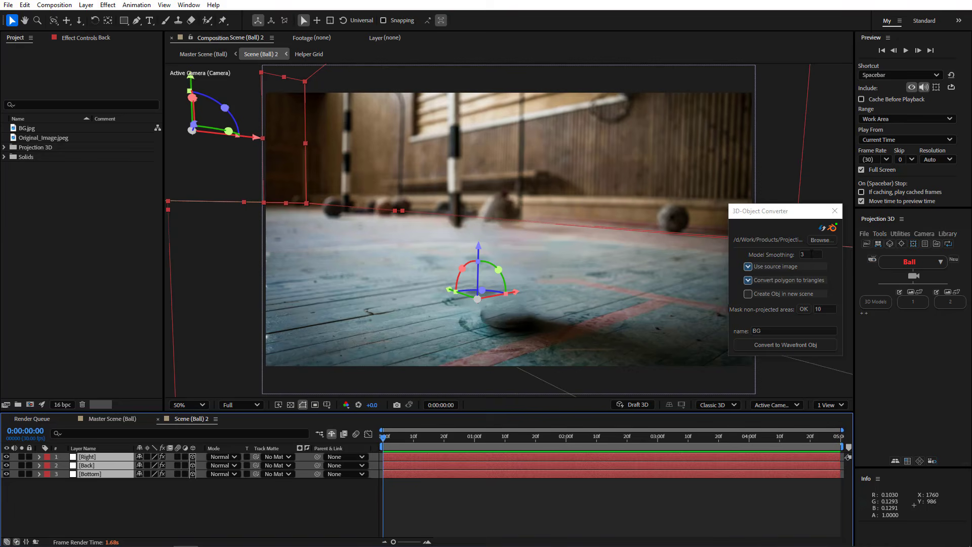
drag(812, 254, 794, 255)
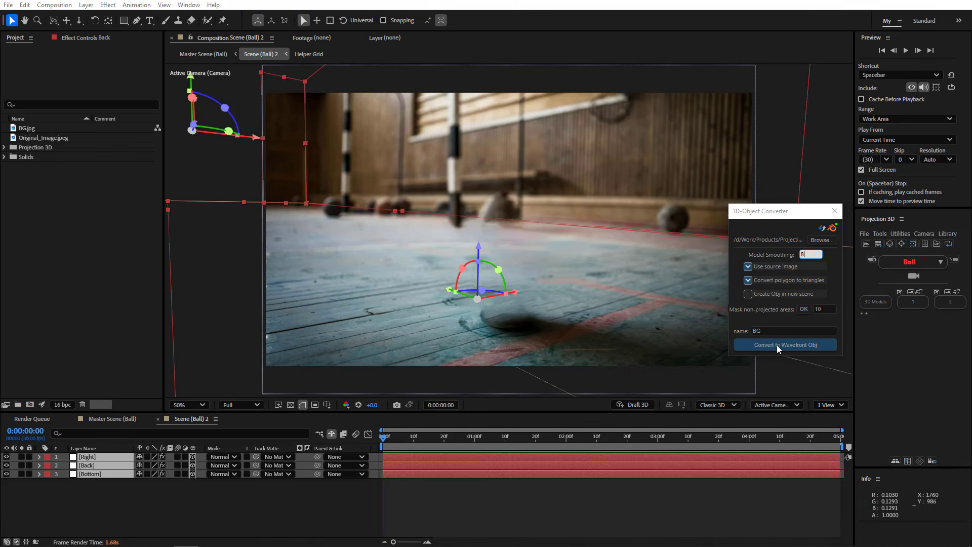
click(777, 345)
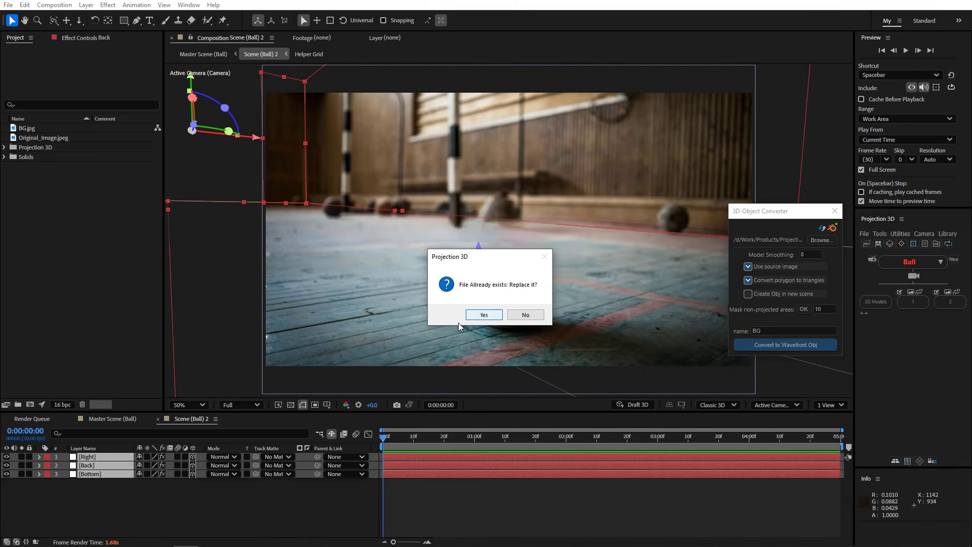
click(478, 314)
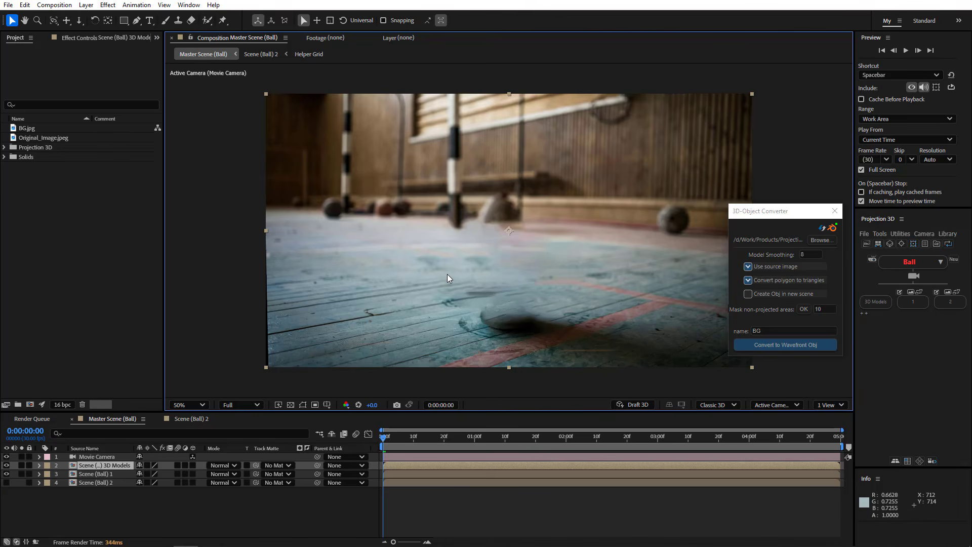
Step: Try orbiting and dollying the movie camera around the BG model in Master Scene (Ball), and undo the camera moves
drag(493, 277, 468, 266)
key(ctrl+z)
key(ctrl+z)
key(ctrl+z)
key(ctrl+z)
key(ctrl+z)
key(ctrl+z)
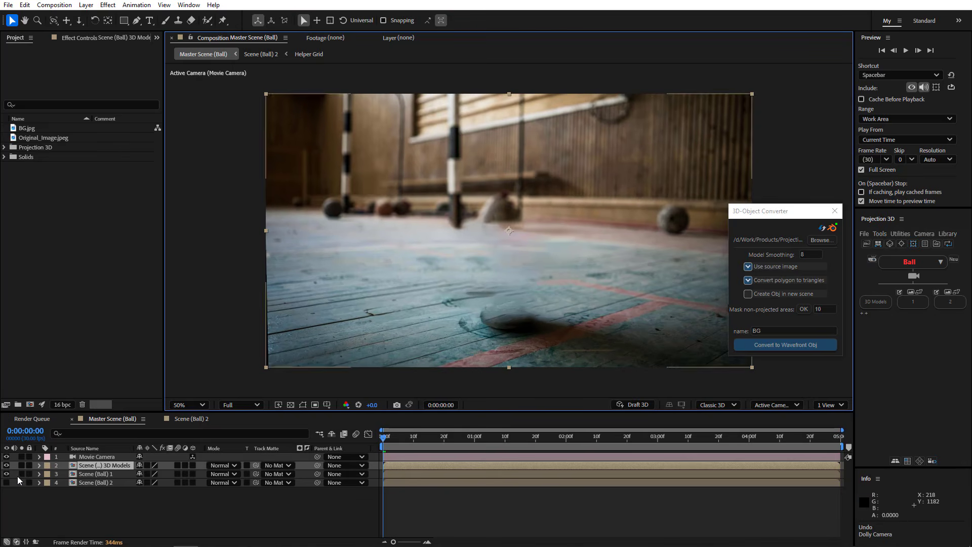
Step: Hide the Scene (Ball) 3D Models layer and show the Scene (Ball) 2 layer in Master Scene (Ball)
click(6, 464)
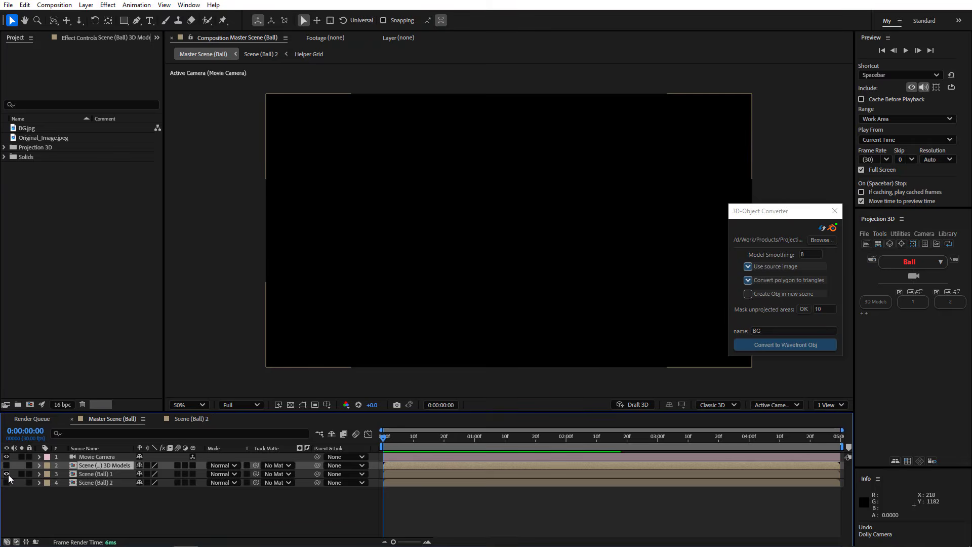
click(6, 482)
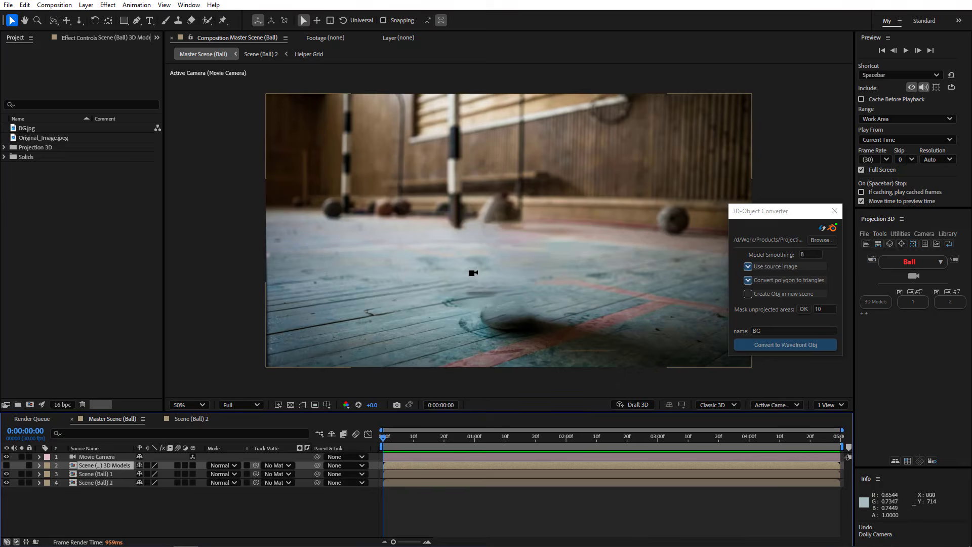
Step: Try orbiting and dollying the movie camera around the projected planes in Master Scene (Ball), and undo the camera moves
drag(471, 273, 506, 220)
drag(503, 271, 516, 272)
key(ctrl+z)
key(ctrl+z)
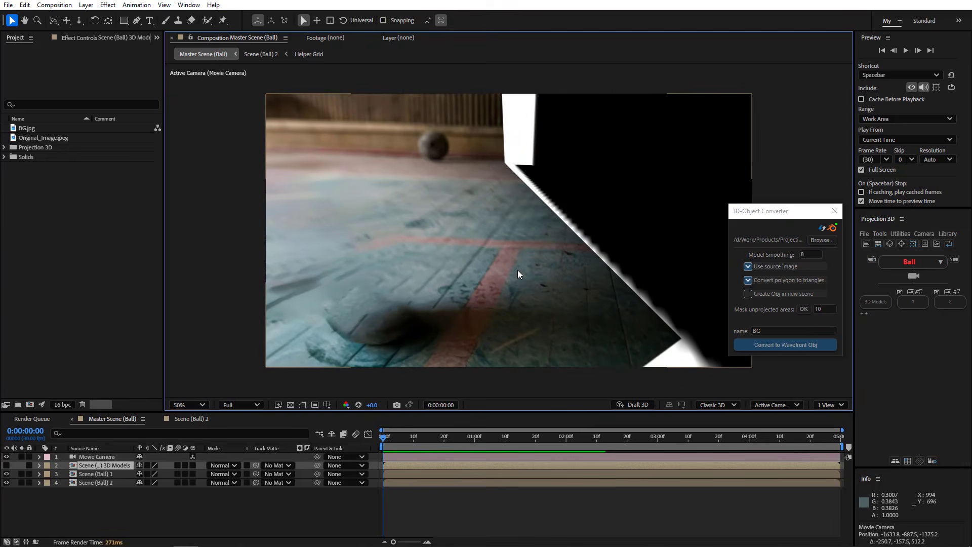
key(ctrl+z)
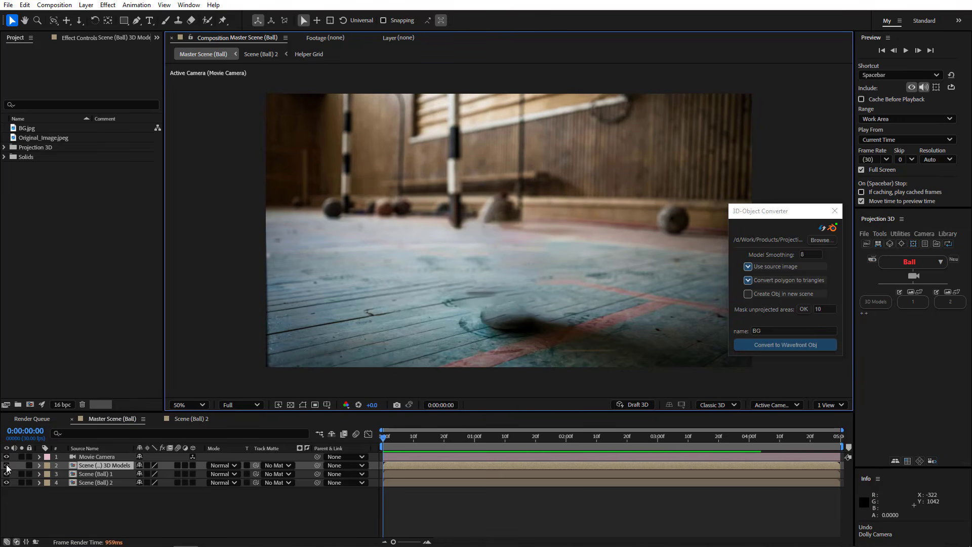
Step: Show the Scene (Ball) 3D Models layer, hide Scene (Ball) 1 and 2, and test the model with camera moves that are undone
click(6, 465)
drag(6, 474, 6, 483)
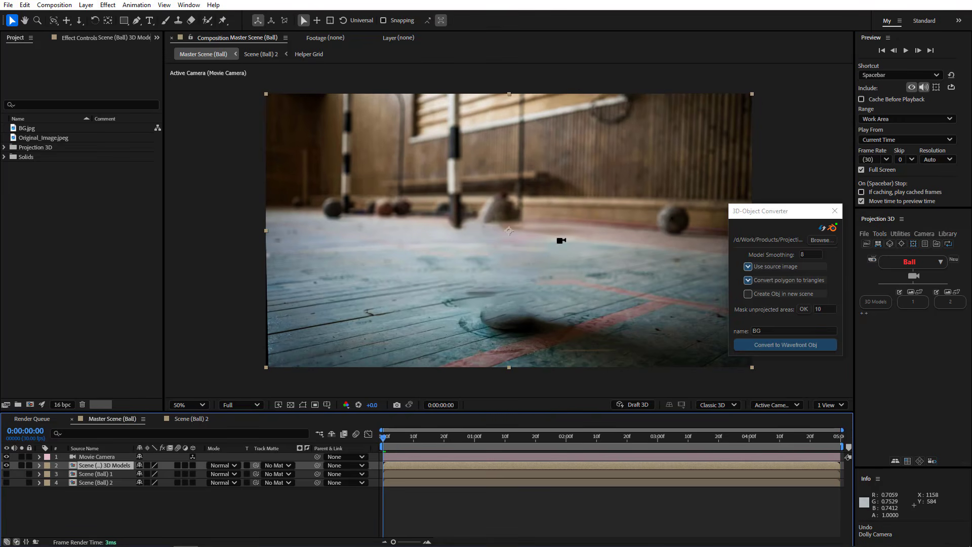
drag(561, 240, 642, 154)
key(1)
key(ctrl+z)
key(ctrl+z)
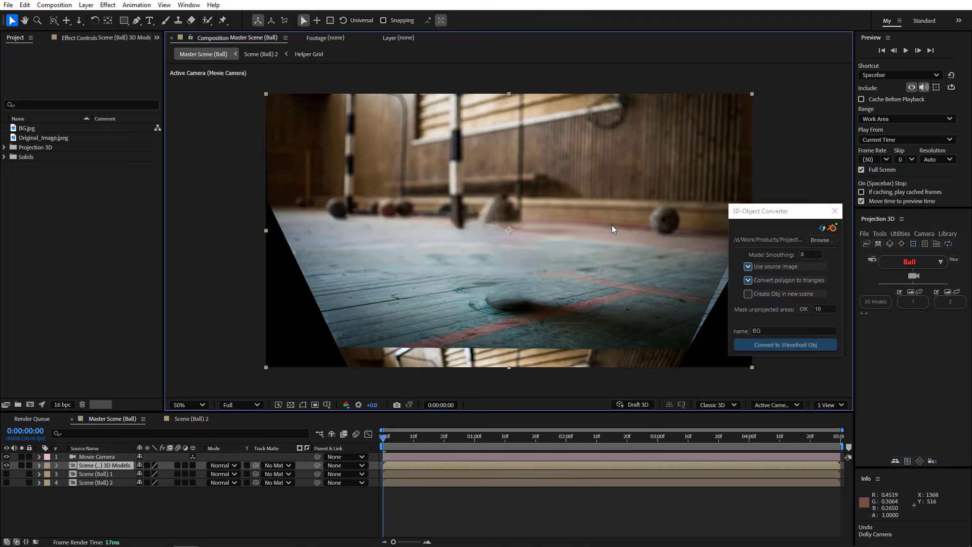
key(ctrl+z)
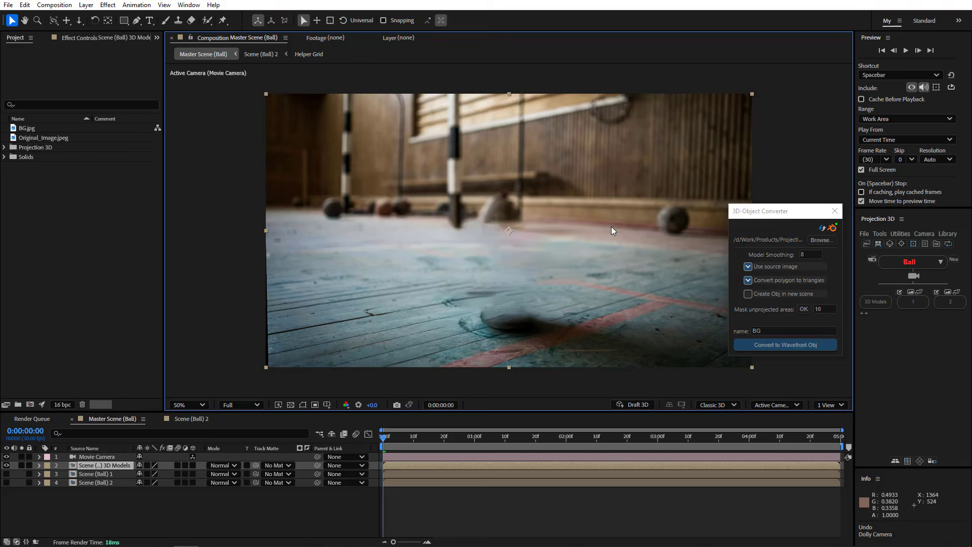
Step: Open Scene (Ball) 2, deselect its planes and expand the compact Wavefront Obj converter settings inside Projection 3D
click(192, 419)
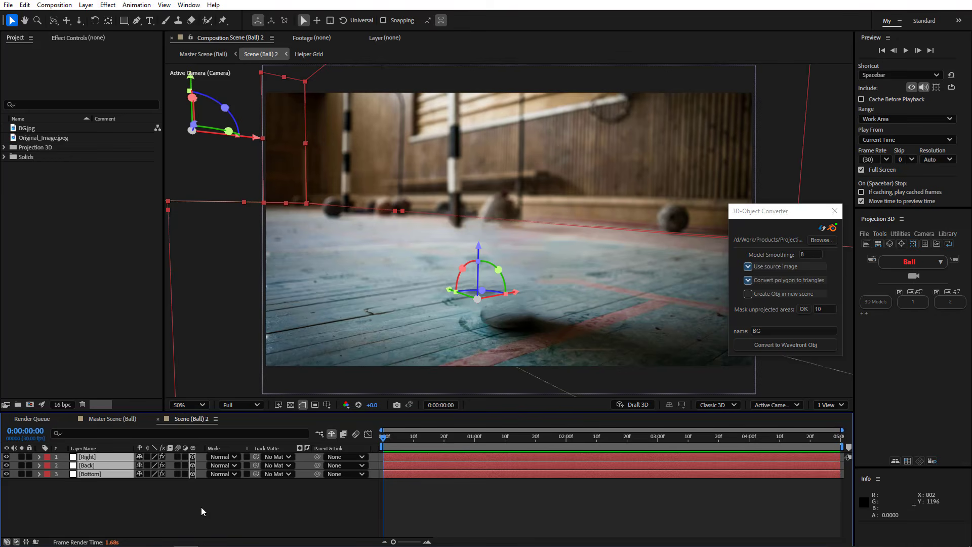
click(197, 509)
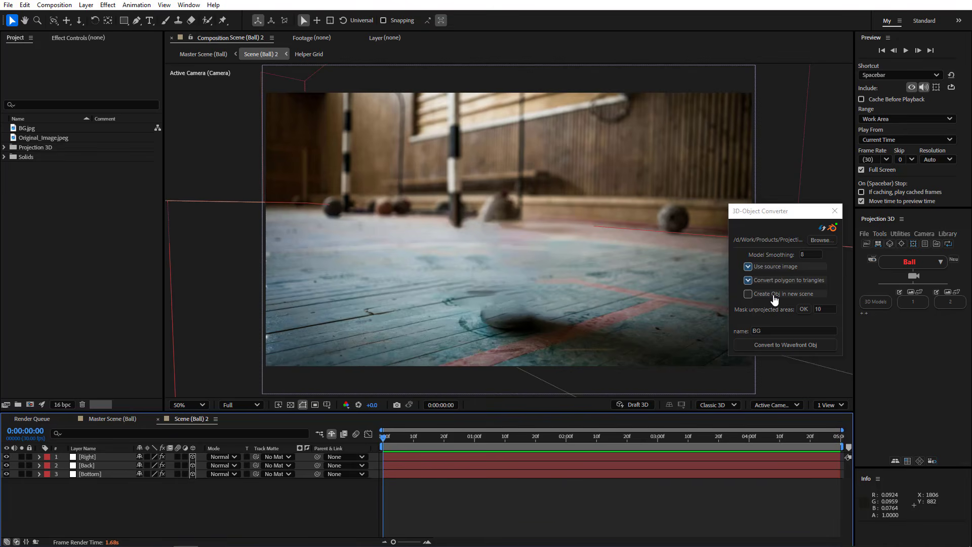
click(861, 314)
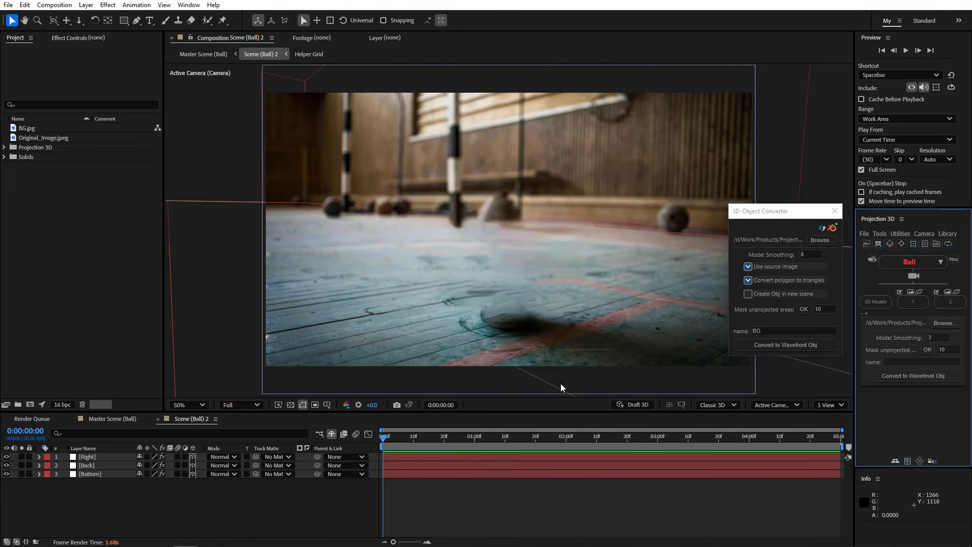
Step: Open Scene (Ball) 1 from Master Scene (Ball), create a Bottom surface using the grid properties, and hide that layer
click(116, 418)
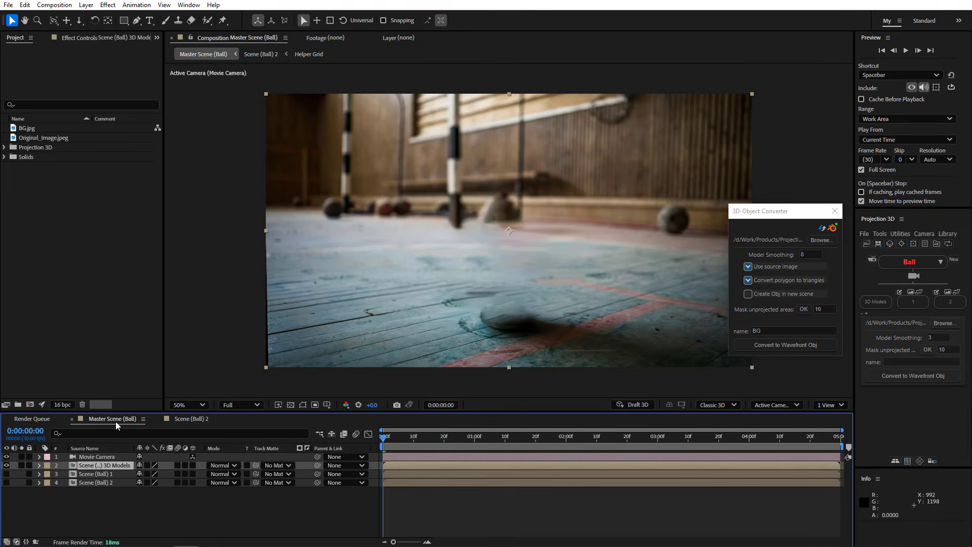
double_click(100, 474)
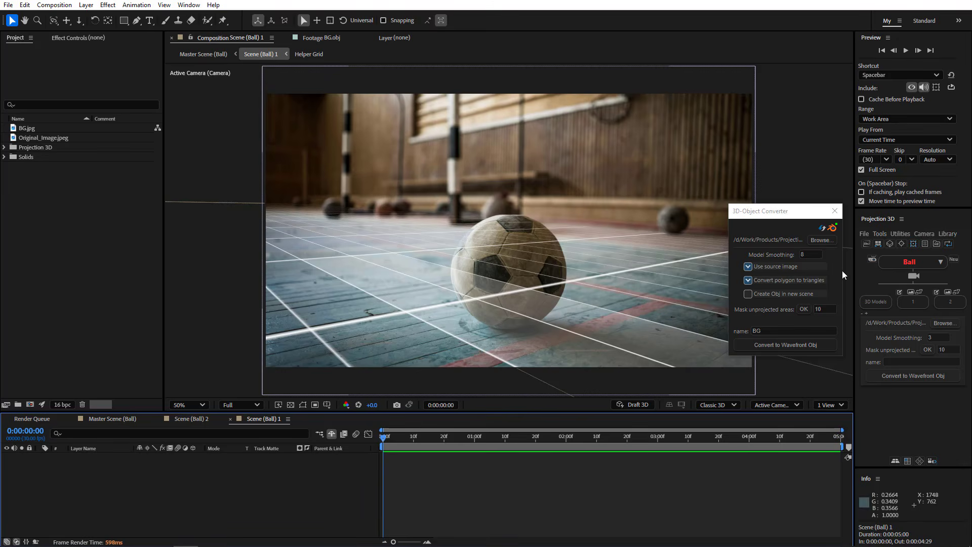
click(924, 244)
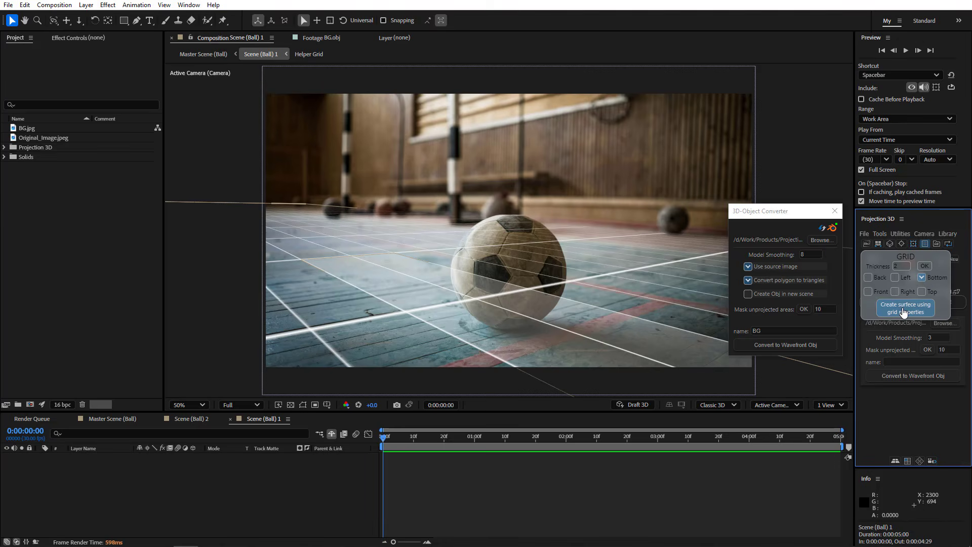
click(904, 309)
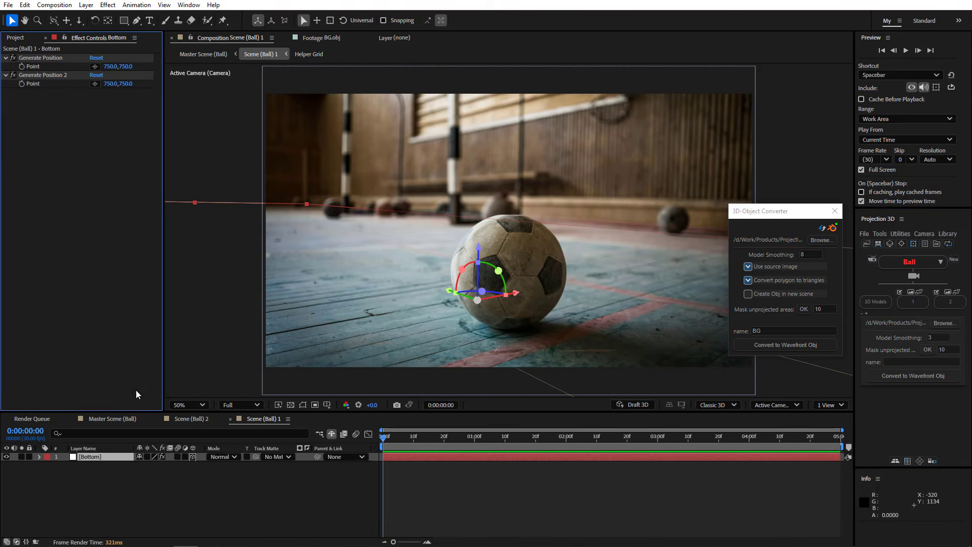
click(7, 457)
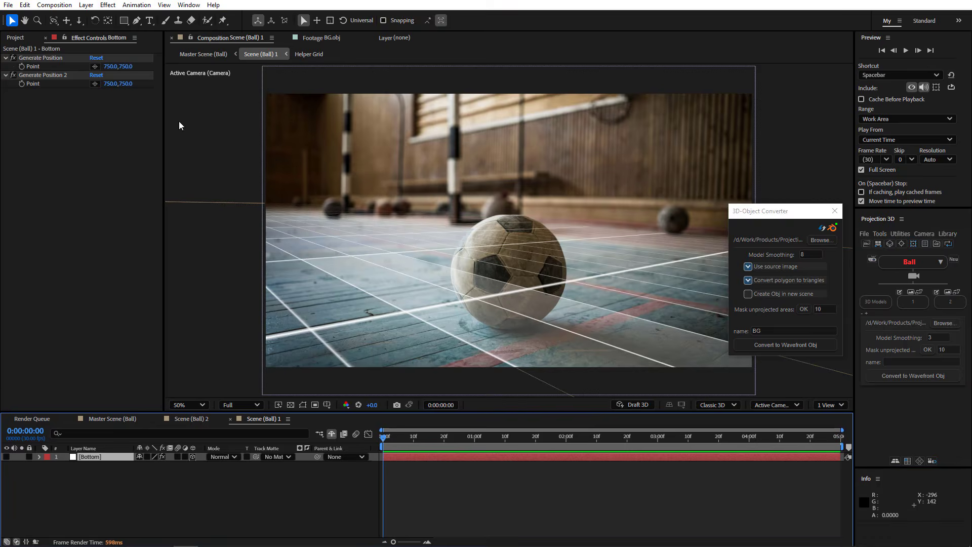
Step: Place the Bottom plane's Generate Position point at about 724.9, 762.0 beneath the ball and add a sphere model there
click(95, 66)
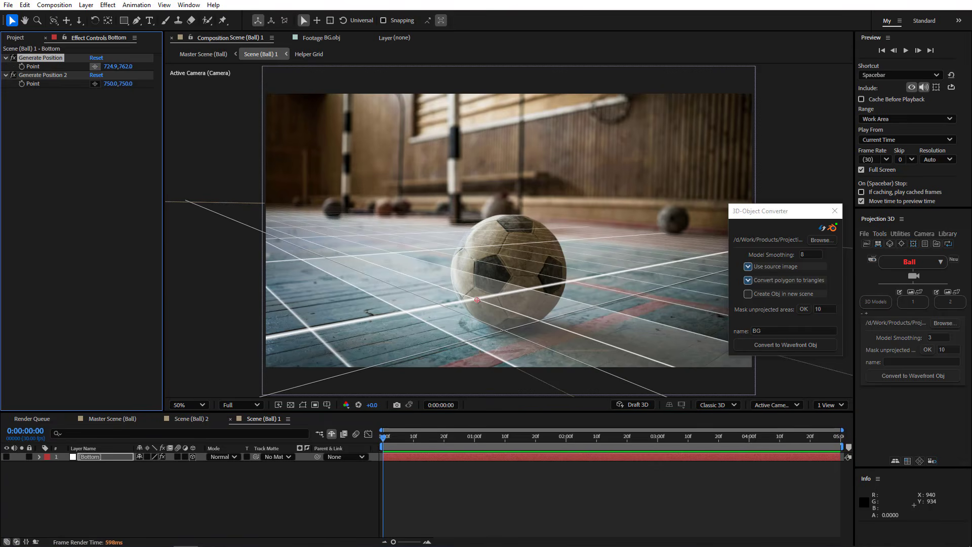
click(504, 330)
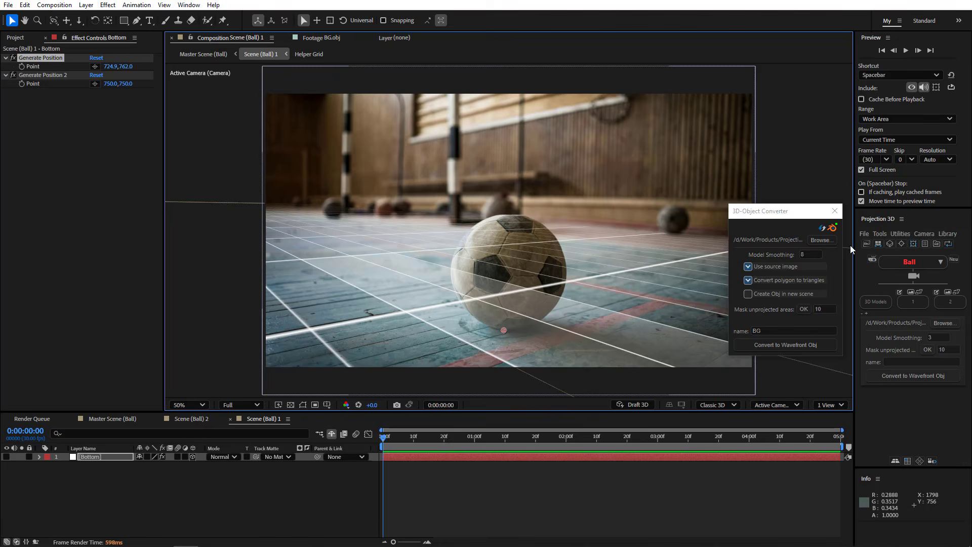
click(889, 244)
click(916, 261)
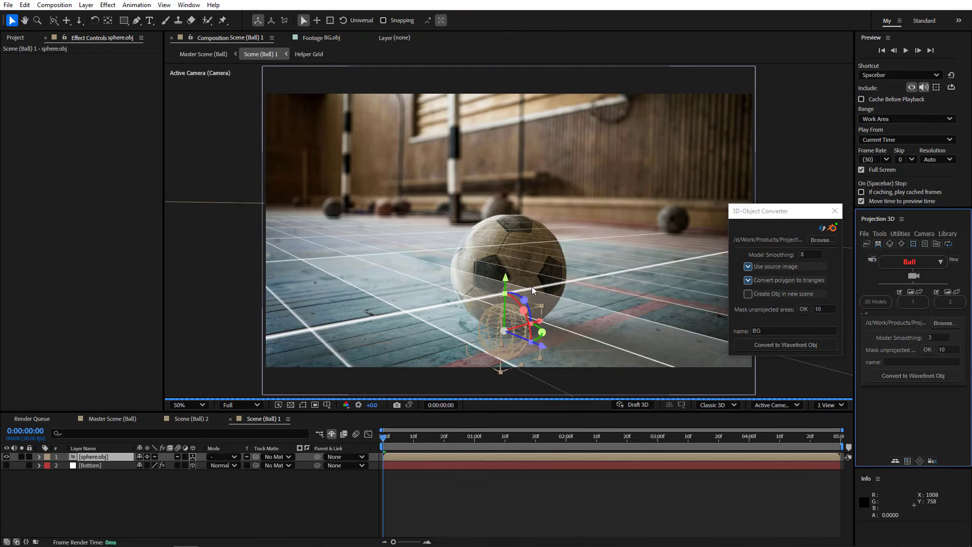
Step: Move the sphere's anchor point to its bottom centre with Reposition Only Anchor Point, and scale the sphere to 220% to match the ball
click(901, 243)
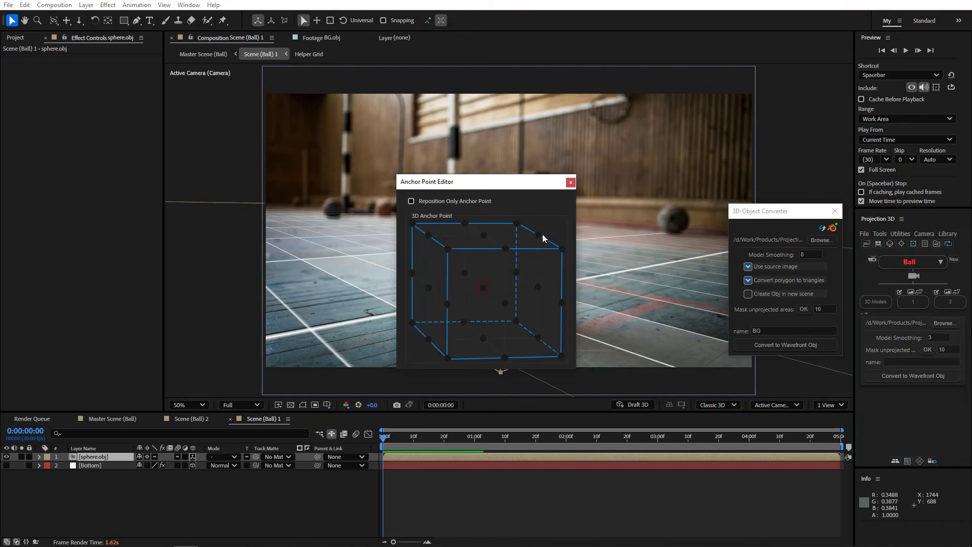
click(460, 200)
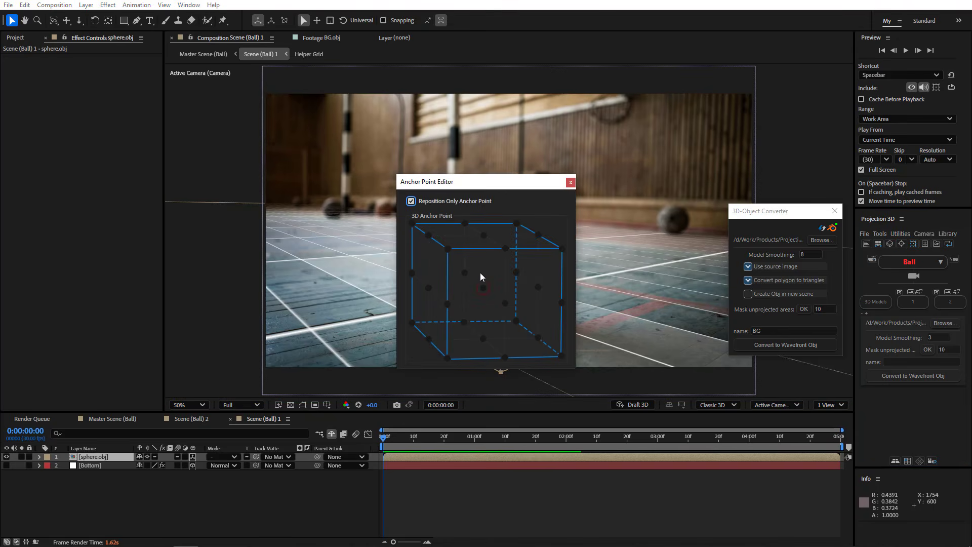
click(484, 337)
click(570, 182)
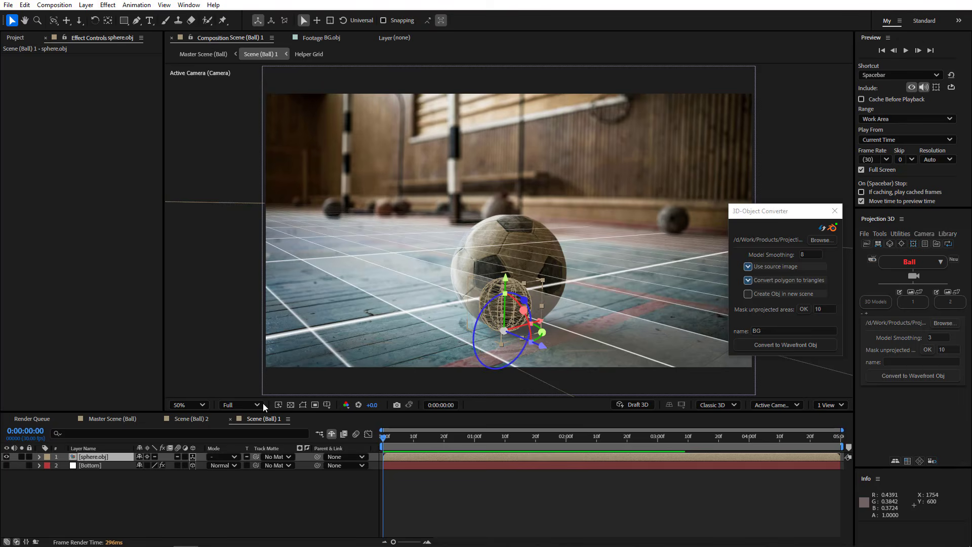
key(s)
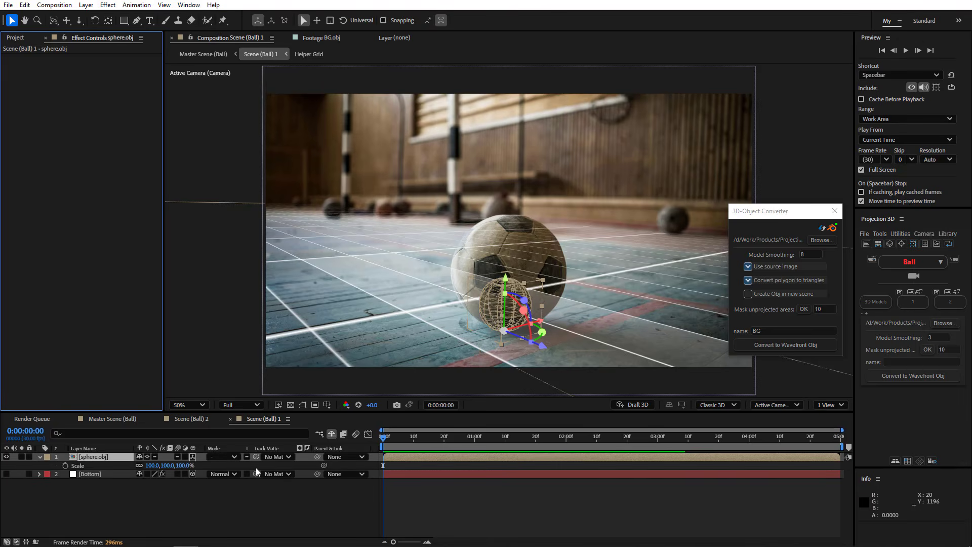
drag(190, 465, 234, 458)
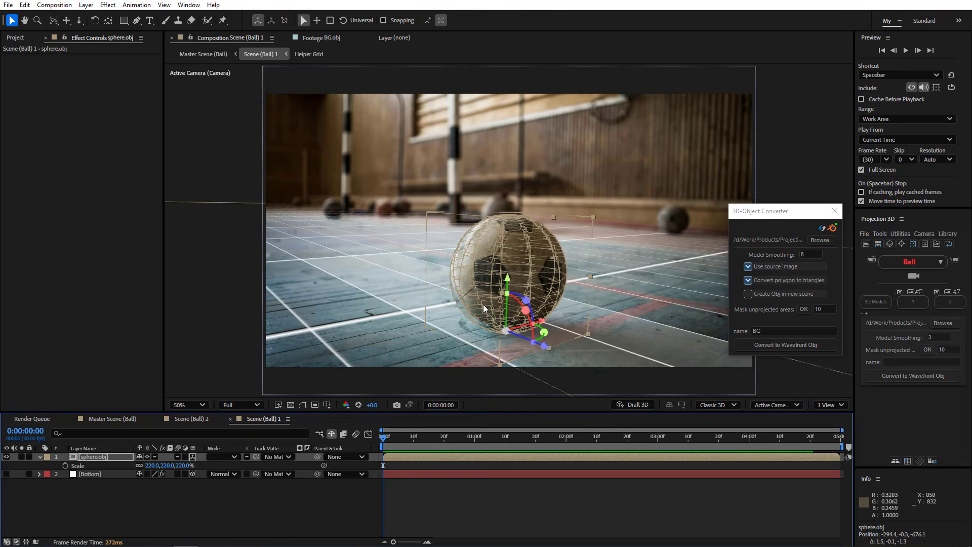
Step: Convert the sphere to a Wavefront Obj named Ball with Model Smoothing at 2
click(799, 255)
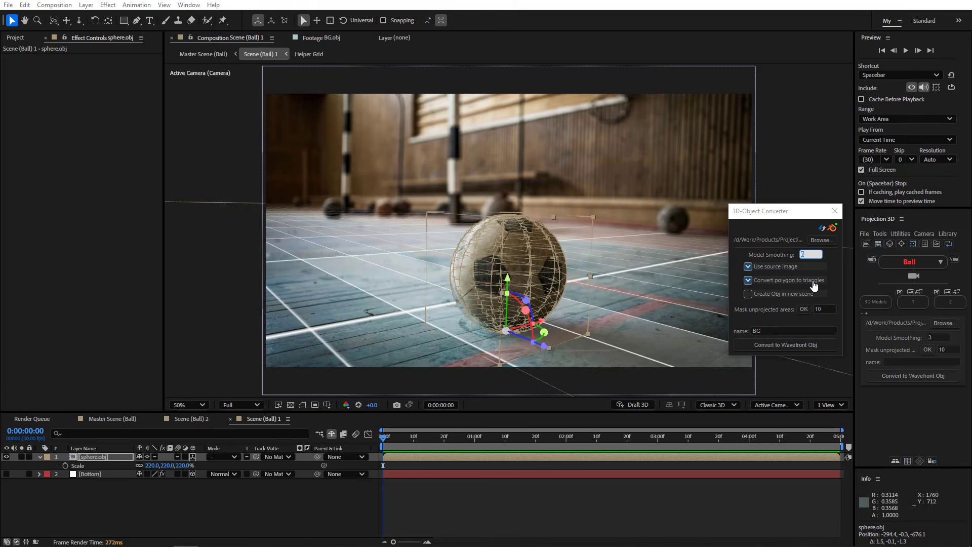
text(3)
click(782, 330)
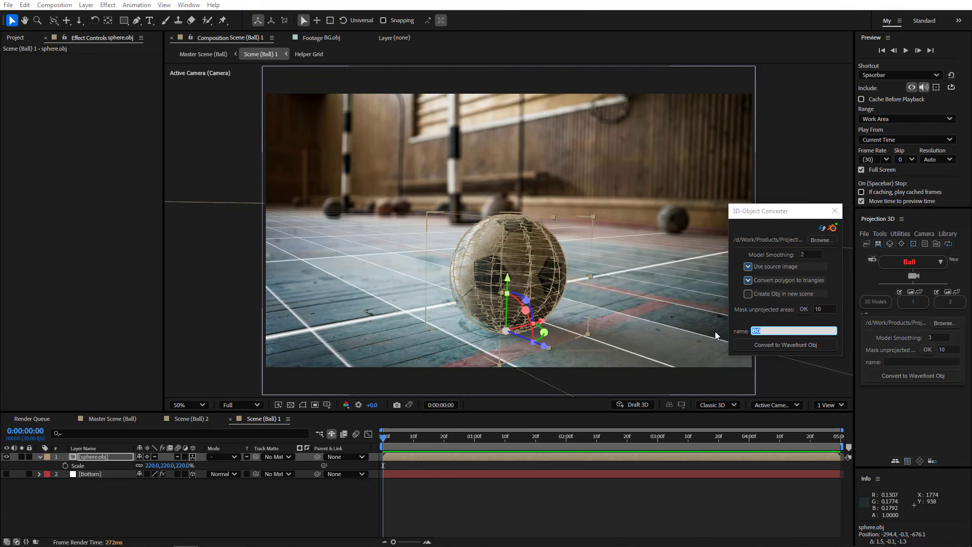
text(Ball)
click(772, 344)
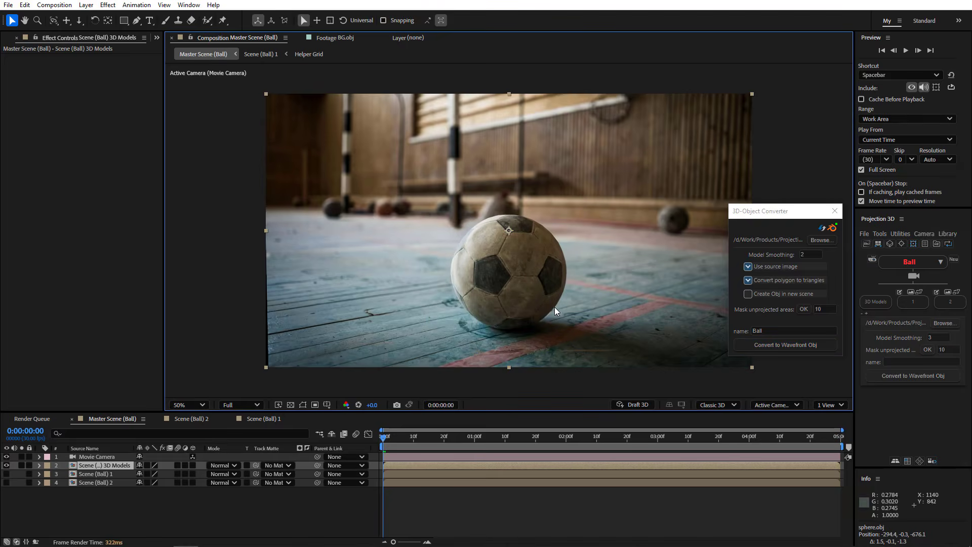
Step: Try orbiting and dollying the movie camera around the converted ball in Master Scene (Ball), and undo the camera moves
drag(501, 303, 575, 228)
key(ctrl+z)
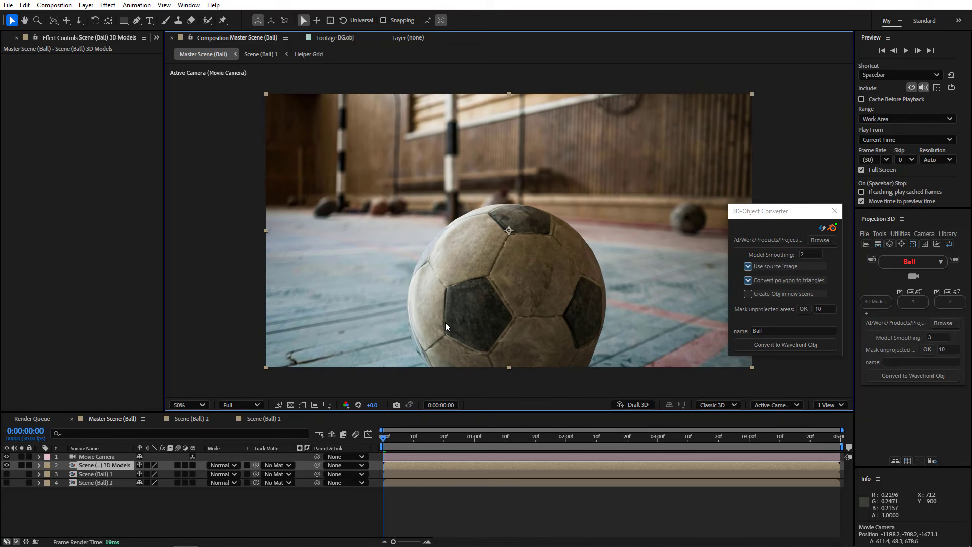
key(ctrl+z)
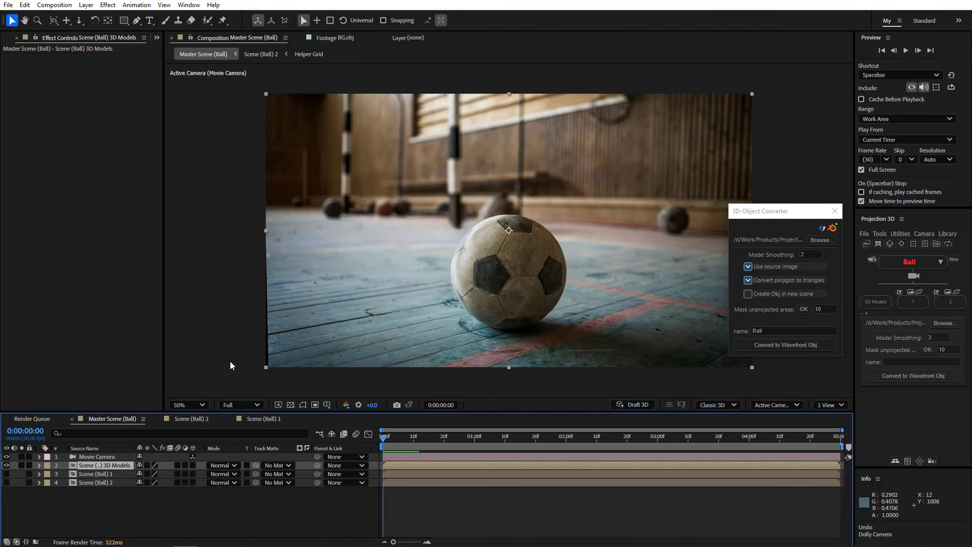
Step: Open the projection image of Scene (Ball) 1 and select the Ball.jpg layer for masking with the Pen tool
click(260, 419)
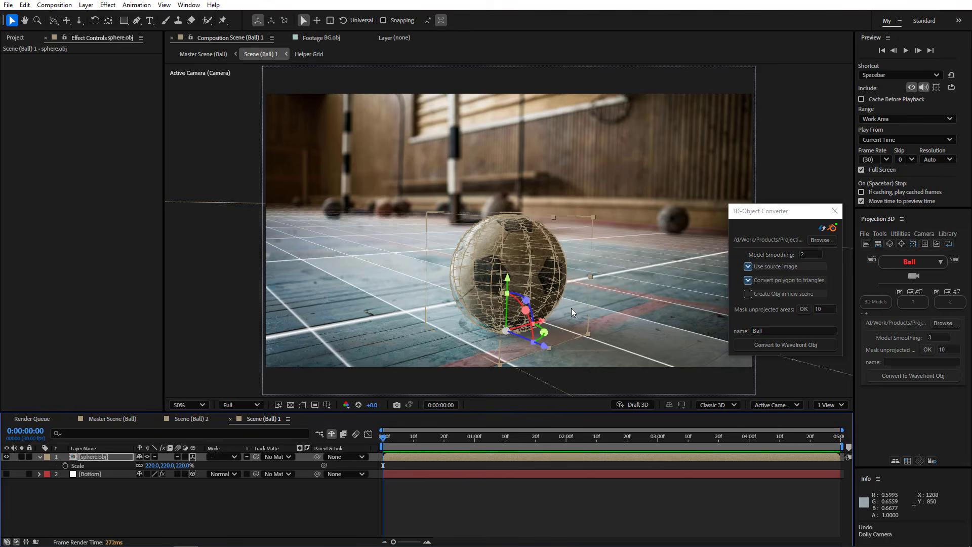
click(911, 292)
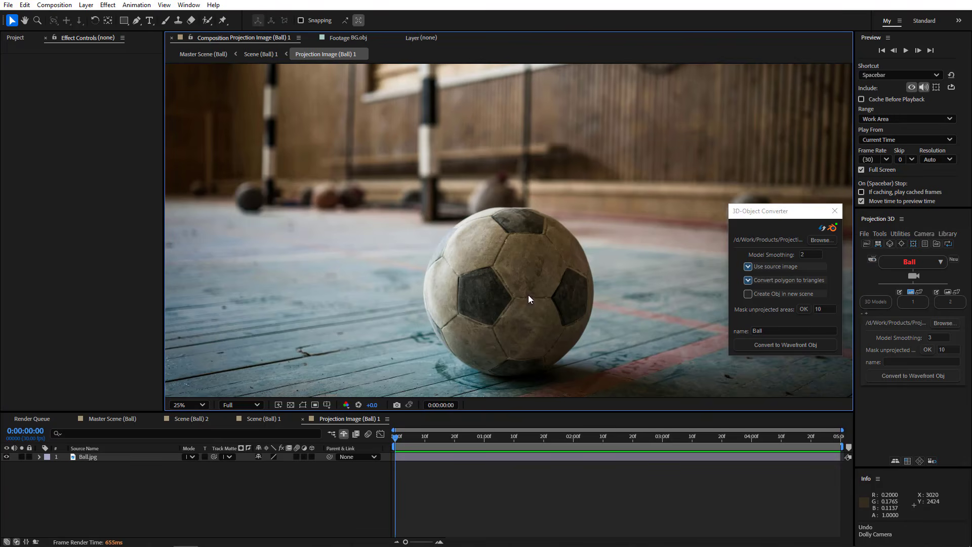
key(space)
drag(524, 296, 518, 243)
key(g)
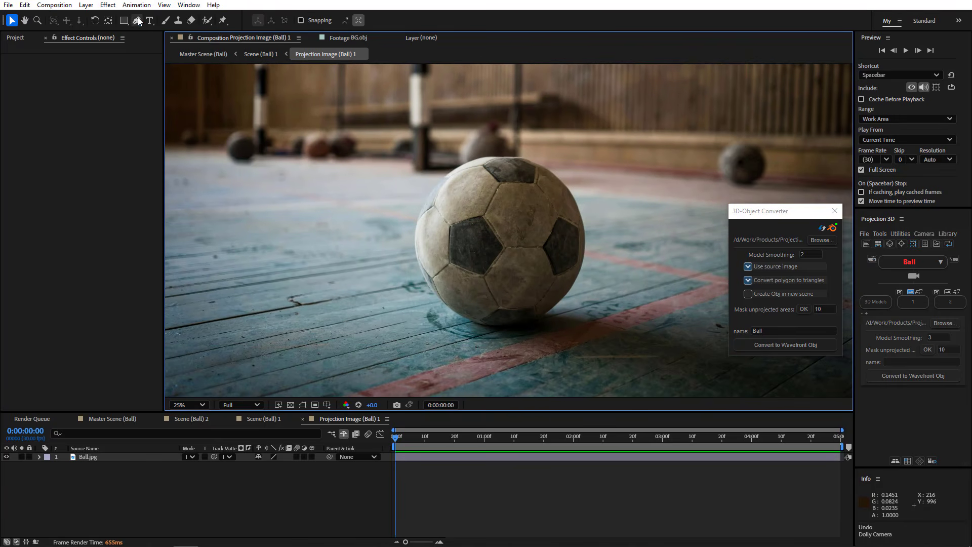
scroll(422, 256, up, 2)
click(96, 456)
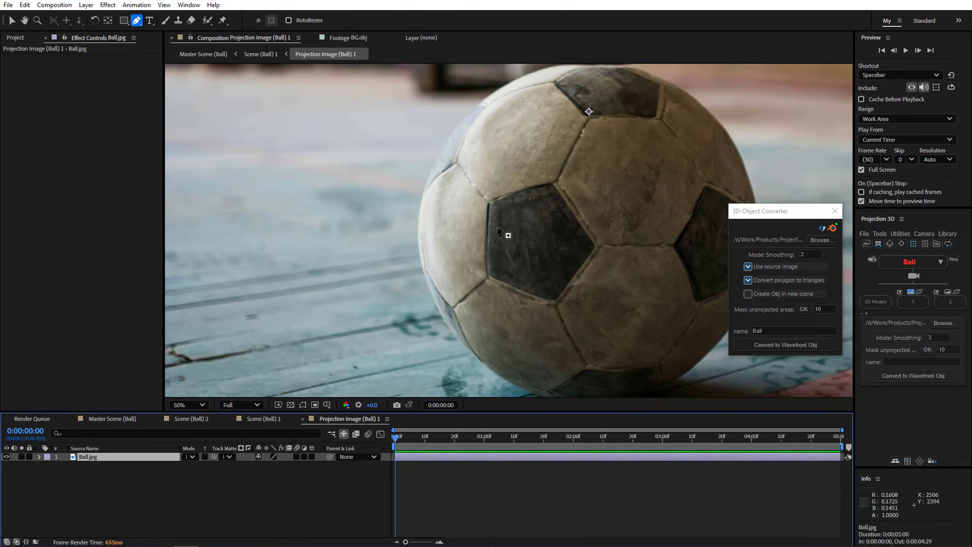
Step: Draw a closed curved mask around the ball's outline on the Ball.jpg layer, isolating it from the background
click(426, 182)
mouse_move(460, 119)
mouse_down()
mouse_move(479, 97)
mouse_move(419, 153)
mouse_move(471, 115)
mouse_move(542, 120)
mouse_move(584, 137)
mouse_up()
drag(623, 173, 665, 260)
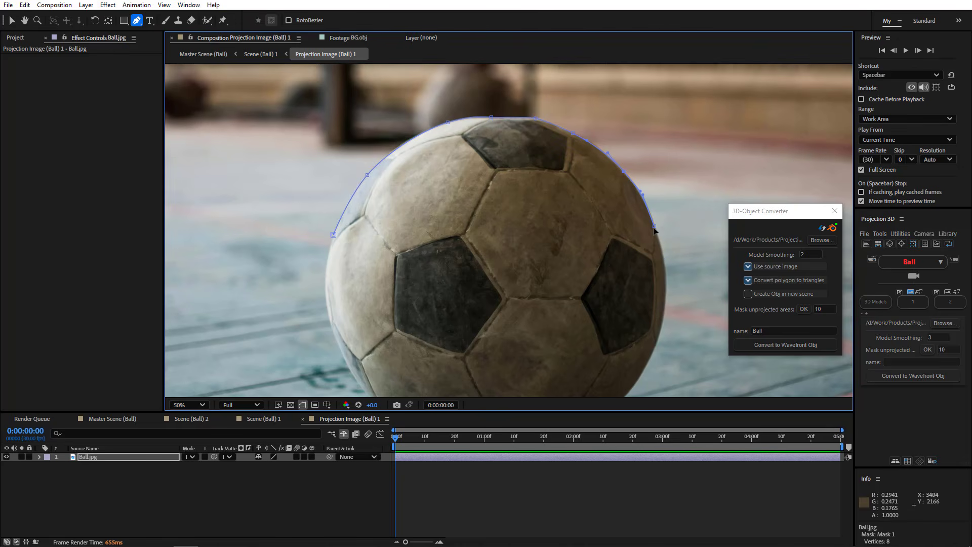
click(665, 258)
key(comma)
key(comma)
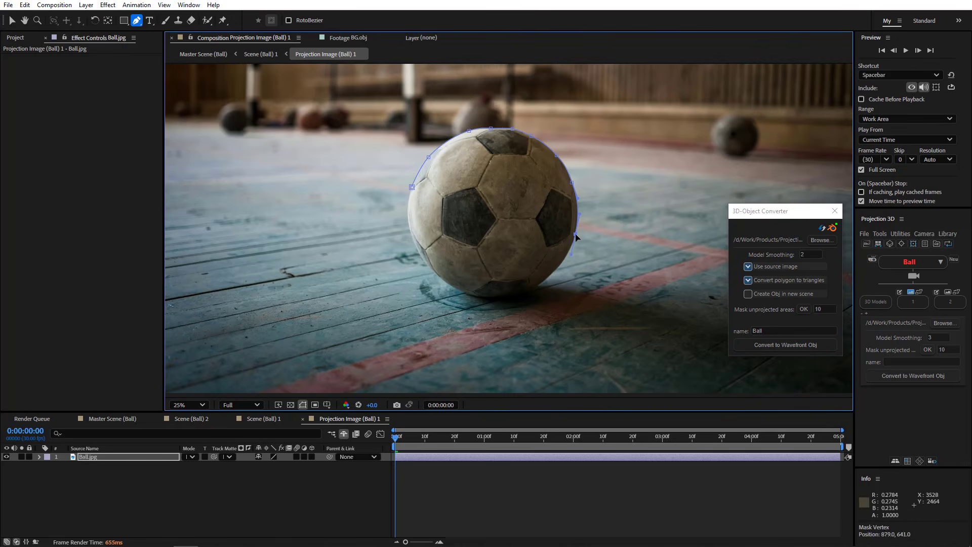
drag(549, 275, 477, 299)
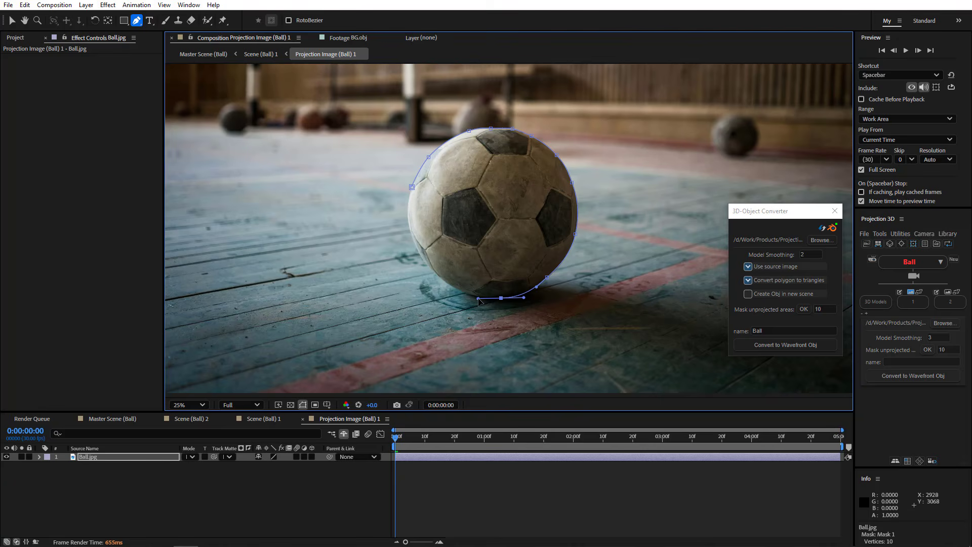
click(427, 267)
click(411, 236)
click(409, 199)
click(412, 187)
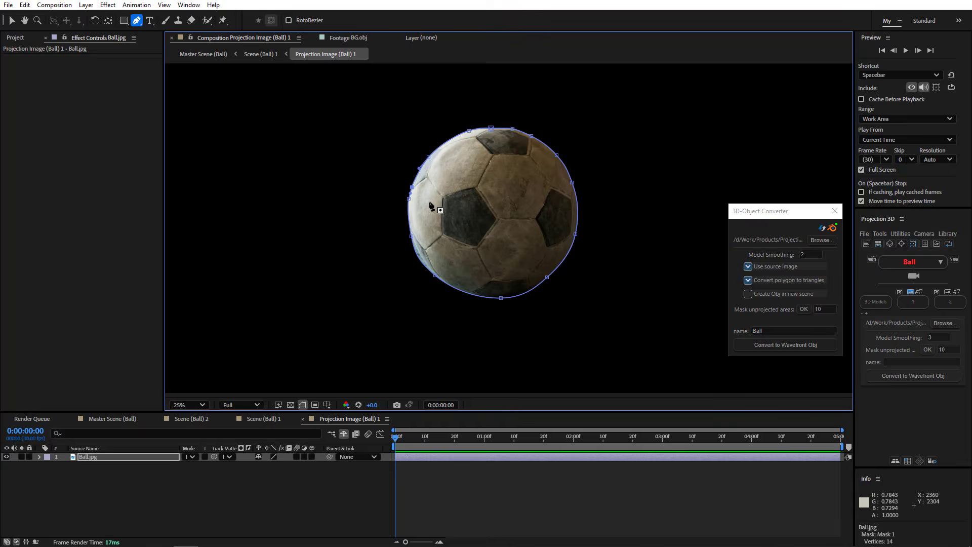
key(period)
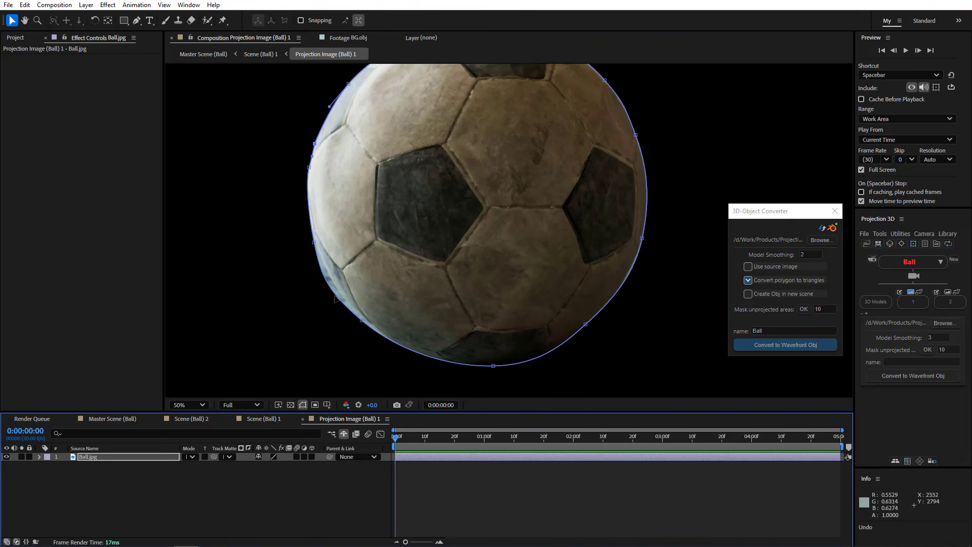
Step: Refine the mask's vertices and curve handles along the lower-left edge of the ball to follow its outline
key(v)
drag(327, 290, 368, 322)
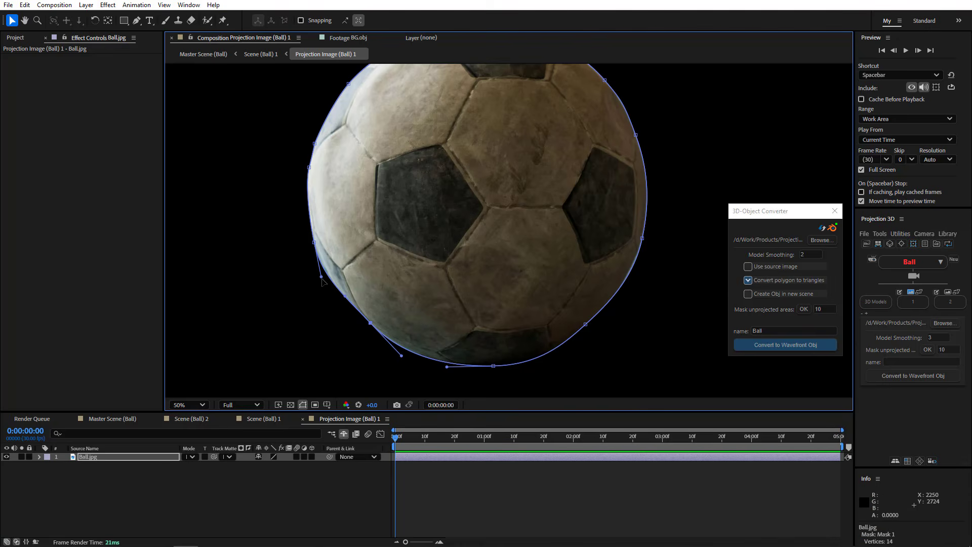
drag(321, 276, 320, 266)
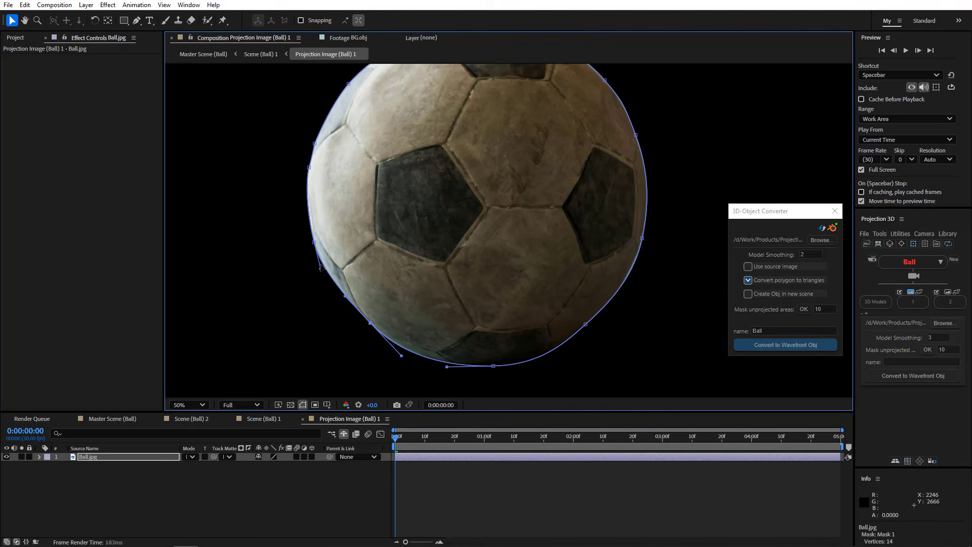
Step: Reconvert the sphere in Scene (Ball) 1 to a Wavefront Obj named Ball with Use source image off, replacing the existing file
click(104, 419)
click(263, 418)
click(96, 456)
key(s)
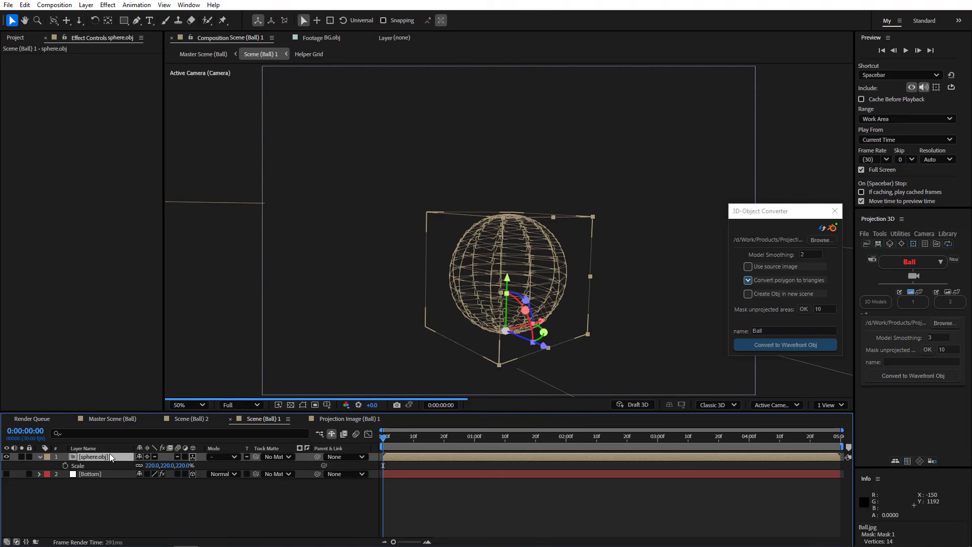
click(747, 266)
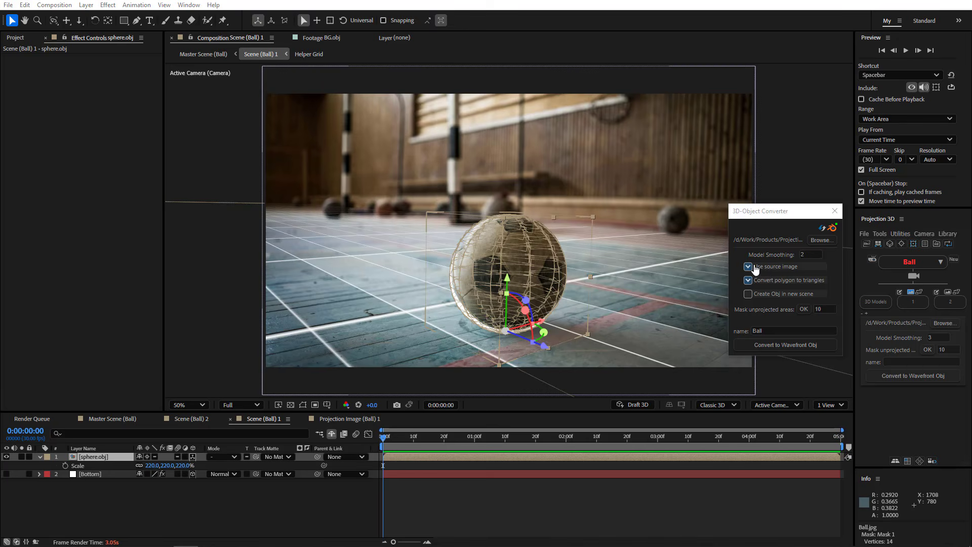
click(758, 346)
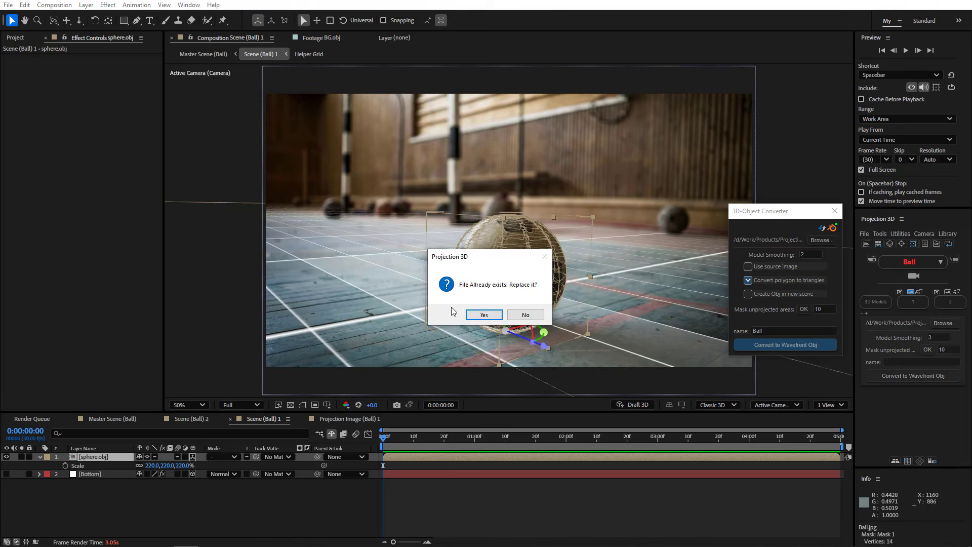
click(483, 315)
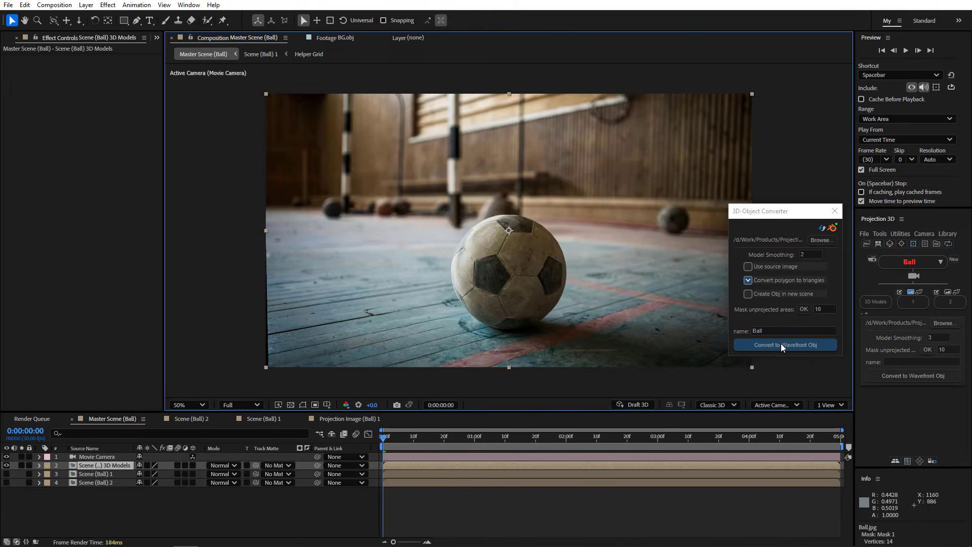
Step: Inspect the reconverted ball by orbiting and dollying the movie camera, and undo both camera moves
mouse_move(527, 287)
mouse_down()
mouse_move(588, 272)
mouse_move(472, 293)
mouse_move(553, 249)
mouse_move(601, 200)
mouse_move(432, 304)
mouse_move(545, 301)
mouse_move(618, 278)
mouse_move(566, 293)
mouse_move(503, 287)
mouse_move(512, 293)
mouse_up()
key(ctrl+z)
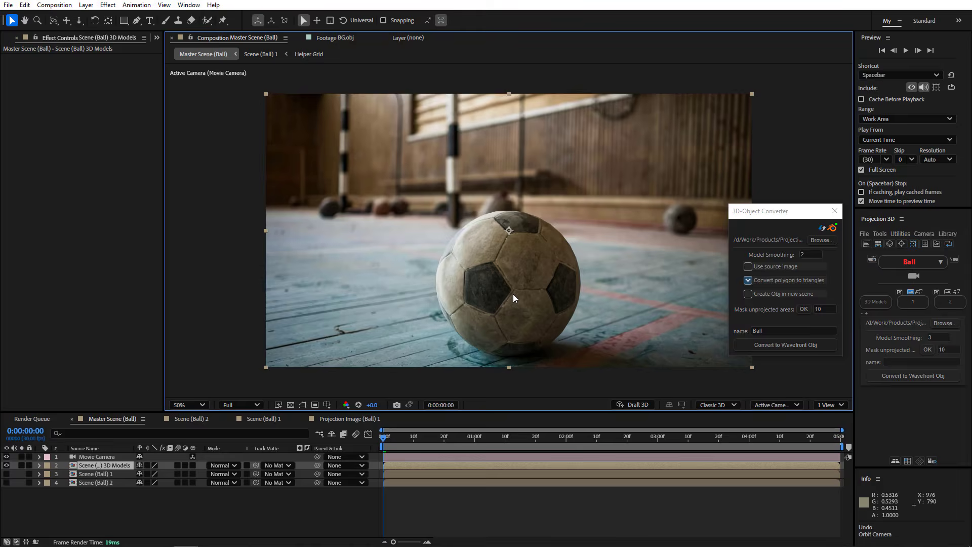
key(ctrl+z)
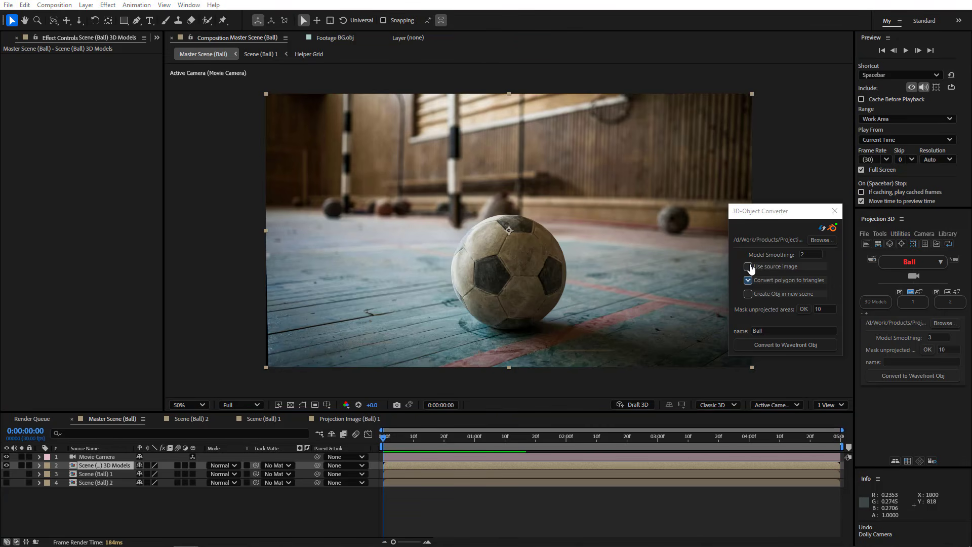
Step: Convert the sphere in Scene (Ball) 1 to a Wavefront Obj with the source image in use, replacing the existing Ball file, and check the result
click(766, 346)
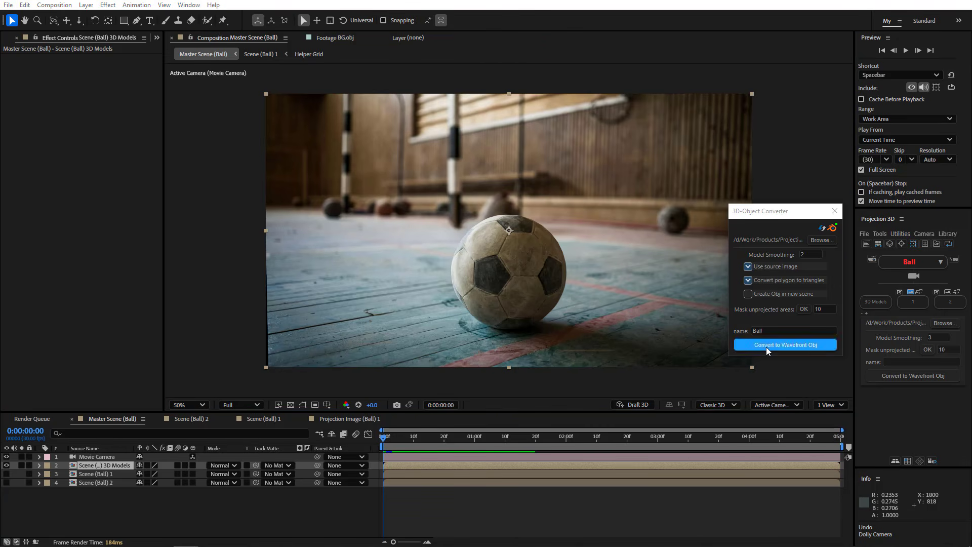
click(525, 315)
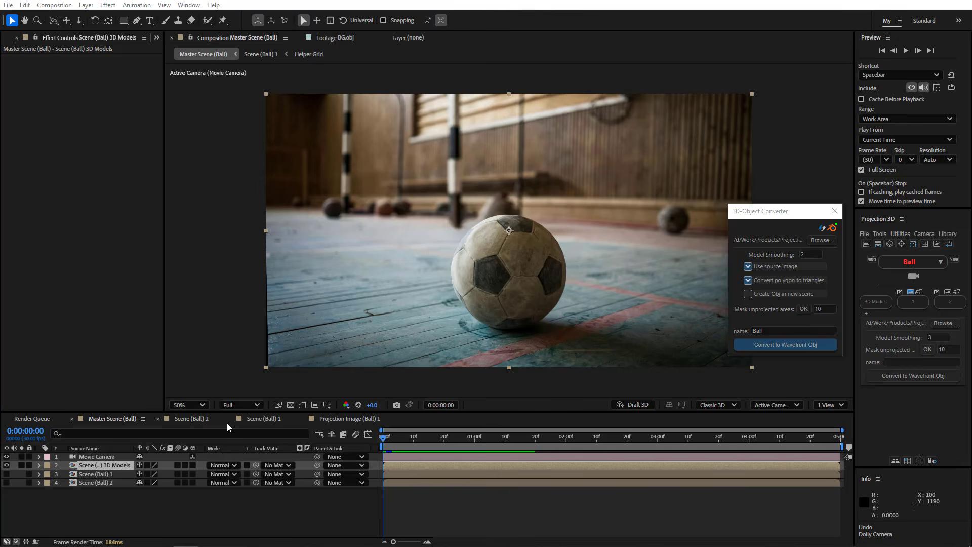
click(258, 419)
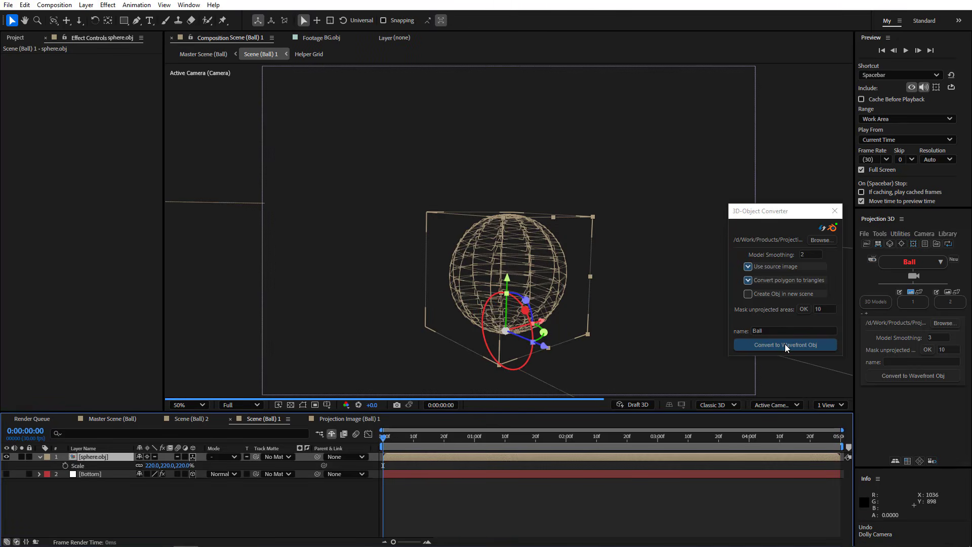
click(784, 344)
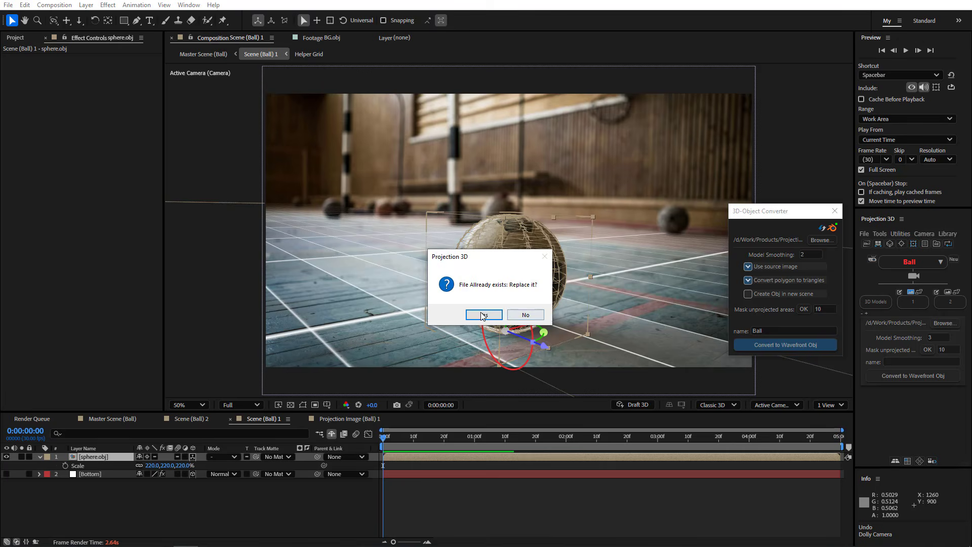
click(483, 315)
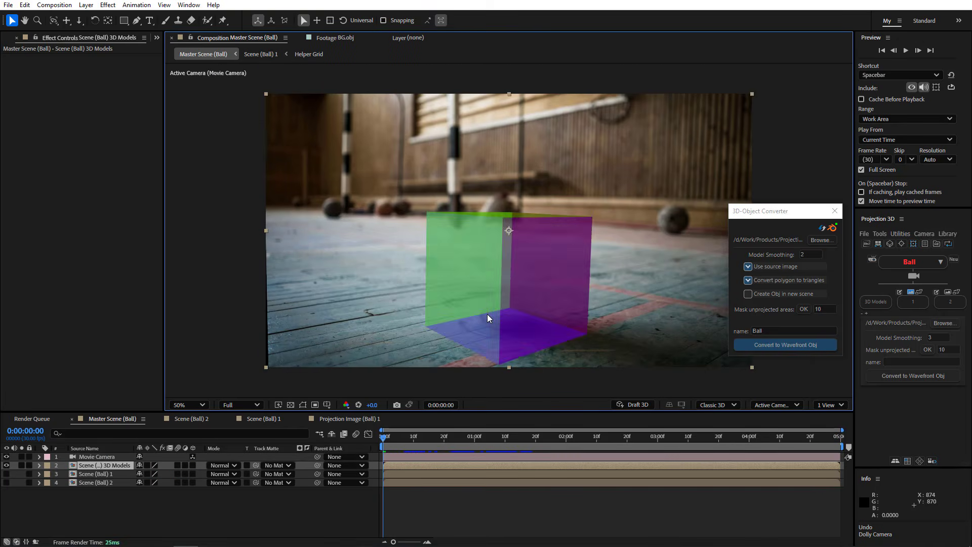
drag(496, 305, 443, 317)
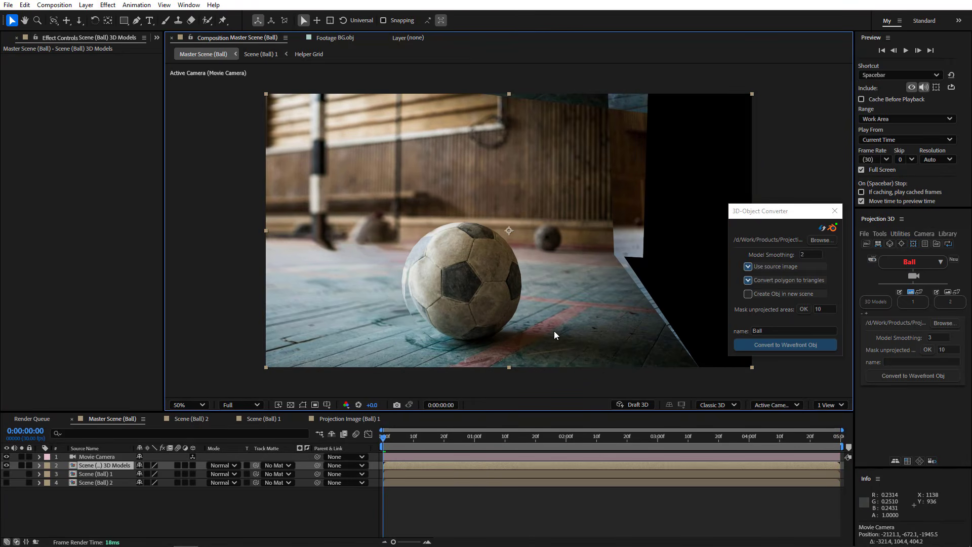
key(ctrl+z)
drag(505, 271, 541, 240)
key(ctrl+z)
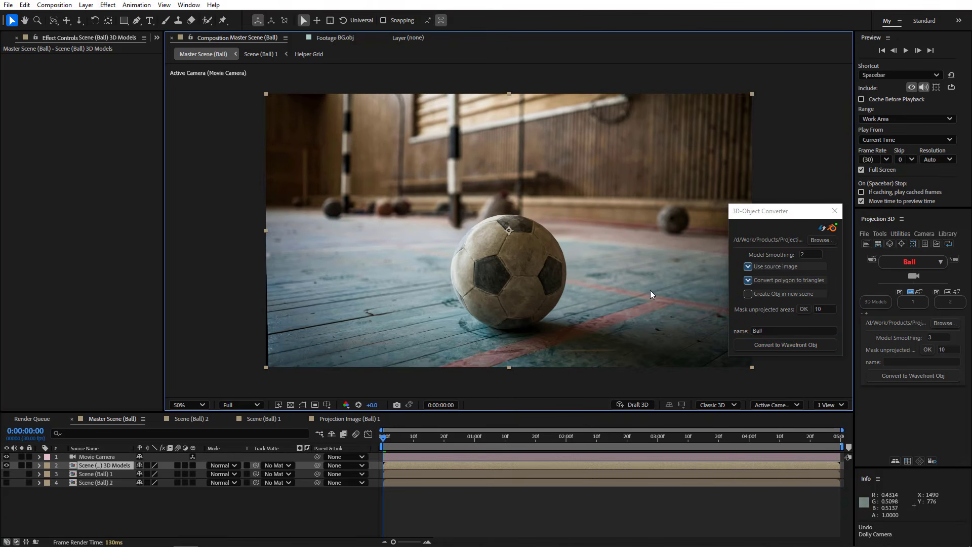
Step: Turn off Use source image and open the scene 1 projection image for editing, accepting its current canvas size
click(766, 268)
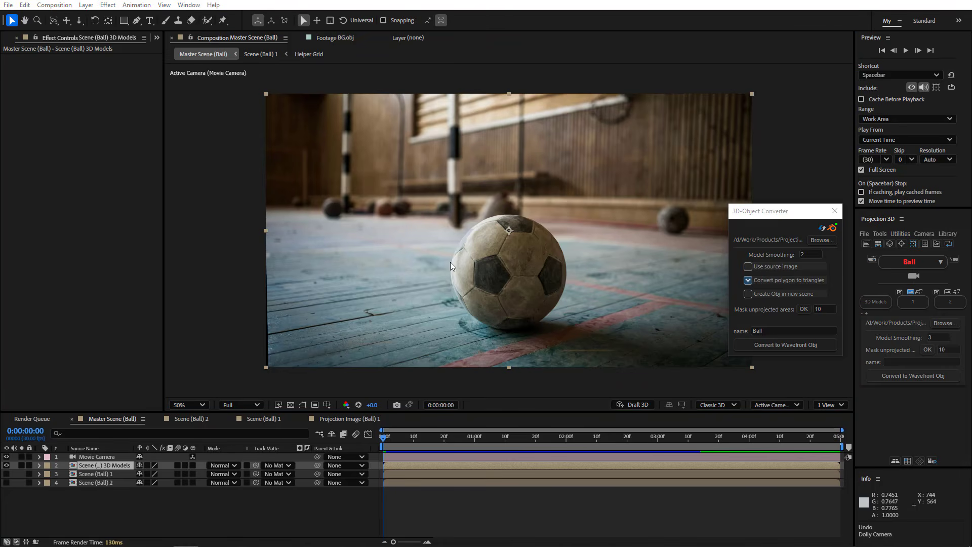
click(345, 420)
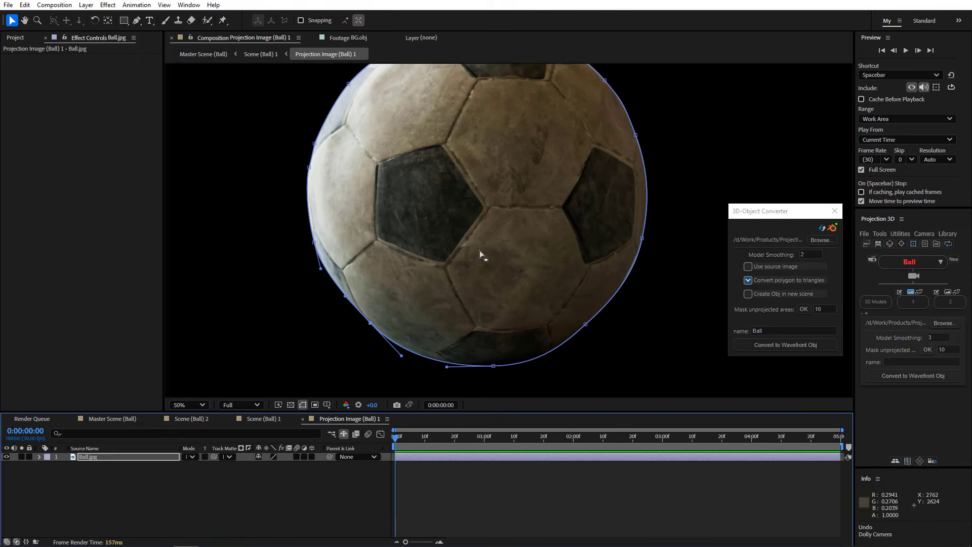
click(109, 417)
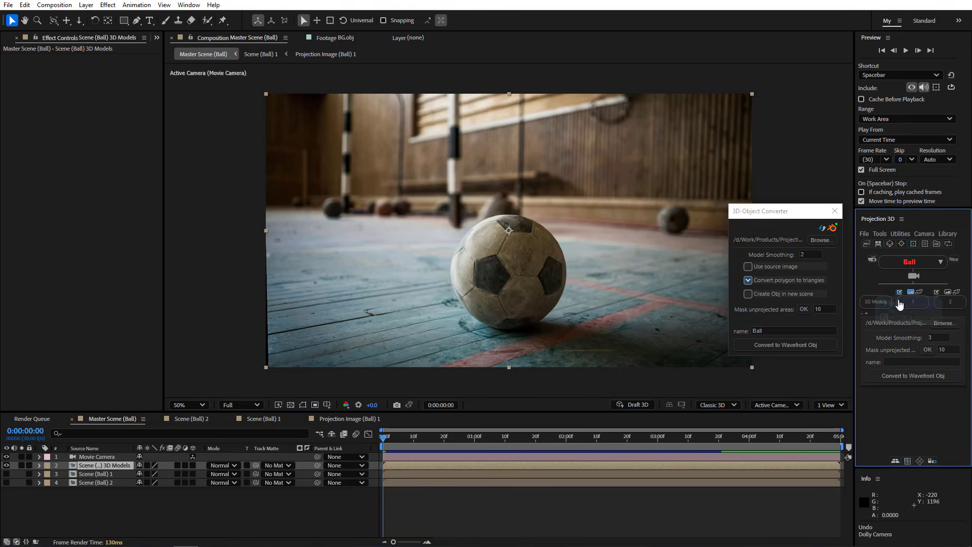
click(899, 293)
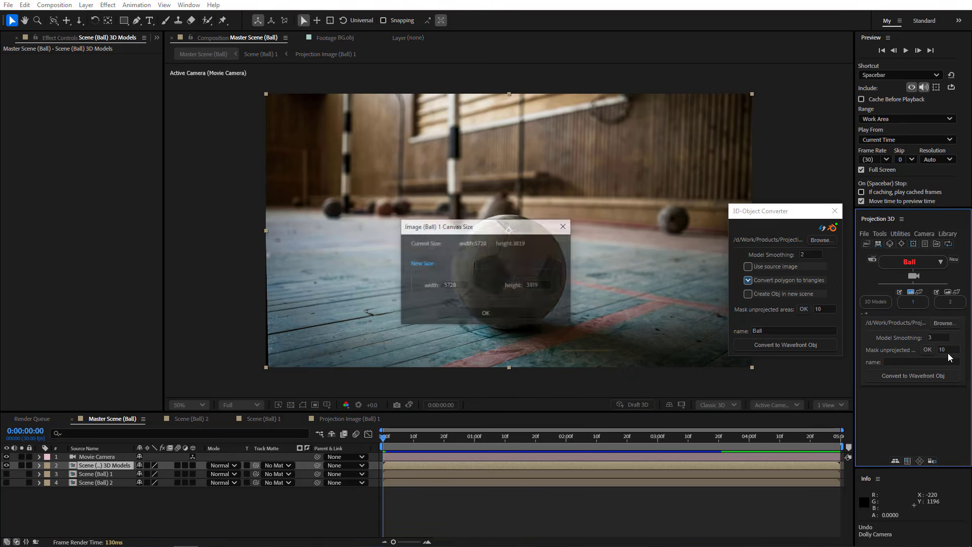
click(468, 310)
Step: Clone a dark scribble from the ball's top black patch onto its upper-left light panel and return to Scene (Ball) 1
key(comma)
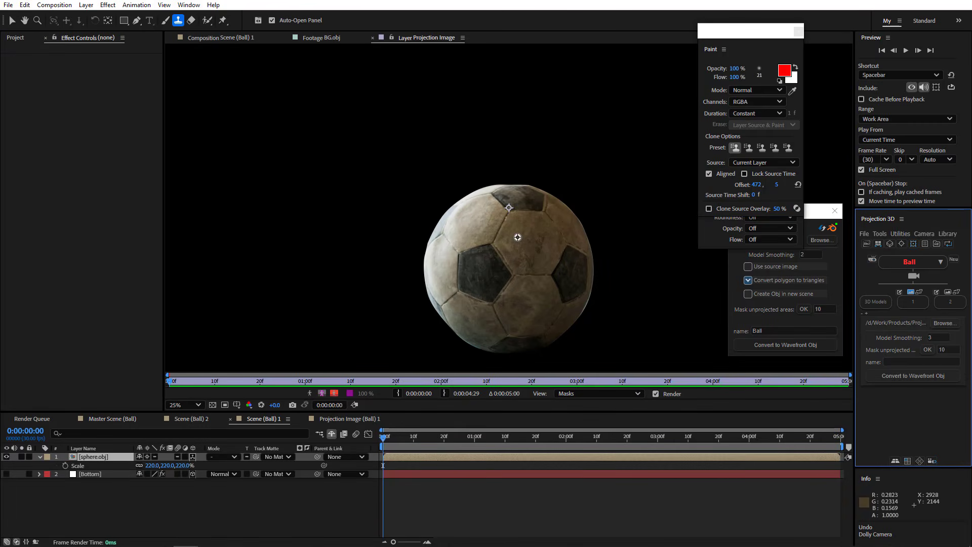
alt+click(520, 199)
drag(479, 215, 456, 224)
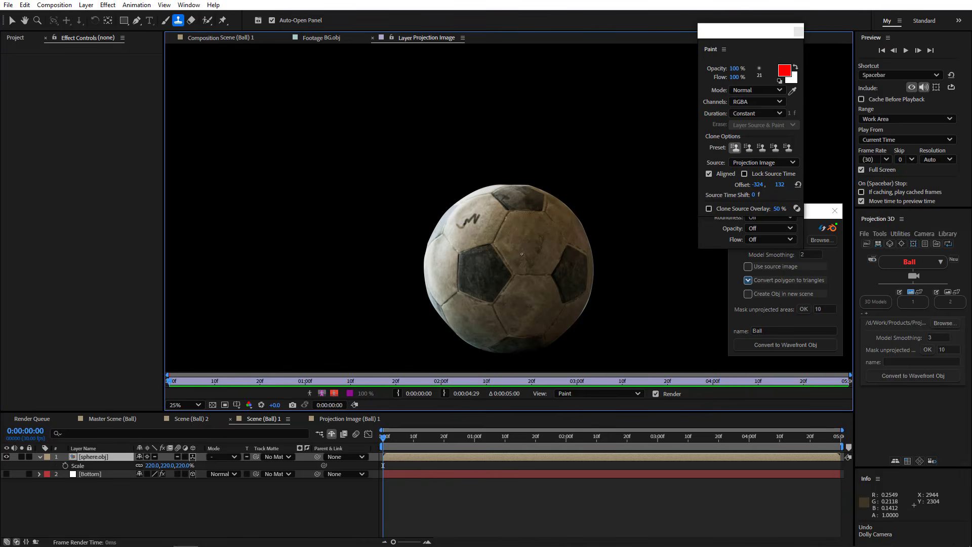
click(211, 35)
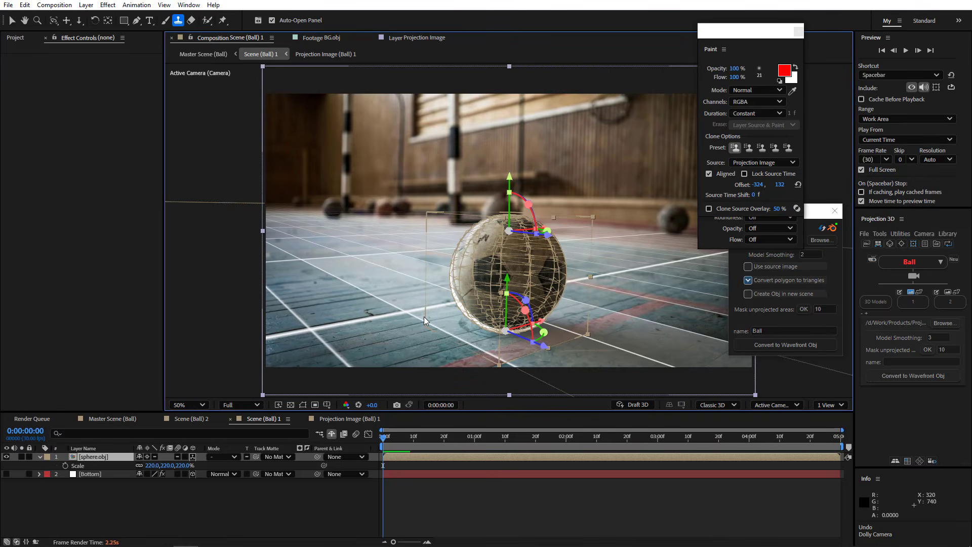
Step: Close the paint settings and convert the sphere to a Wavefront Obj with the retouched texture, replacing the existing Ball file
click(798, 31)
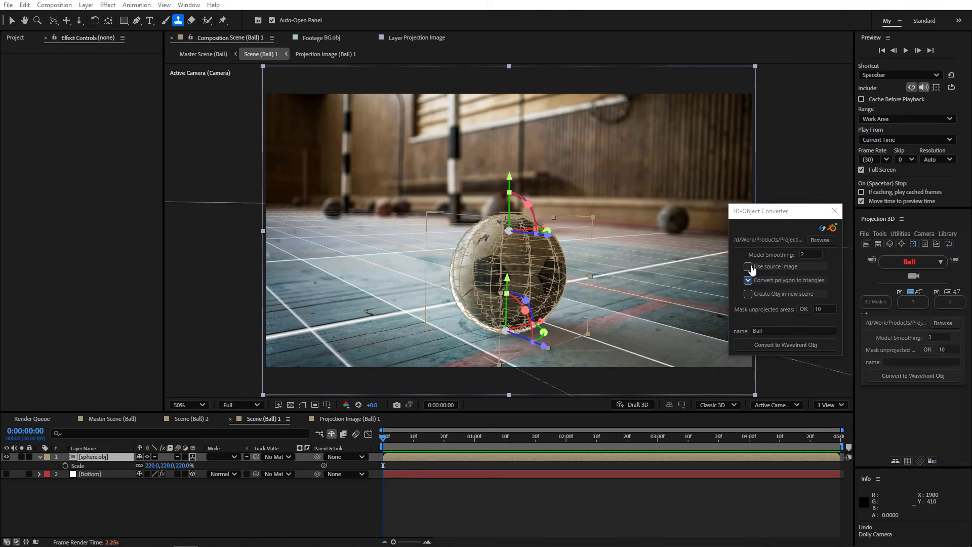
click(764, 343)
click(485, 314)
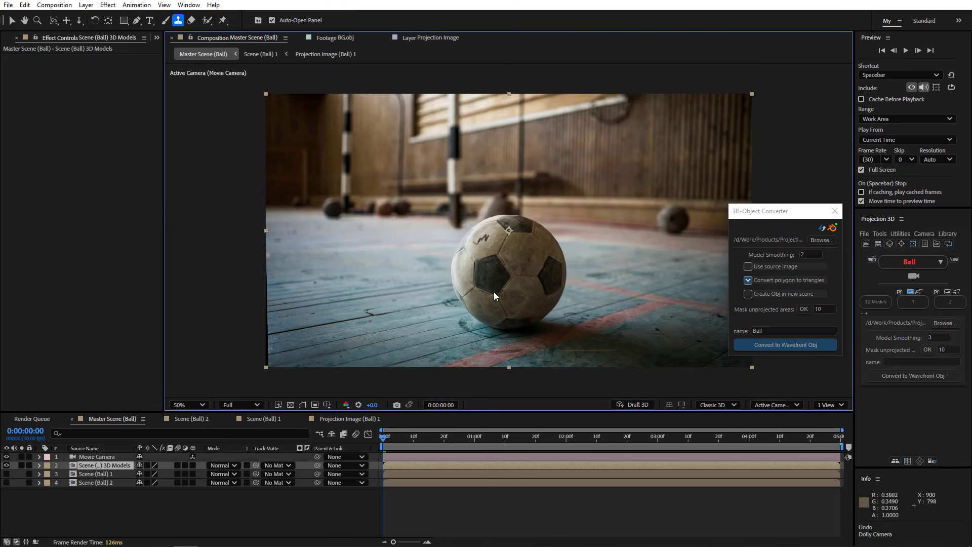
Step: Examine how the cloned scribble sits on the converted ball from several camera angles, undoing the camera moves
key(1)
drag(478, 275, 430, 303)
key(ctrl+z)
key(3)
key(1)
key(ctrl+z)
key(3)
drag(516, 300, 403, 264)
key(ctrl+z)
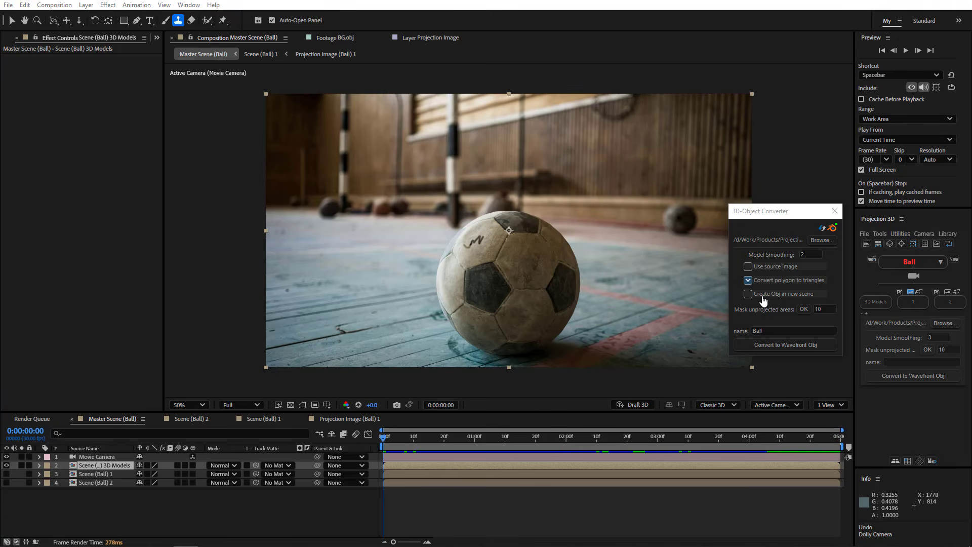
Step: Enable Create Obj in new scene, check Ball.obj against the background in the 3D Models scene by toggling its visibility, and close the 3D-Object Converter
click(748, 293)
click(100, 463)
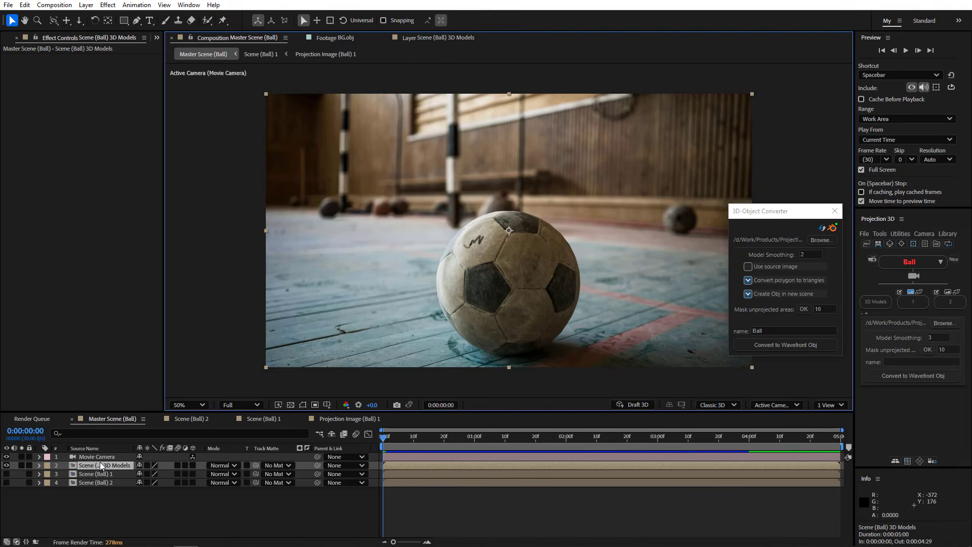
double_click(99, 464)
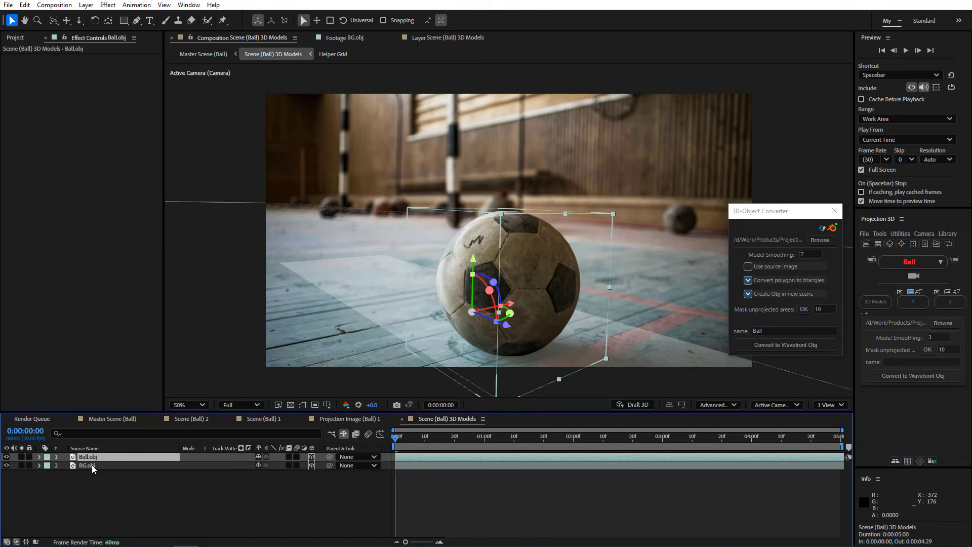
click(6, 456)
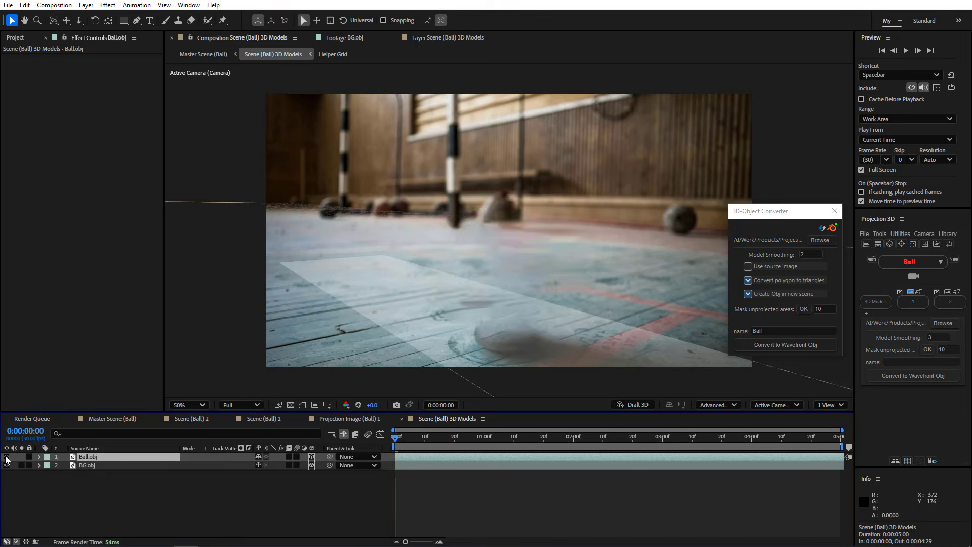
click(7, 457)
click(165, 494)
click(112, 418)
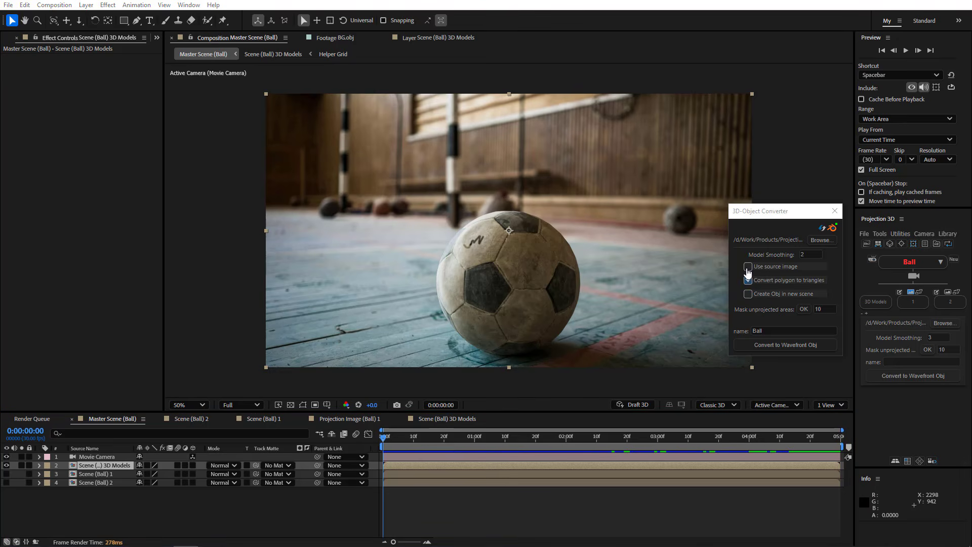
click(834, 211)
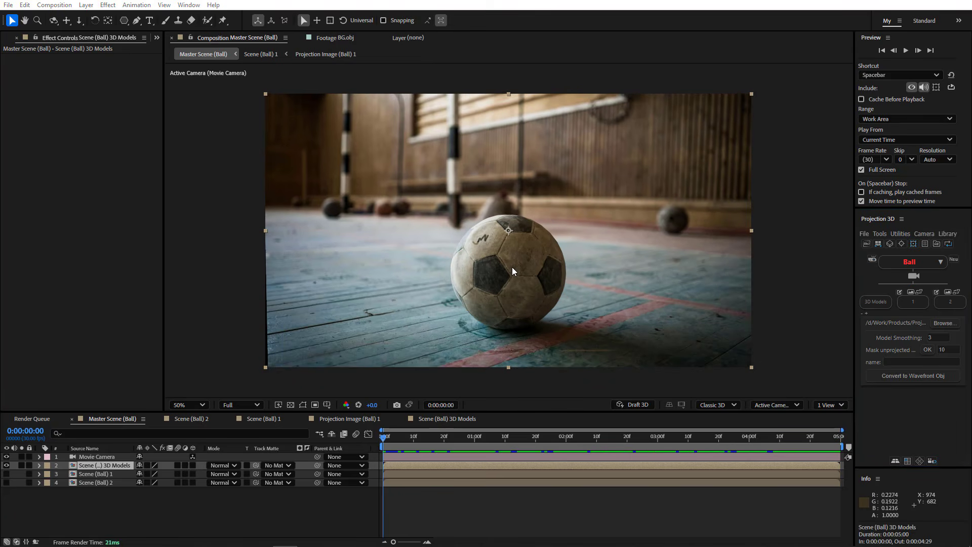
Step: Inspect the 3D Models layer in the Master Scene with the camera moved and revert the camera changes
drag(512, 272, 490, 354)
mouse_move(475, 299)
mouse_down()
mouse_move(575, 293)
mouse_move(470, 300)
mouse_up()
key(ctrl+z)
key(ctrl+z)
key(ctrl+z)
key(ctrl+z)
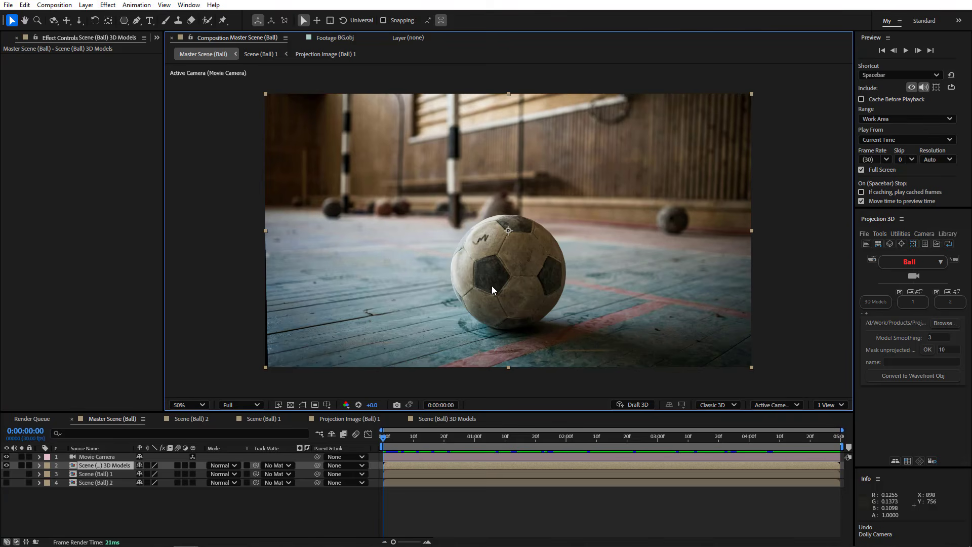
Step: Show the Scene (Ball) 1 and 2 layers instead of the 3D Models layer and apply Clean Edges to Scene (Ball) 1
click(6, 482)
click(6, 464)
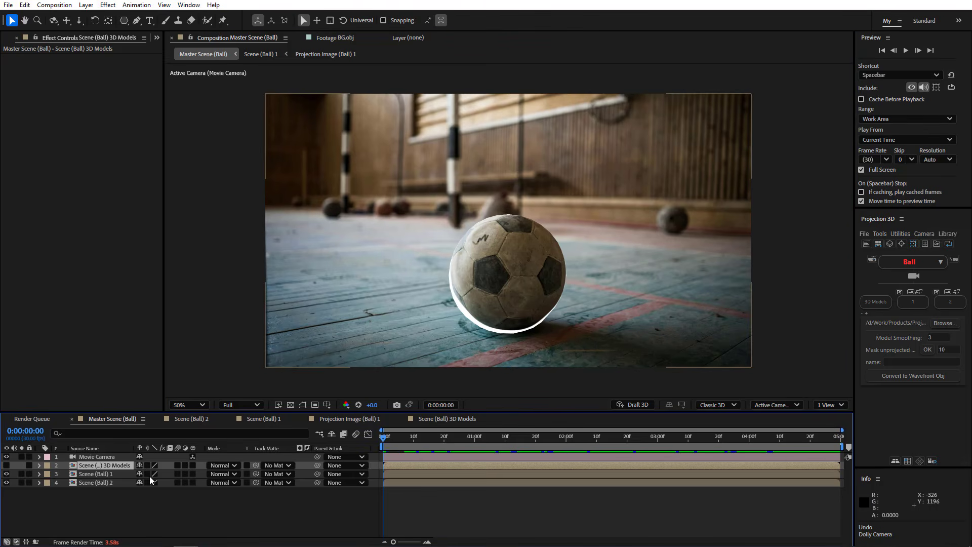
click(92, 476)
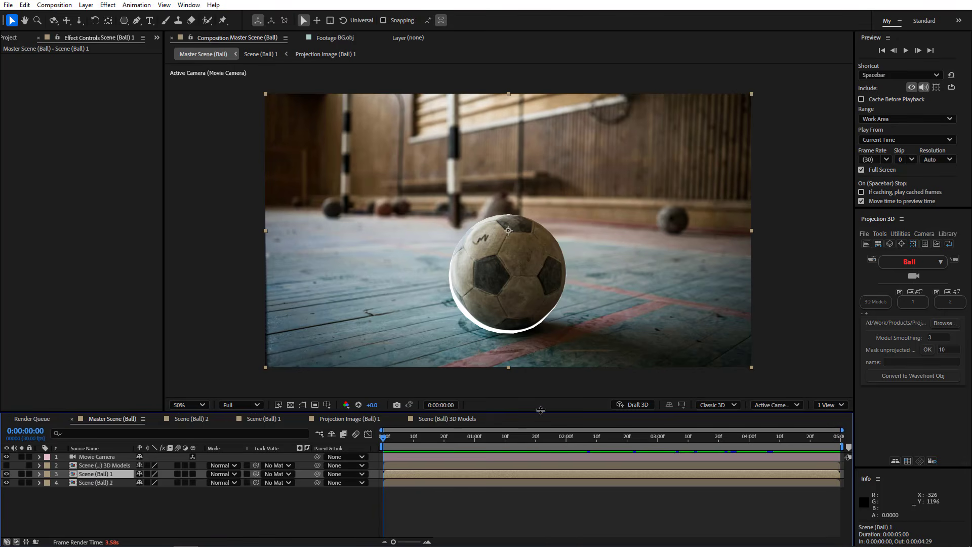
click(902, 241)
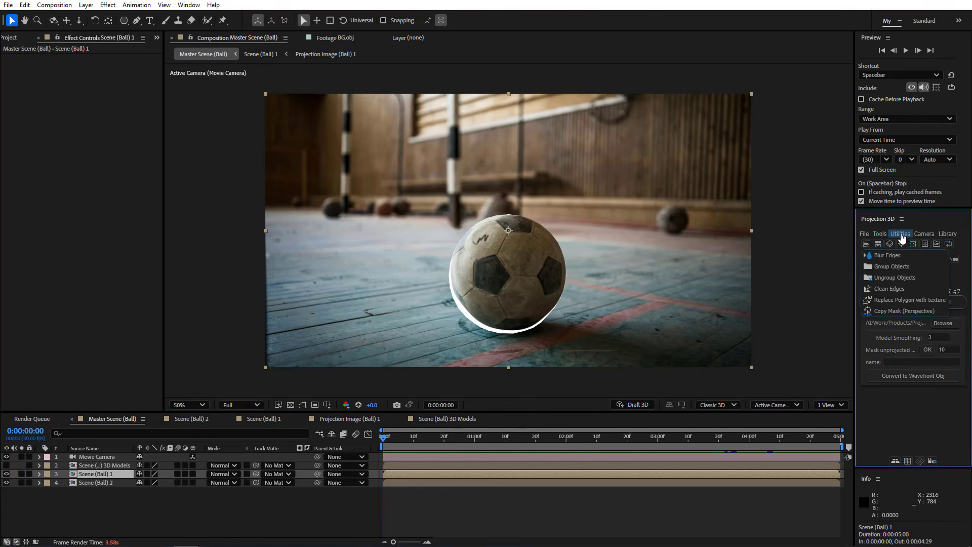
click(881, 287)
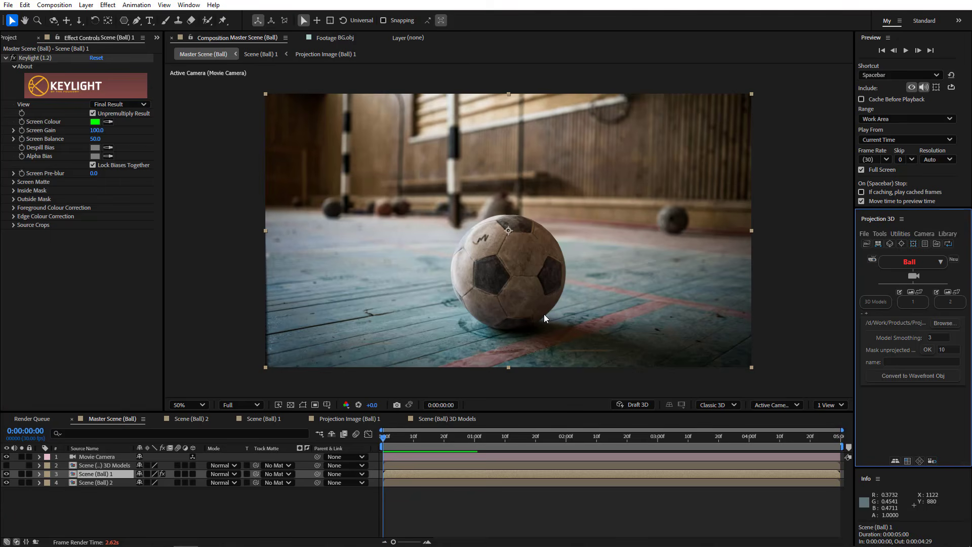
Step: Check the cleaned ball edges, undo Clean Edges, and show the 3D Models layer with Scene (Ball) 1 and 2 hidden
mouse_move(497, 282)
mouse_down()
mouse_move(516, 257)
mouse_move(531, 278)
mouse_move(473, 278)
mouse_move(486, 295)
mouse_up()
key(ctrl+z)
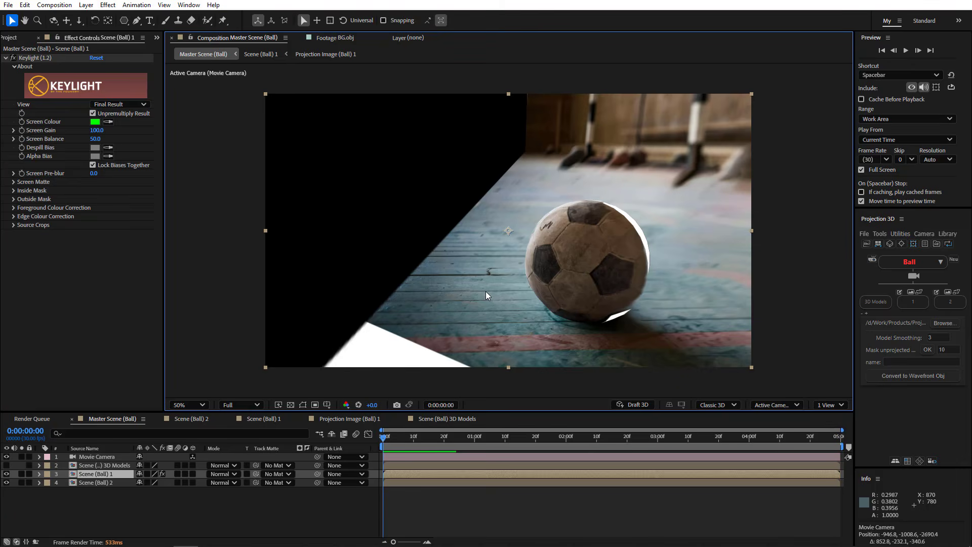
key(ctrl+z)
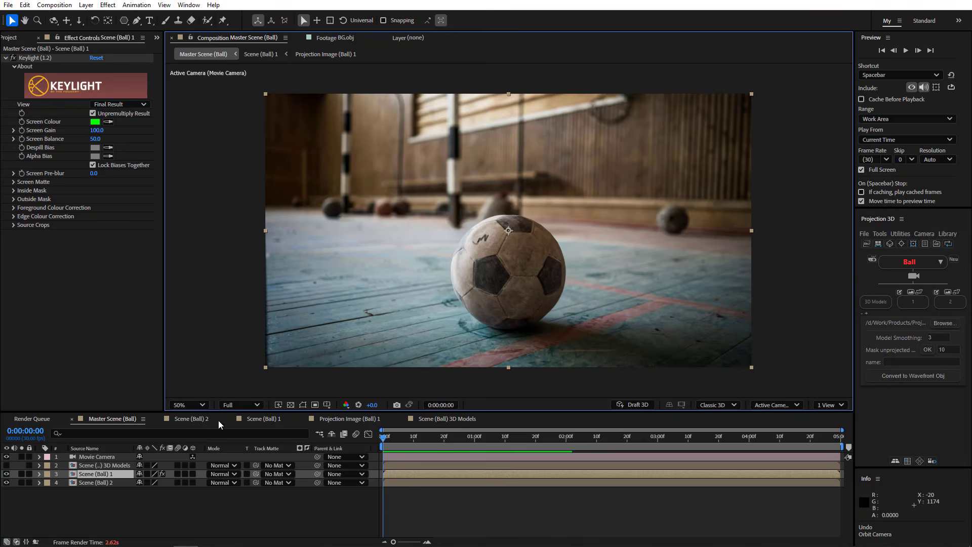
key(ctrl+z)
click(6, 465)
drag(6, 474, 7, 482)
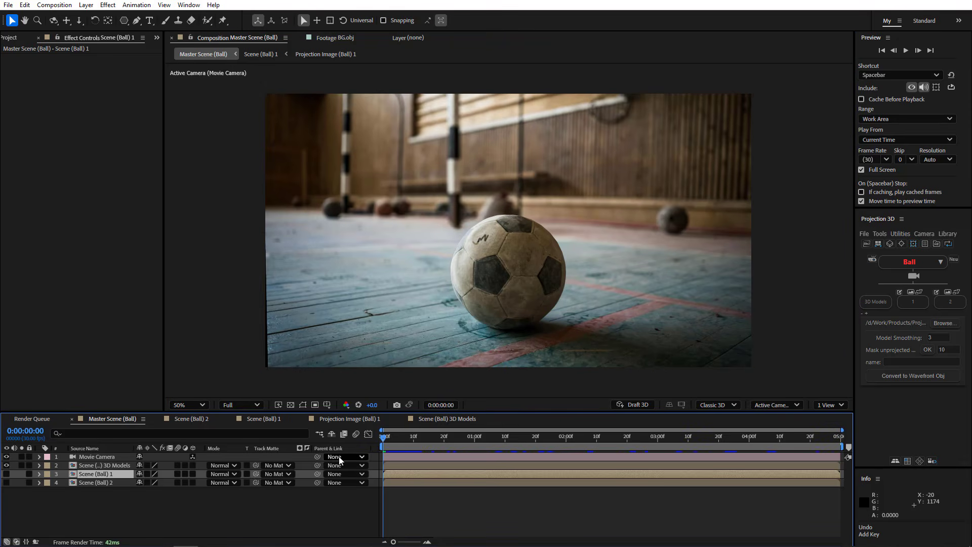
Step: Examine the ball and floor models from steep side and overhead angles, undoing the Movie Camera changes
drag(535, 251, 675, 280)
key(ctrl+z)
key(ctrl+z)
key(ctrl+z)
key(ctrl+z)
key(ctrl+z)
key(ctrl+z)
key(ctrl+z)
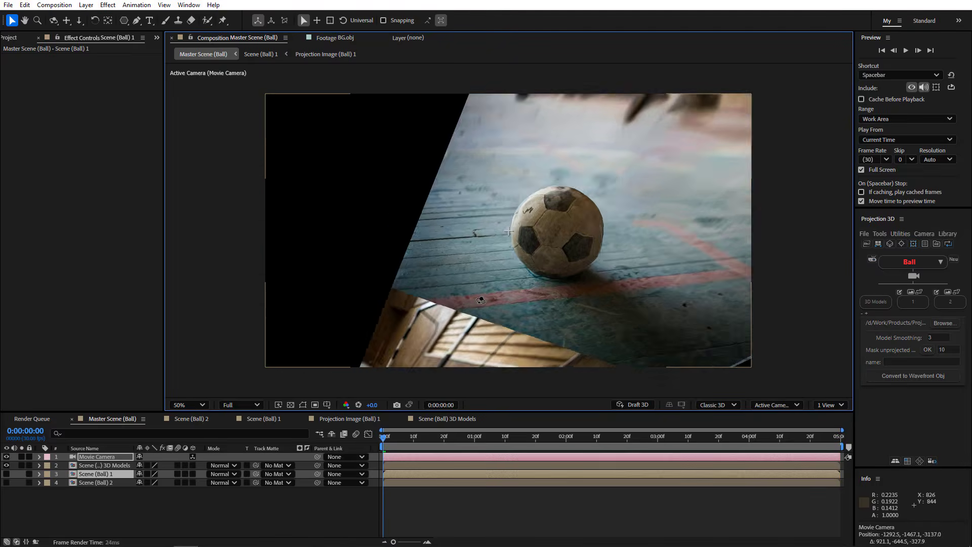
key(ctrl+z)
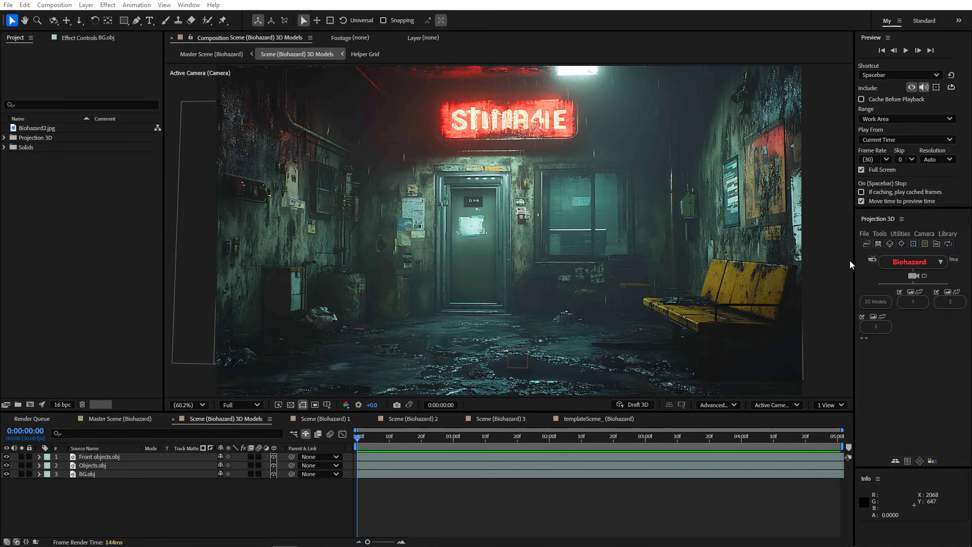
Step: Select the BG.obj layer in the Scene (Biohazard) 3D Models composition and go to 0:00:05:00 in its timeline
click(866, 244)
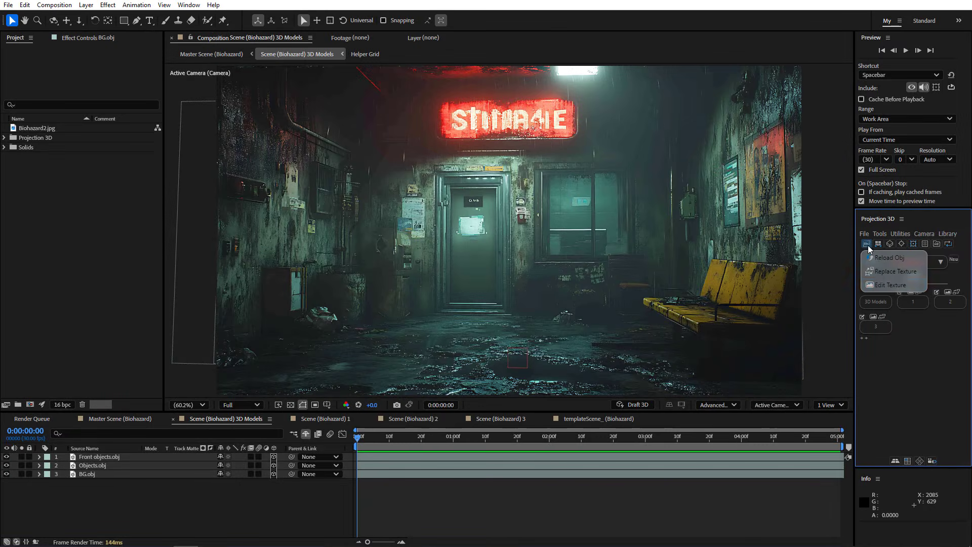
click(870, 288)
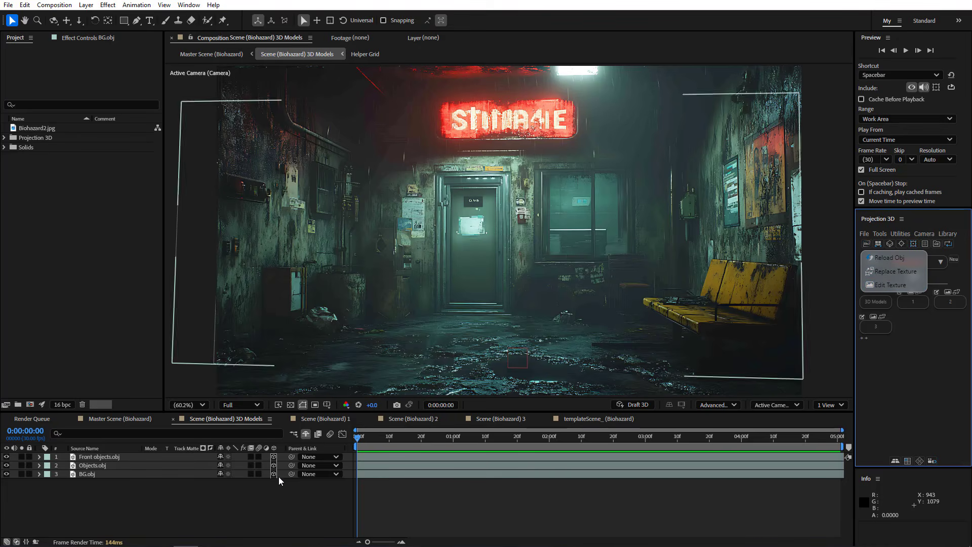
click(107, 473)
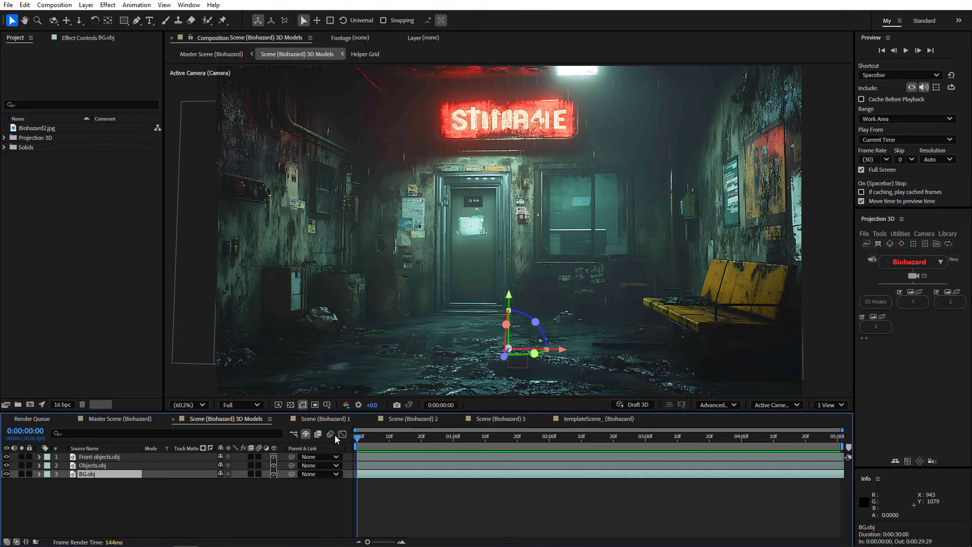
drag(363, 436, 909, 428)
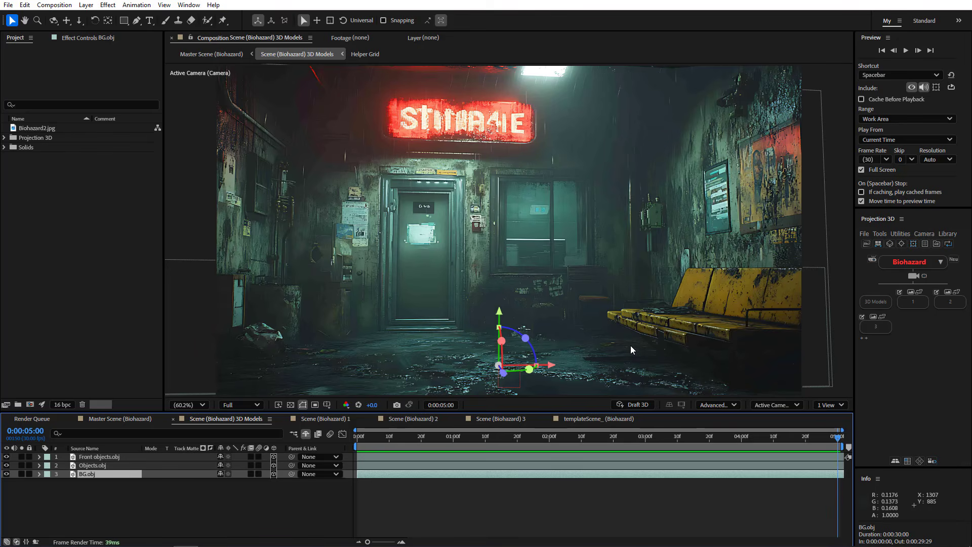
Step: Try replacing the BG.obj texture with BG.jpg from the Biohazard folder and check it on the background
click(19, 474)
click(29, 475)
click(865, 247)
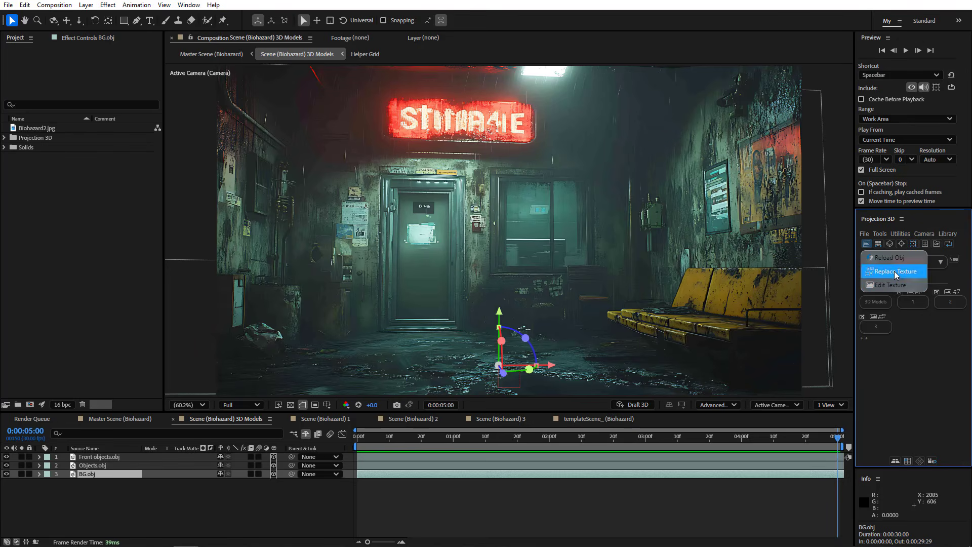
click(894, 271)
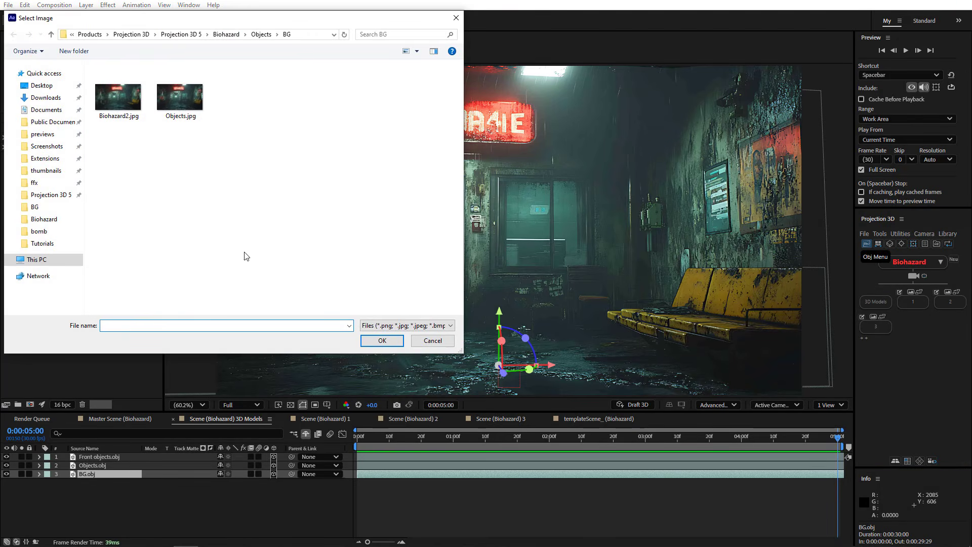
click(225, 35)
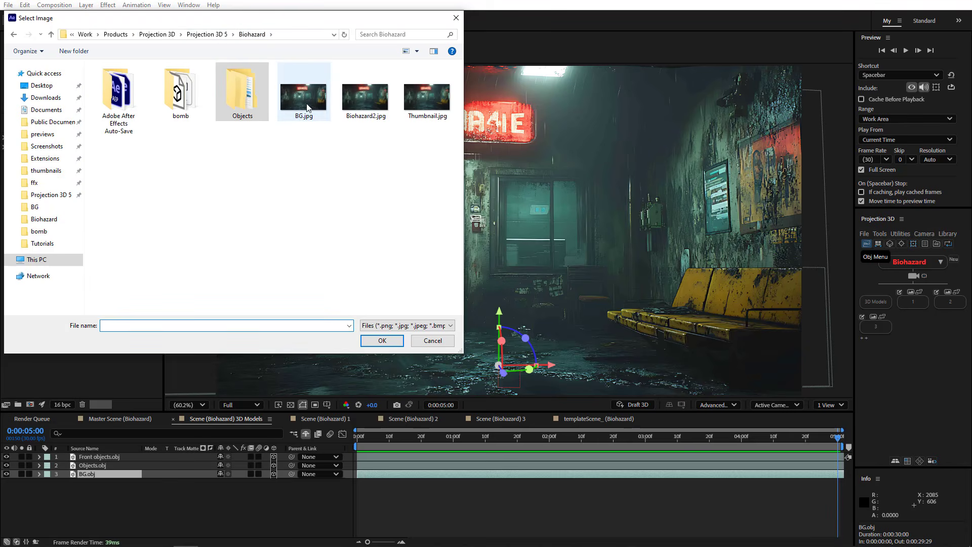
double_click(300, 100)
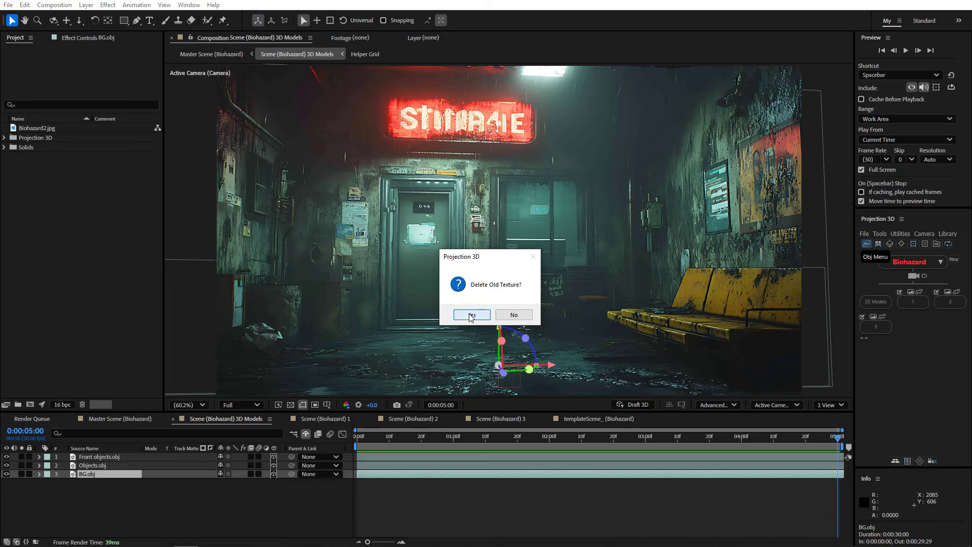
click(486, 315)
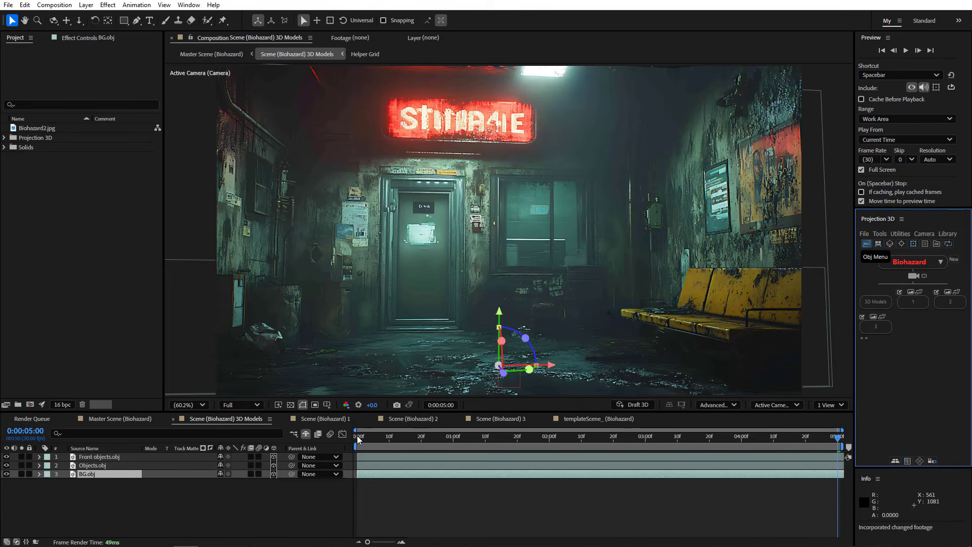
key(space)
drag(420, 447, 314, 370)
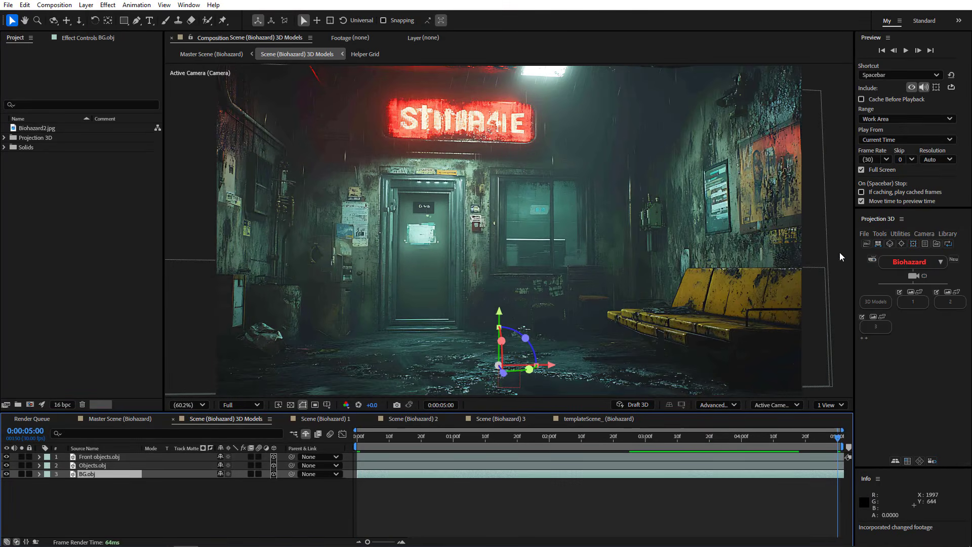
Step: Open the BG.obj model's current texture for editing in Photoshop
click(866, 243)
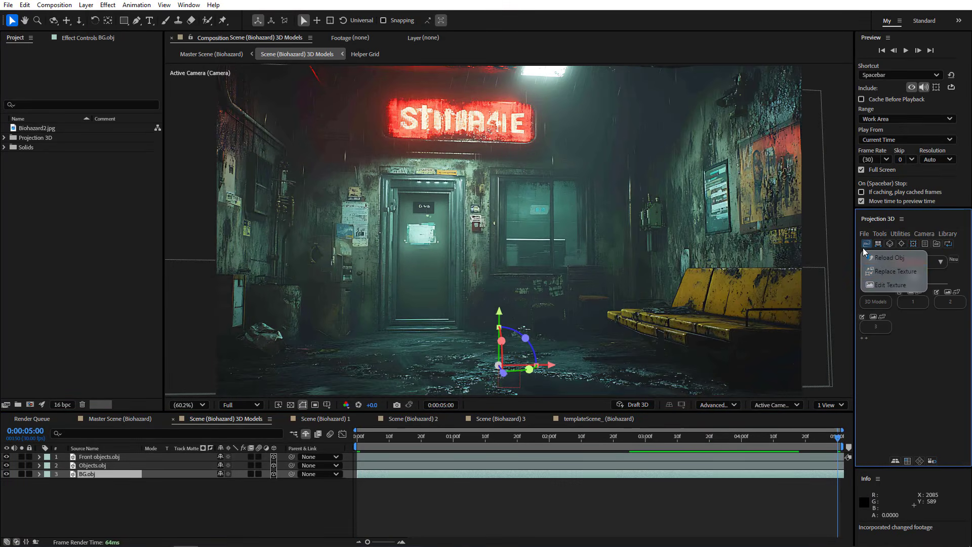
click(891, 284)
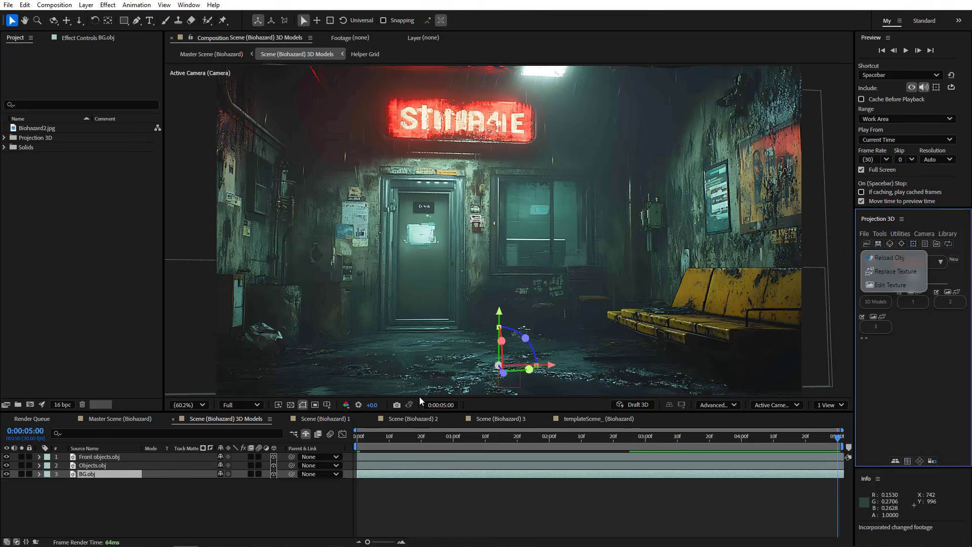
click(867, 288)
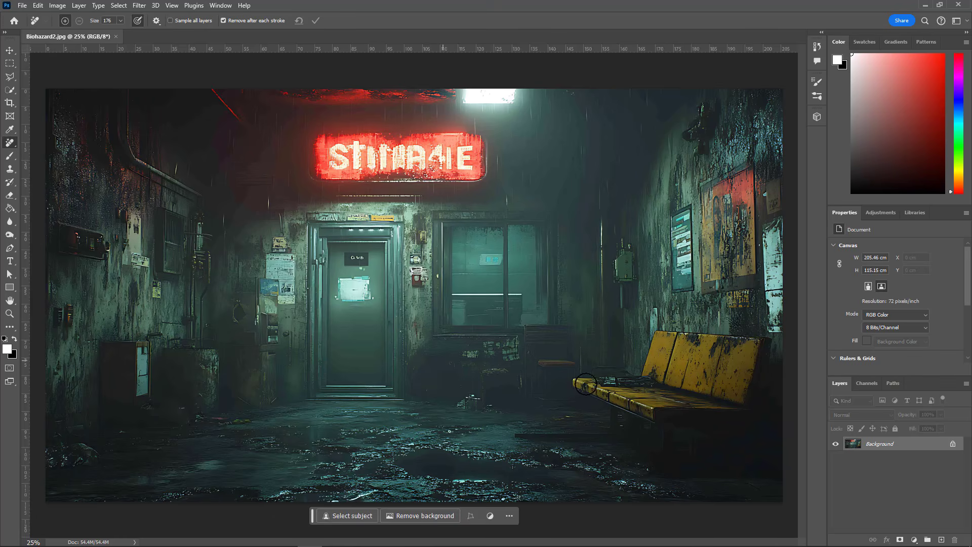
Step: Erase the front part of the yellow bench, the electrical box above it and the cabinet by the opposite wall with the Remove tool
mouse_move(582, 387)
mouse_down()
mouse_move(669, 335)
mouse_move(660, 413)
mouse_move(608, 405)
mouse_move(678, 374)
mouse_move(658, 410)
mouse_move(706, 347)
mouse_move(610, 397)
mouse_move(645, 415)
mouse_move(642, 390)
mouse_up()
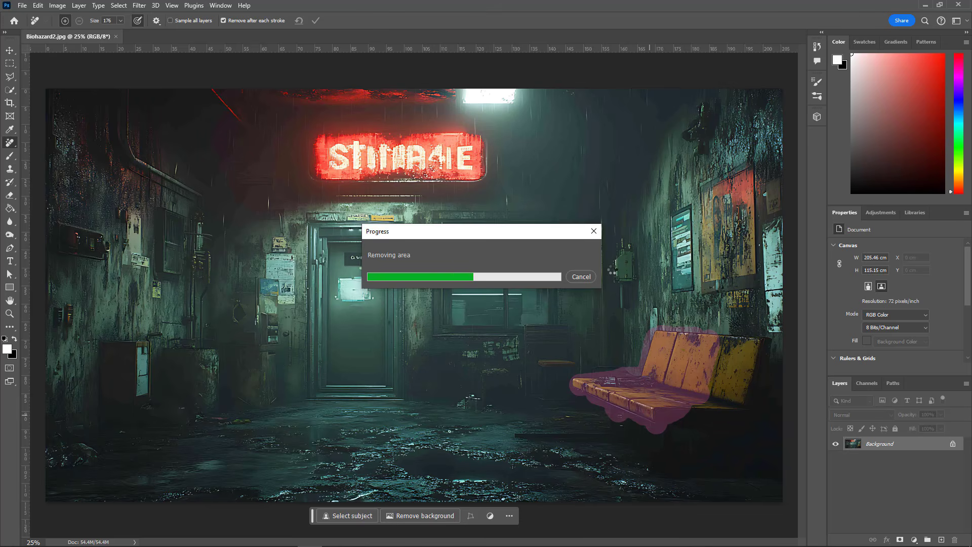
mouse_move(614, 264)
mouse_down()
mouse_move(618, 300)
mouse_move(617, 242)
mouse_up()
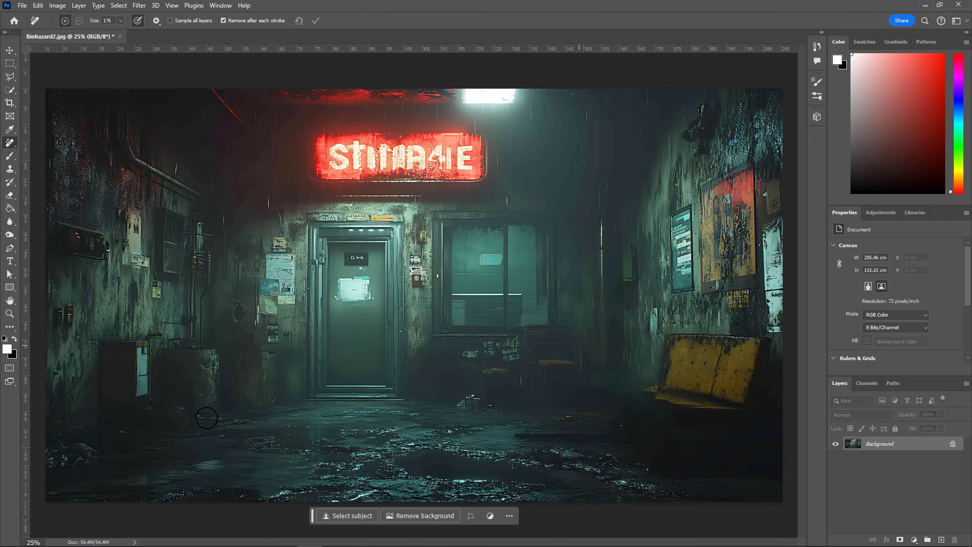
drag(145, 354, 147, 395)
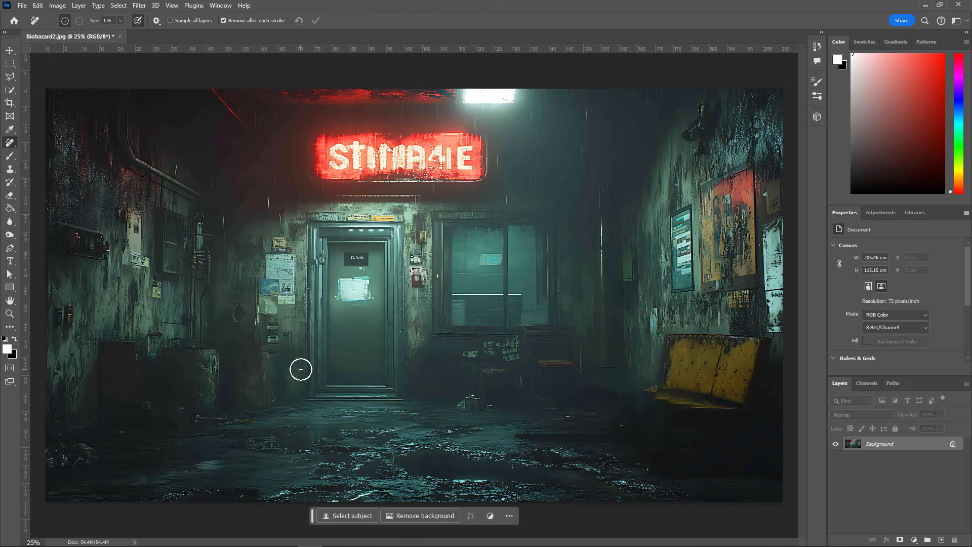
Step: Paint a red (ff1600) splatter on the wall above the erased cabinet with the Brush, save the texture and return to After Effects
click(12, 157)
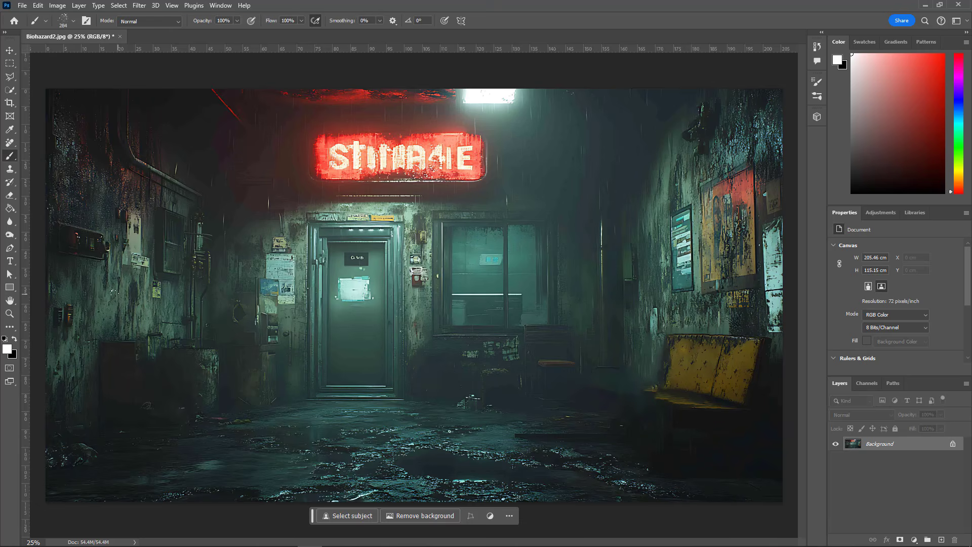
click(7, 350)
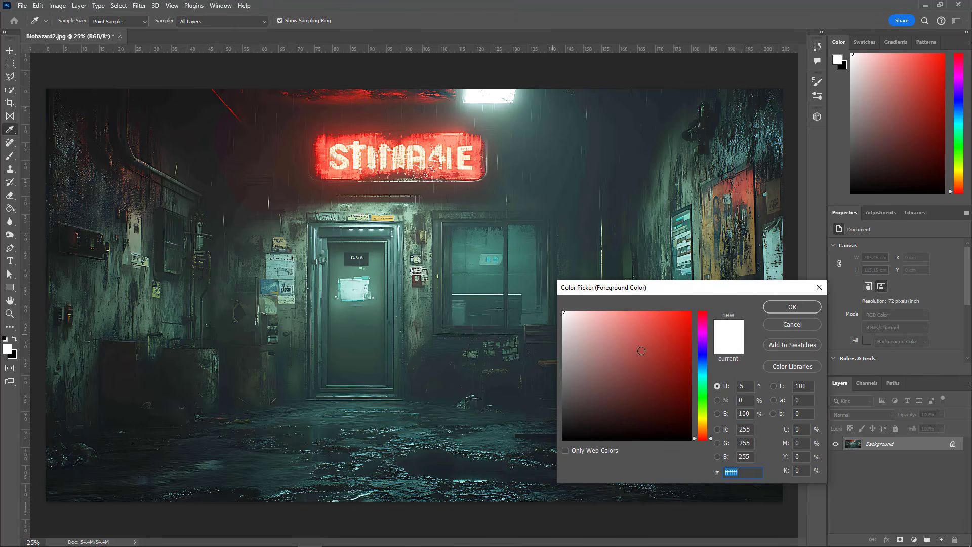
text(ff1600)
click(792, 307)
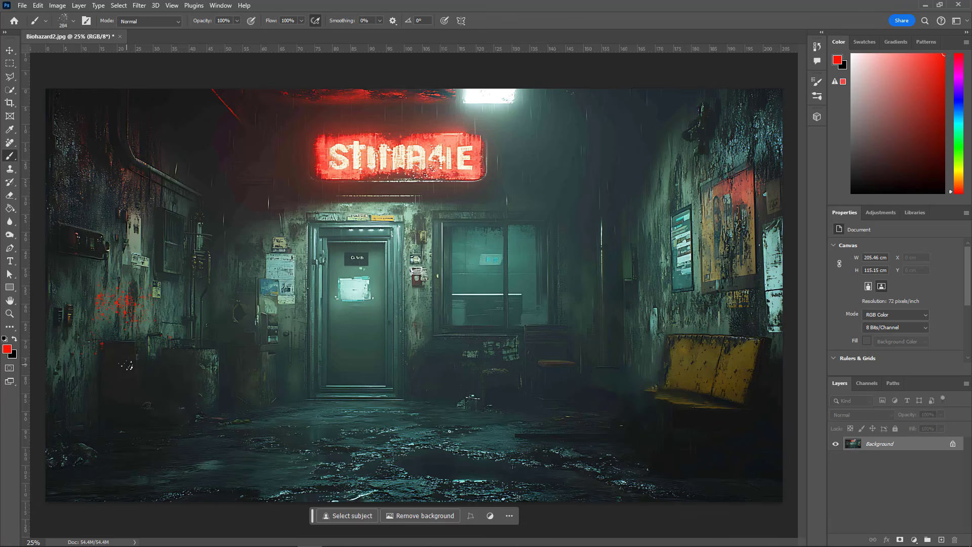
key(ctrl+s)
click(958, 6)
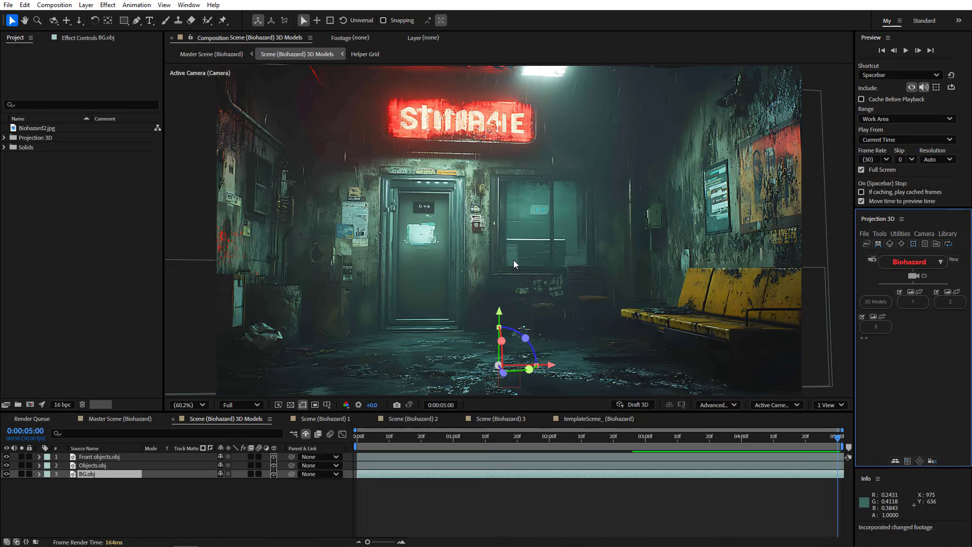
Step: Scrub back to the first frame to check the edited texture and reload BG.obj
drag(377, 433, 106, 426)
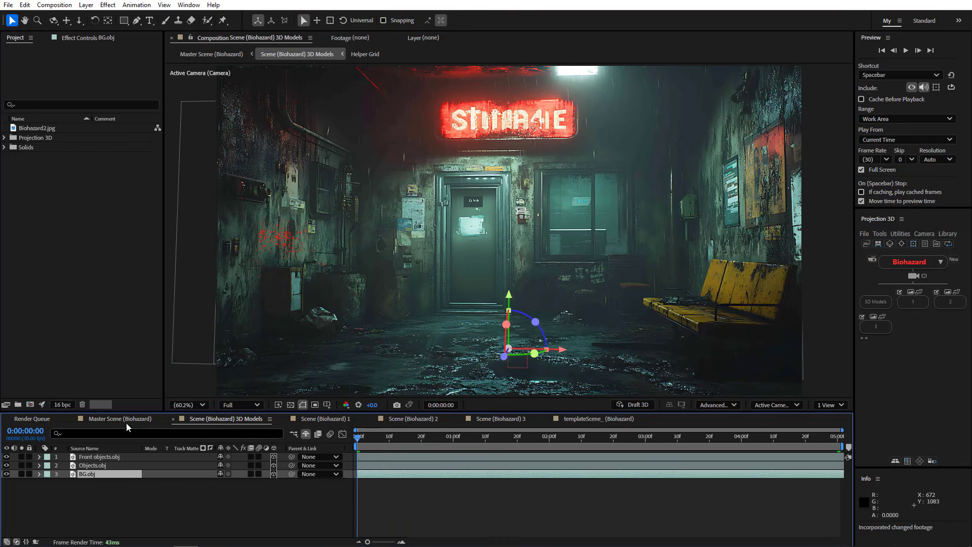
click(865, 244)
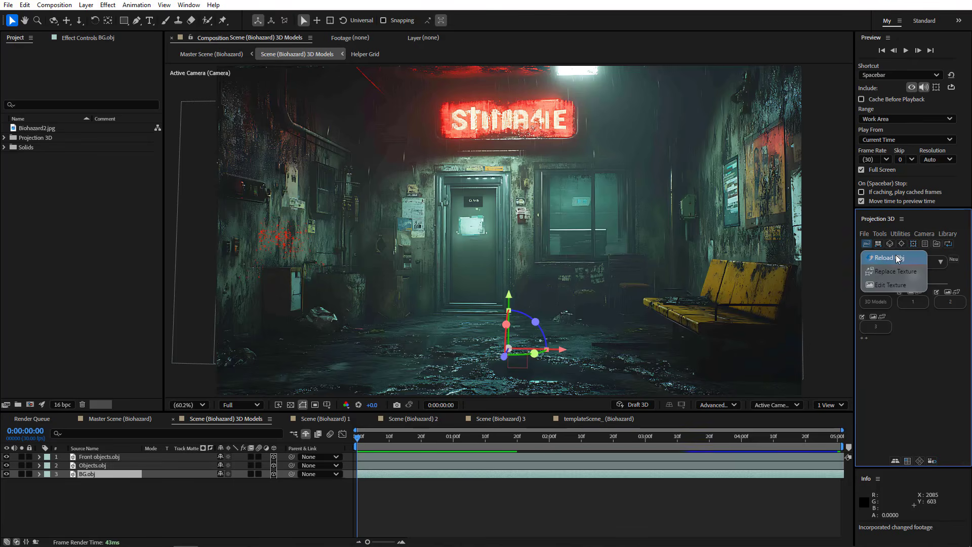
click(871, 258)
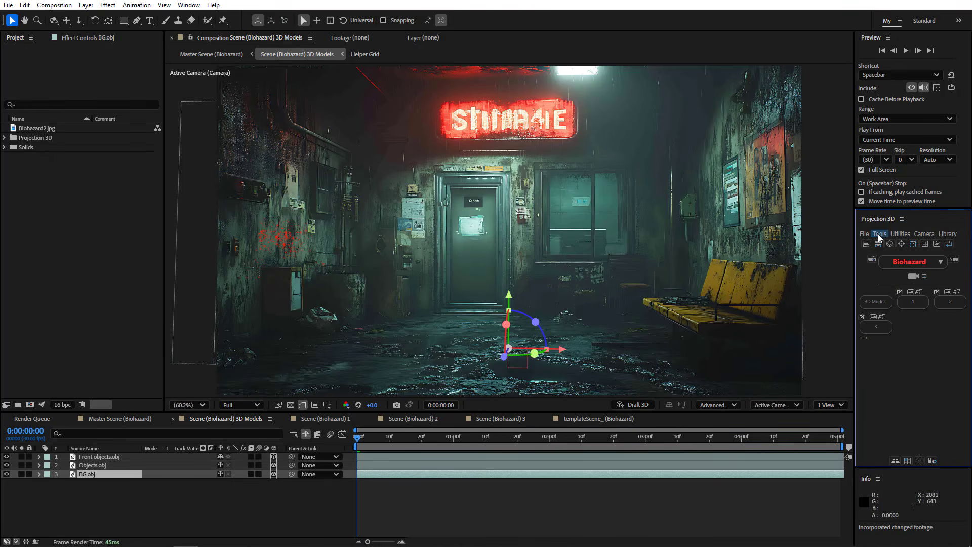
Step: Look over the options of the 3D-Object Converter and the Displace Tool, closing each without applying it
click(879, 233)
click(886, 263)
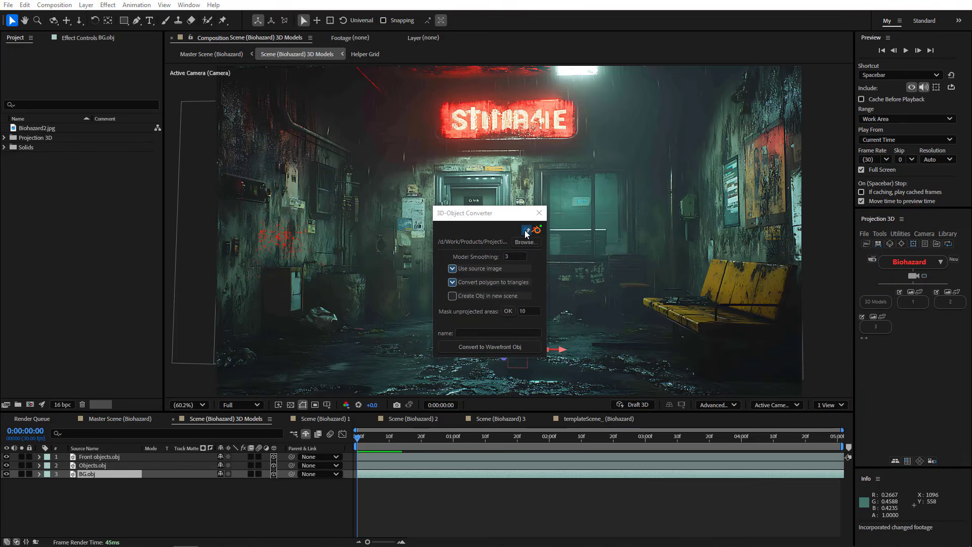
click(538, 212)
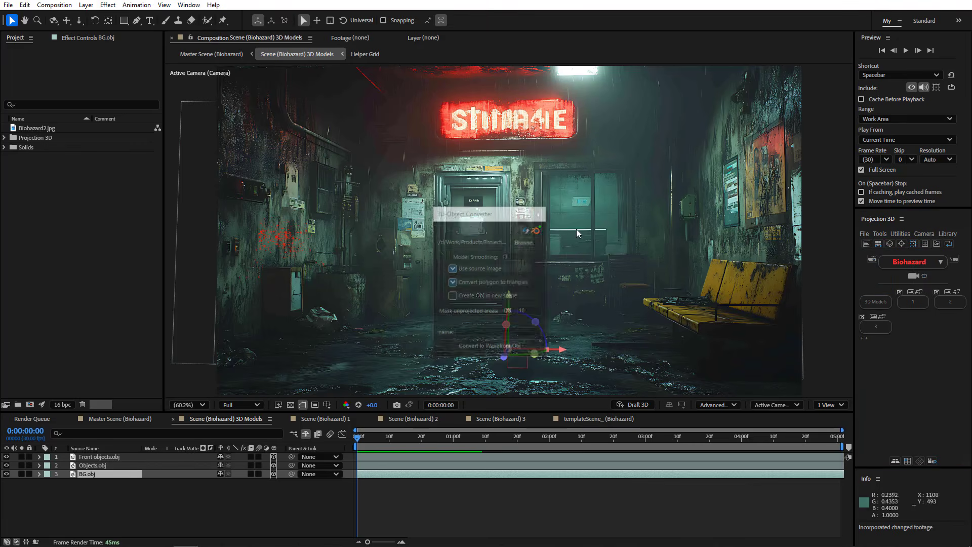
click(879, 235)
click(881, 281)
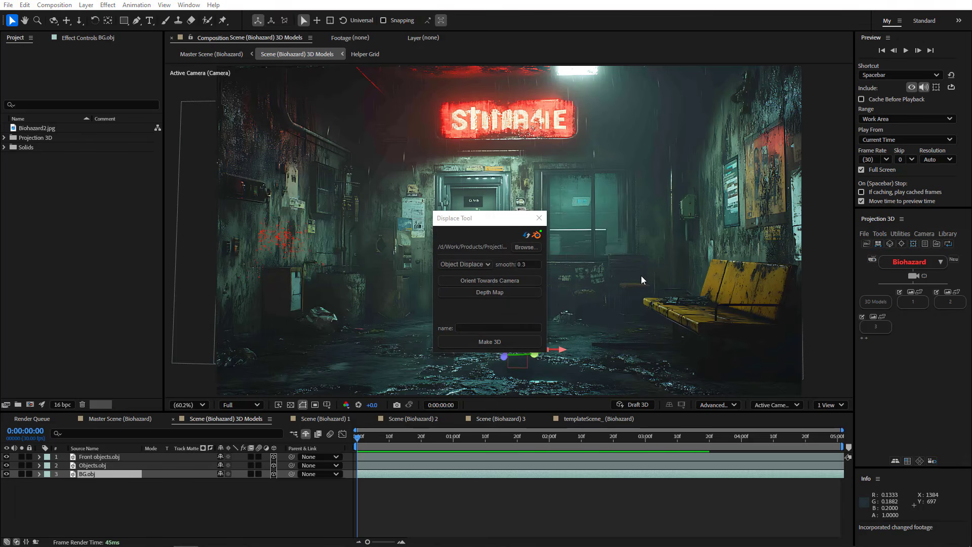
click(538, 218)
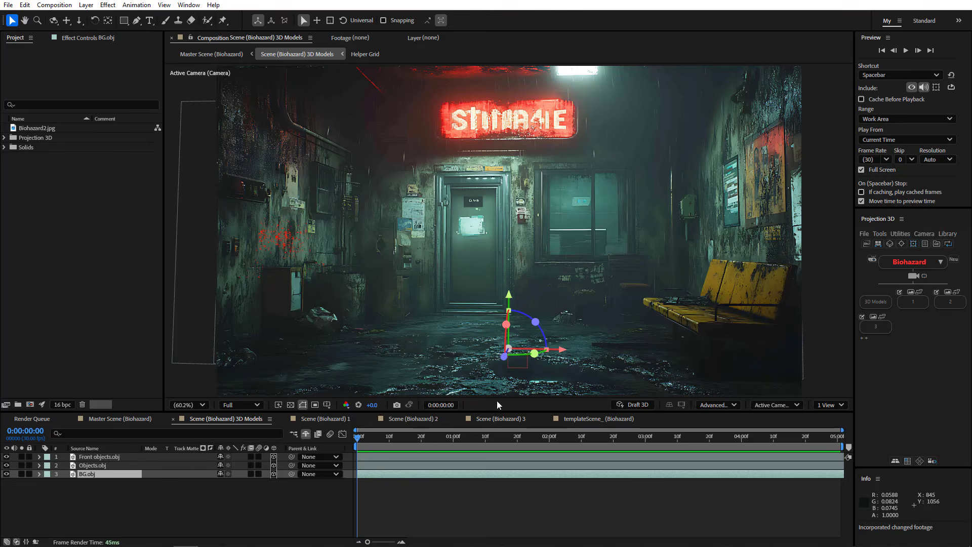
Step: In Scene (Biohazard) 3, place the Bottom layer's first Generate Position point on the floor at about 399.9, 1078.3
click(498, 417)
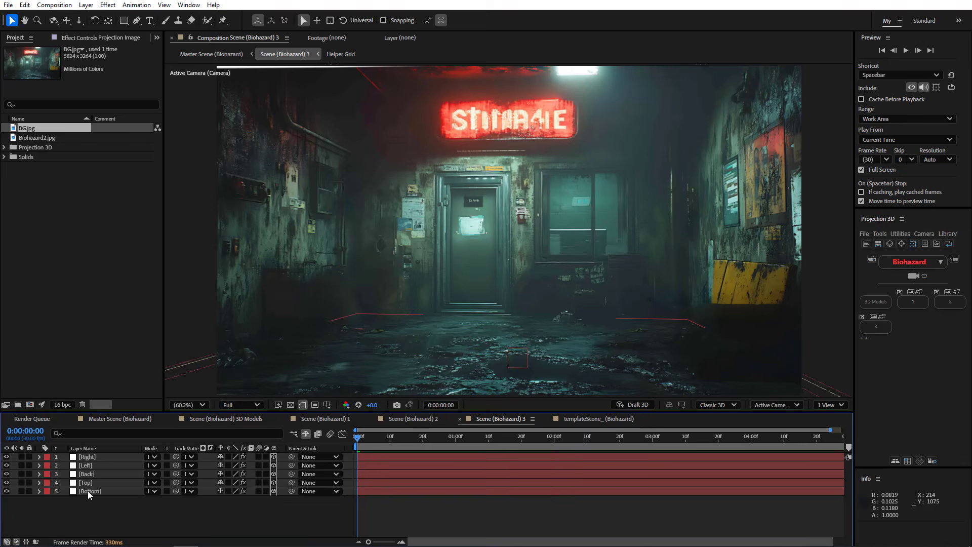
click(96, 491)
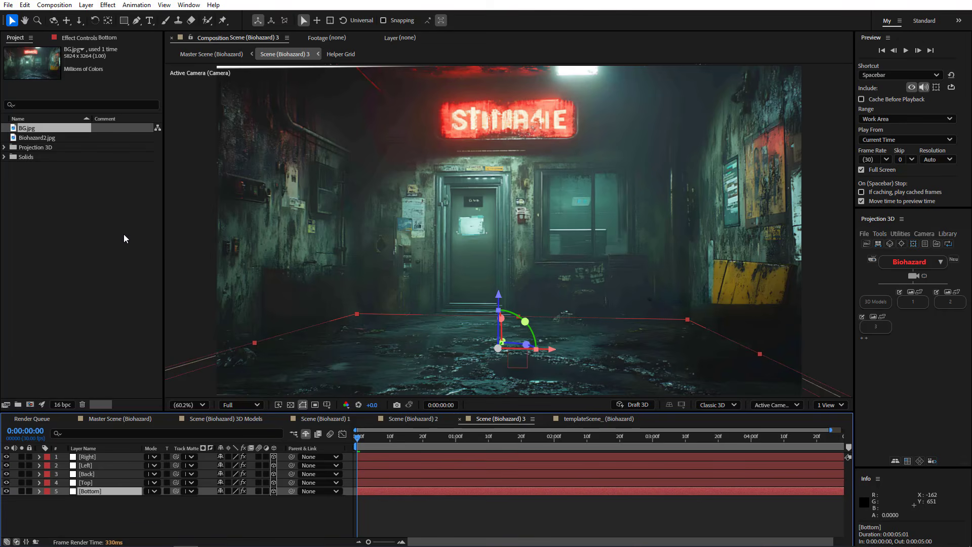
click(79, 38)
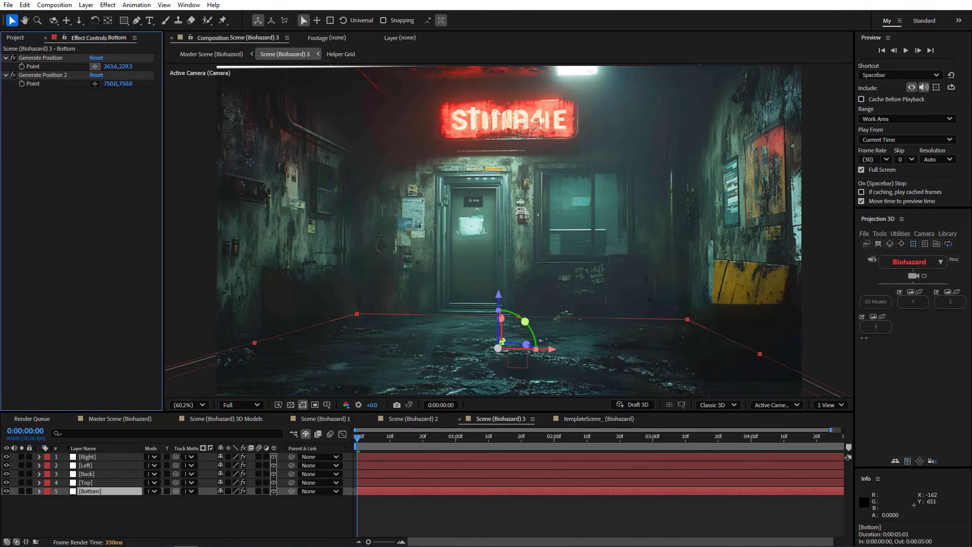
click(95, 66)
click(329, 372)
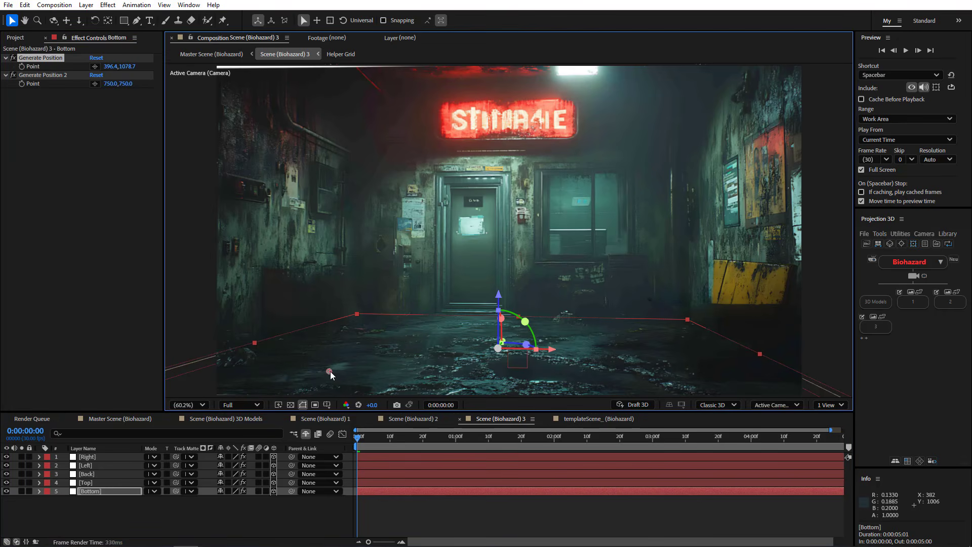
drag(329, 371, 331, 371)
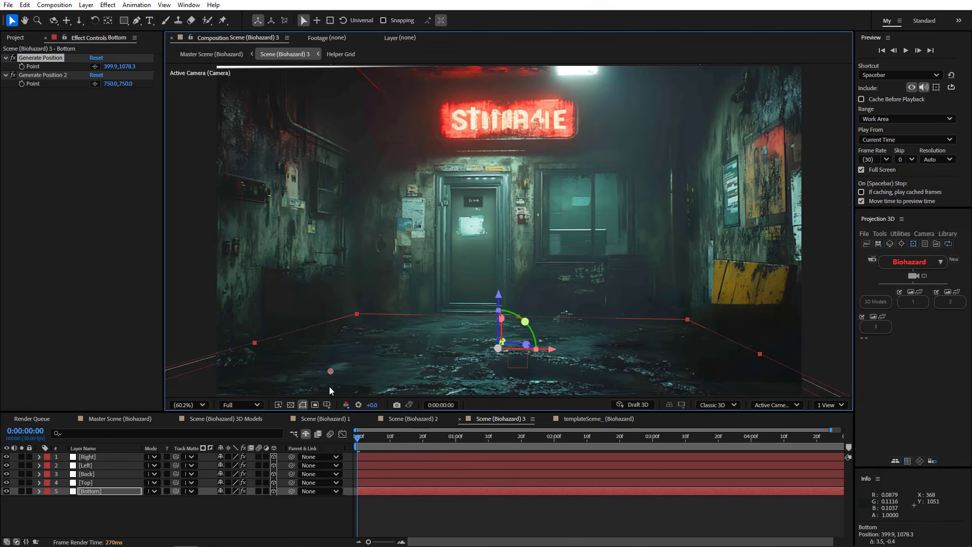
Step: Import the 3D model bomb.obj from the bomb folder at the generated floor position
click(863, 233)
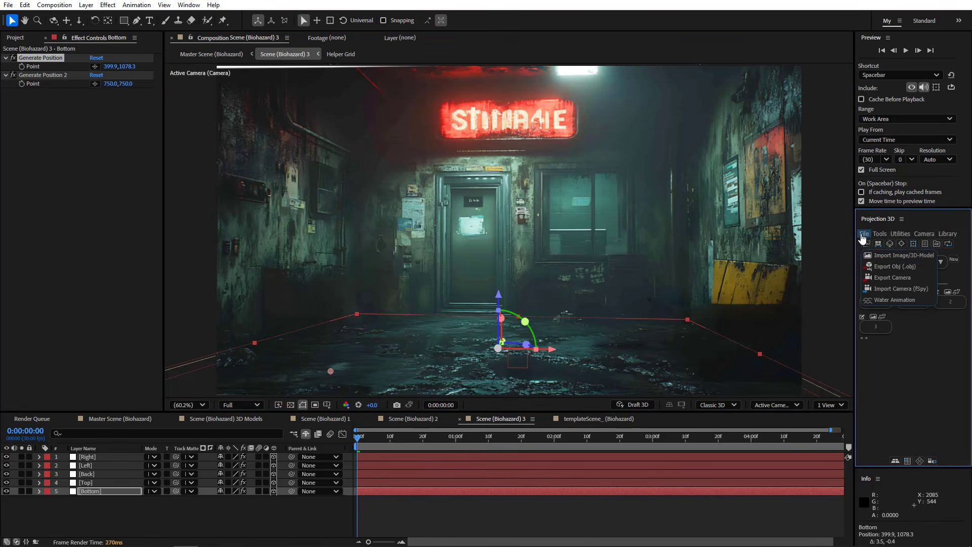
click(885, 255)
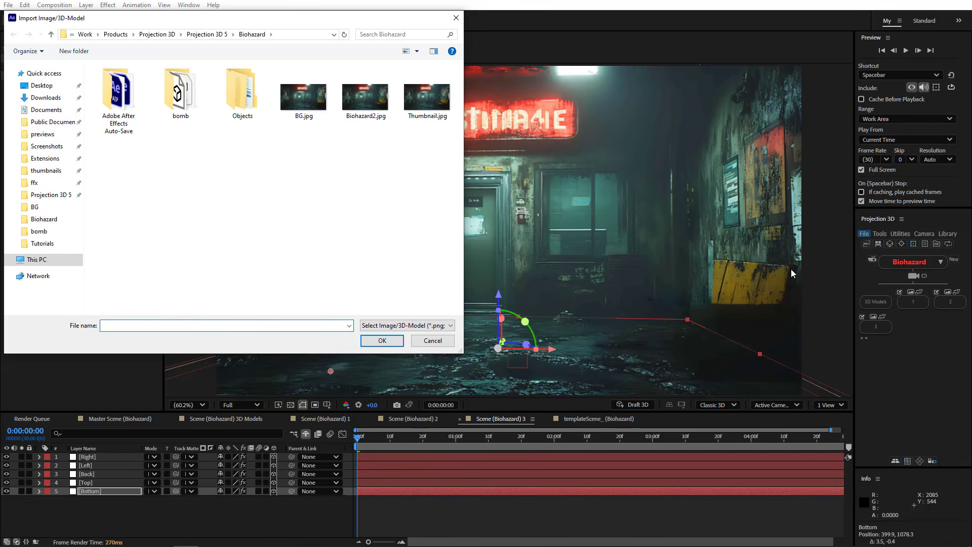
double_click(181, 98)
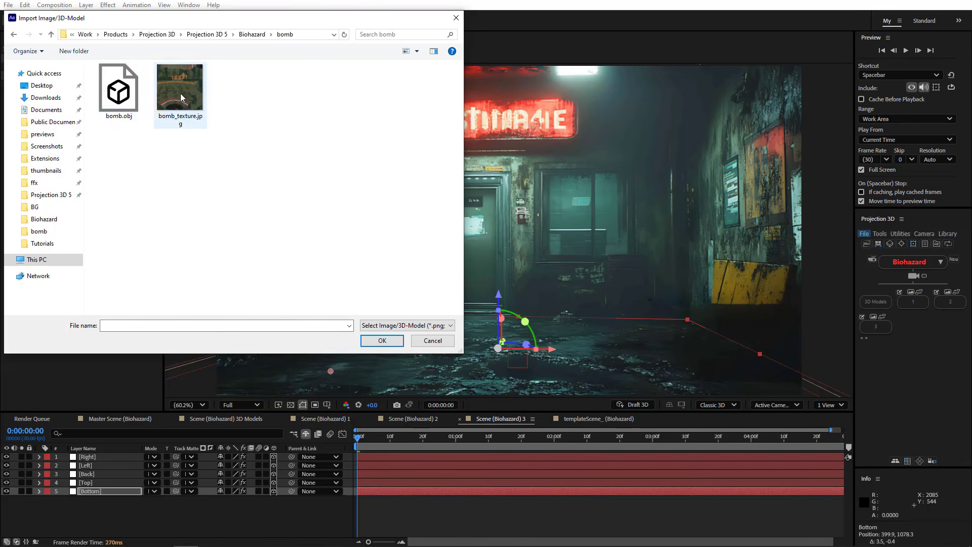
double_click(119, 91)
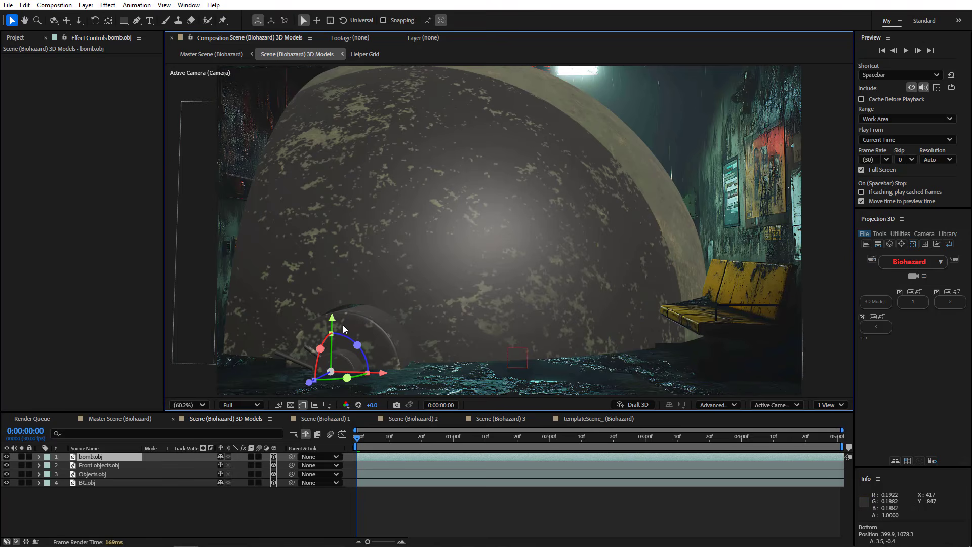
Step: Reduce the scale of bomb.obj to 2% on all axes
key(s)
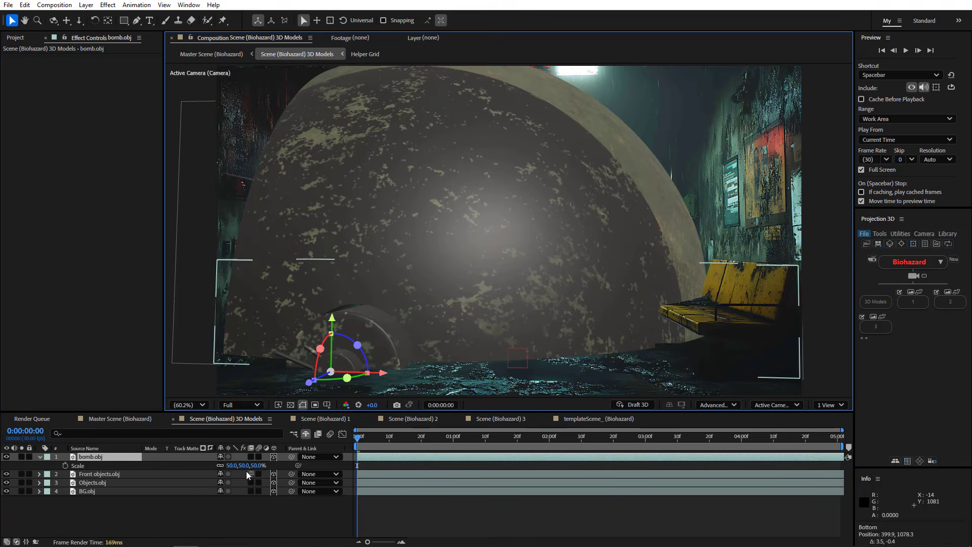
drag(229, 465, 205, 466)
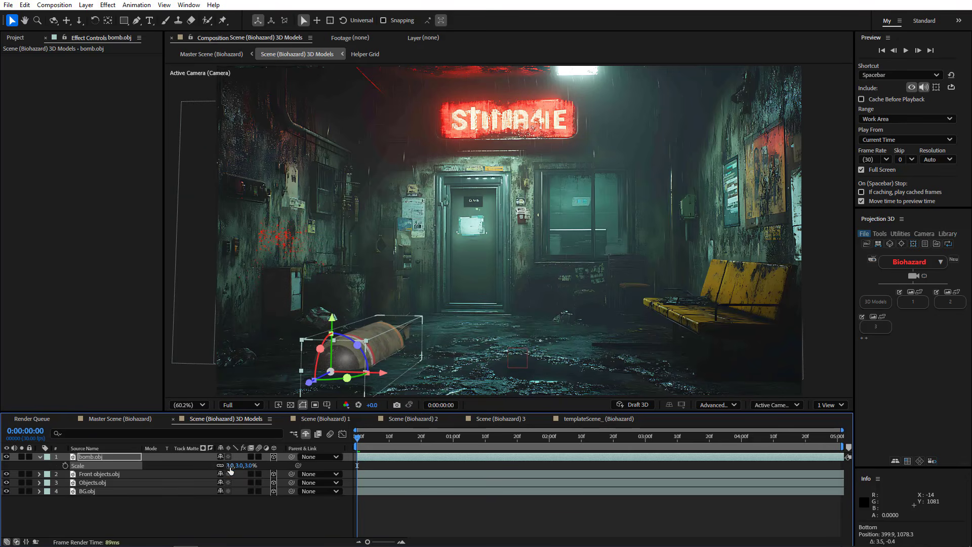
click(229, 465)
text(2)
key(Return)
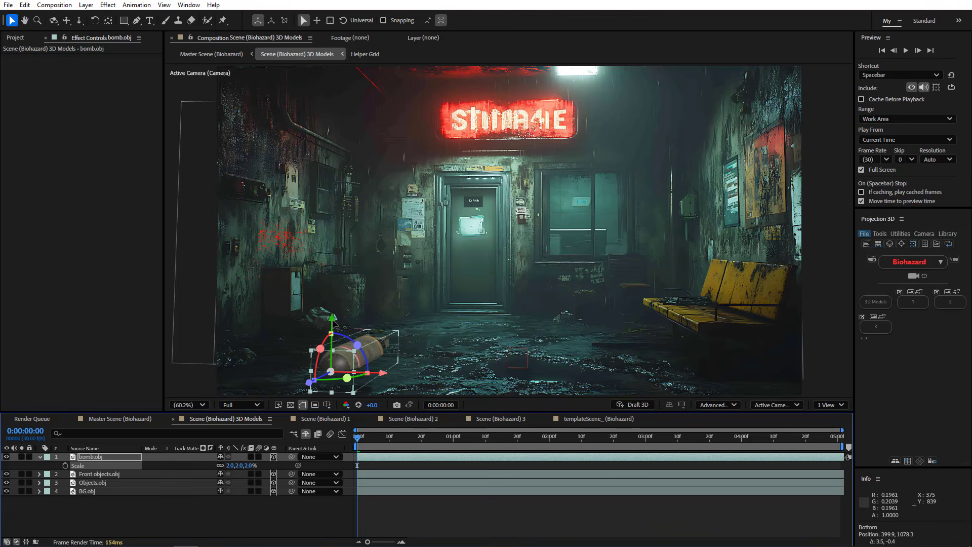
Step: Position bomb.obj on the floor at about -834.5, -68.9, -637.2 and turn it to an orientation of about 180°, 55.1°, 180°
mouse_move(339, 324)
mouse_down()
mouse_move(340, 310)
mouse_move(339, 324)
mouse_up()
drag(330, 367, 293, 365)
mouse_move(299, 315)
mouse_down()
mouse_move(303, 302)
mouse_move(302, 315)
mouse_up()
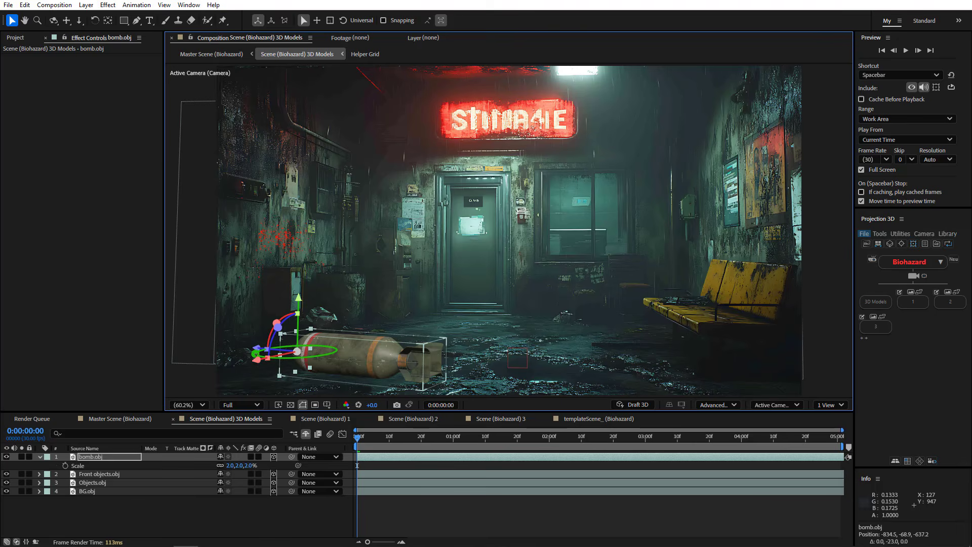
drag(256, 353, 285, 354)
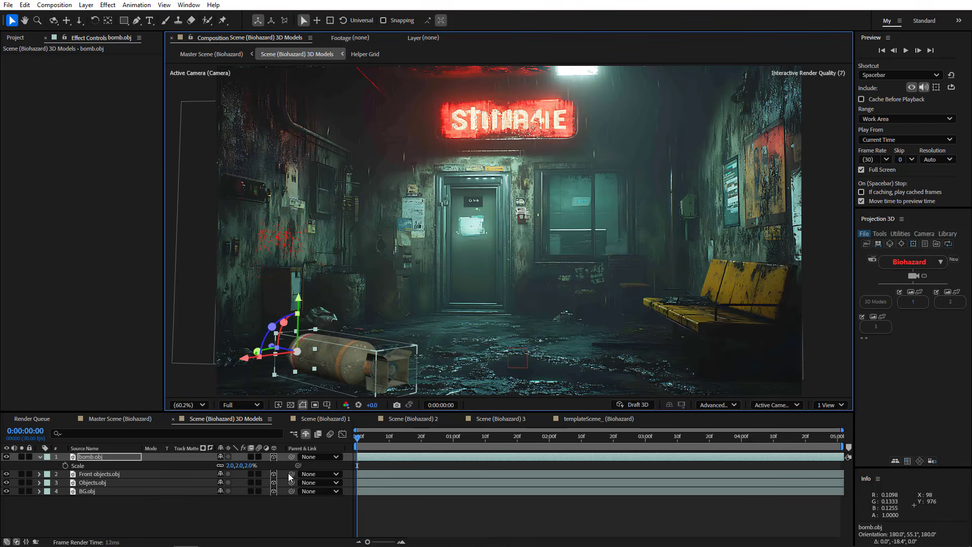
click(141, 514)
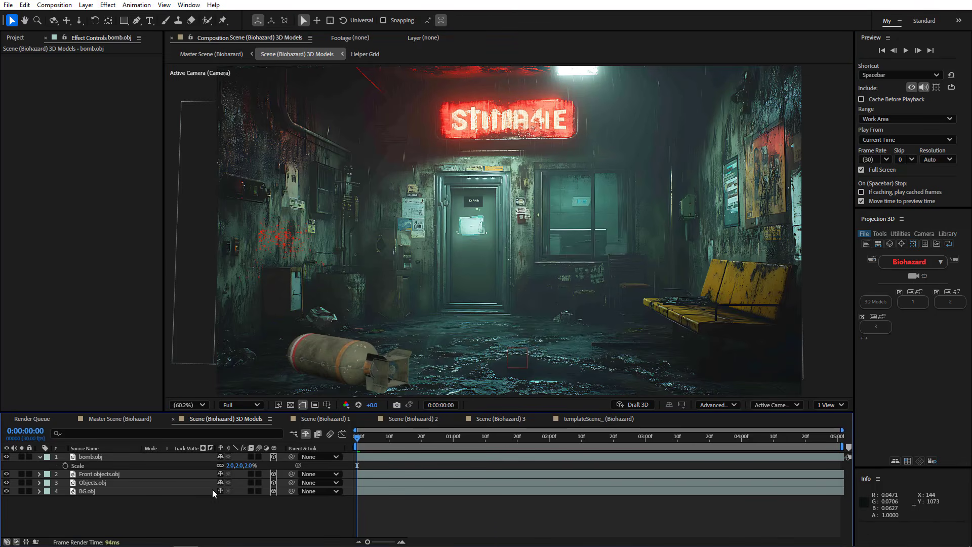
Step: Add an Environment light to Scene (Biohazard) 3D Models with 100% intensity, Casts Shadows enabled and 100% shadow darkness
drag(392, 438, 346, 464)
click(274, 457)
right_click(127, 510)
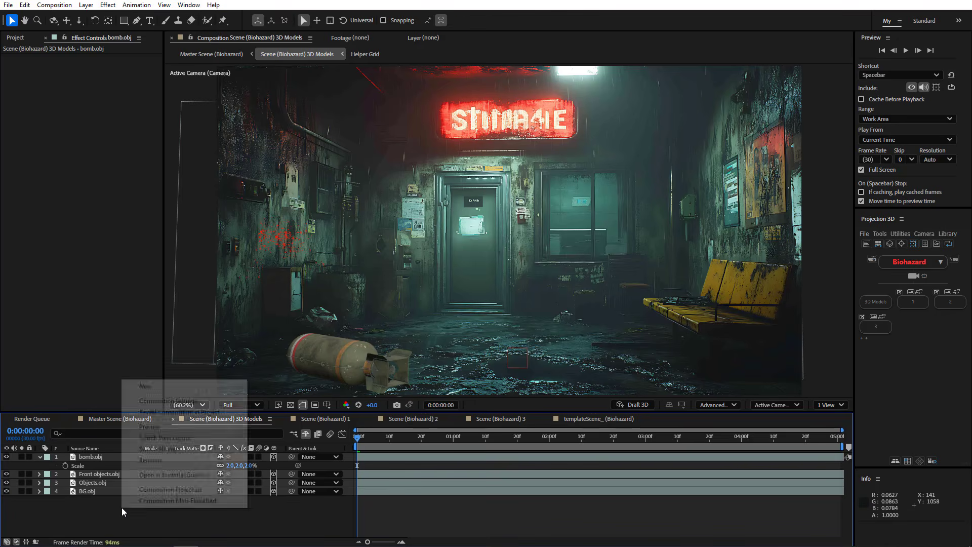
mouse_move(151, 386)
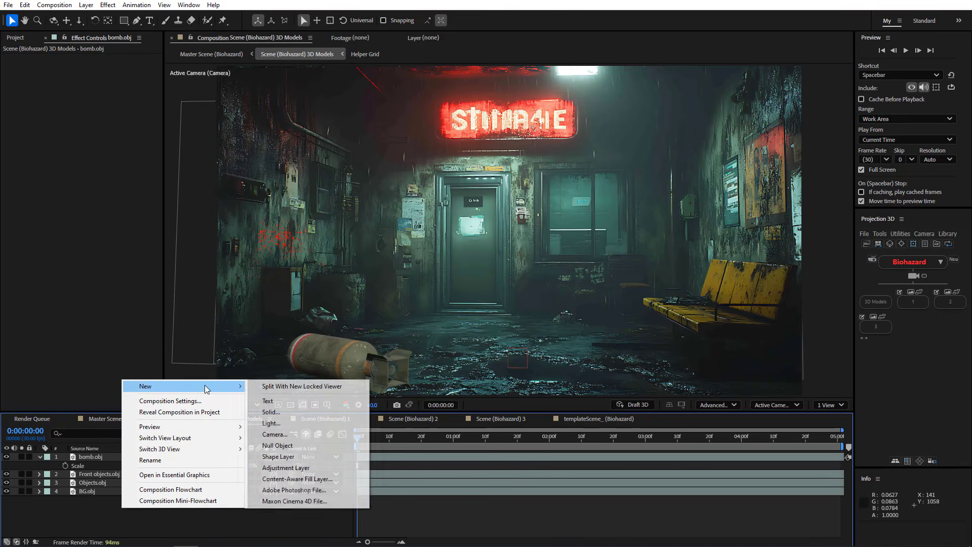
click(272, 423)
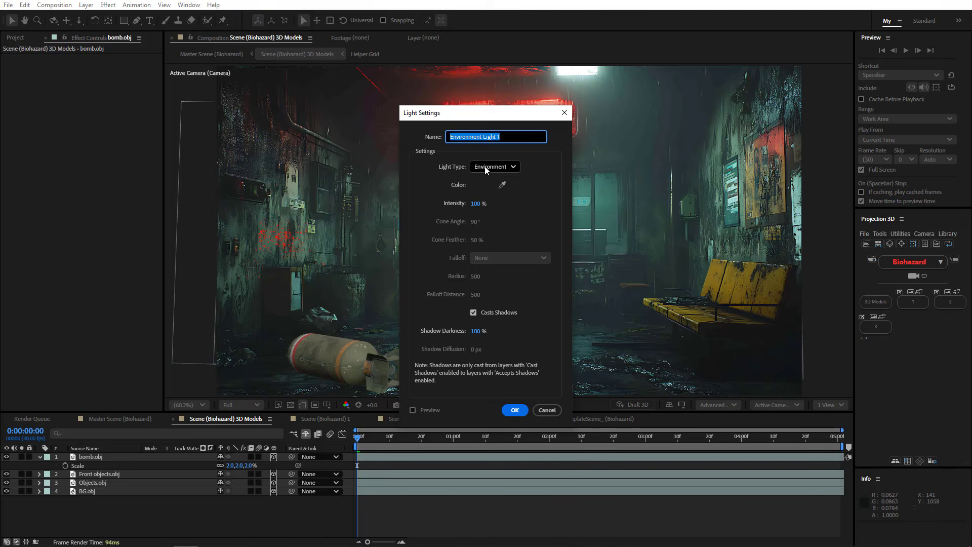
click(473, 312)
click(473, 312)
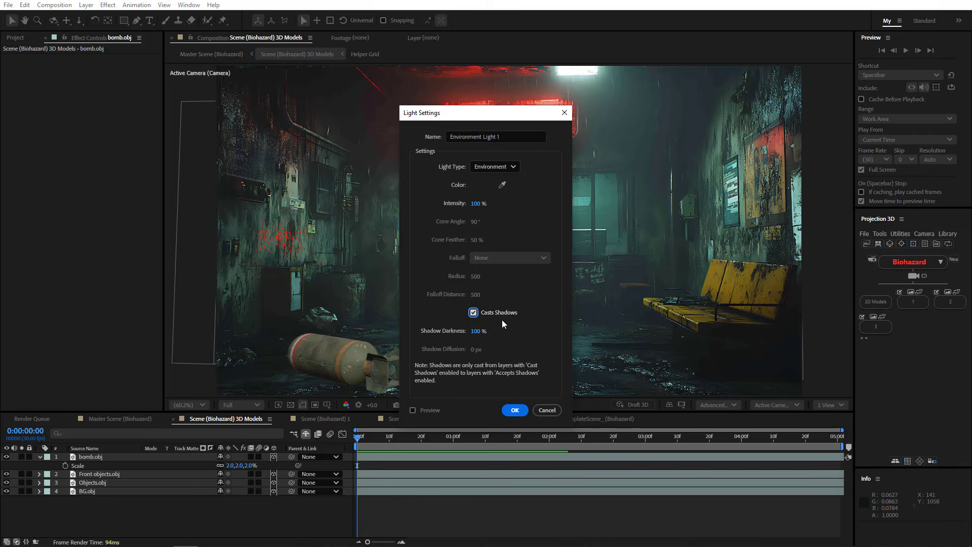
click(514, 409)
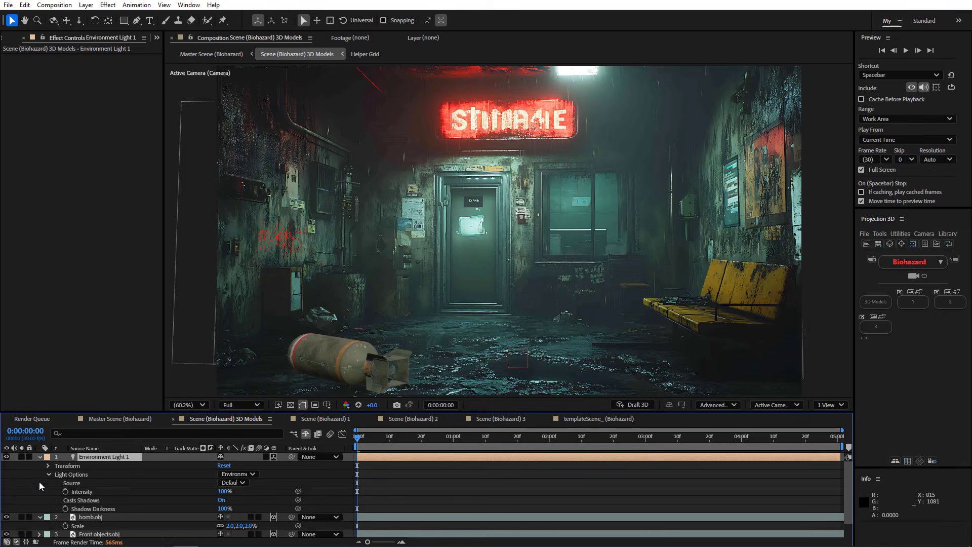
Step: Add Biohazard2.jpg from the project to the composition, directly below Environment Light 1
click(39, 456)
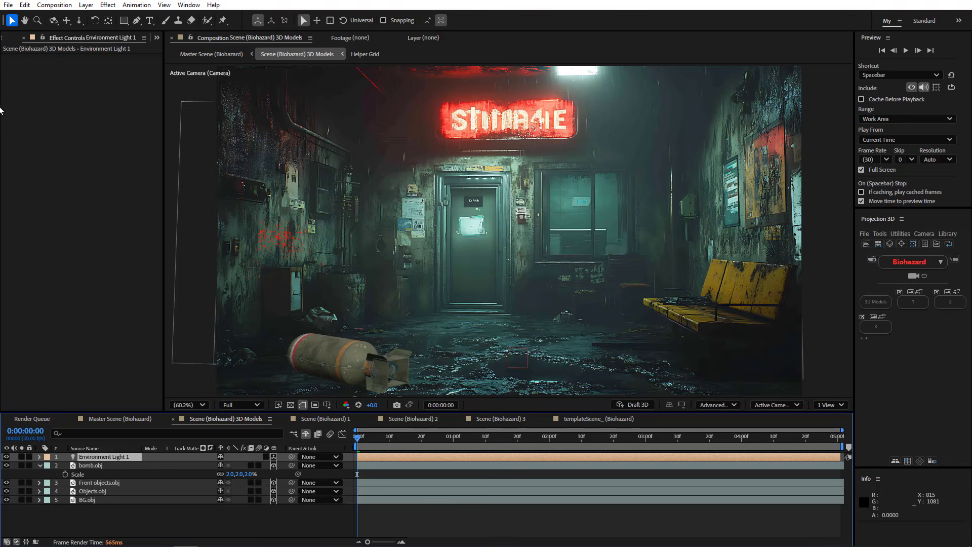
click(5, 40)
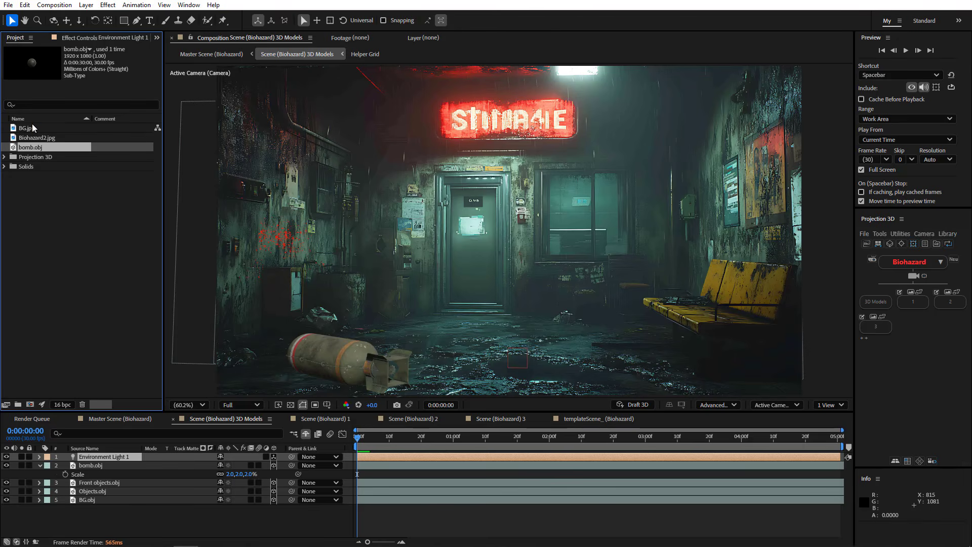
click(26, 137)
drag(31, 138, 101, 465)
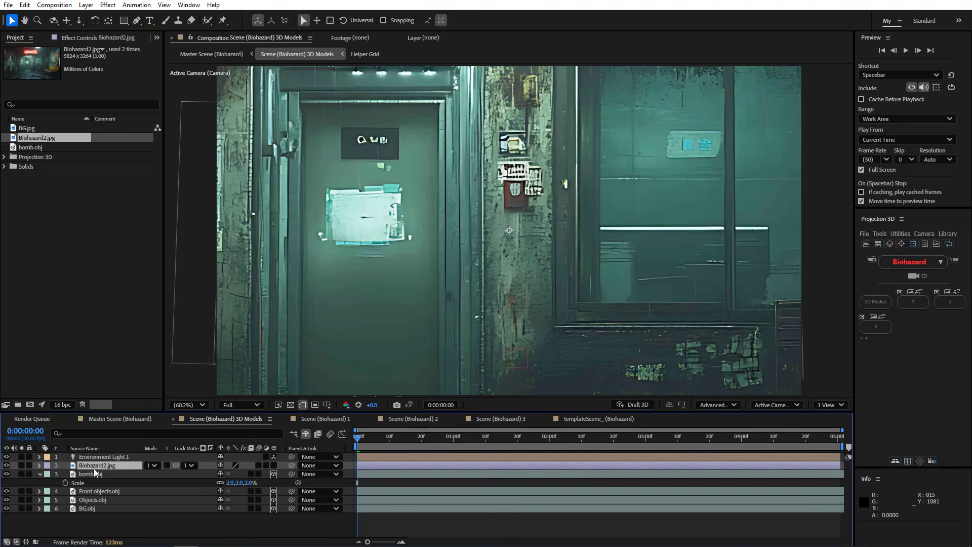
Step: Set the source of Environment Light 1 to Biohazard2.jpg
click(39, 456)
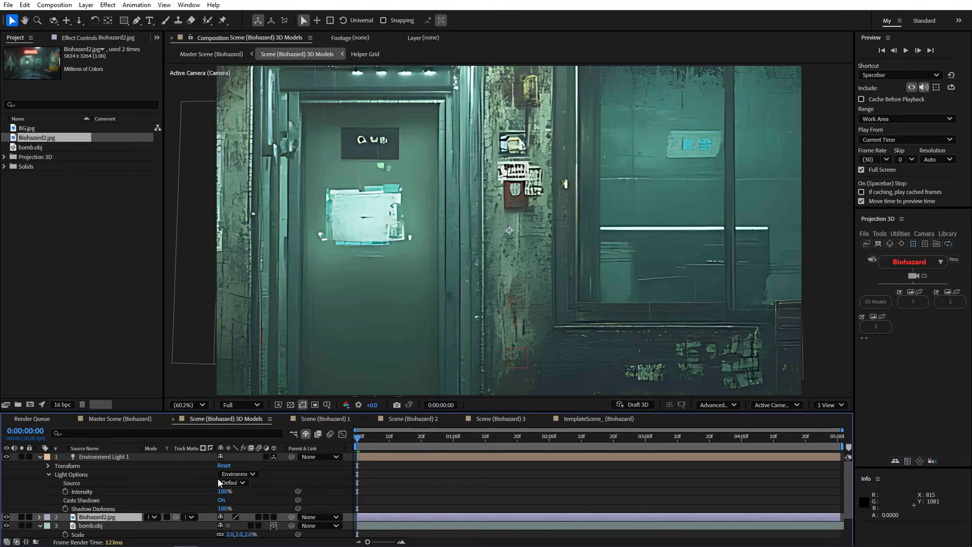
click(236, 482)
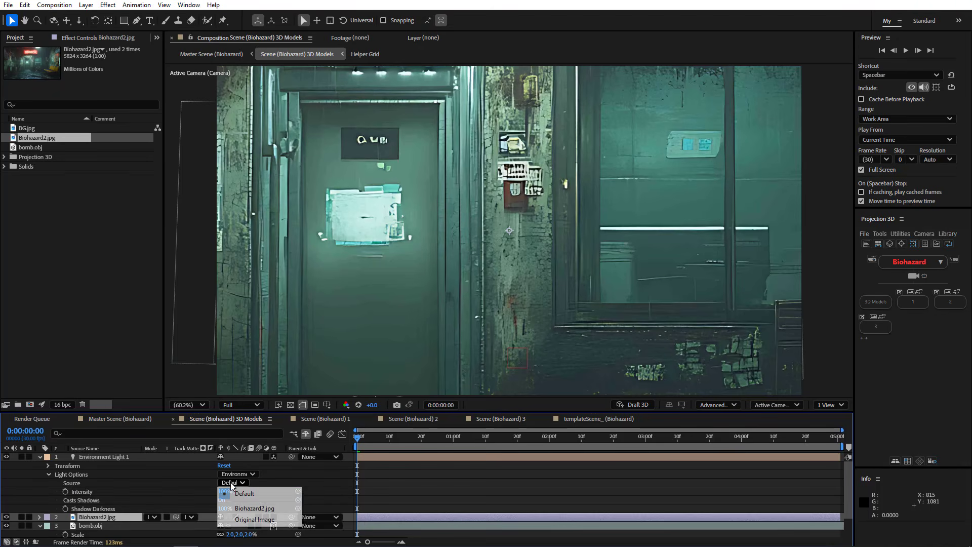
click(256, 509)
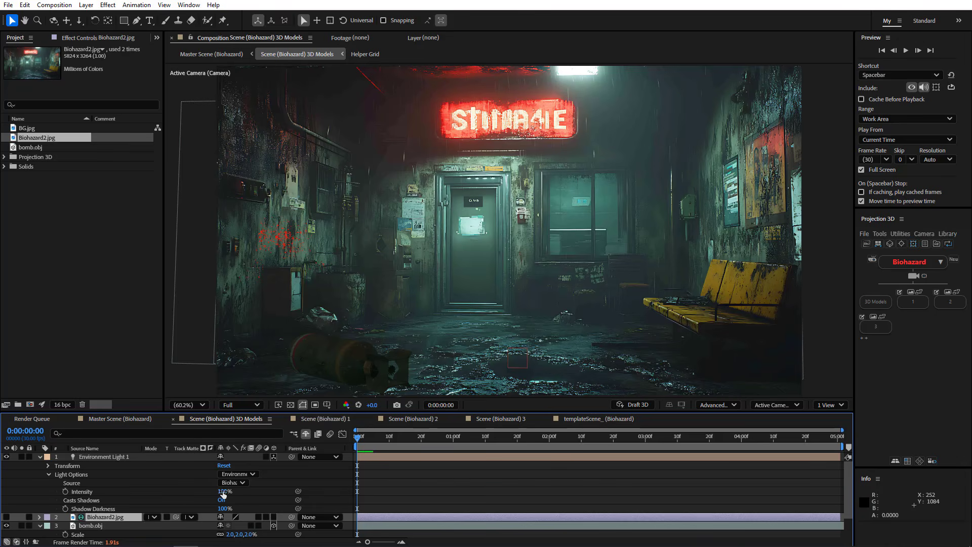
Step: Set Environment Light 1's intensity to 132% and its Y Rotation to 114°
drag(223, 491, 242, 491)
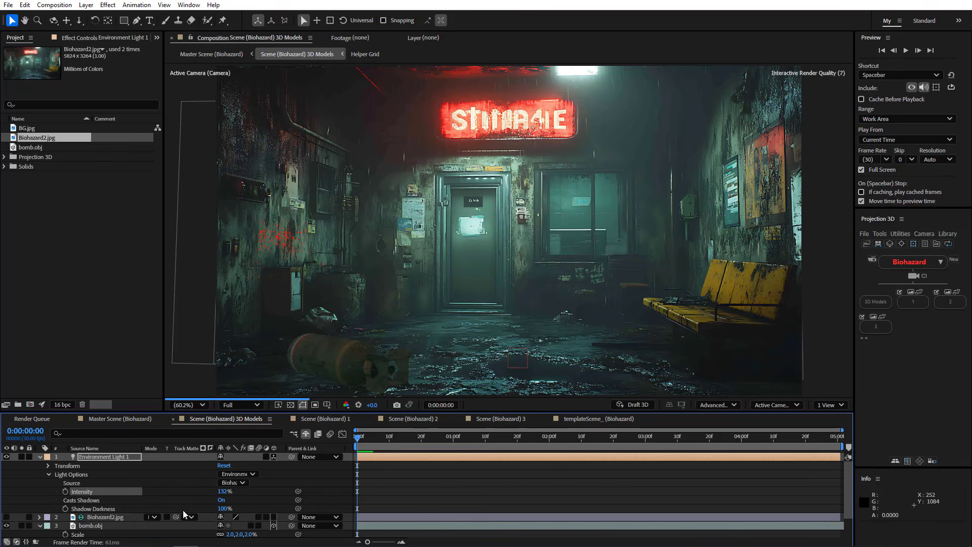
click(49, 465)
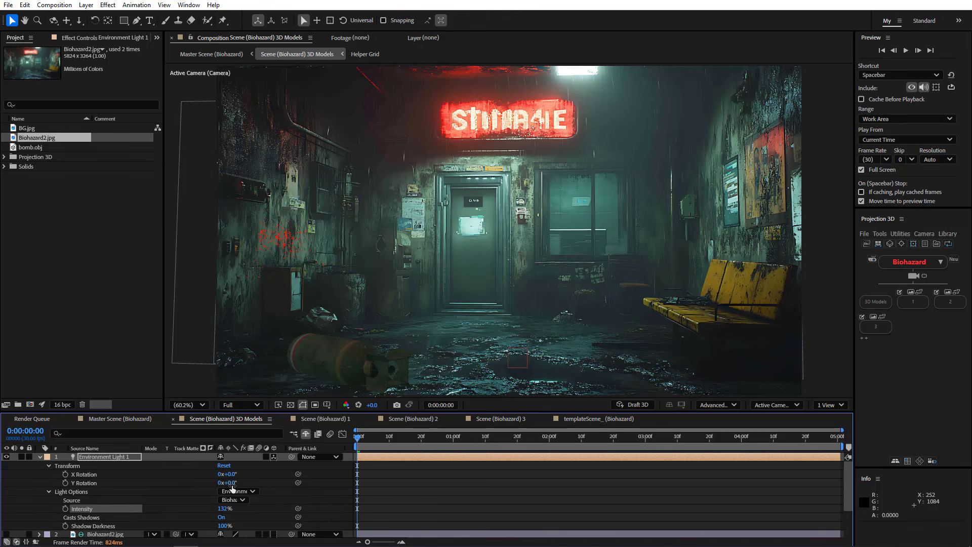
drag(232, 484, 287, 480)
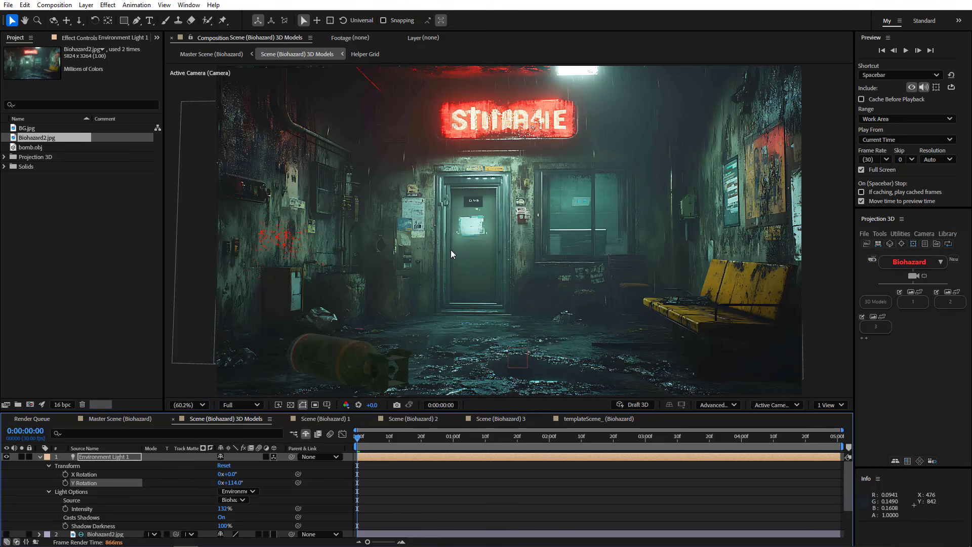
click(40, 457)
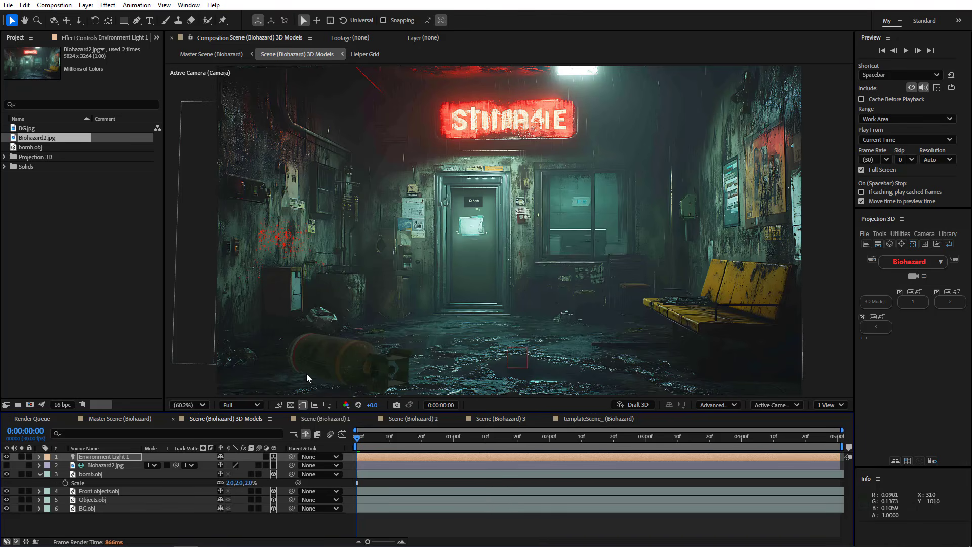
Step: Move bomb.obj across the floor to about -742.4, -68.9, -505.4
click(97, 474)
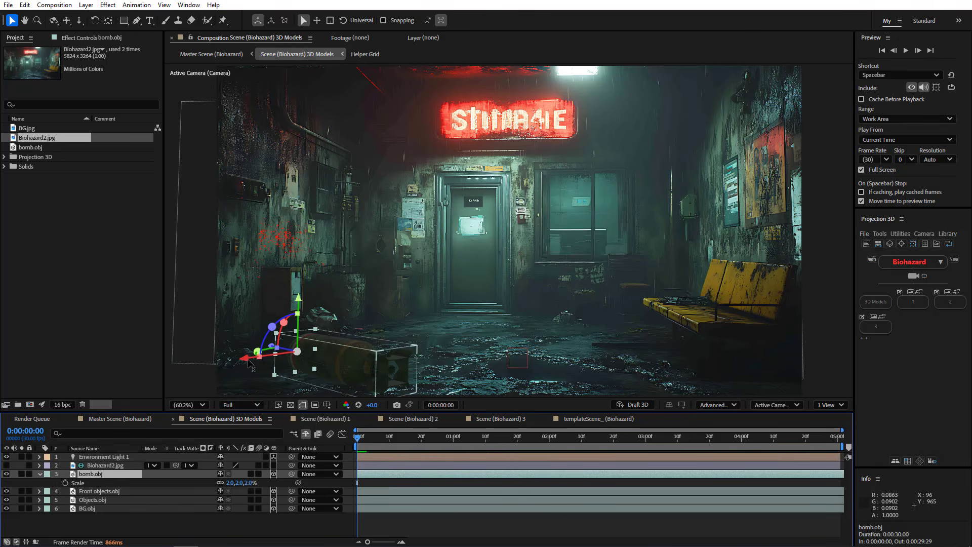
drag(245, 366, 282, 359)
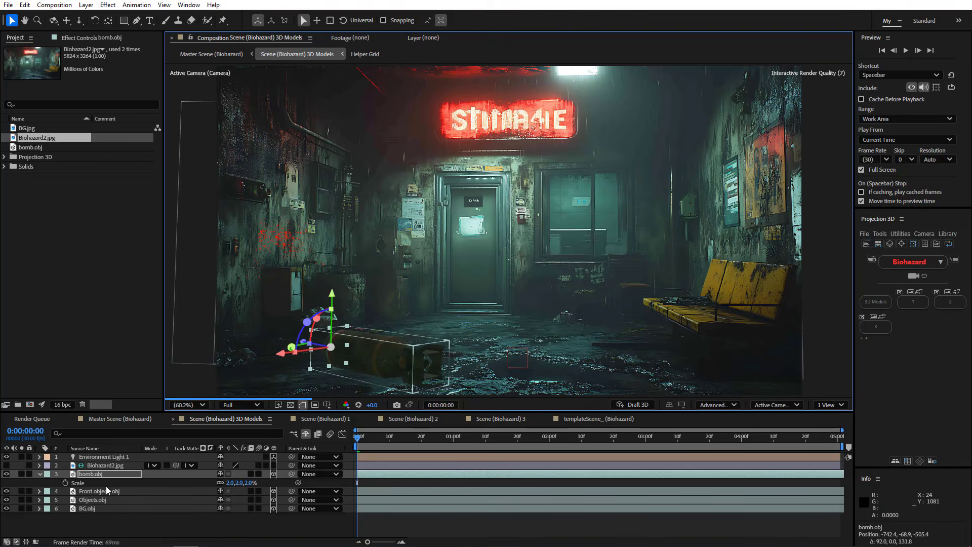
Step: Create a white 4000 × 4000 px solid and make it a 3D layer
right_click(105, 521)
mouse_move(182, 400)
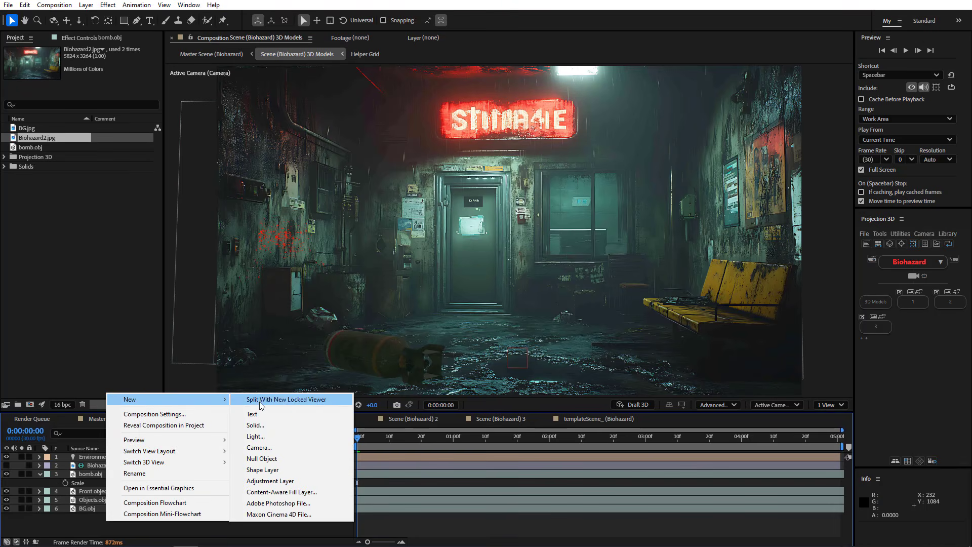
click(276, 426)
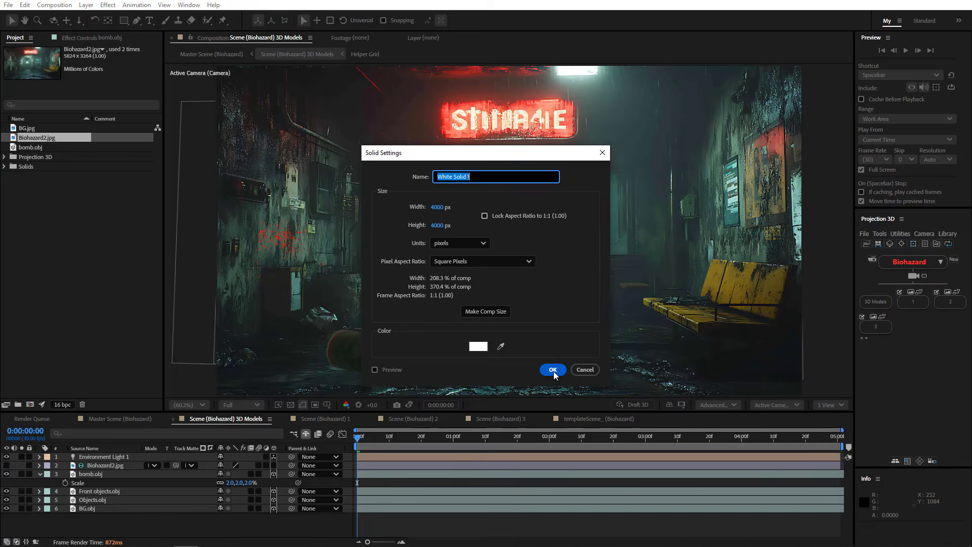
click(553, 370)
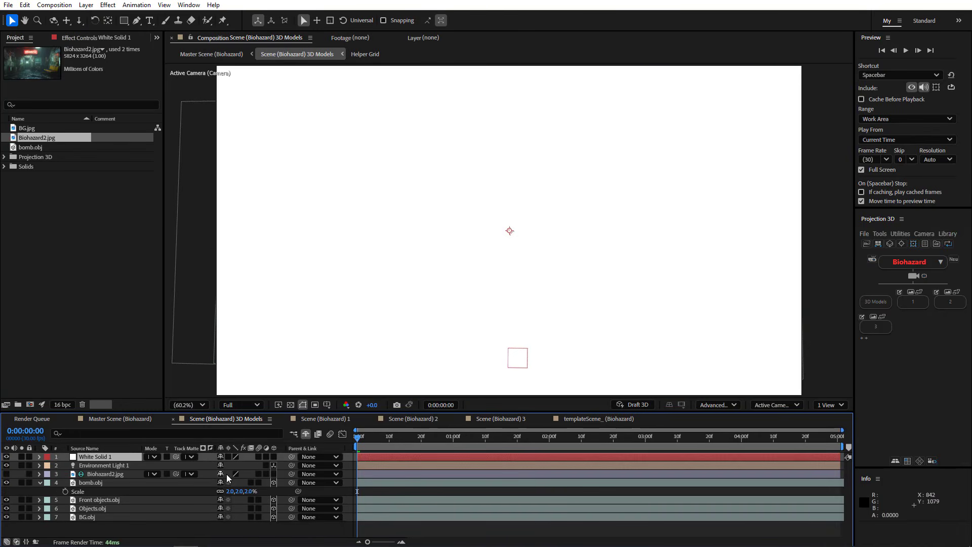
click(274, 456)
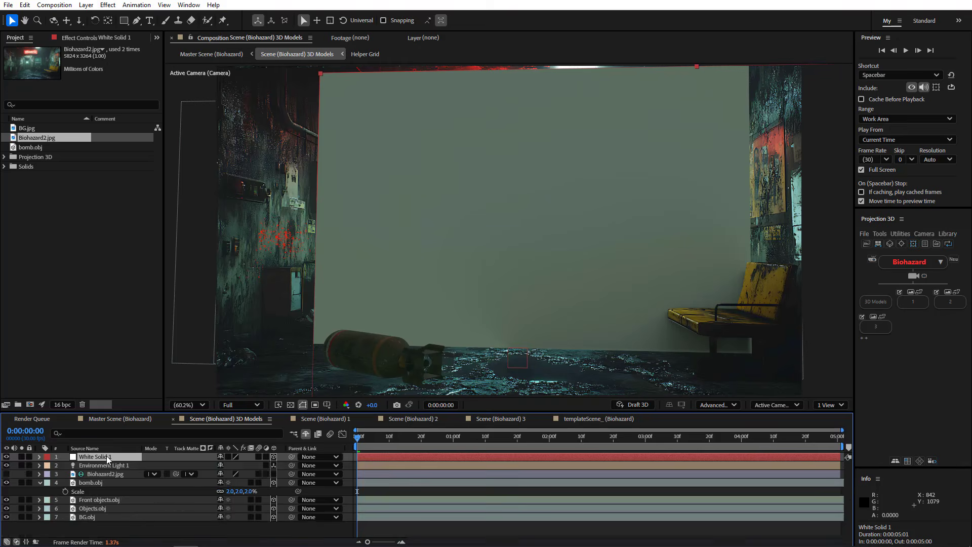
Step: Lay White Solid 1 flat by setting its X Rotation to 90°
key(r)
click(230, 474)
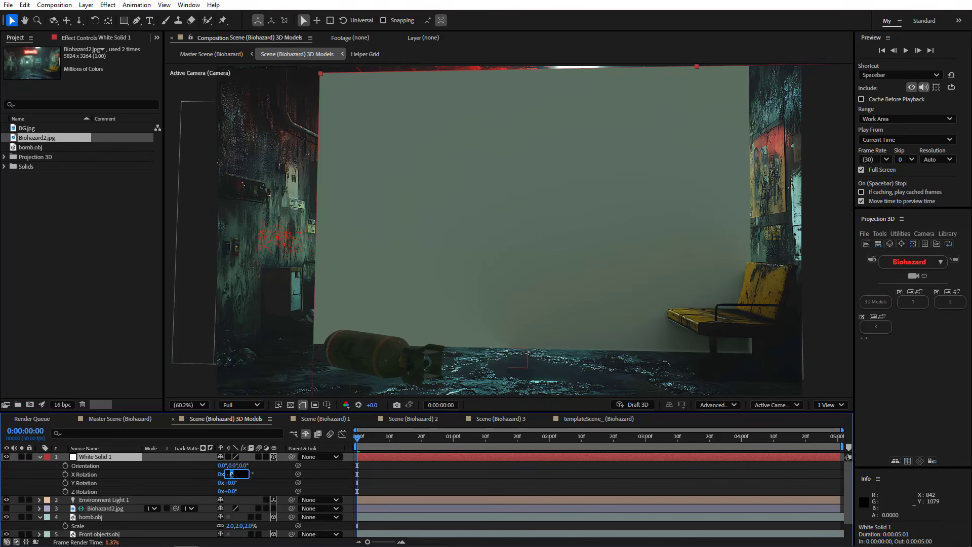
key(Return)
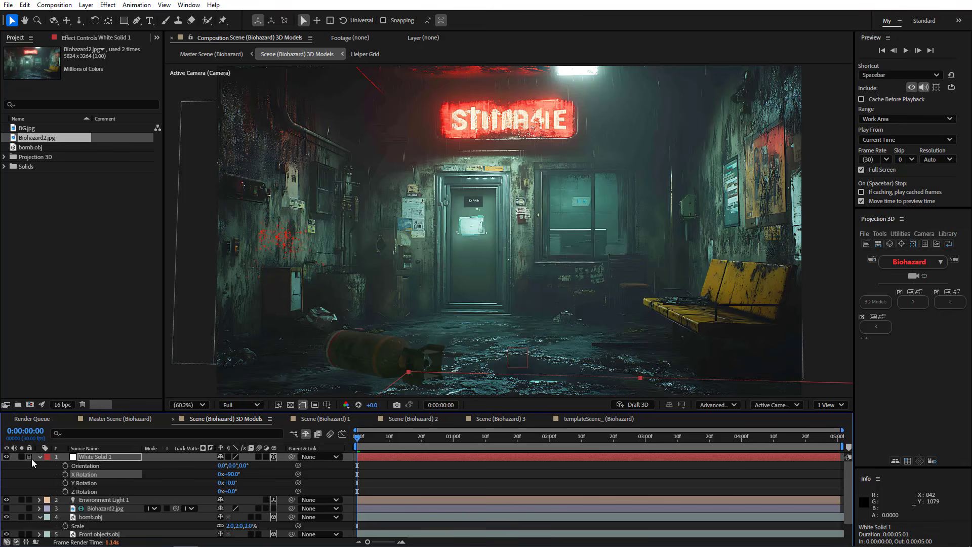
Step: Copy bomb.obj's position to White Solid 1 and lower the solid beneath the bomb to about -742.4, -0.1, -505.4
click(90, 517)
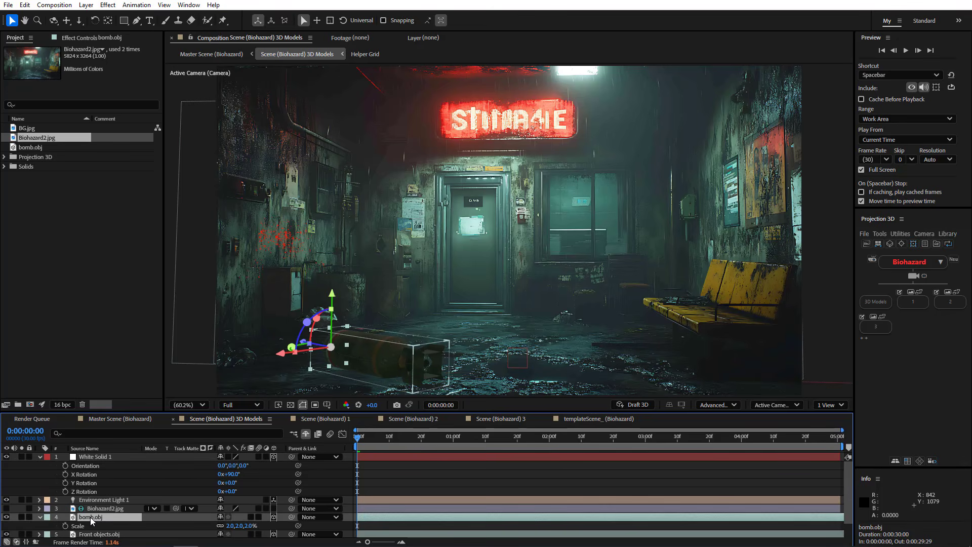
key(p)
click(87, 526)
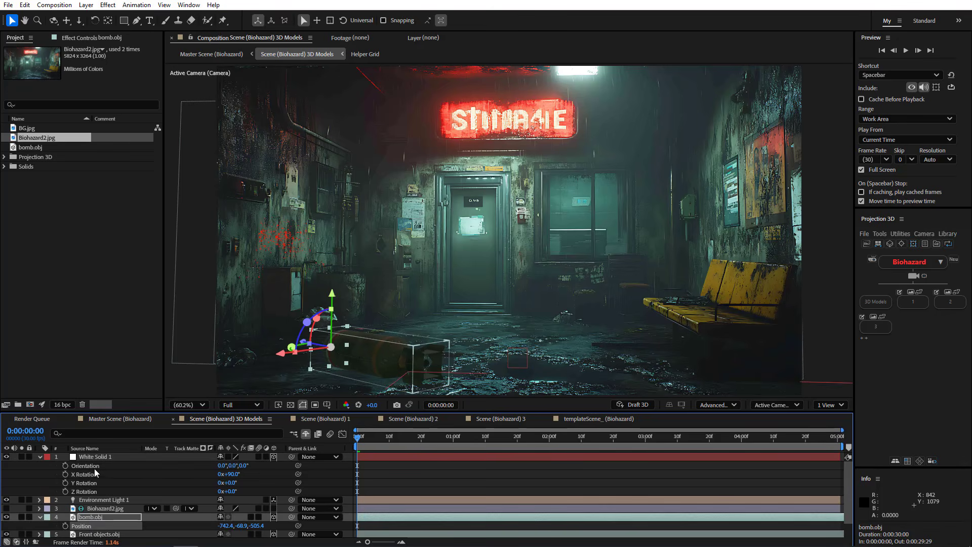
click(99, 456)
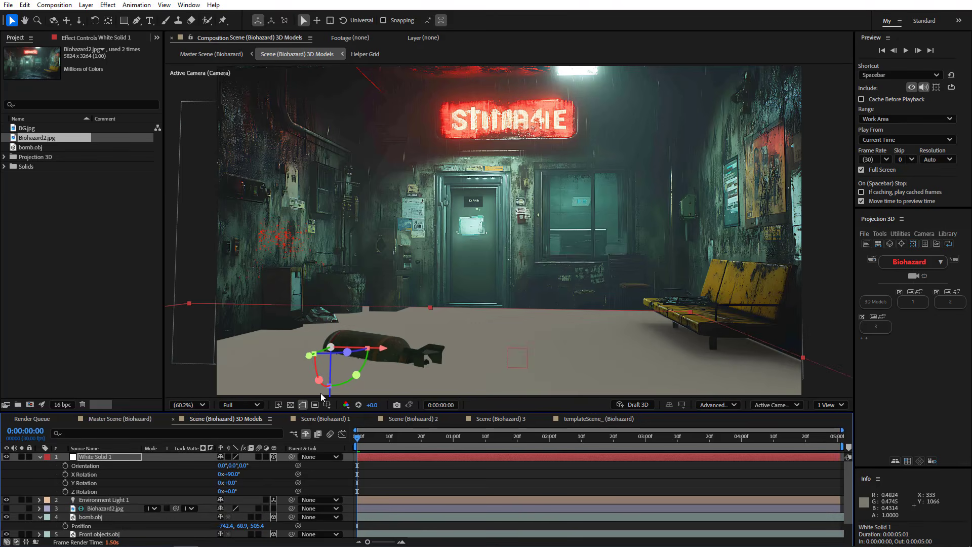
drag(329, 393, 329, 414)
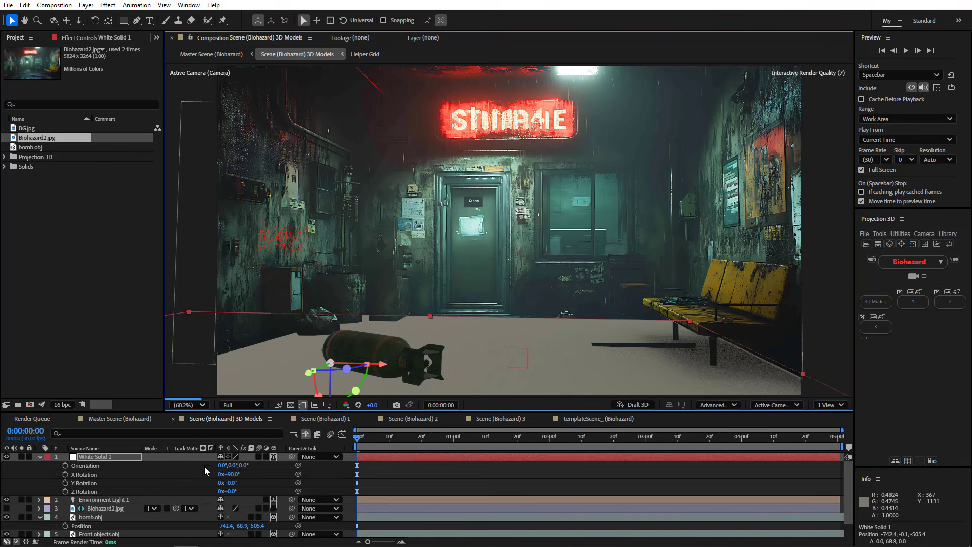
click(39, 456)
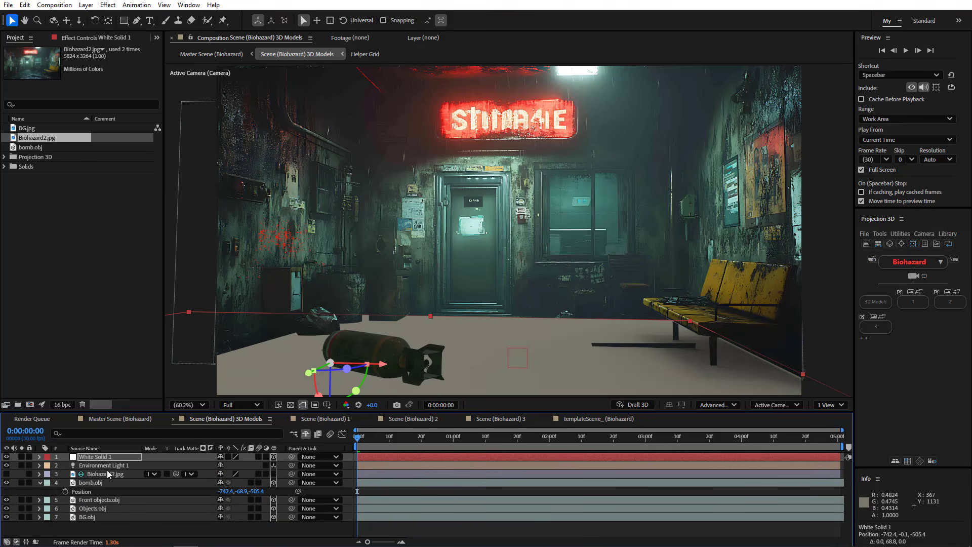
Step: Set the Advanced 3D shadow Casting Box Center to -742, -68, -505 and the Casting Box Size to 982
click(99, 483)
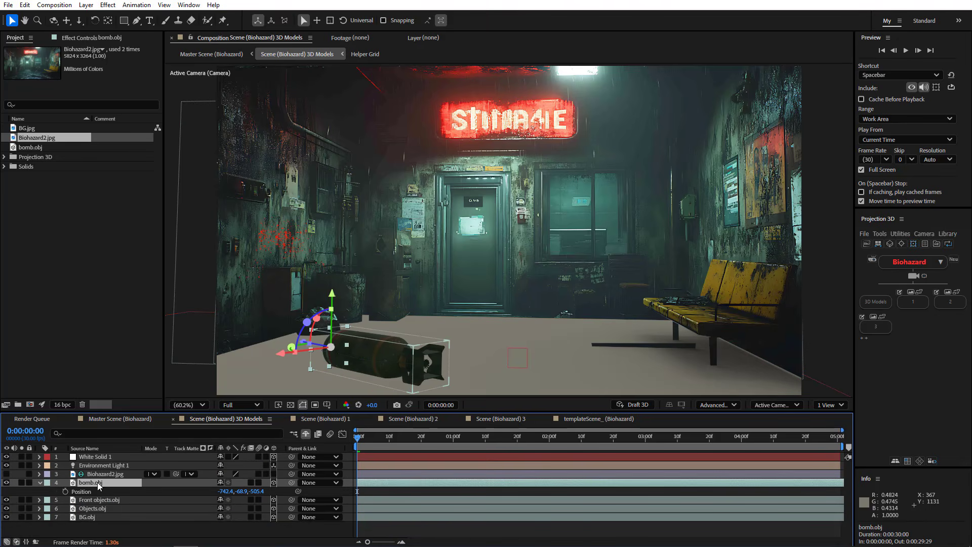
click(710, 405)
click(712, 461)
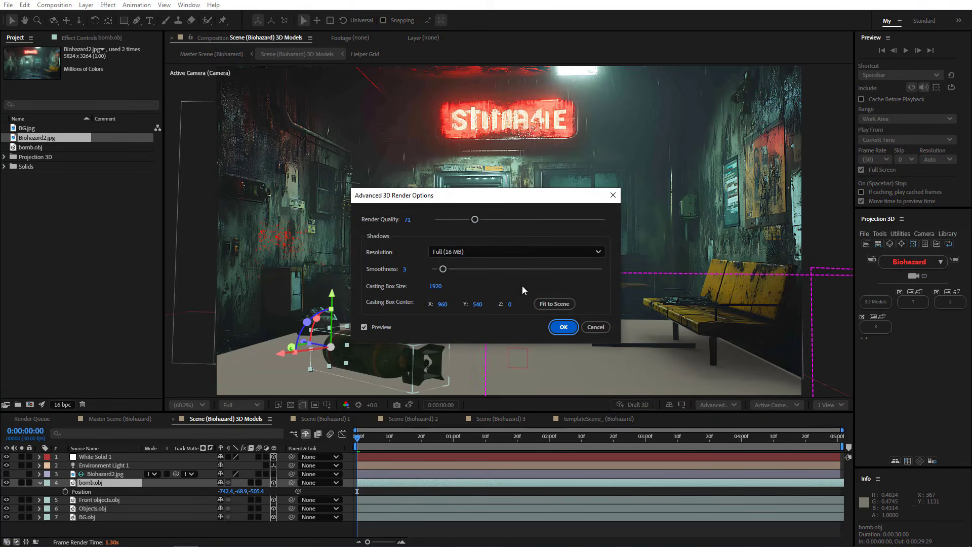
drag(515, 203, 605, 68)
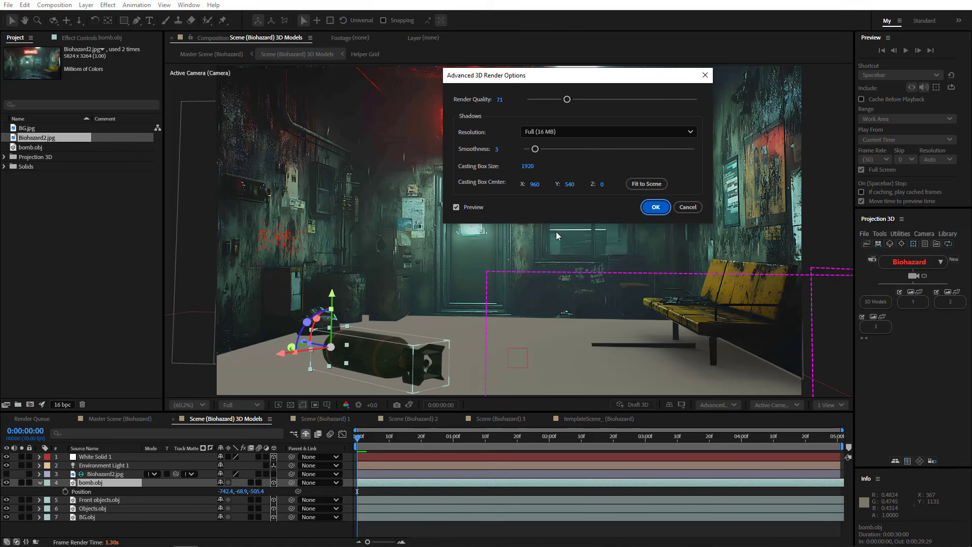
click(534, 184)
key(BackSpace)
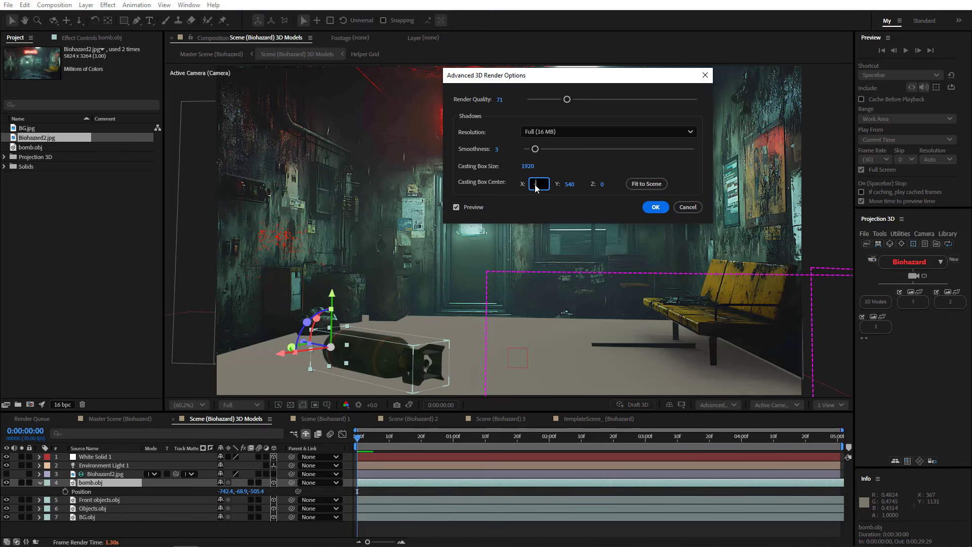
click(541, 192)
click(568, 184)
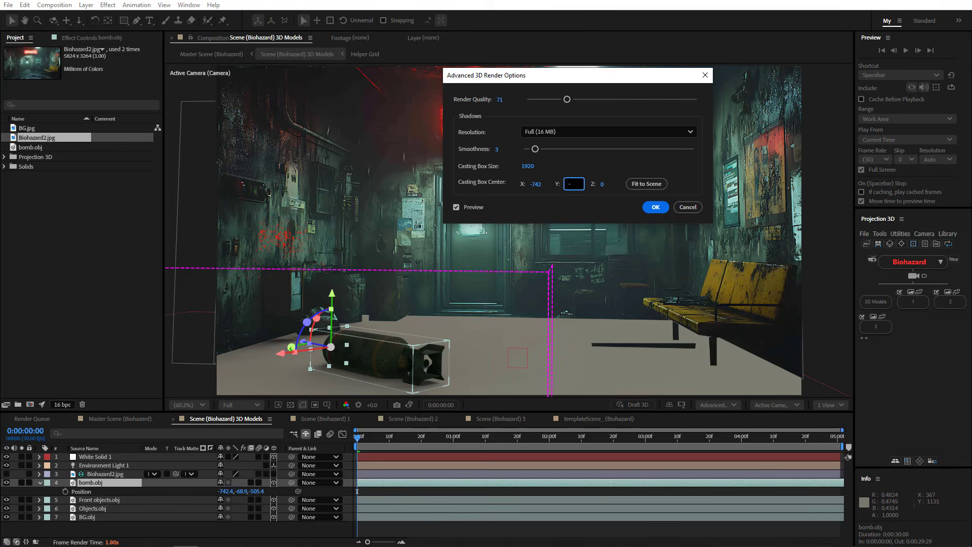
click(602, 185)
text(-50)
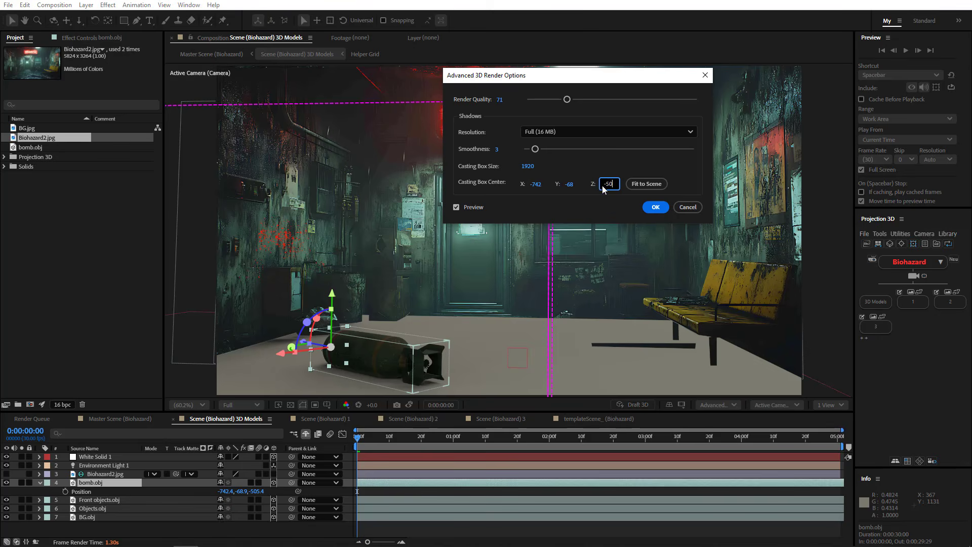
text(5)
click(597, 208)
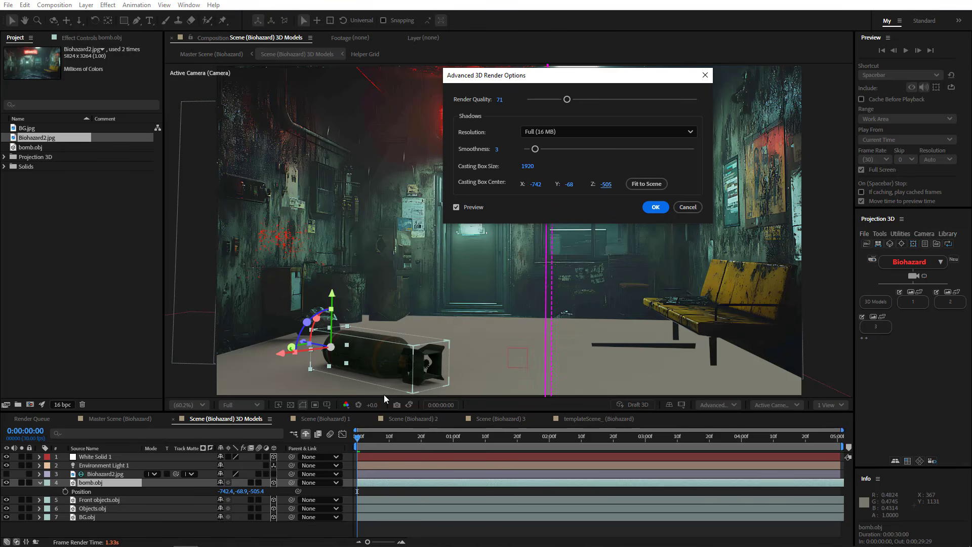
drag(526, 167, 492, 172)
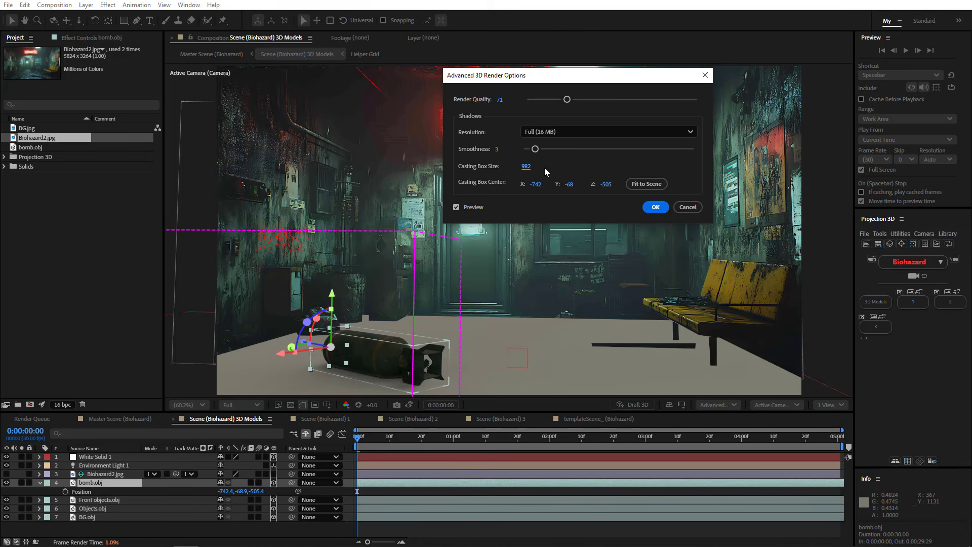
click(653, 207)
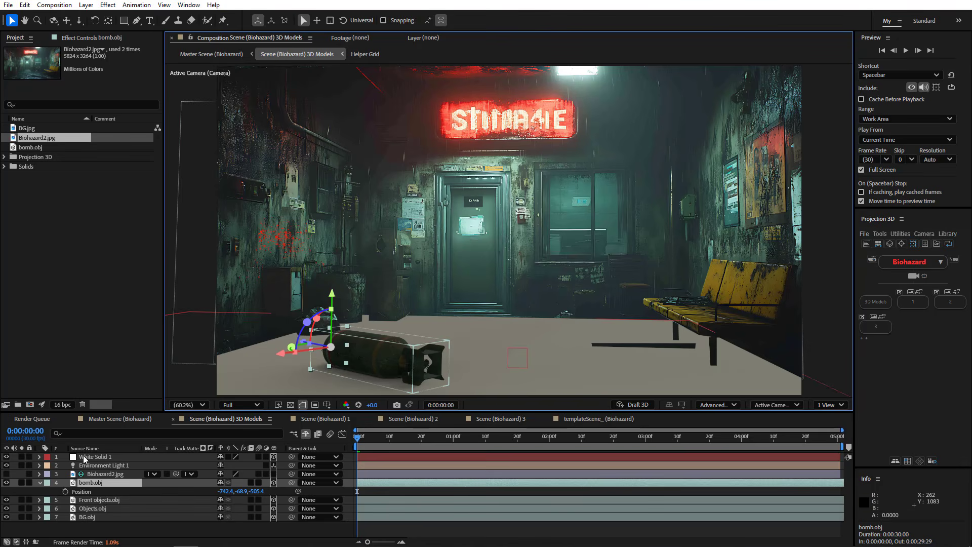
Step: Set Accepts Shadows to Only in White Solid 1's material options
click(87, 456)
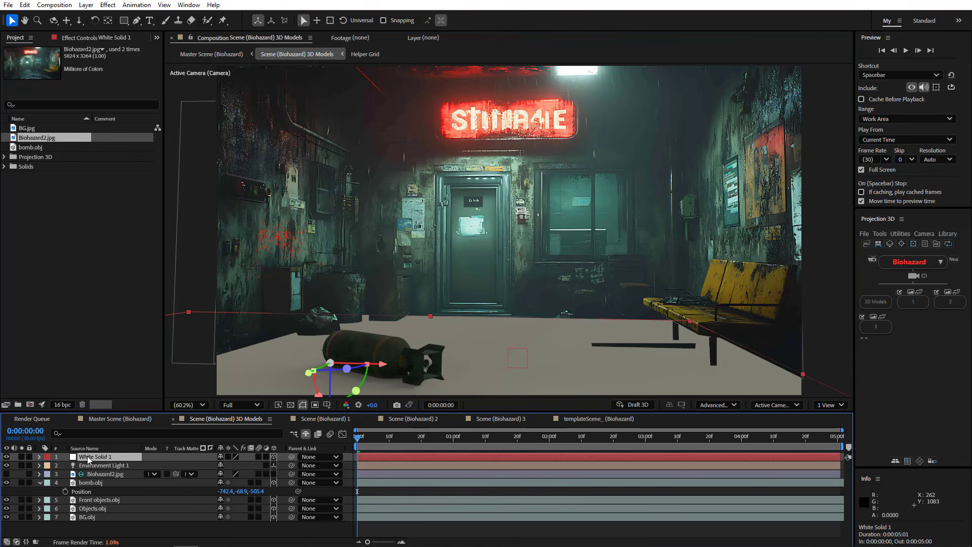
click(39, 456)
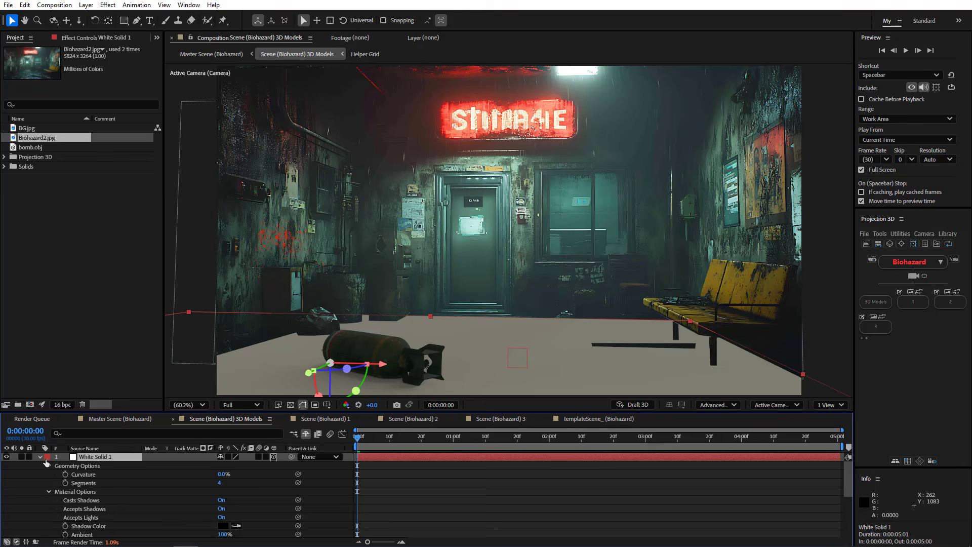
click(222, 509)
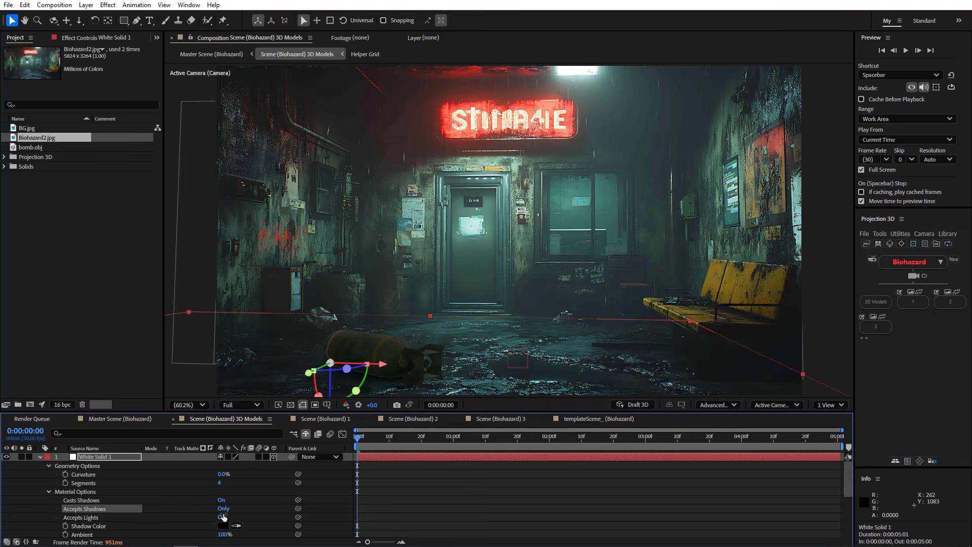
click(41, 457)
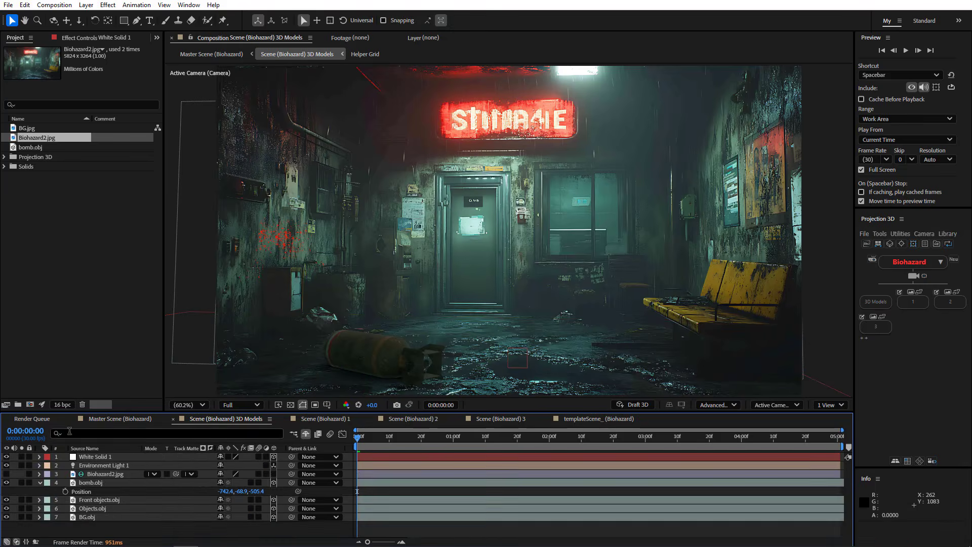
Step: Preview the Master Scene (Biohazard) composition full screen to check the bomb in the camera move
click(111, 421)
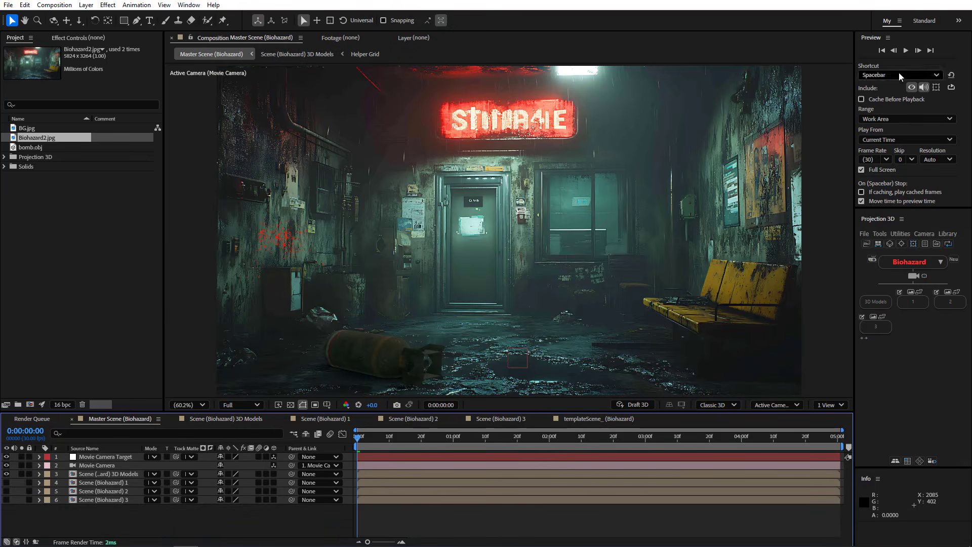
key(space)
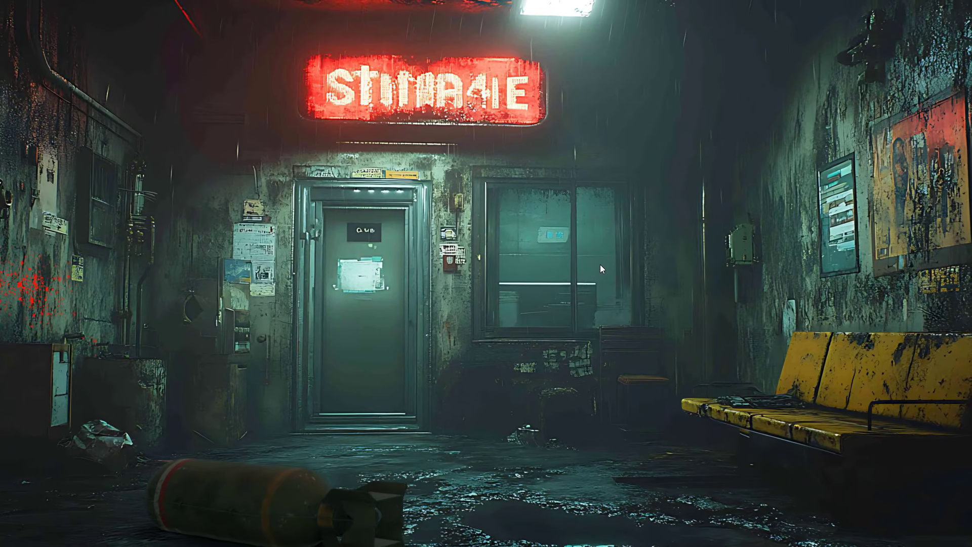
key(Escape)
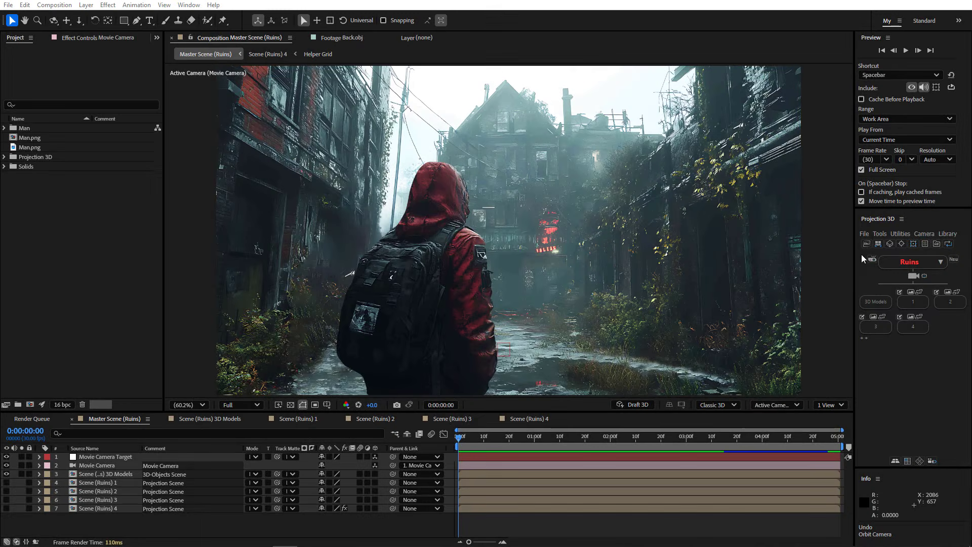
Step: Open the Displace Tool, expand its compact controls inside the Projection 3D panel, and close the floating window
click(880, 233)
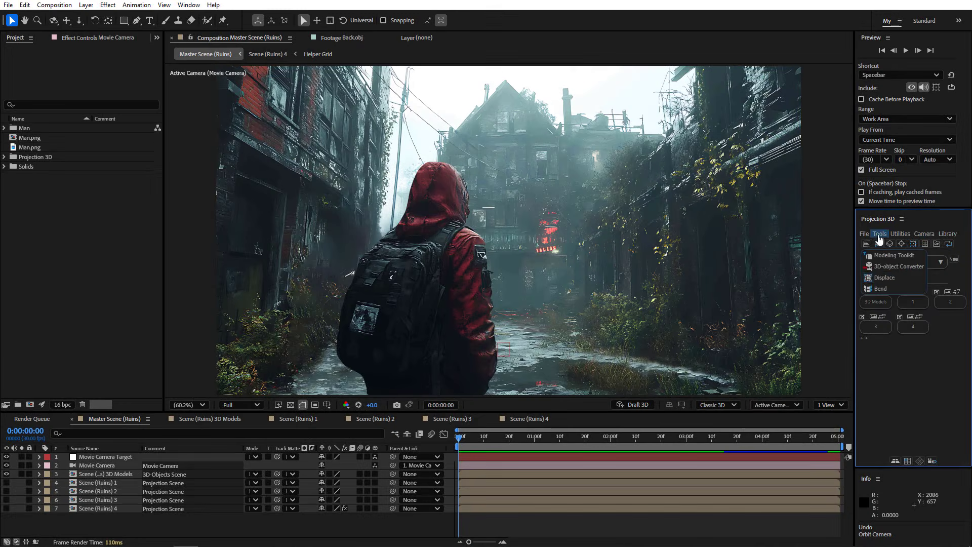
click(873, 278)
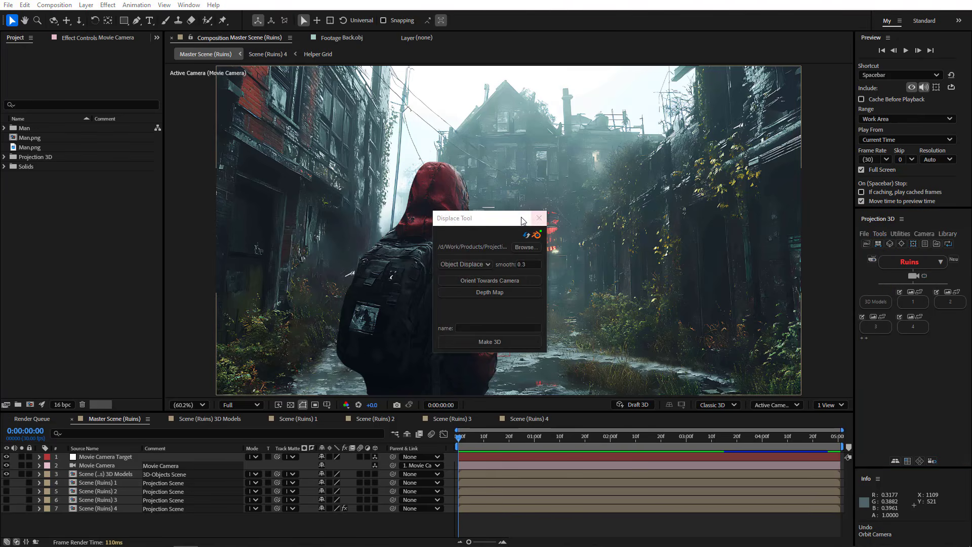
drag(492, 226, 794, 206)
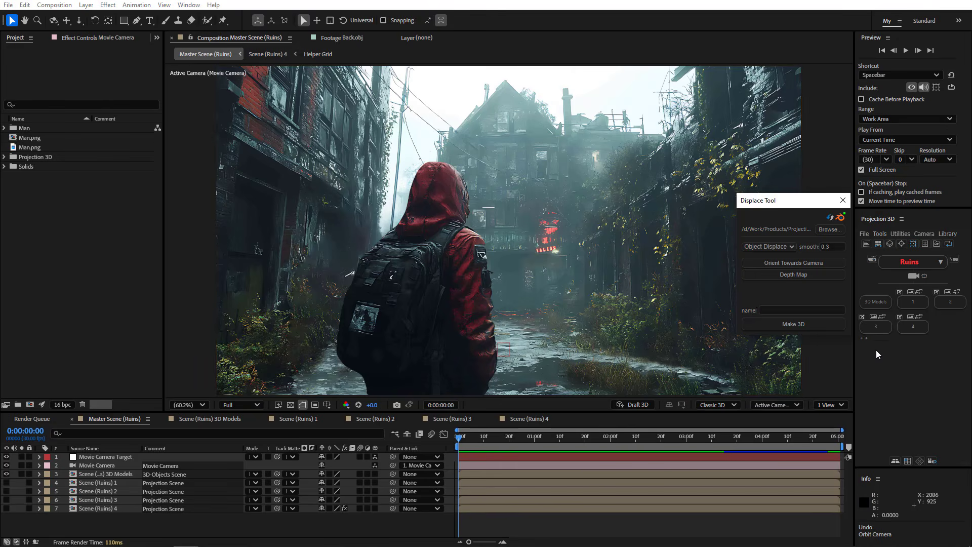
click(866, 338)
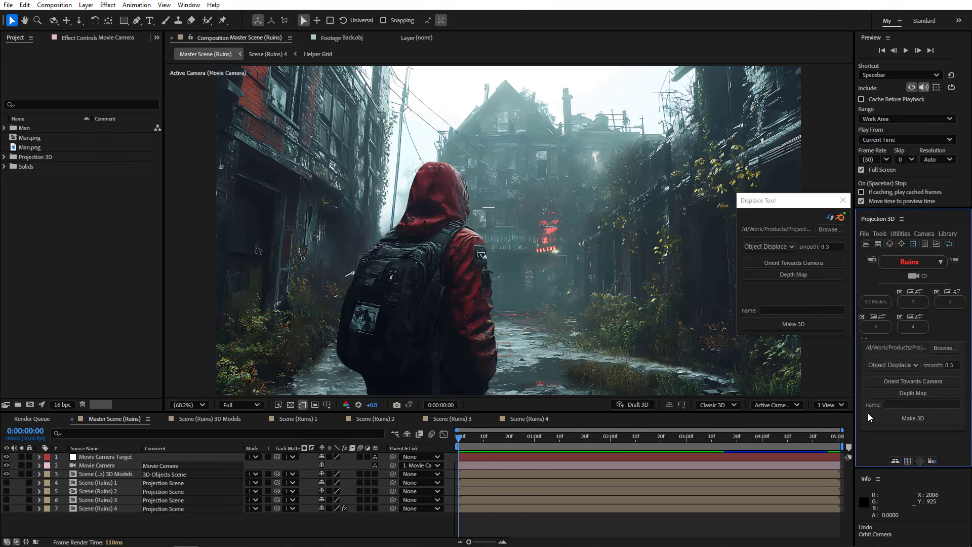
click(907, 420)
click(842, 200)
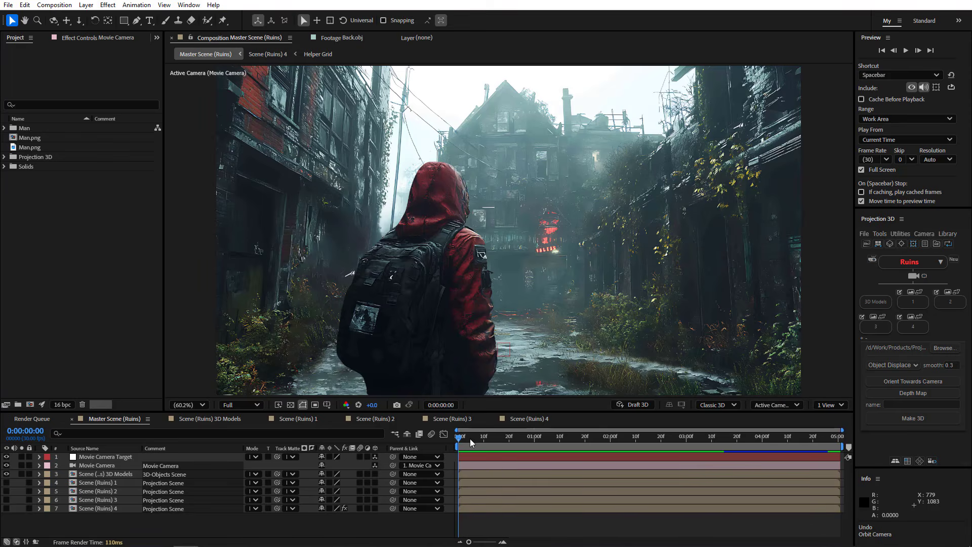
Step: Scrub the Ruins master scene, orbit the movie camera around the displaced man to examine his geometry, and undo the orbit
drag(469, 438, 385, 447)
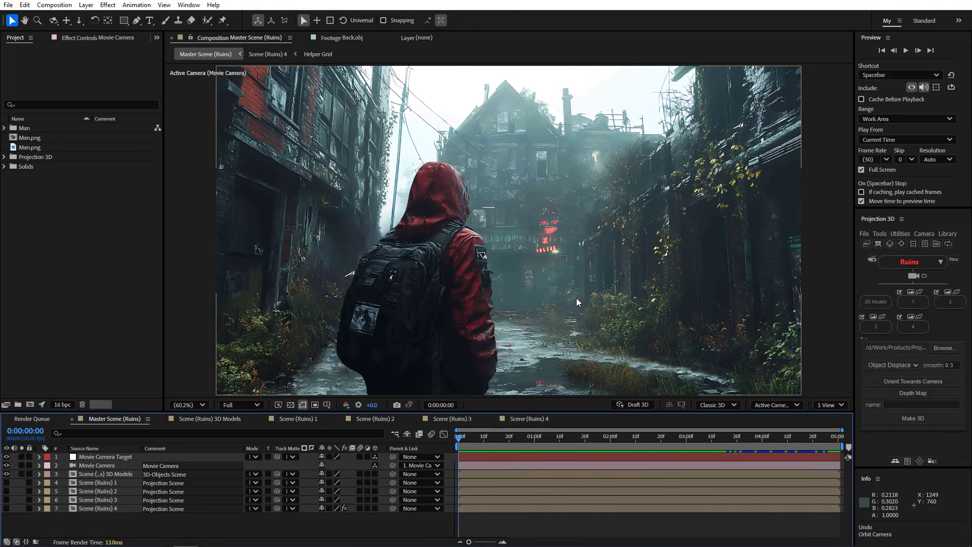
drag(576, 297, 472, 303)
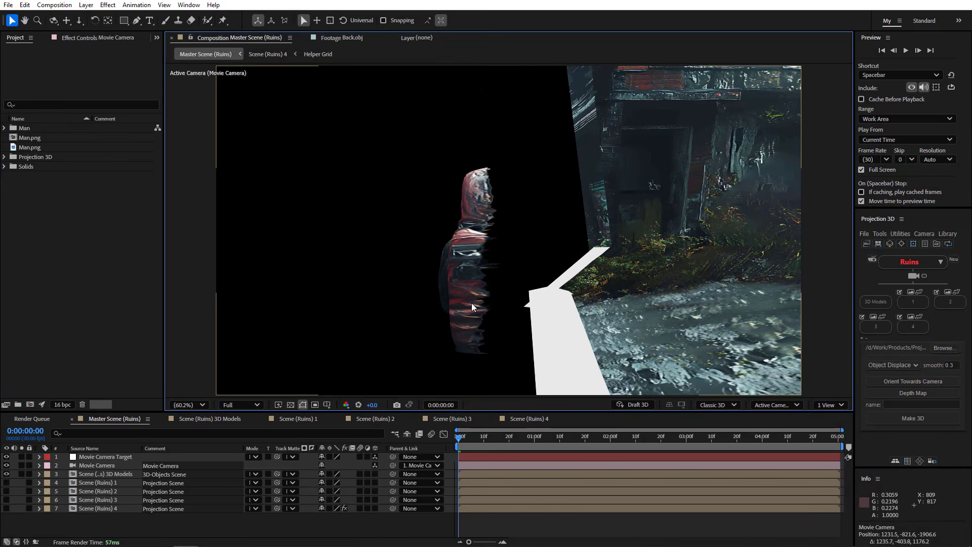
key(ctrl+z)
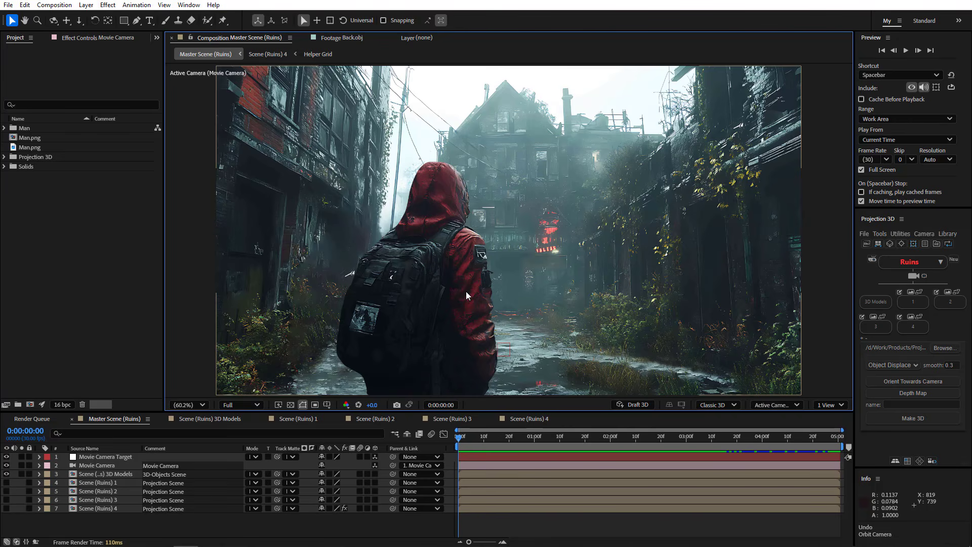
Step: Hide Man.obj in the Scene (Ruins) 3D Models composition and return to the master scene
click(208, 418)
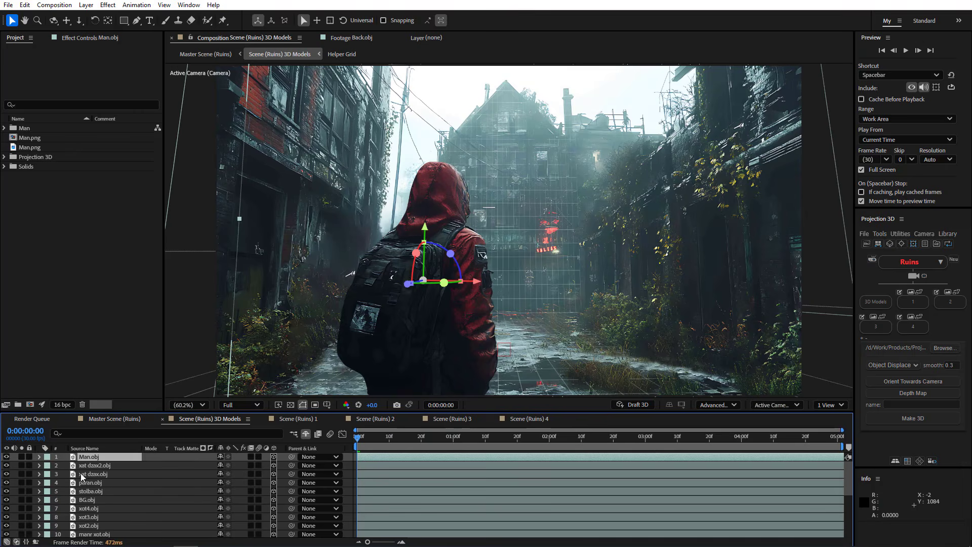
click(6, 457)
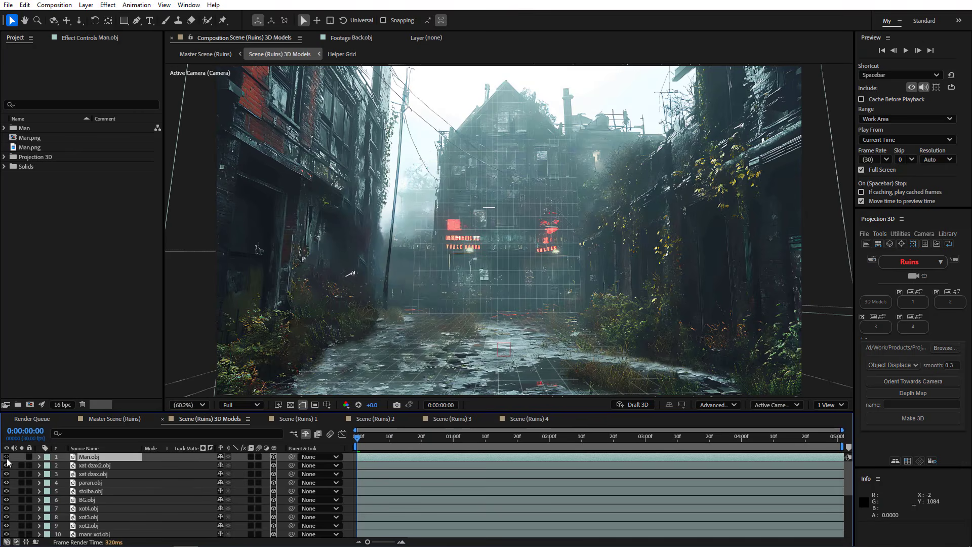
click(114, 417)
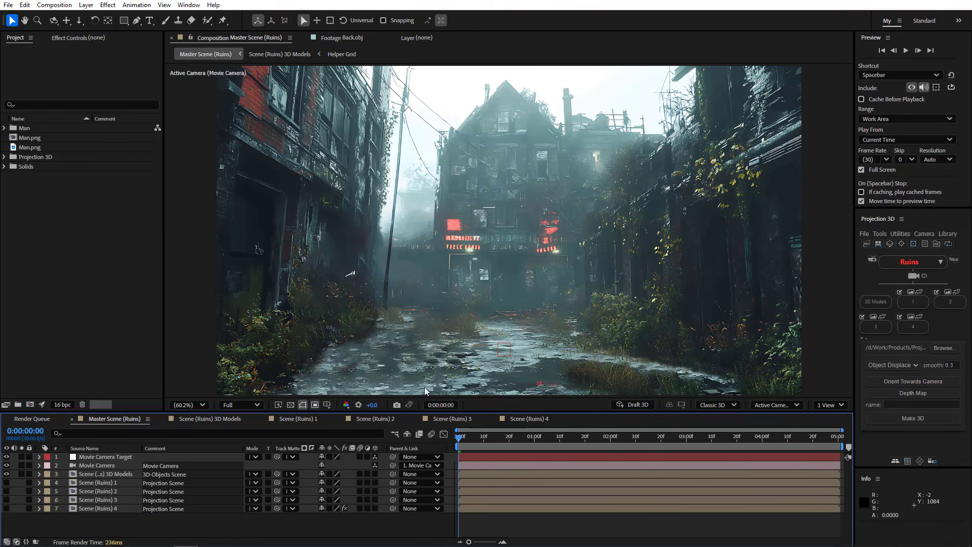
Step: Add a new projection scene to the Ruins project and open its composition
click(873, 260)
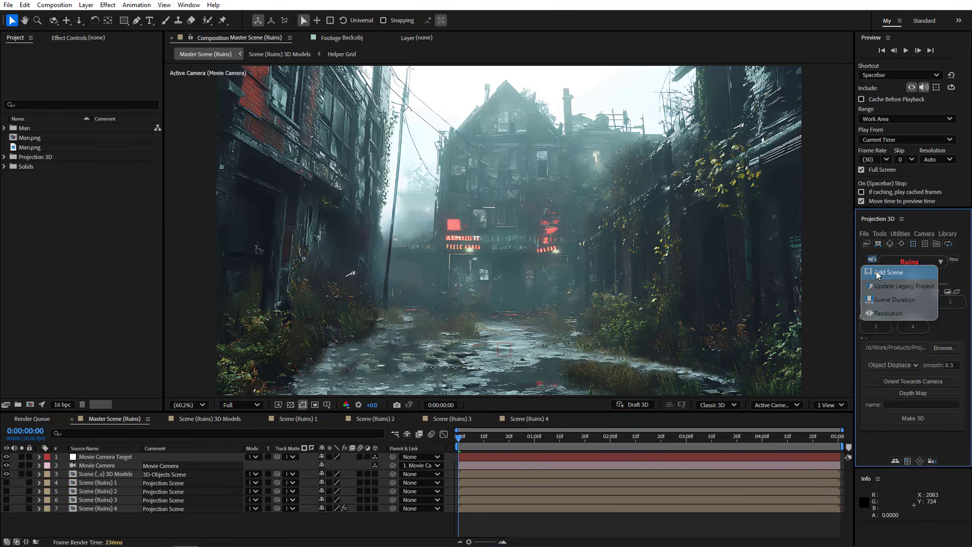
click(876, 272)
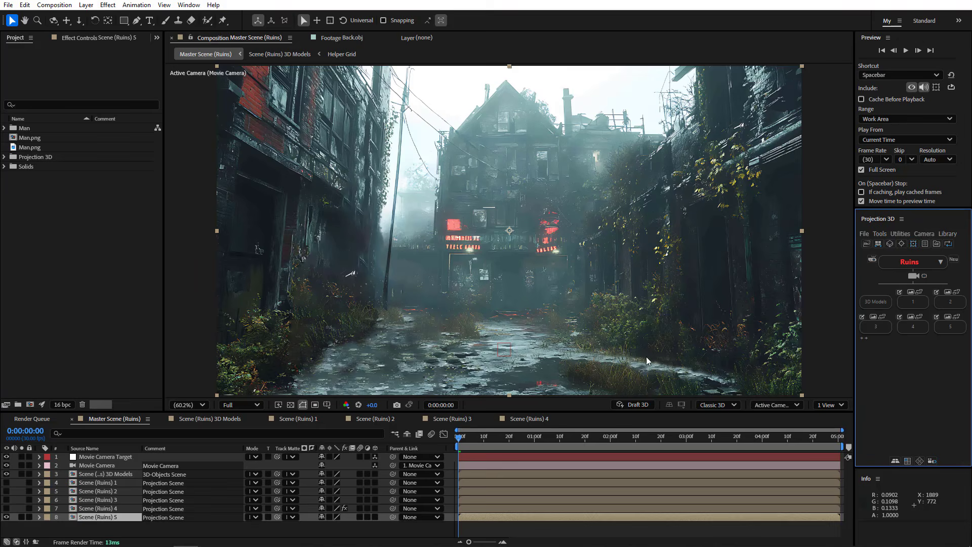
double_click(96, 517)
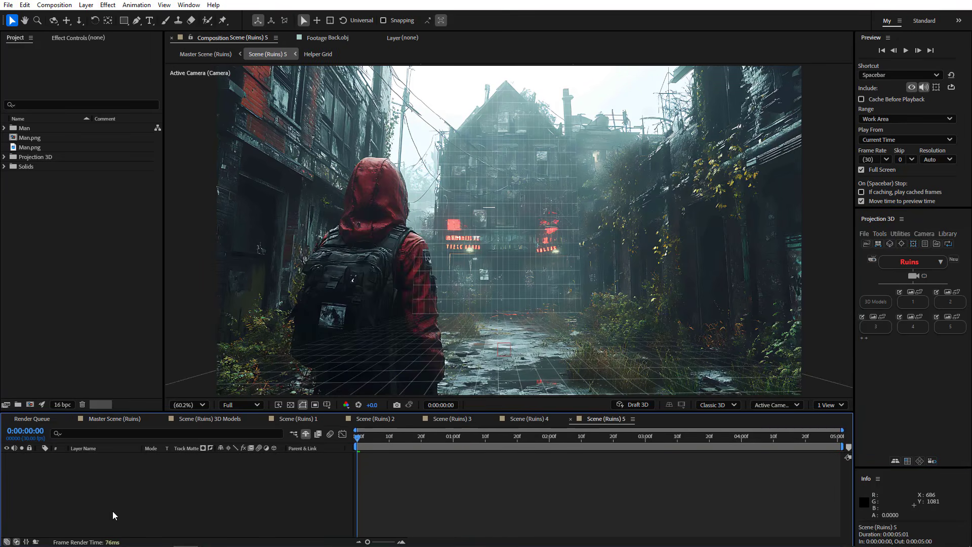
Step: Limit the helper grid to its bottom side, create a surface from the grid properties, and hide that Bottom layer
click(924, 245)
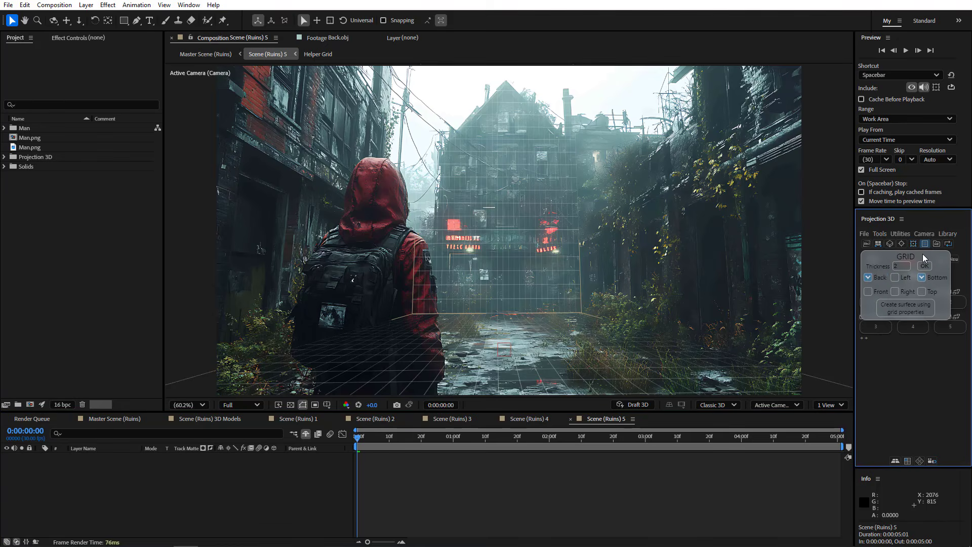
click(867, 278)
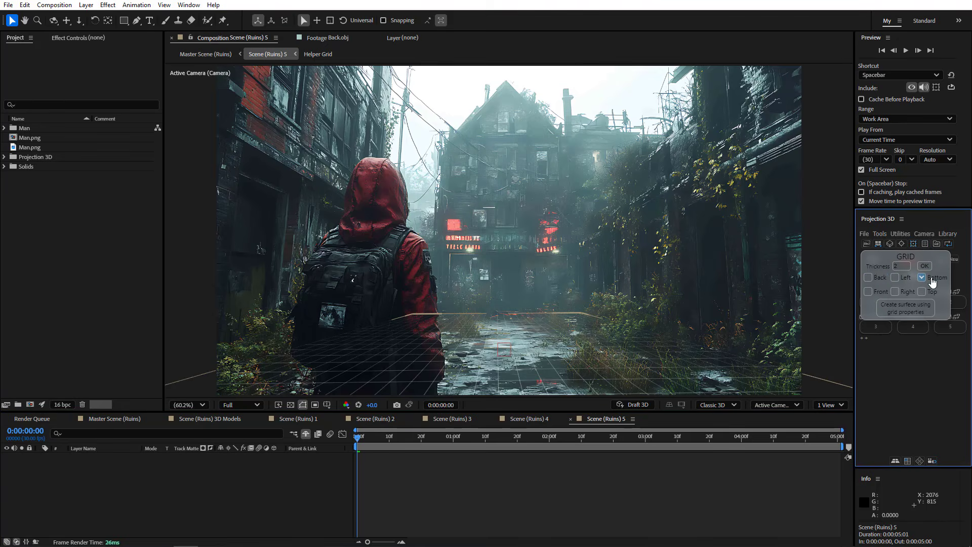
click(906, 308)
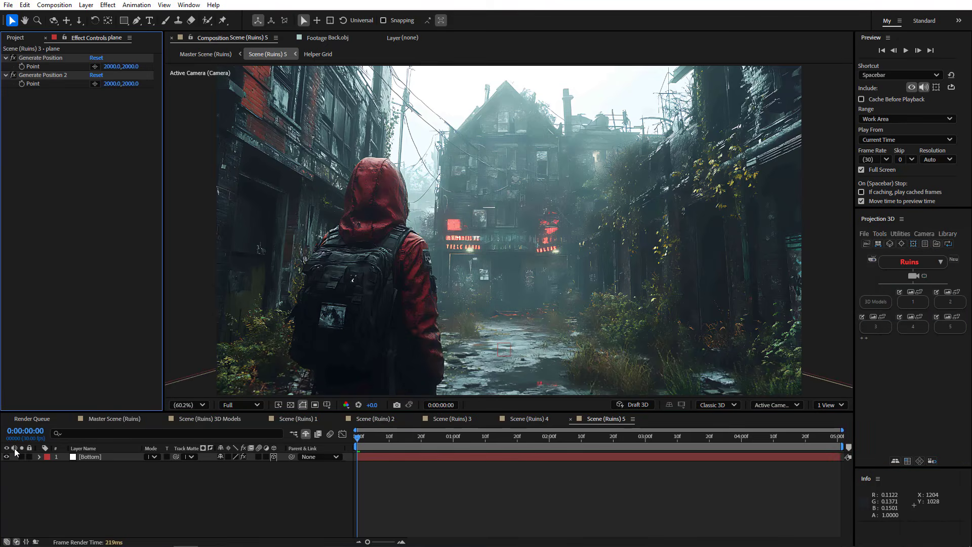
click(6, 457)
Step: Place the Bottom layer's Generate Position point on the floor beneath the man and create a plane at that point
scroll(227, 389, down, 3)
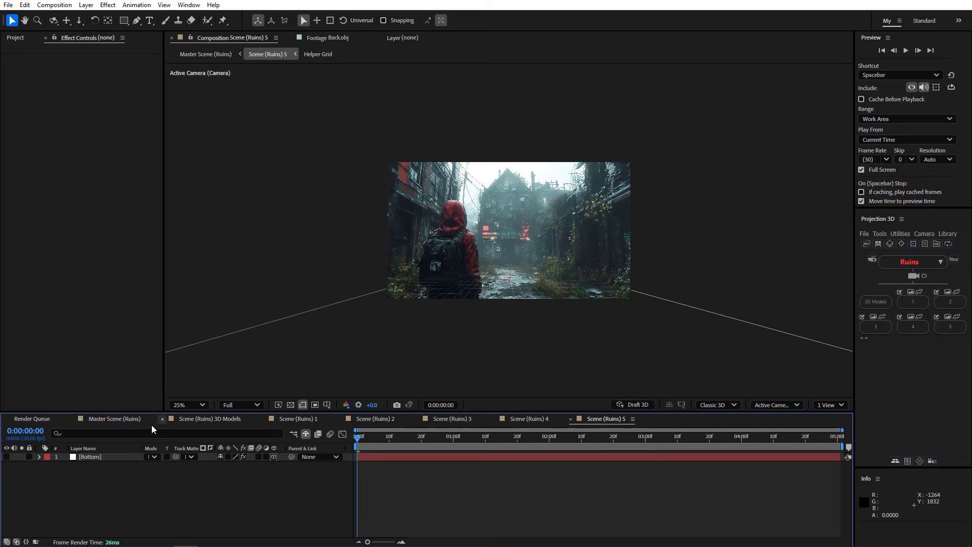
click(93, 456)
click(95, 67)
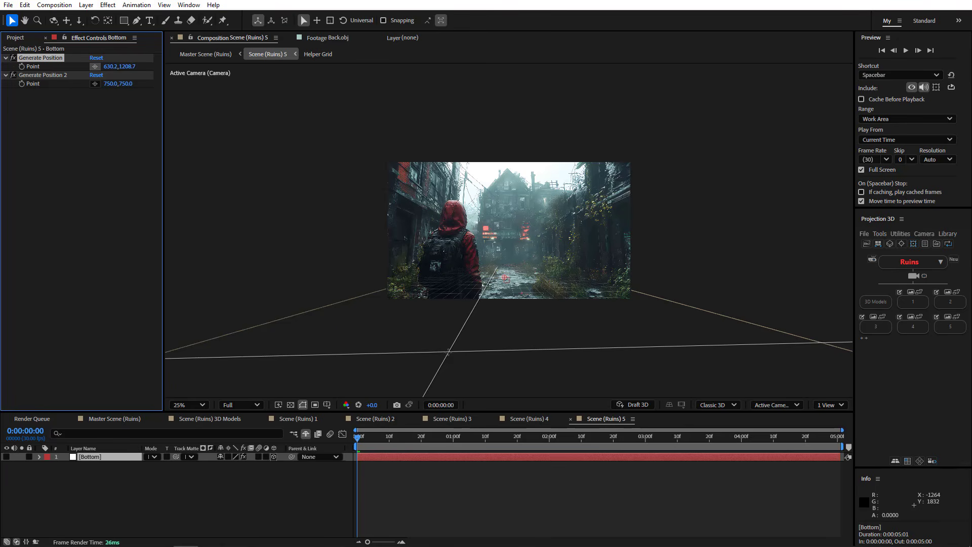
click(446, 349)
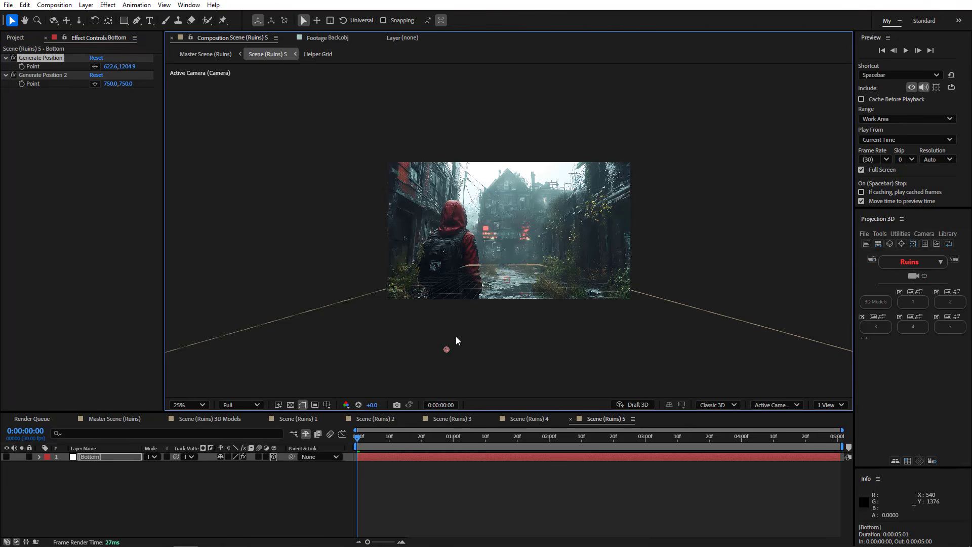
click(877, 243)
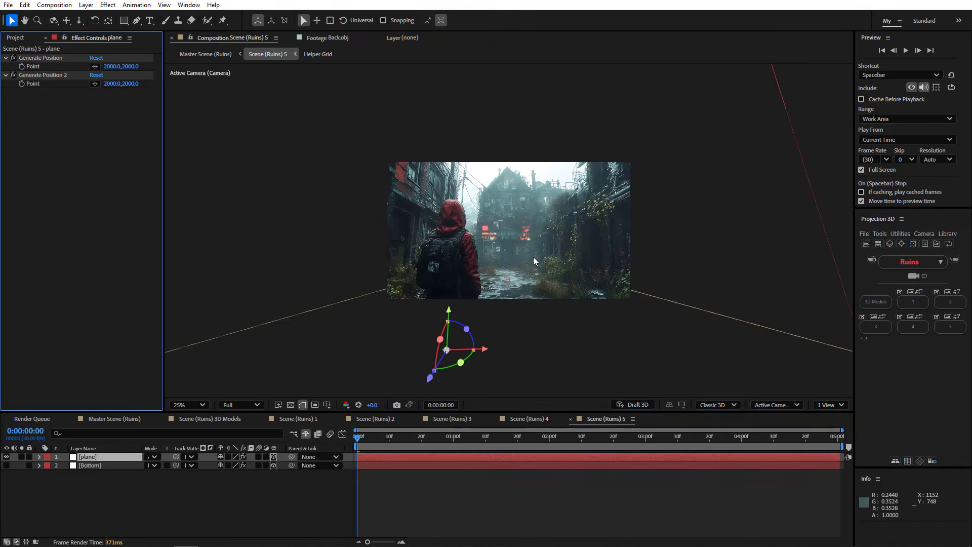
key(period)
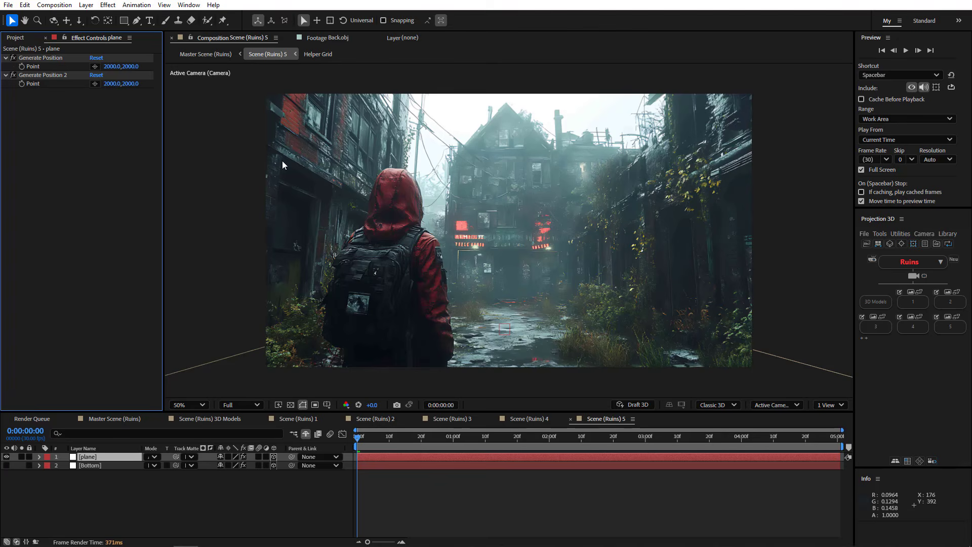
Step: Draw a rectangular mask on the plane layer that encloses the whole man, and collapse the layer's properties
click(124, 20)
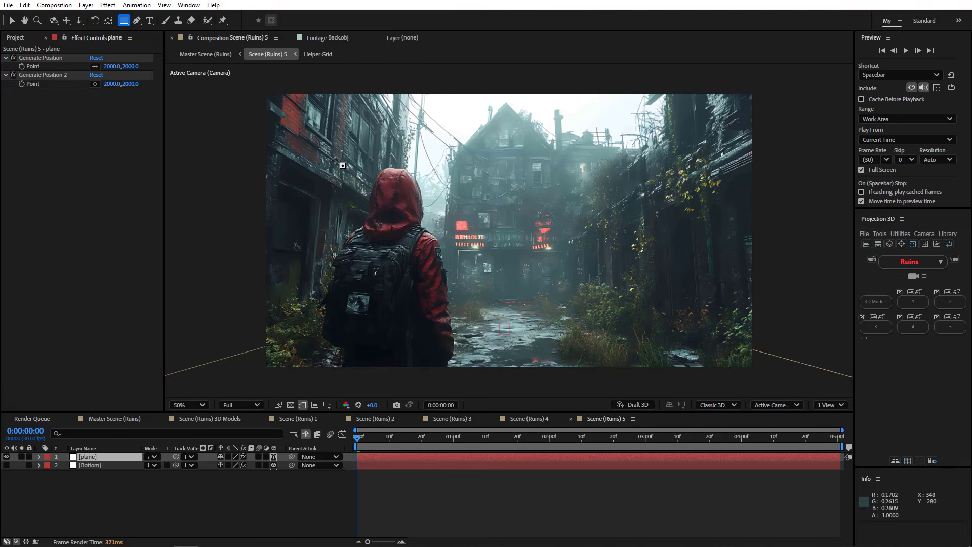
drag(316, 157, 464, 374)
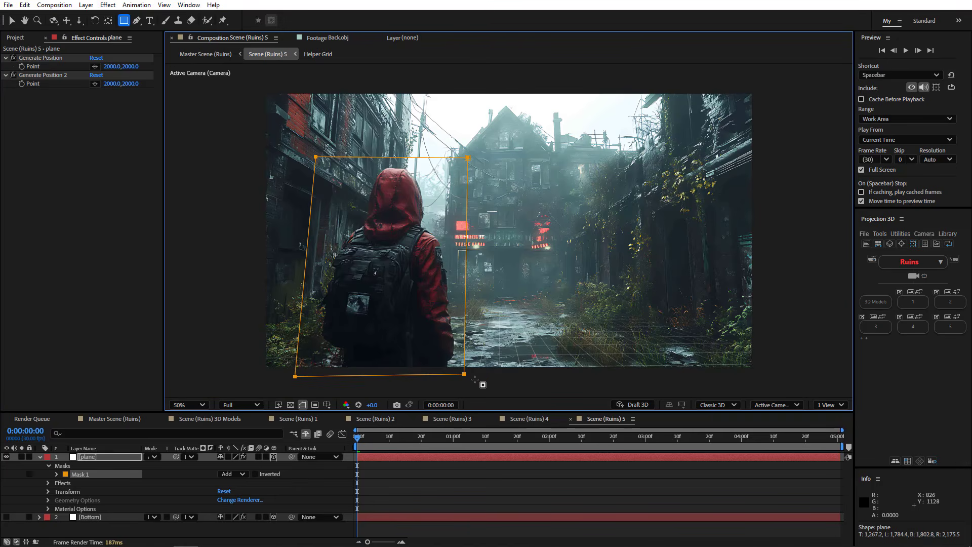
click(39, 457)
key(v)
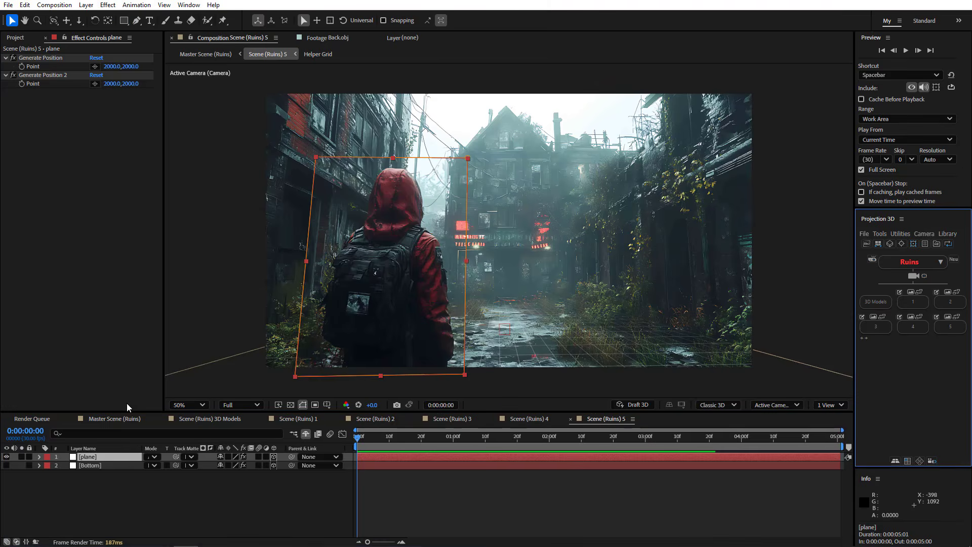
Step: Move Scene (Ruins) 5 above the 3D Models layer in the master scene, test a camera move and undo it
click(115, 417)
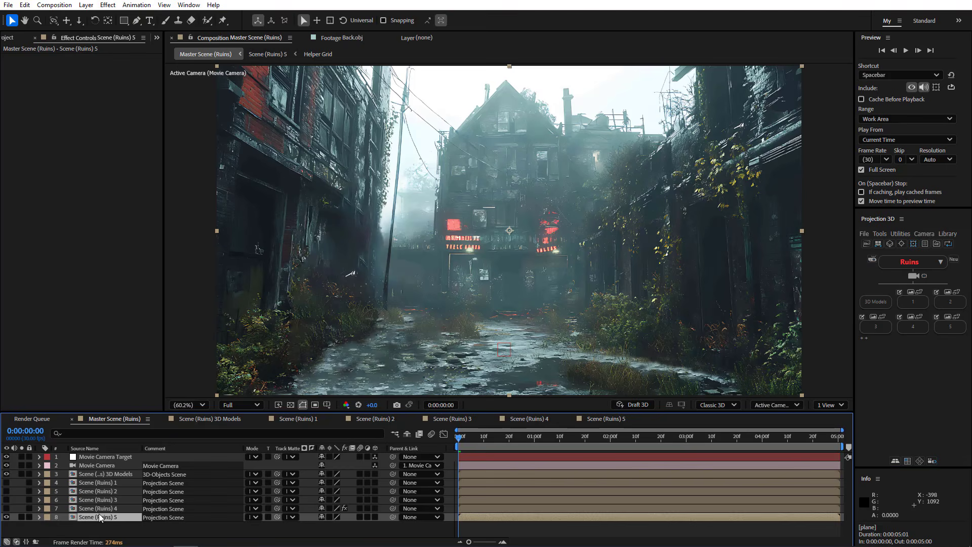
drag(96, 515, 120, 471)
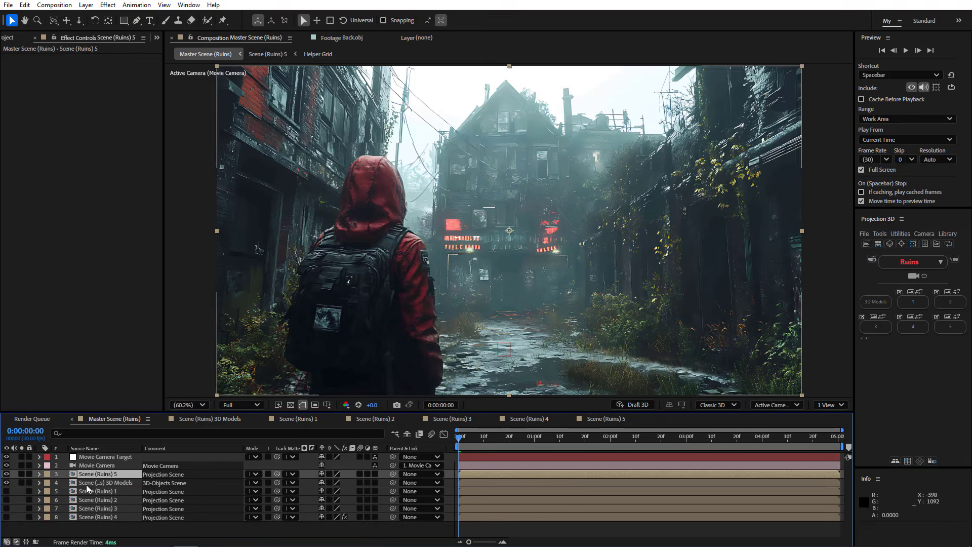
drag(533, 265, 508, 305)
key(ctrl+z)
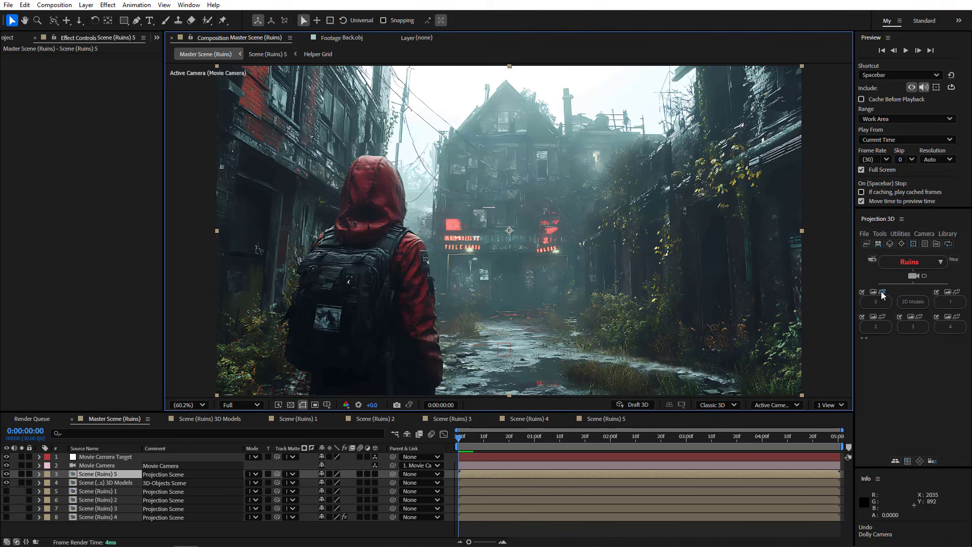
Step: Preview the cut-out Man.png and load it as the projection image of Scene (Ruins) 5
click(873, 293)
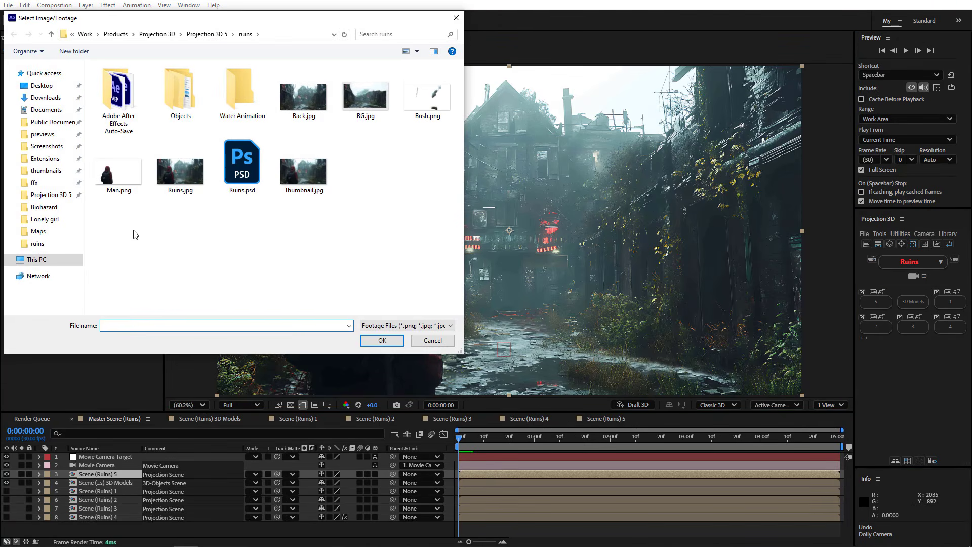
click(113, 181)
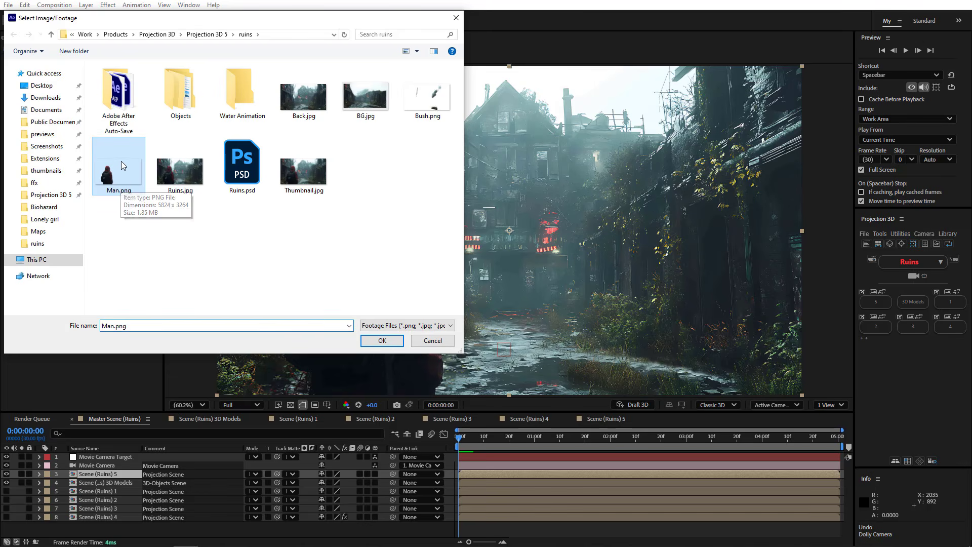
right_click(116, 162)
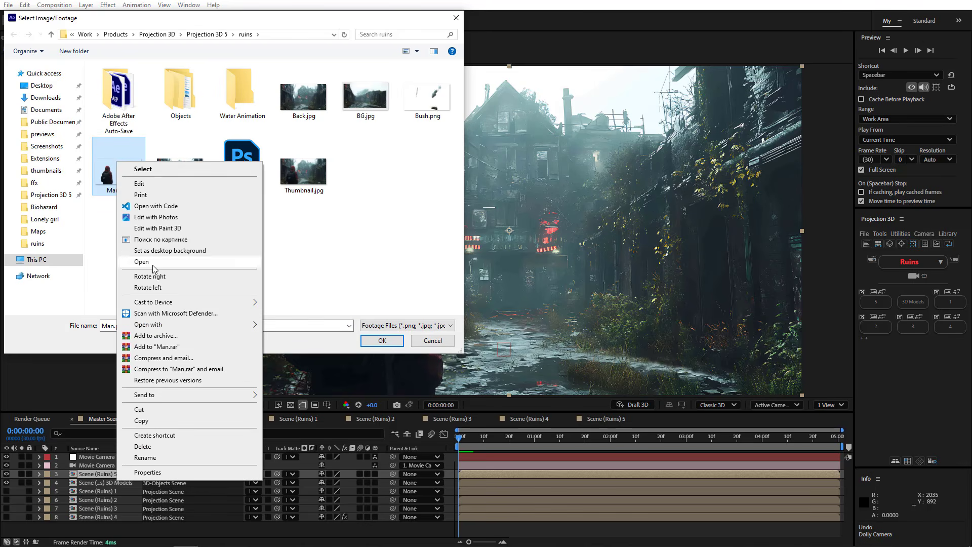
click(147, 261)
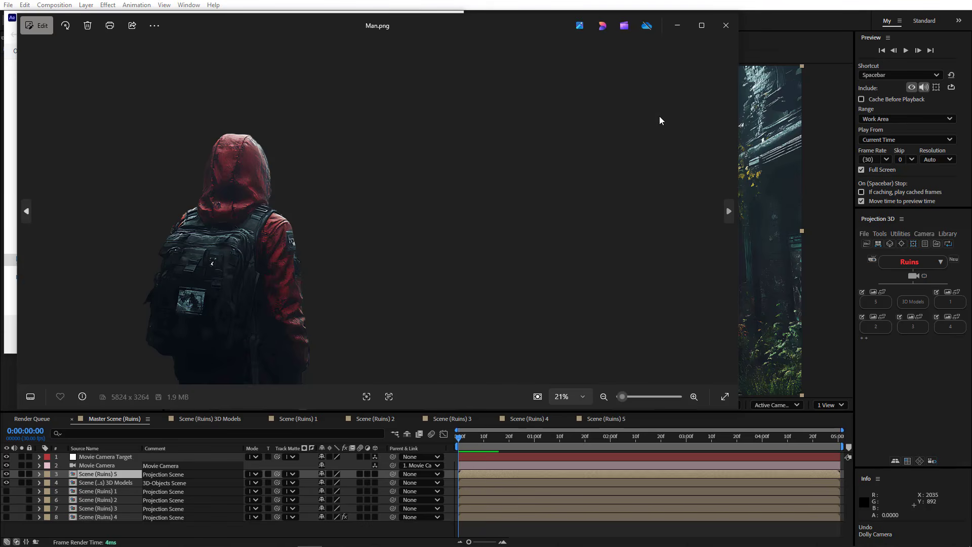
click(725, 26)
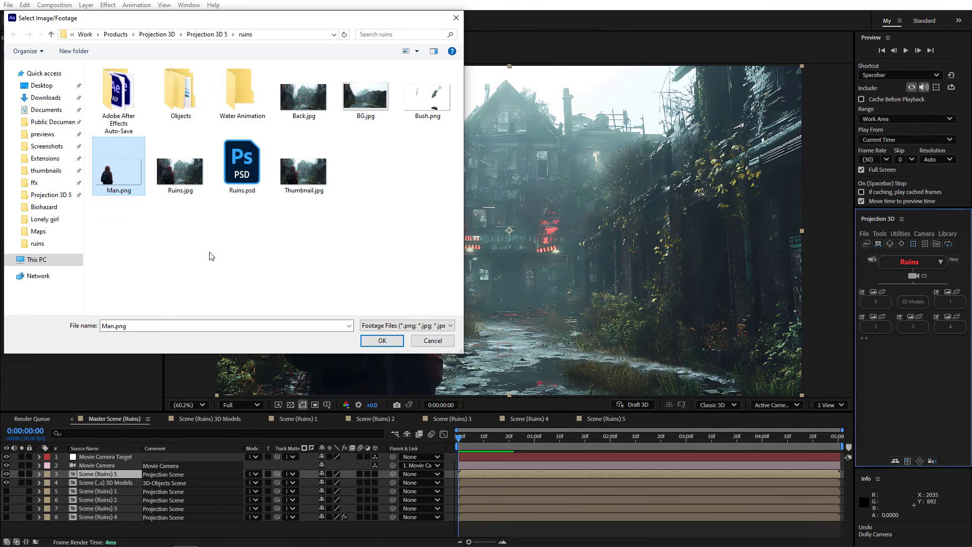
click(376, 340)
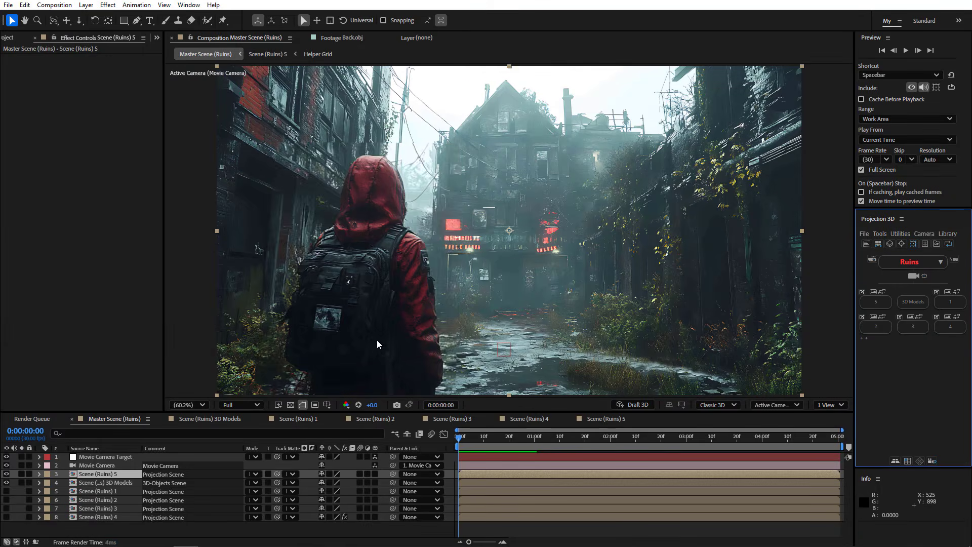
click(373, 338)
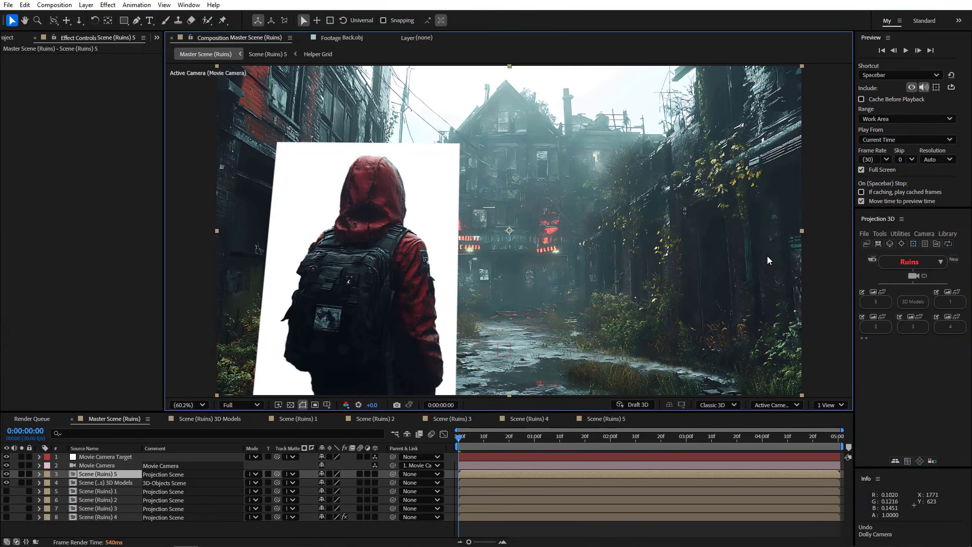
Step: Try Clean Edges on Scene (Ruins) 5, orbit the camera to check the cut-out, and revert both
click(900, 234)
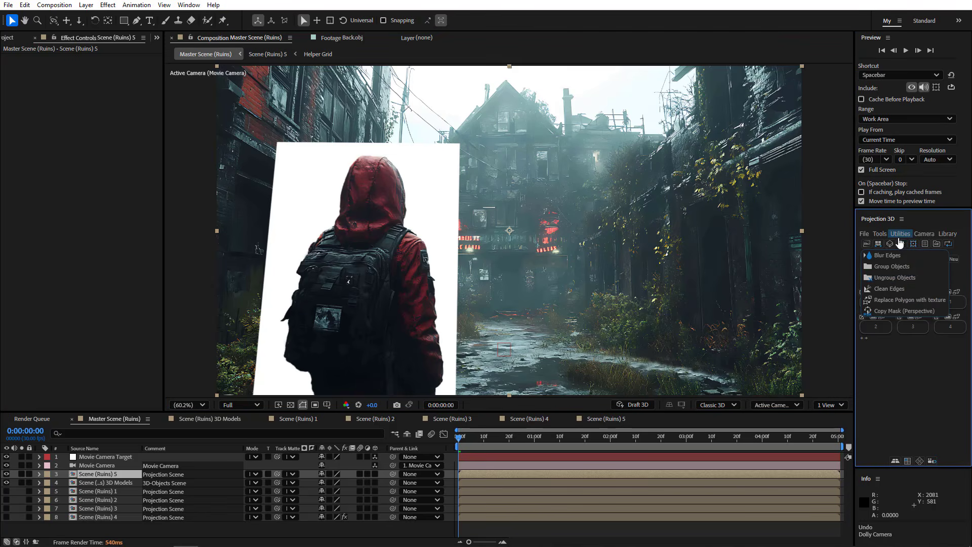
click(883, 289)
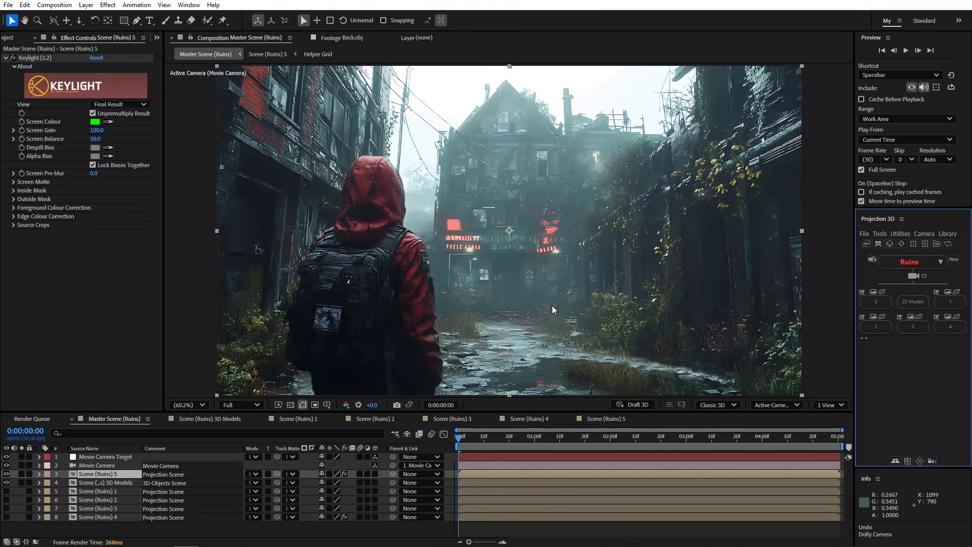
drag(593, 296, 330, 221)
key(ctrl+z)
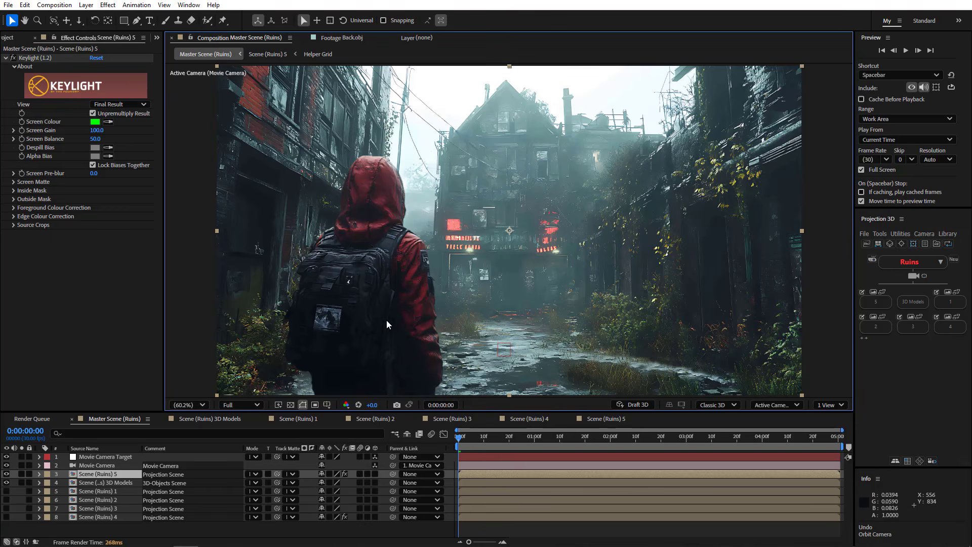
key(Delete)
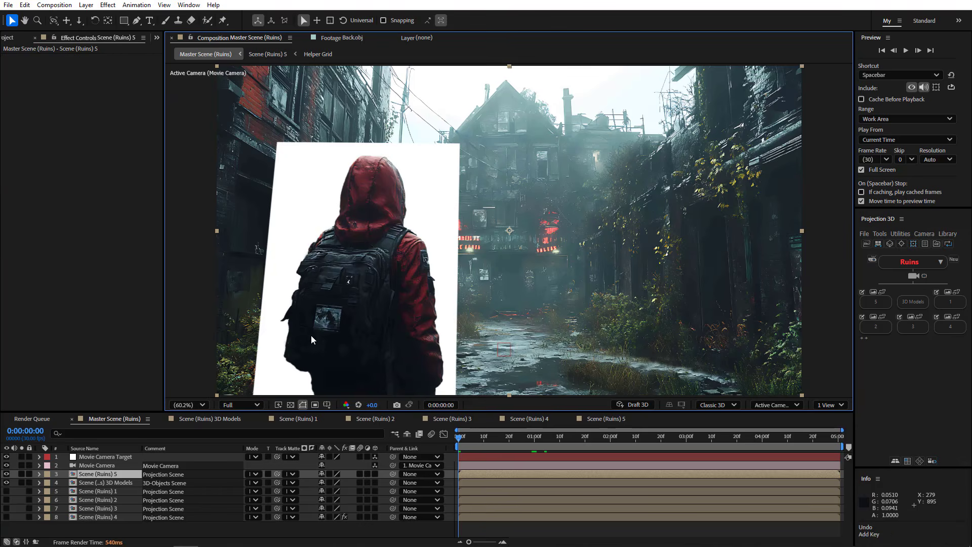
Step: Open Scene (Ruins) 5, expand the Displace tool controls, and orient the masked plane towards the camera
click(6, 476)
double_click(107, 473)
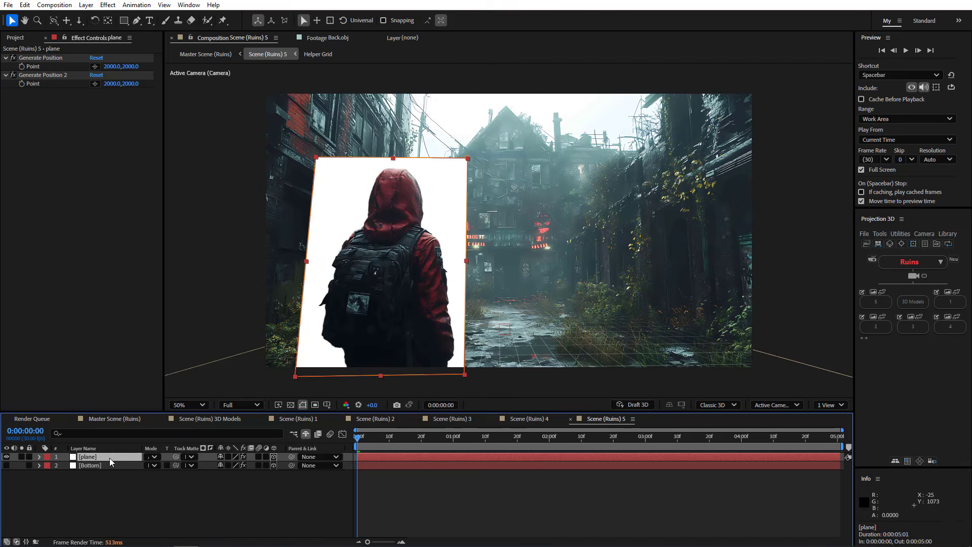
click(868, 340)
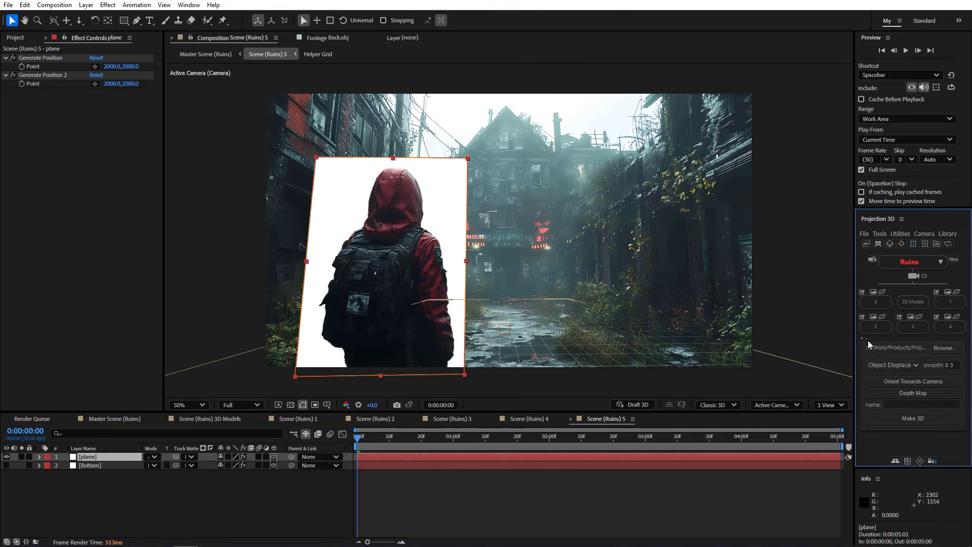
click(921, 387)
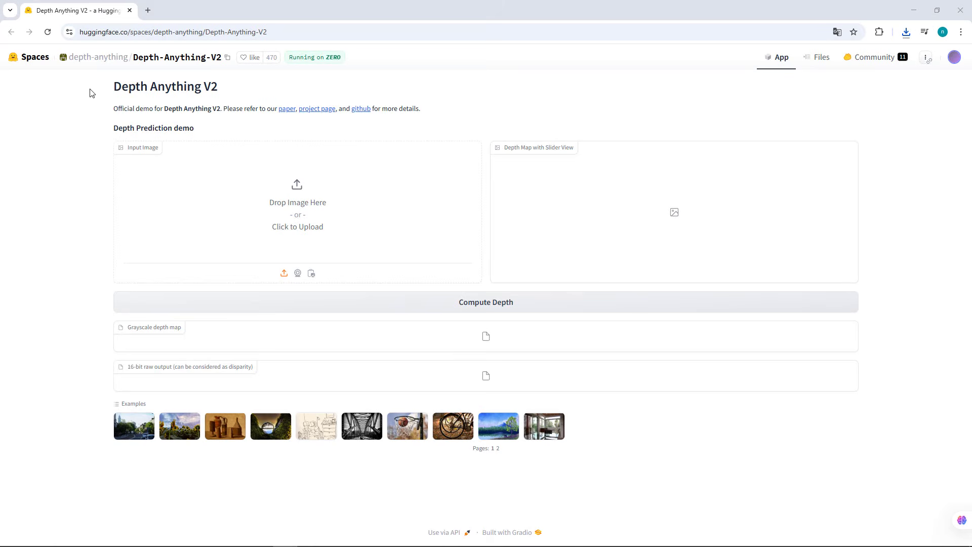
Step: Upload Ruins.jpg to the Depth Anything V2 demo in the browser and compute its depth
click(302, 215)
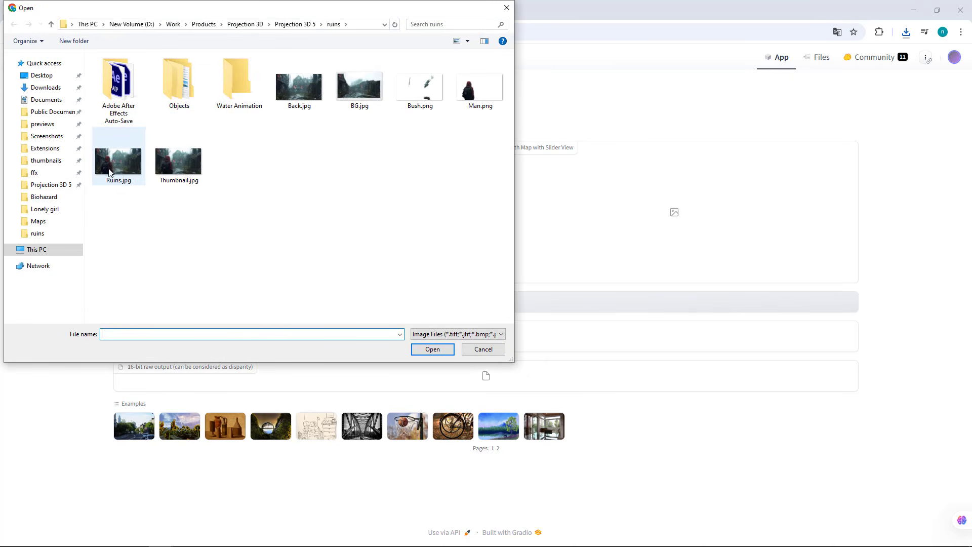
double_click(120, 164)
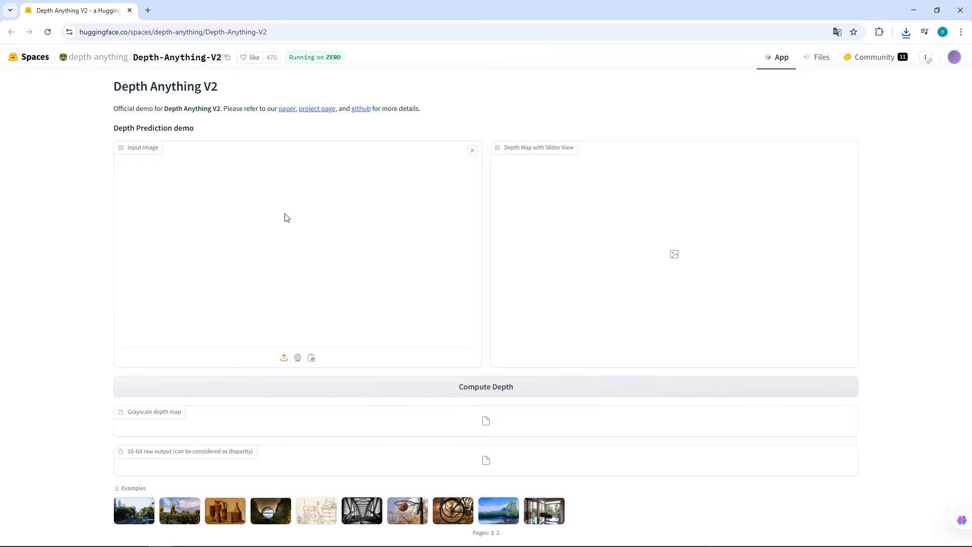
click(482, 389)
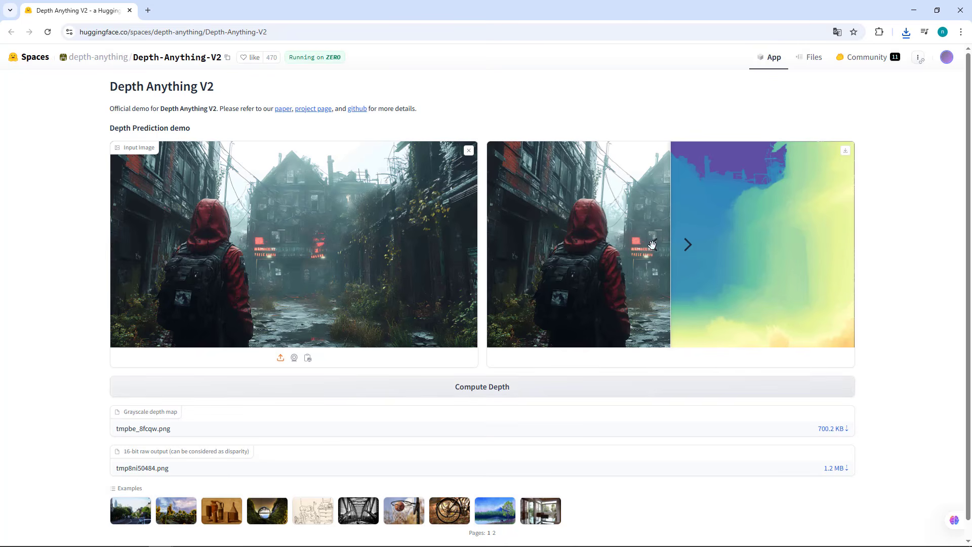
Step: Reveal the full depth map in the comparison view and download the grayscale depth map
drag(651, 242, 482, 270)
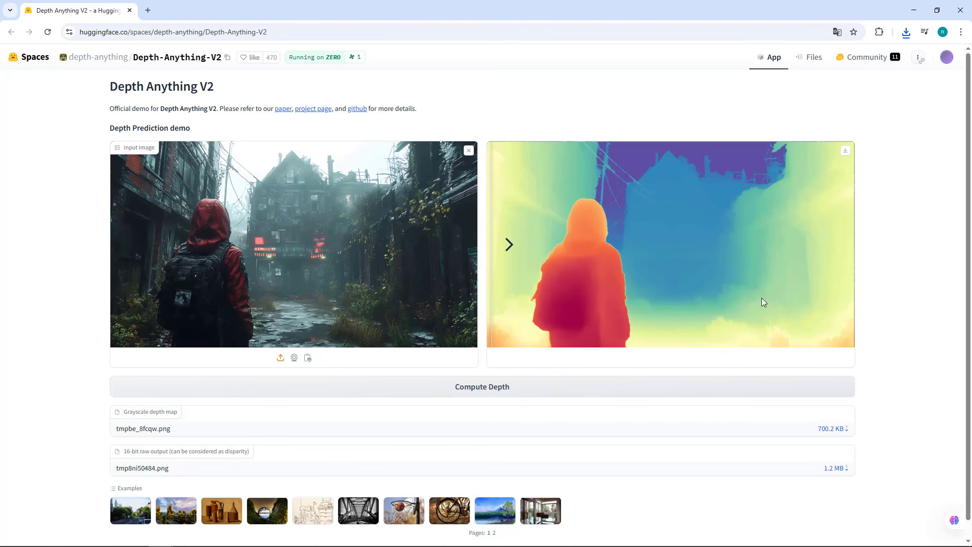
click(821, 429)
click(432, 350)
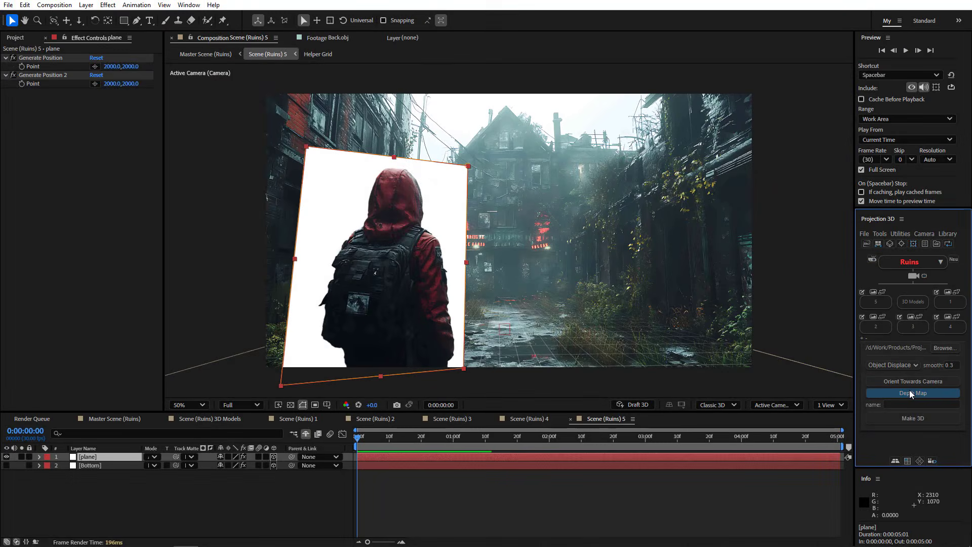
Step: Load Ruins_depth_map.png from the Maps folder as the depth map for the man's plane
click(910, 394)
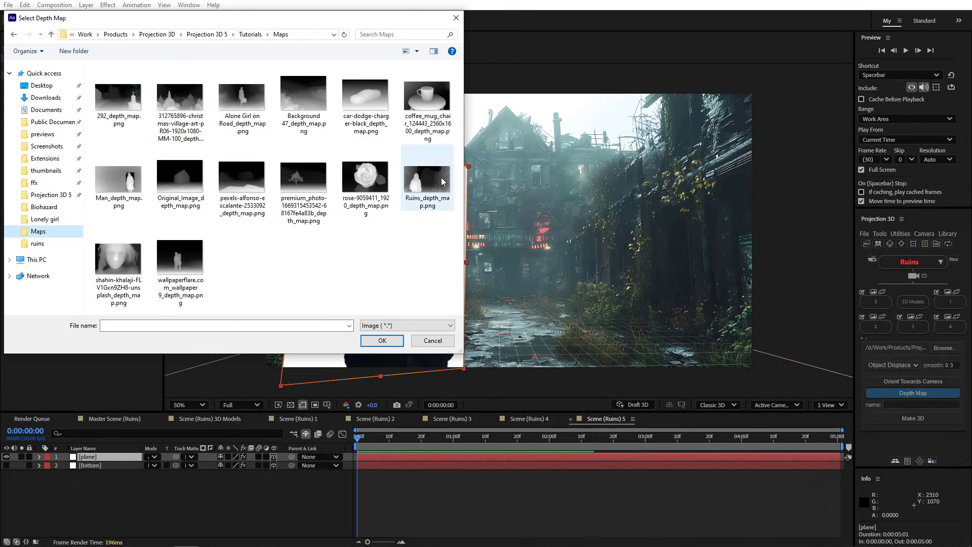
click(429, 175)
double_click(423, 178)
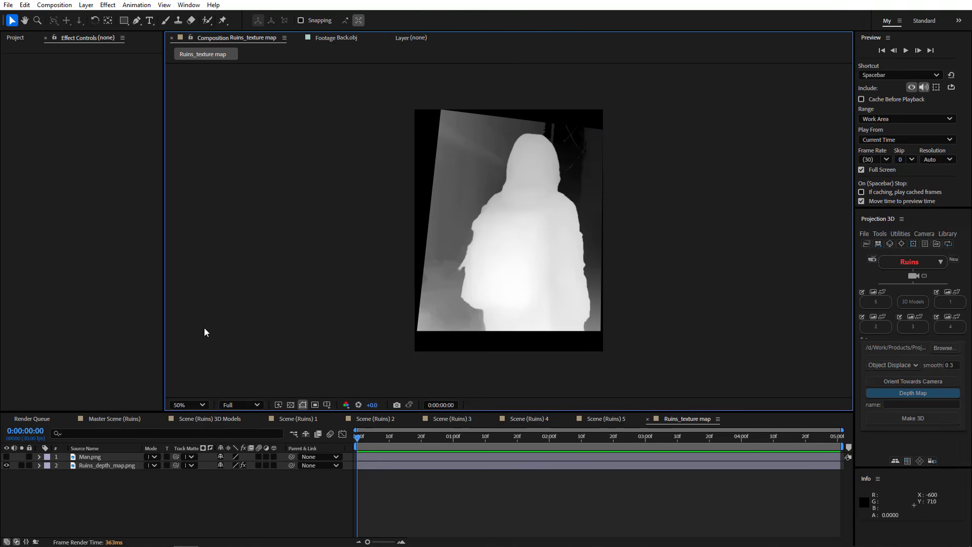
Step: Darken the Ruins_depth_map.png layer's midtones with Curves until the background is black, and set its Blurriness to 38.7
click(99, 467)
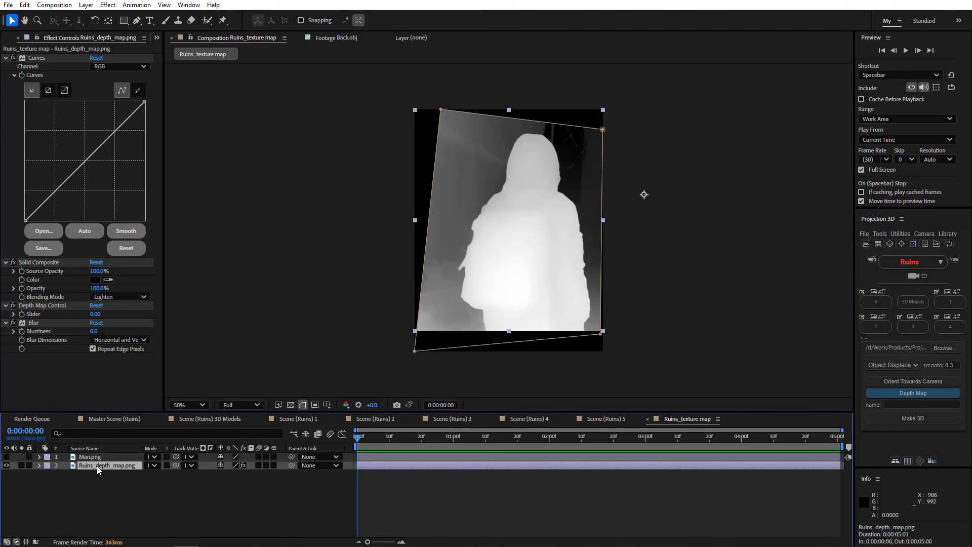
drag(88, 160, 112, 186)
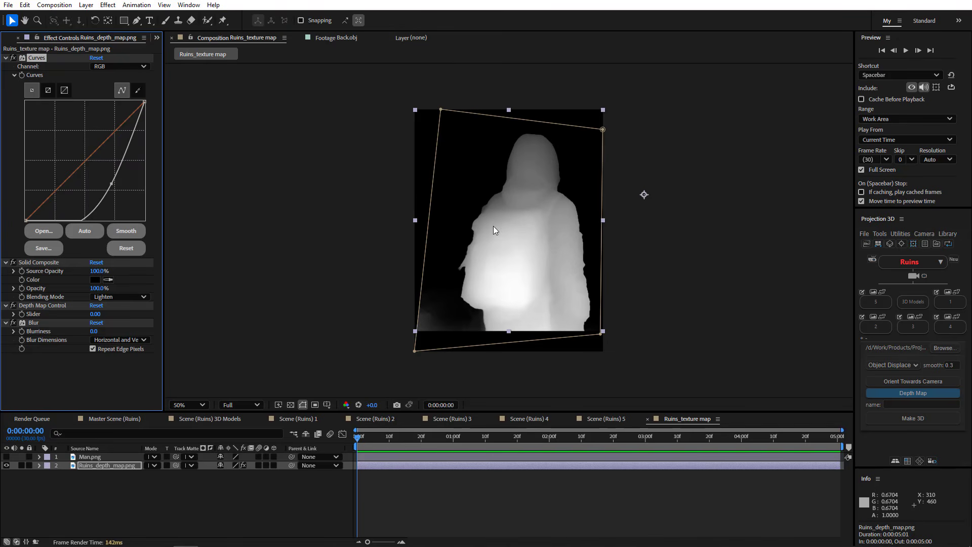
drag(94, 333, 273, 335)
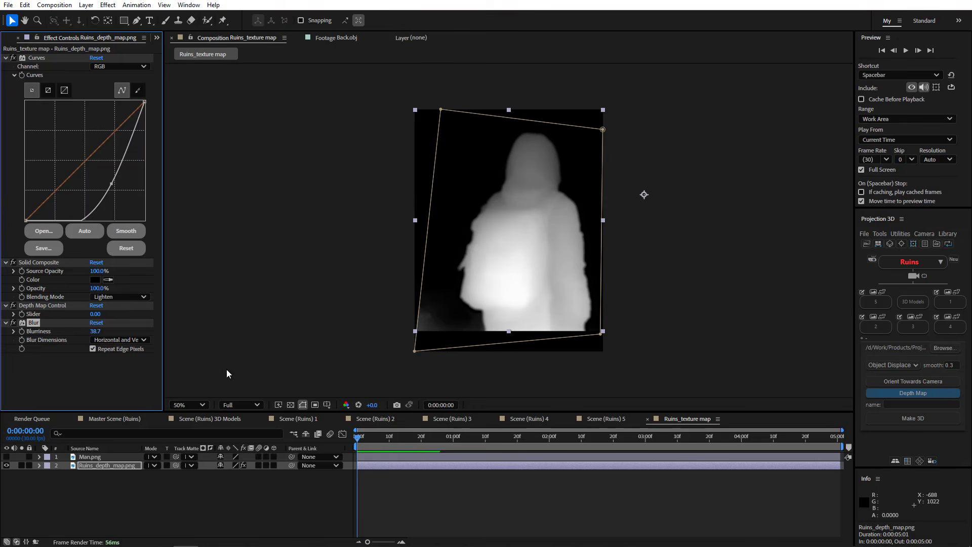
Step: Generate a displaced 3D model named Stranger from the Man.png and Ruins_depth_map.png layers
drag(97, 483, 114, 454)
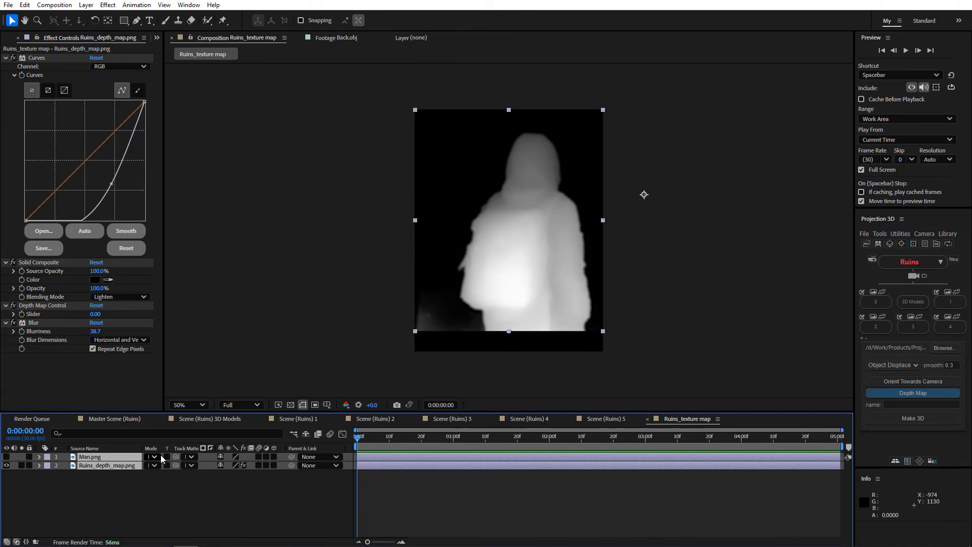
click(897, 405)
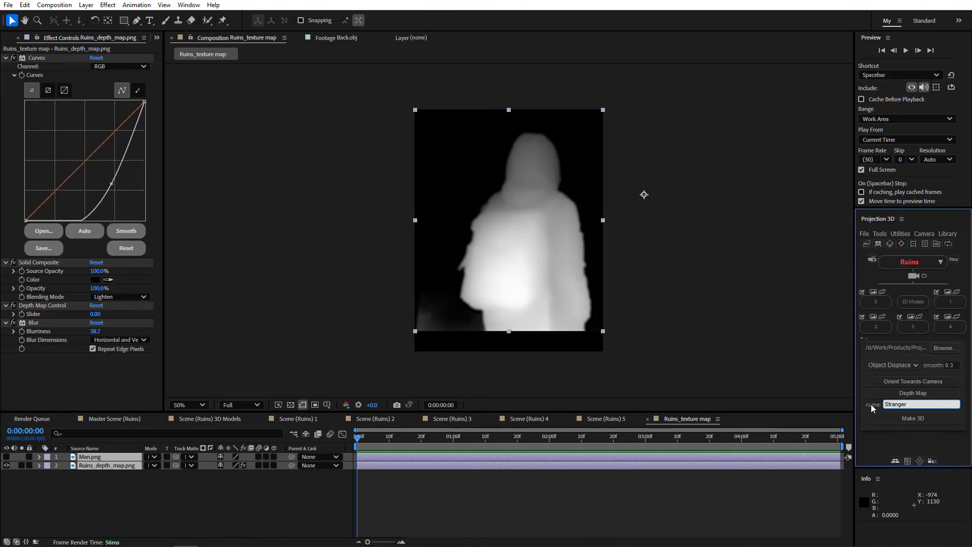
click(911, 418)
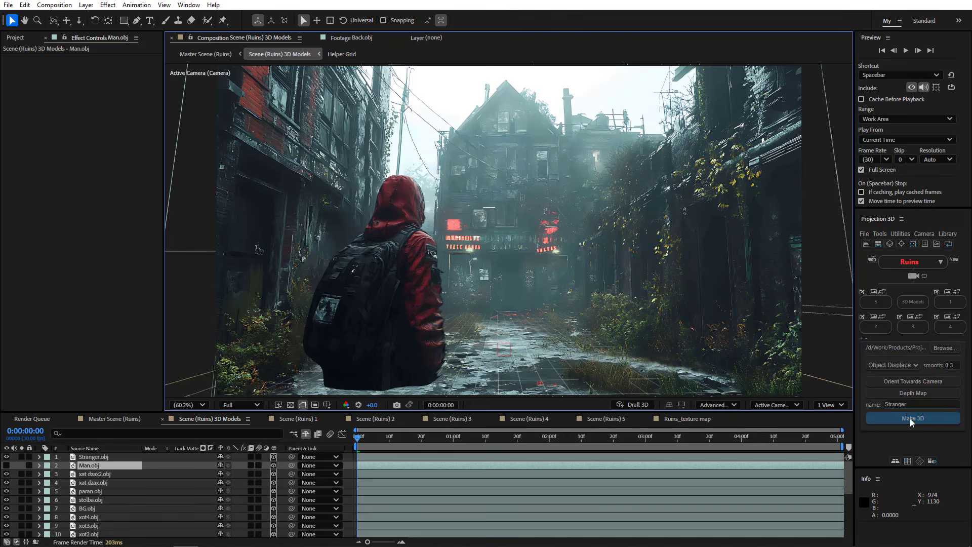
Step: Reduce the Z scale of Stranger.obj to 80%
click(94, 456)
key(s)
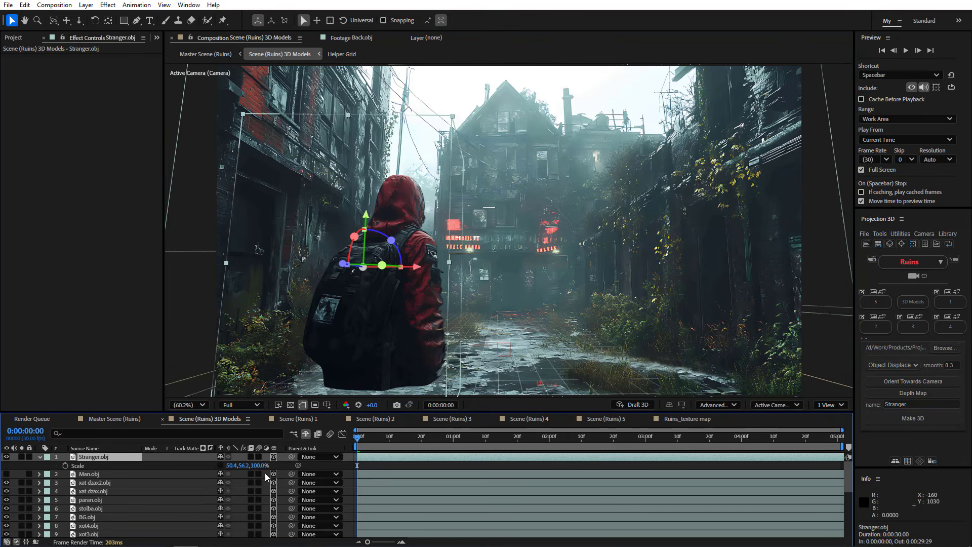
drag(259, 469, 250, 469)
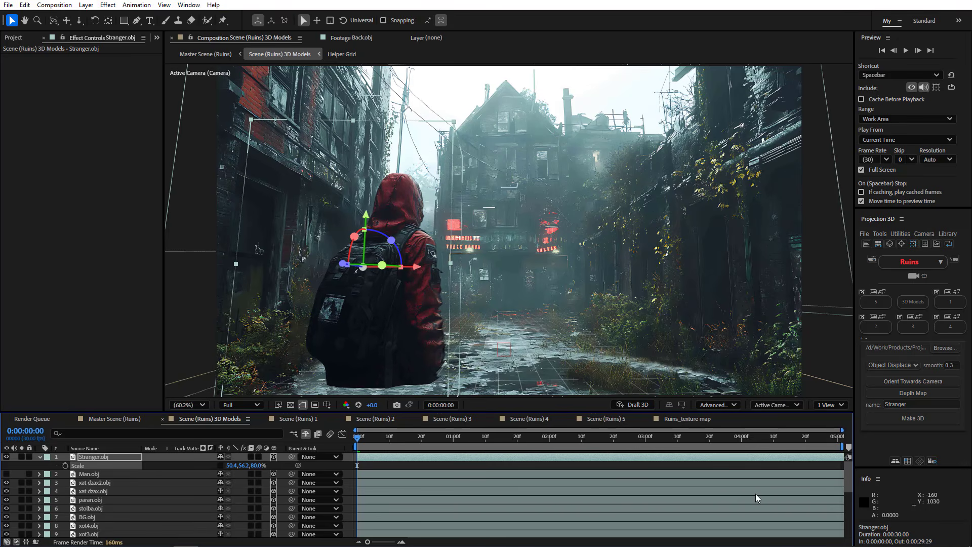
Step: Inspect Stranger.obj from a custom view, return to the active camera, and lower the model by about 26 units
click(932, 462)
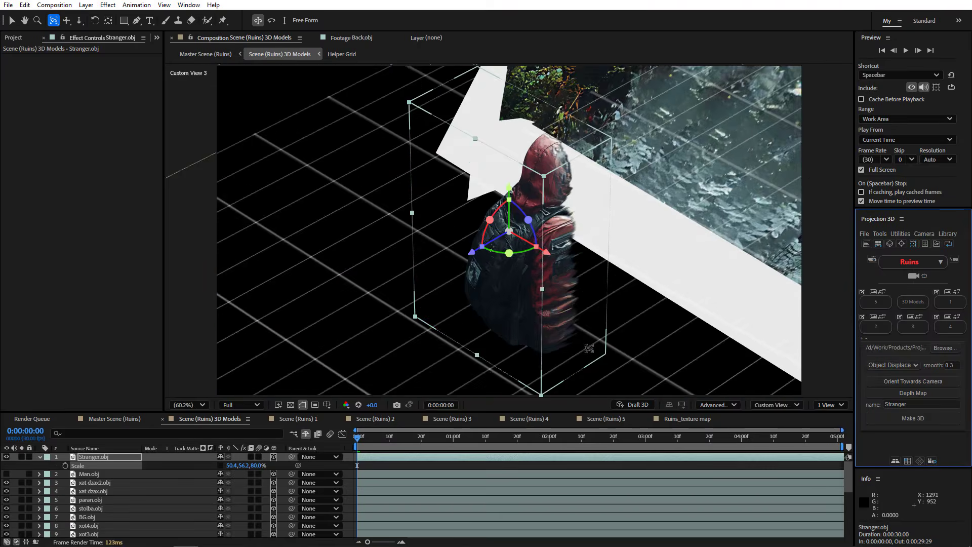
drag(589, 348, 673, 329)
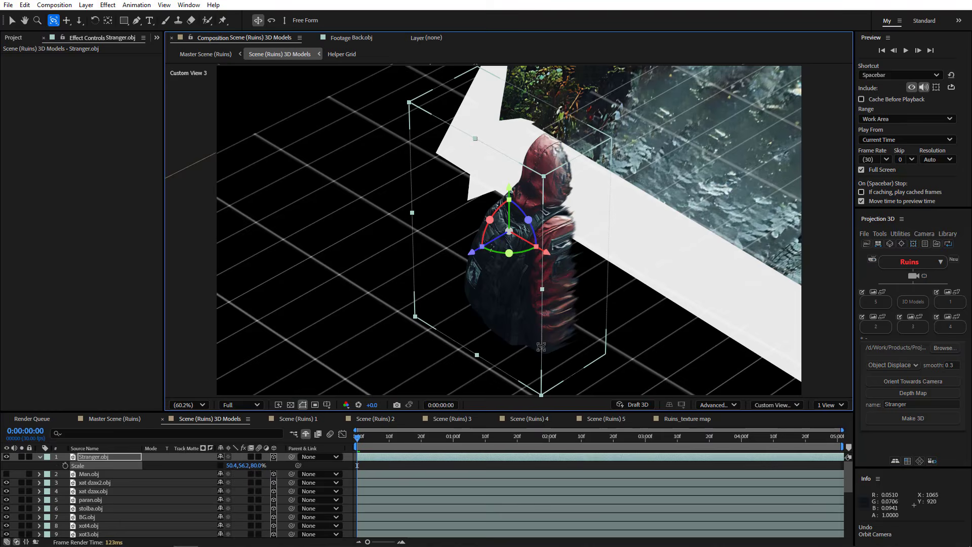
click(898, 461)
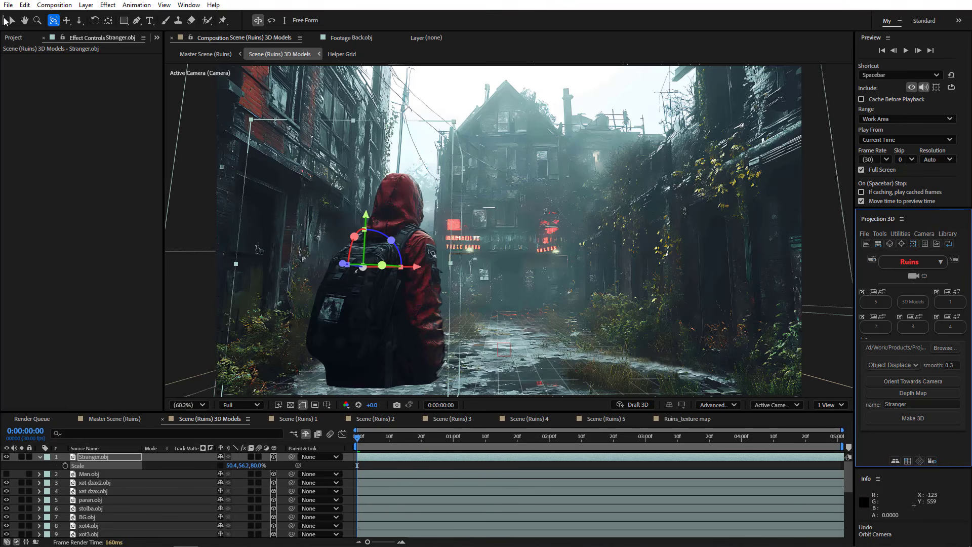
click(7, 20)
drag(368, 221, 368, 233)
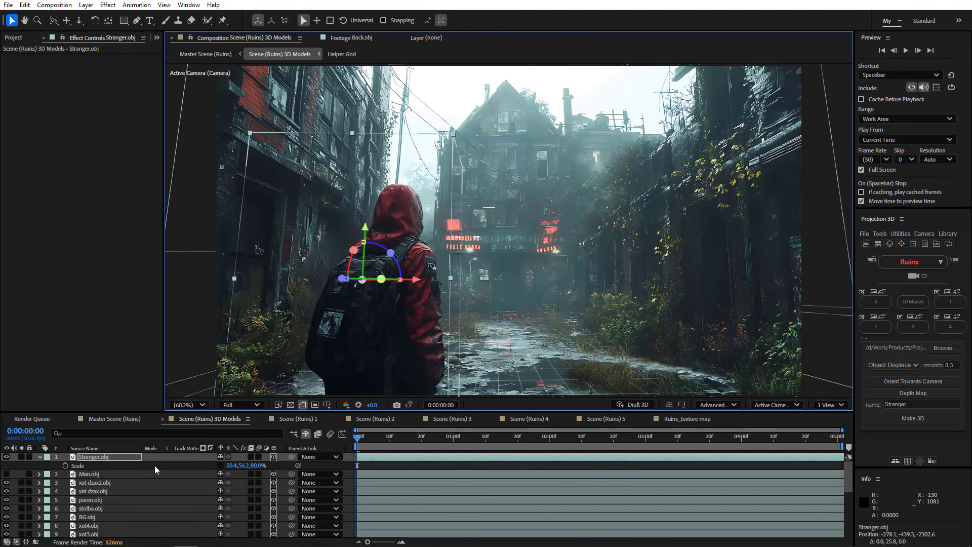
Step: Keyframe Stranger.obj's Orientation at the start, turned to about 8.8, 348.3, 2.2 at 1:22 and 8.1, 6.5, 2.2 at 3:16
click(118, 456)
key(r)
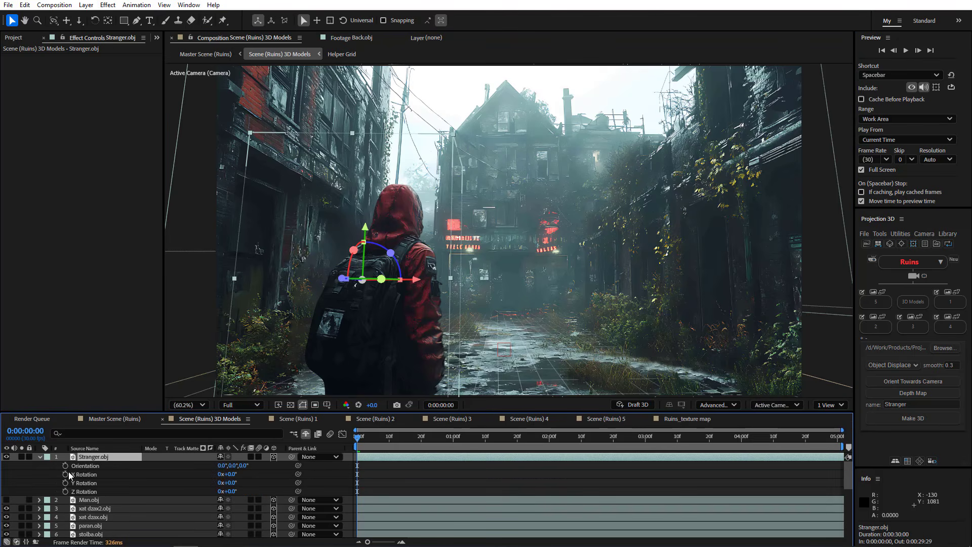
click(65, 465)
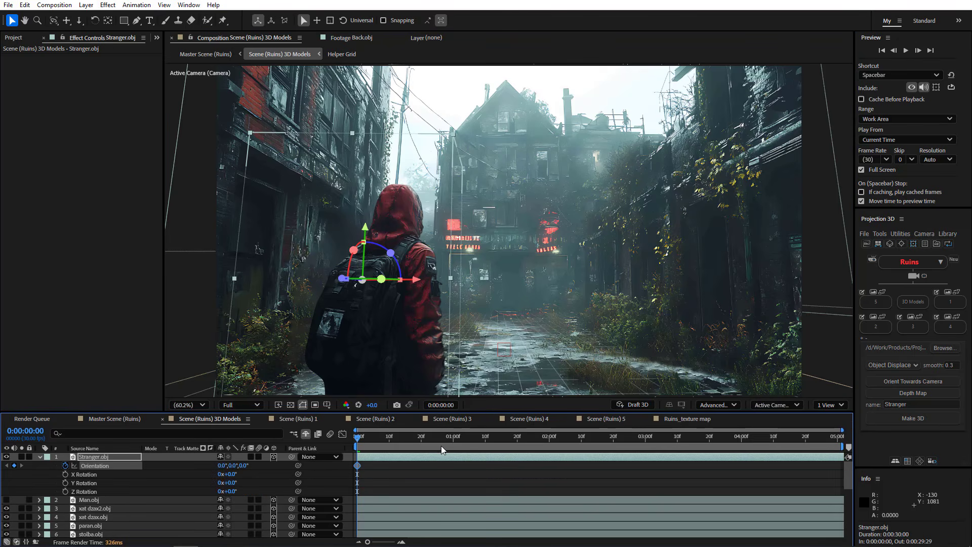
click(522, 438)
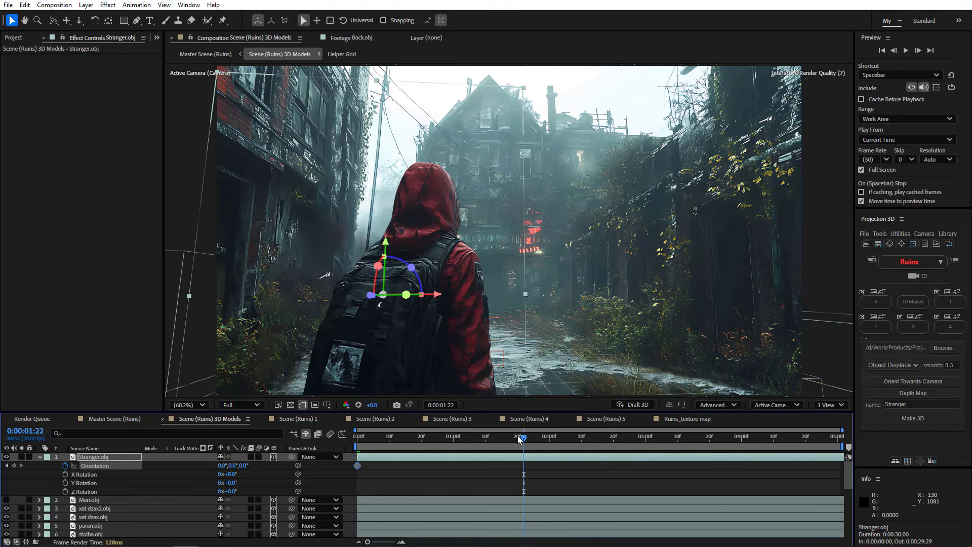
mouse_move(394, 293)
mouse_down()
mouse_move(389, 285)
mouse_move(414, 299)
mouse_move(396, 300)
mouse_up()
drag(574, 438, 696, 439)
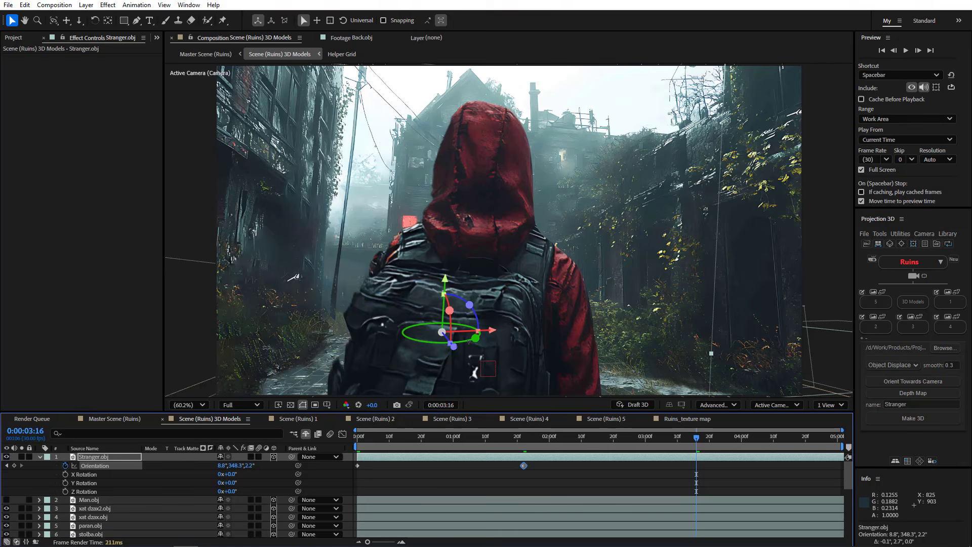
drag(469, 342, 455, 343)
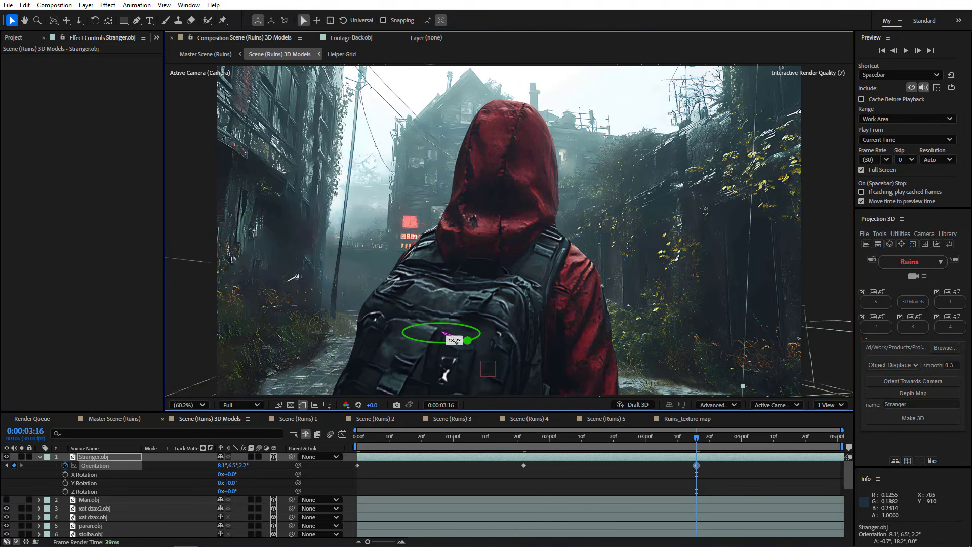
Step: Apply Easy Ease to the Orientation keyframe at 1:22 and play the animation from the first frame
right_click(524, 465)
mouse_move(625, 460)
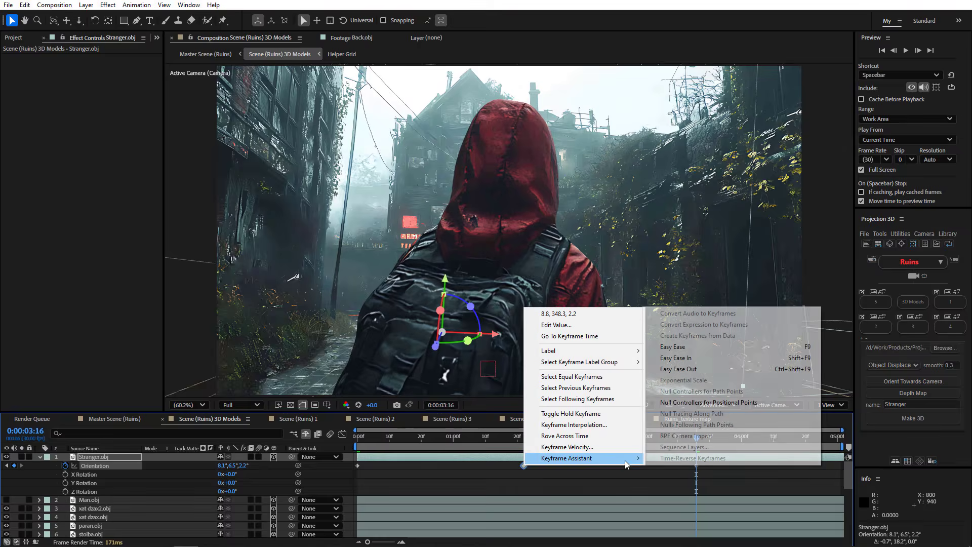
click(678, 347)
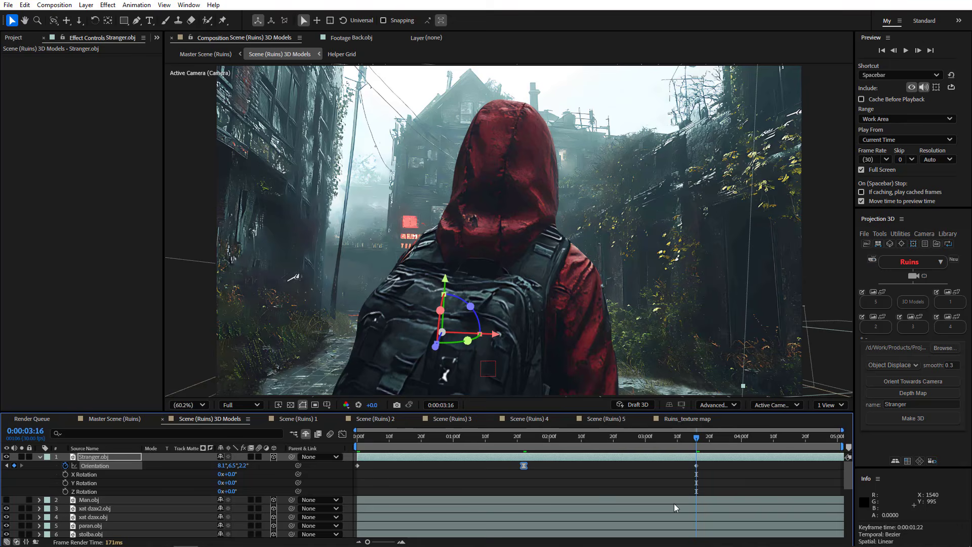
key(Home)
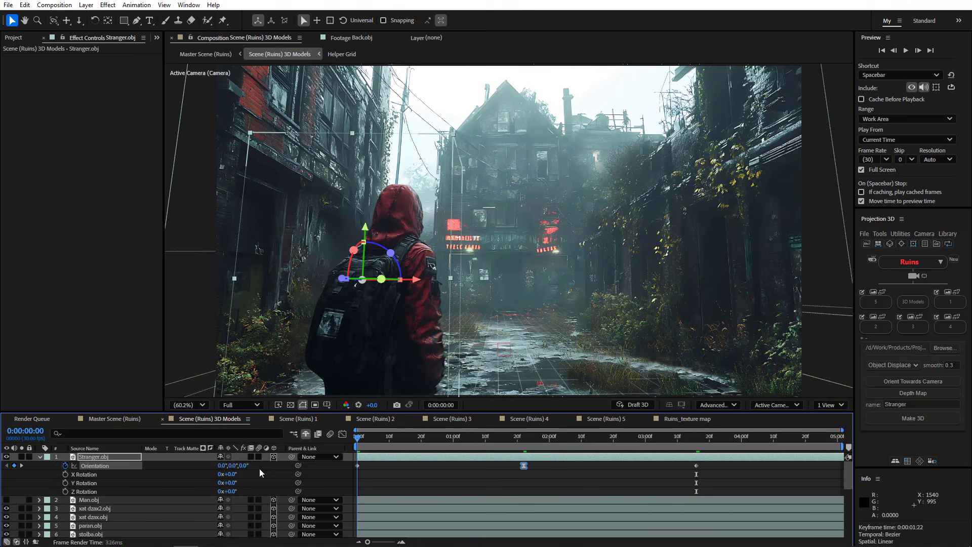
click(905, 50)
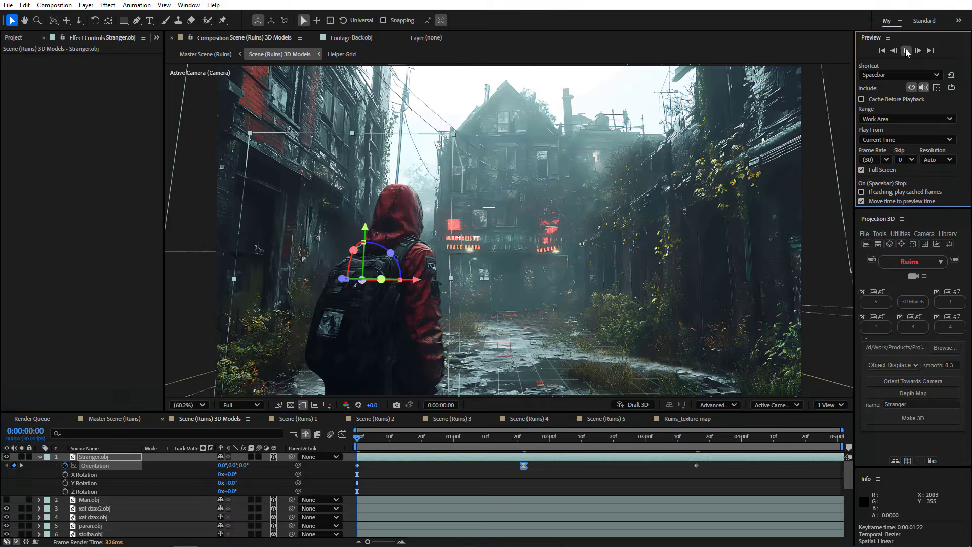
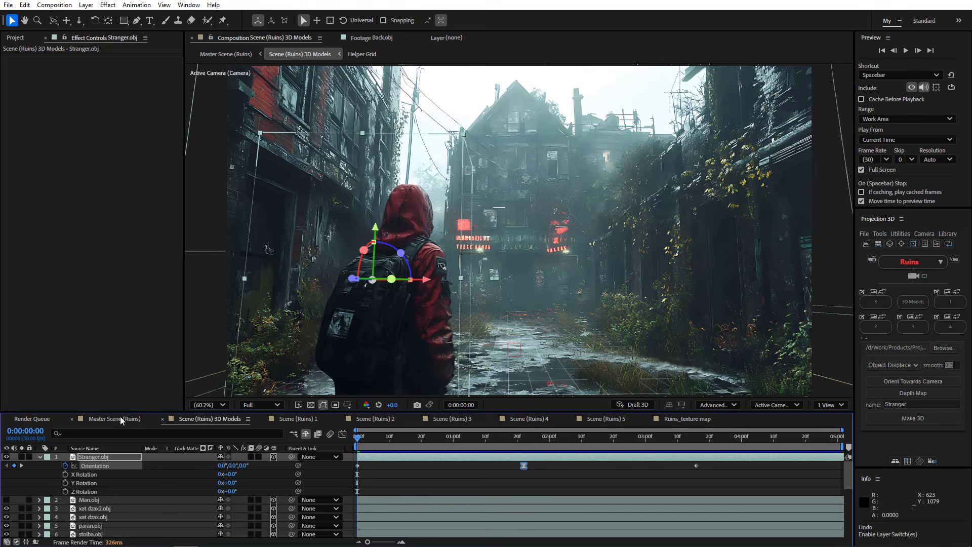
click(114, 418)
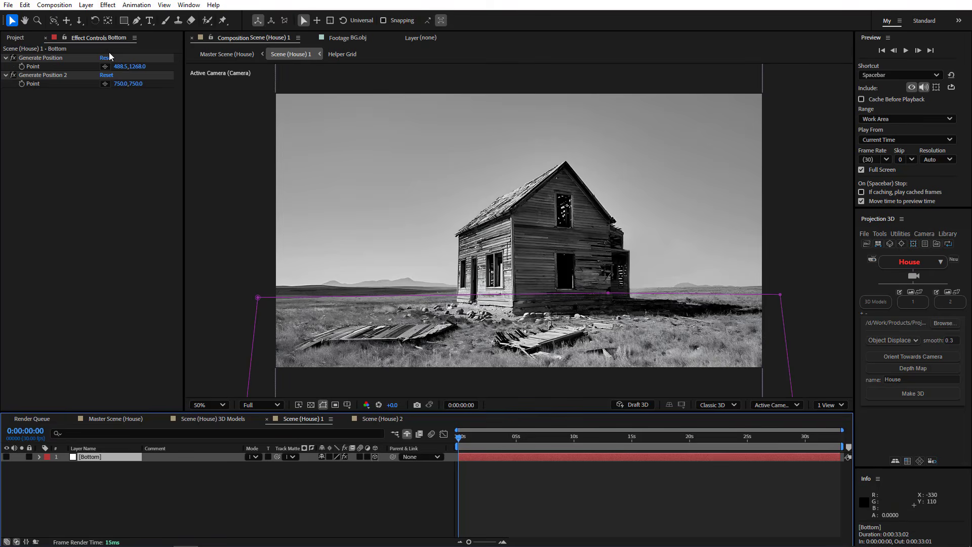
Step: Place the Bottom layer's first Generate Position point at the front corner of the house's base and create a plane there
click(55, 59)
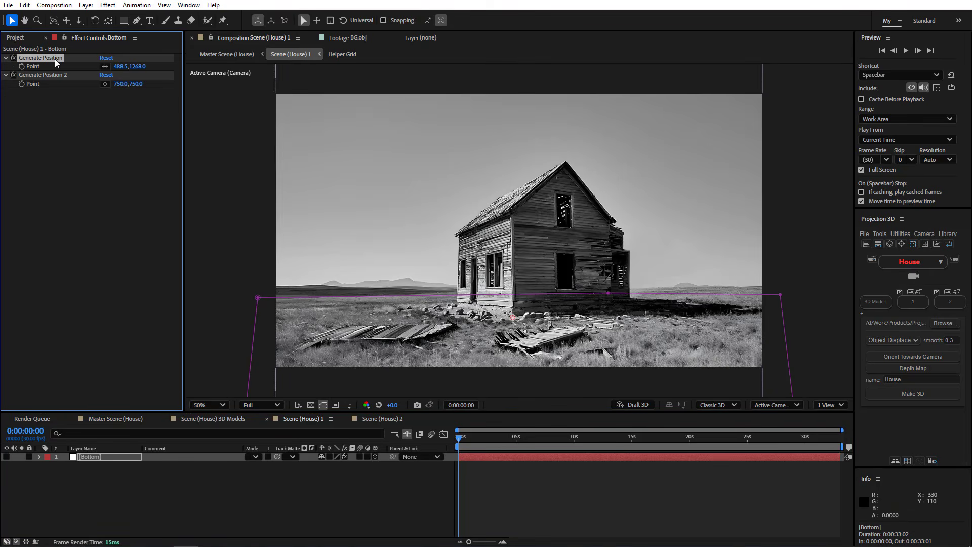
click(104, 66)
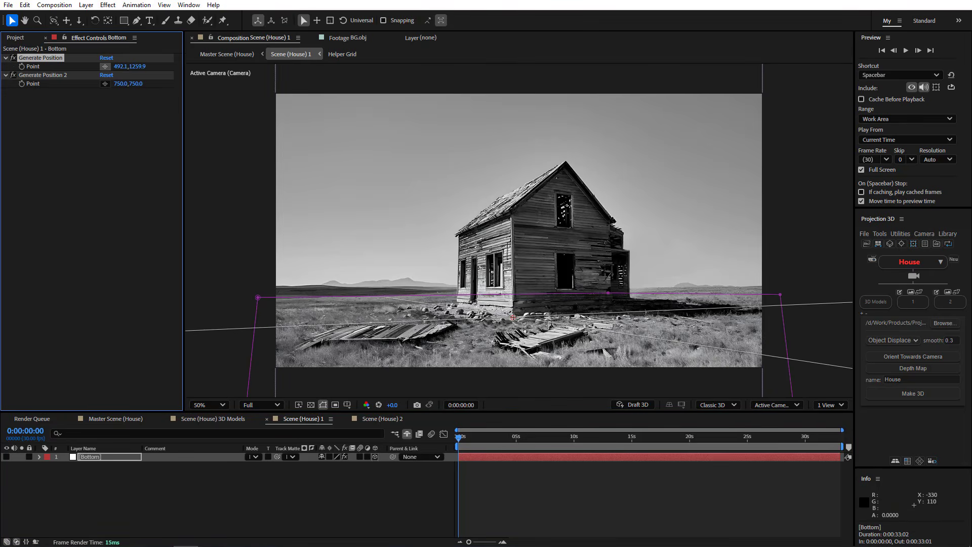
click(530, 328)
click(878, 244)
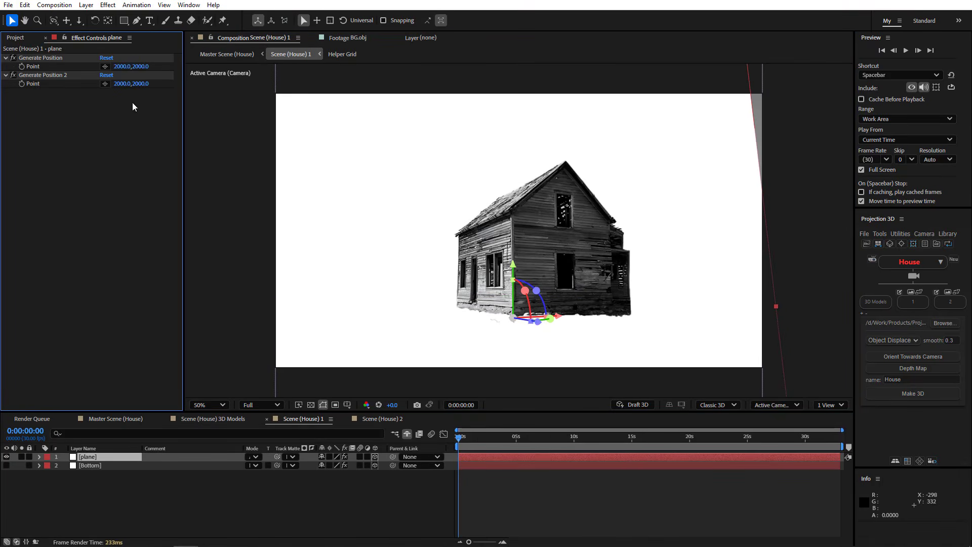
Step: Mask the new plane with a rectangle enclosing the whole house and orient the plane towards the camera
click(126, 21)
drag(432, 132, 658, 325)
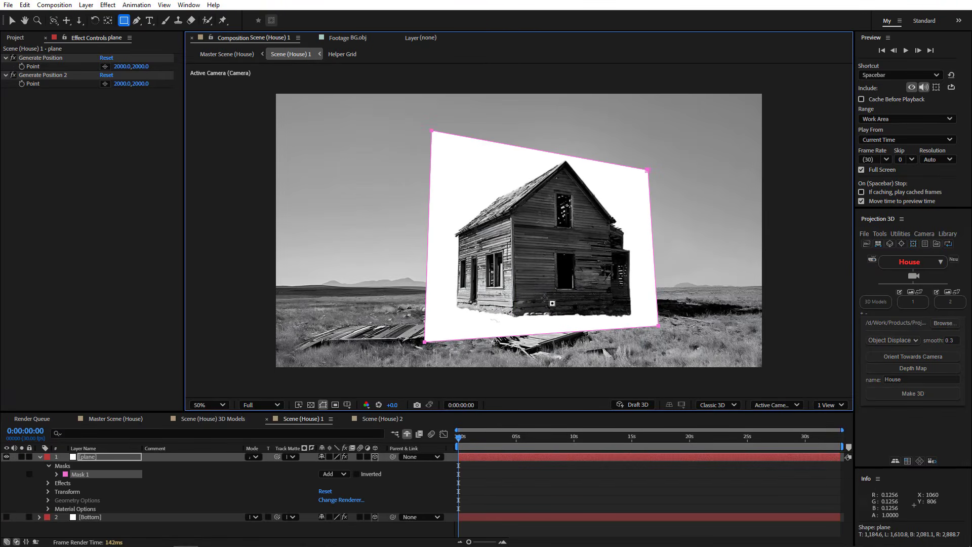
click(900, 357)
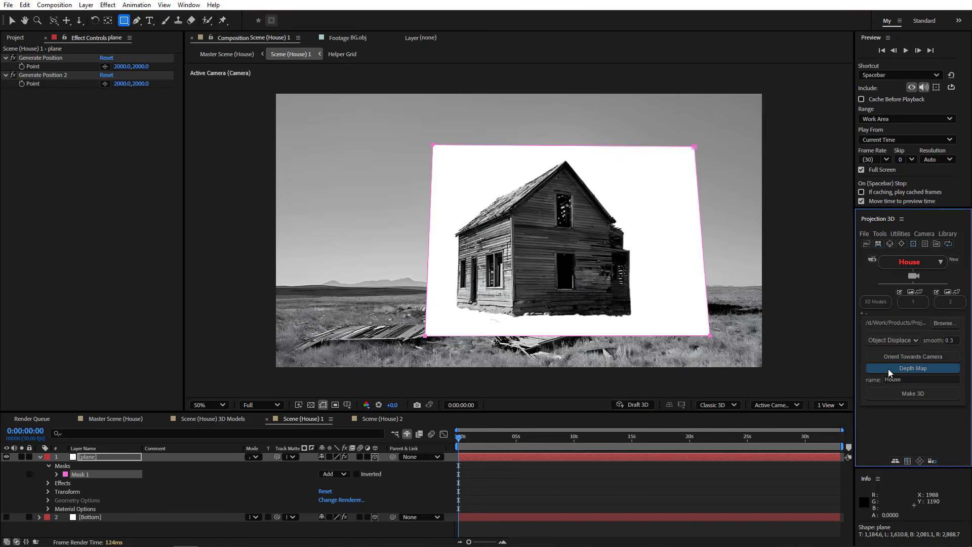
Step: Generate the house plane's depth map and steepen its Curves, raising the highlights and deepening the shadows for stronger contrast
click(900, 371)
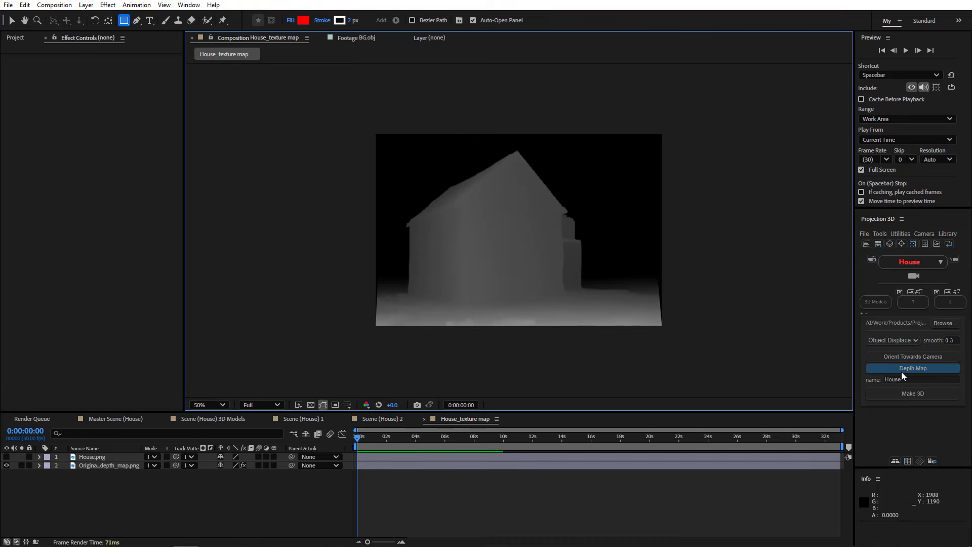
click(82, 466)
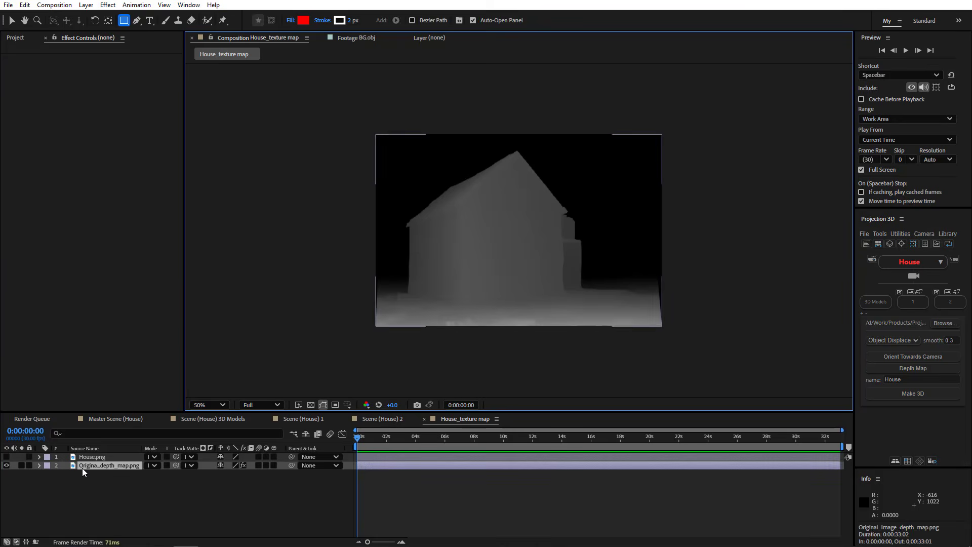
drag(107, 138, 68, 111)
click(37, 194)
drag(39, 199, 47, 210)
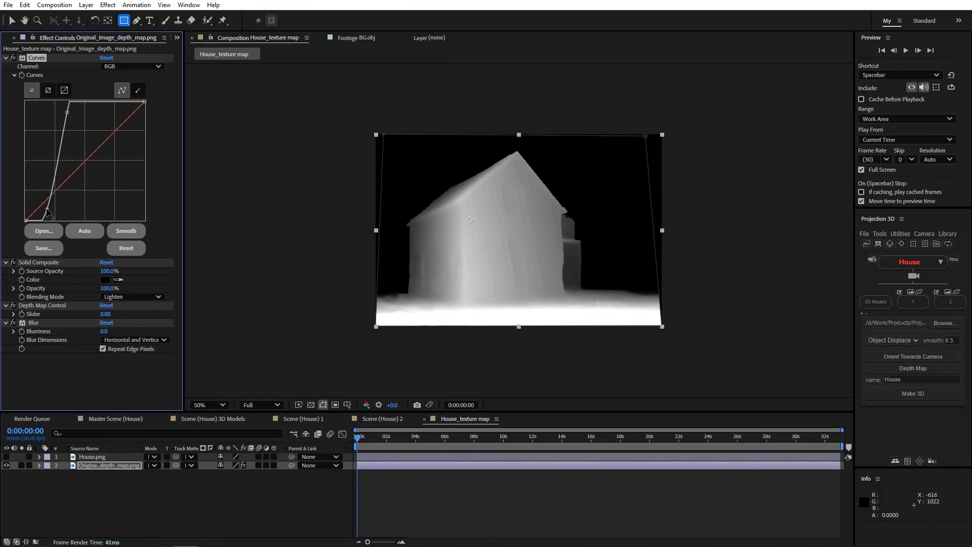
Step: Generate the 3D model House from the House.png and Original_Image_depth_map.png layers with smooth at 0.3
click(387, 451)
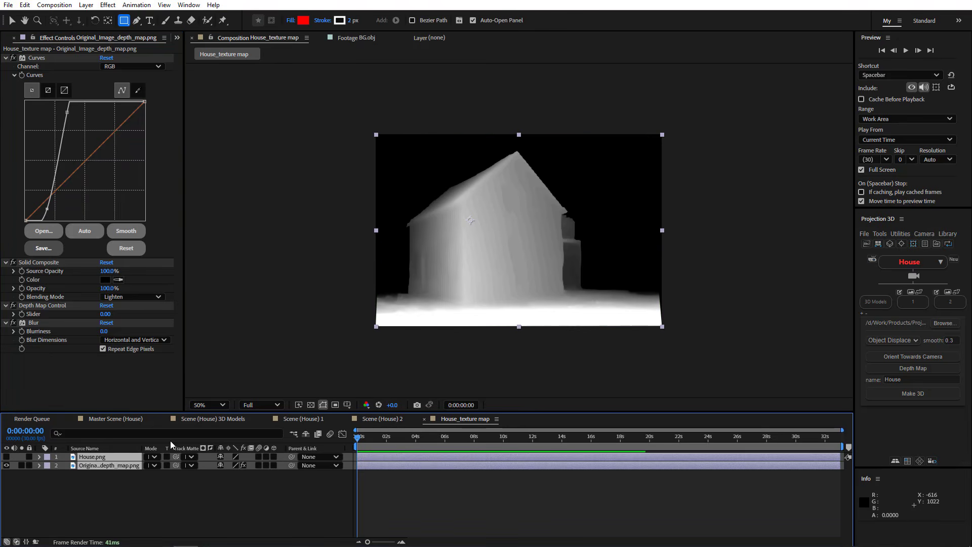
click(906, 396)
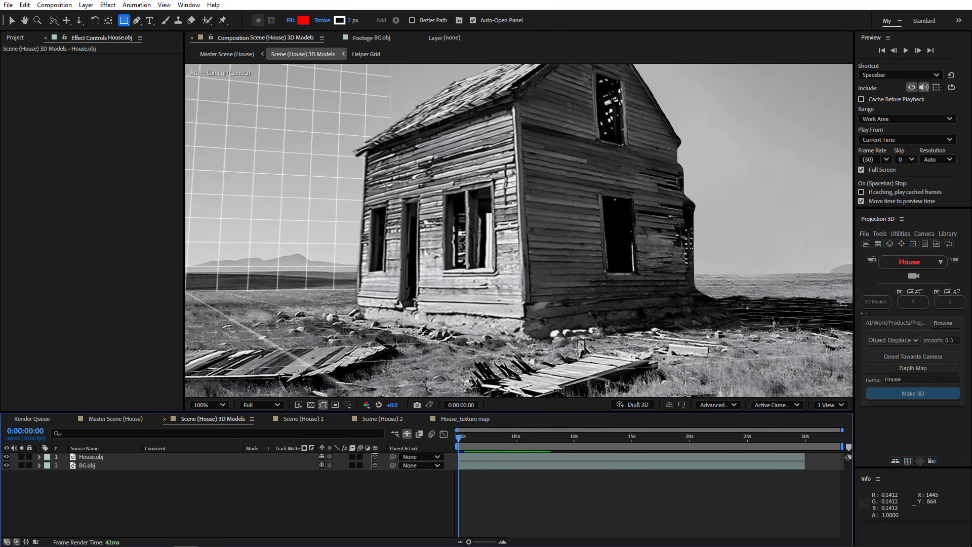
Step: Regenerate the House 3D model from the House.png and Original_Image_depth_map.png layers with smooth at 0.8
click(950, 340)
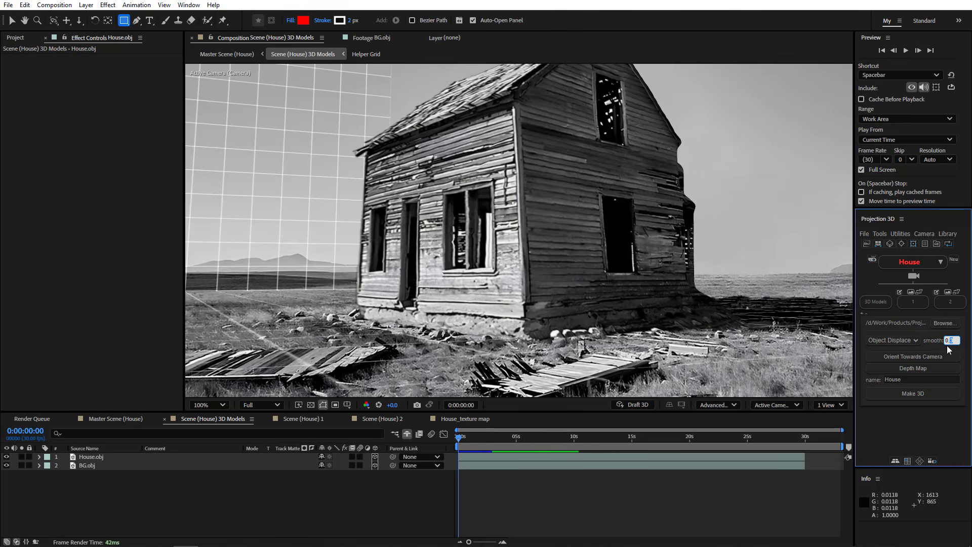
text(8)
click(455, 419)
drag(102, 492, 114, 468)
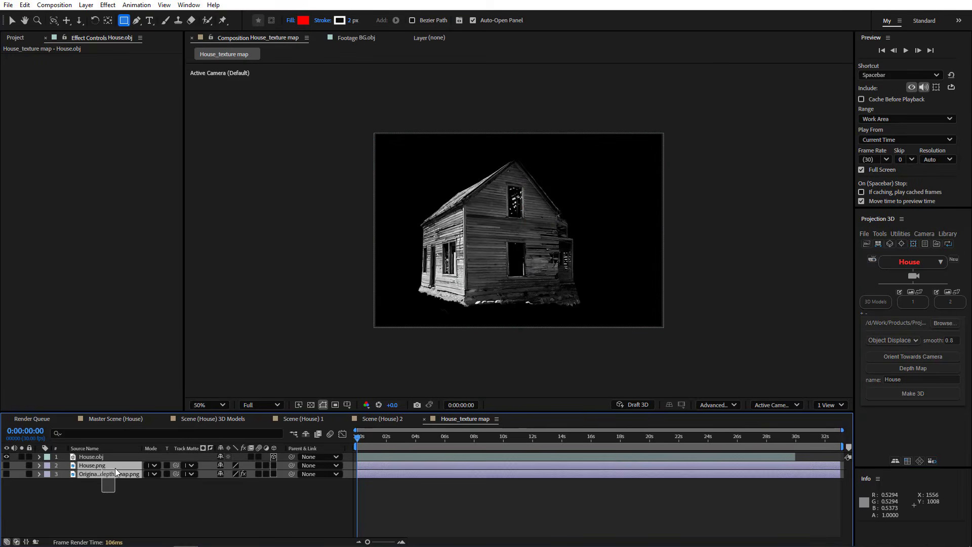
click(913, 393)
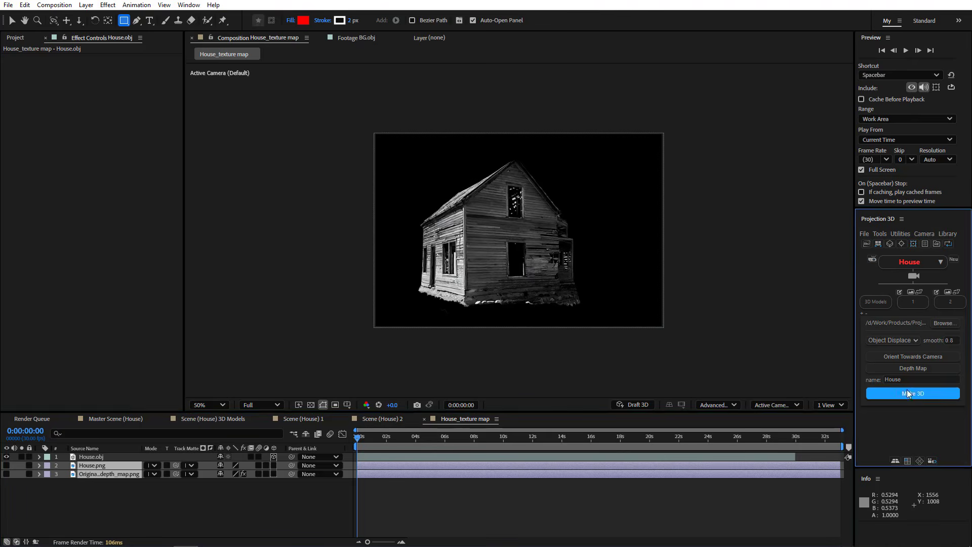
click(484, 315)
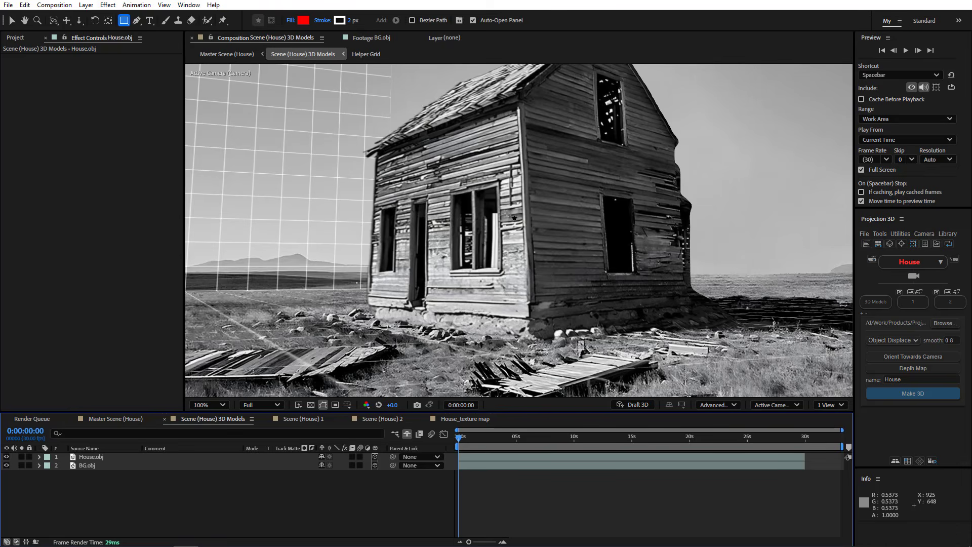
key(comma)
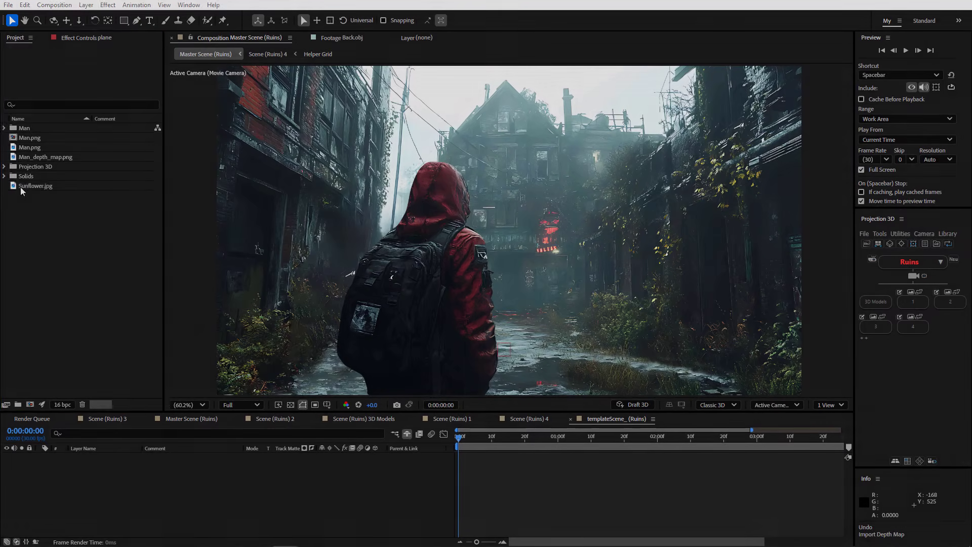
Step: Create a composition from Sunflower.jpg and open the Displace Tool in Displace mode
drag(21, 186, 30, 404)
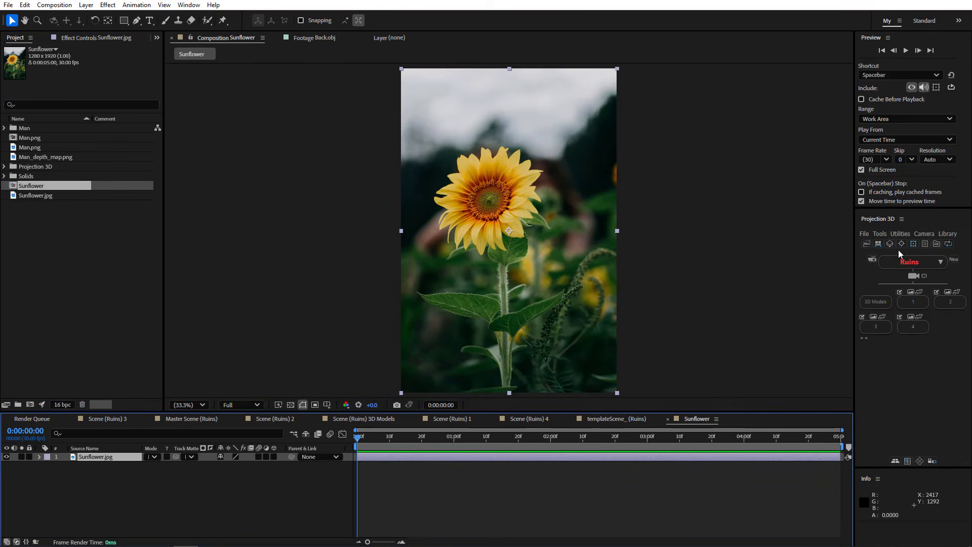
click(879, 236)
click(880, 278)
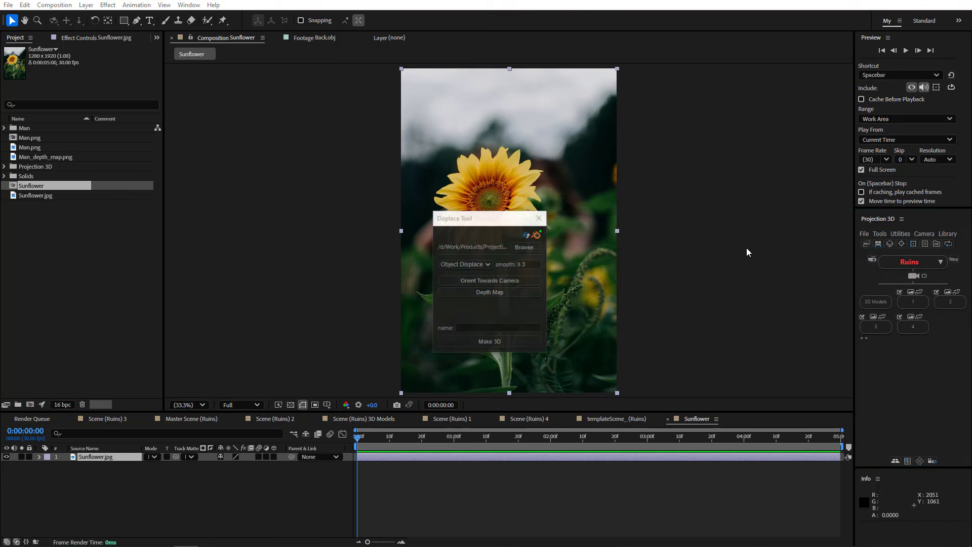
drag(511, 213, 812, 205)
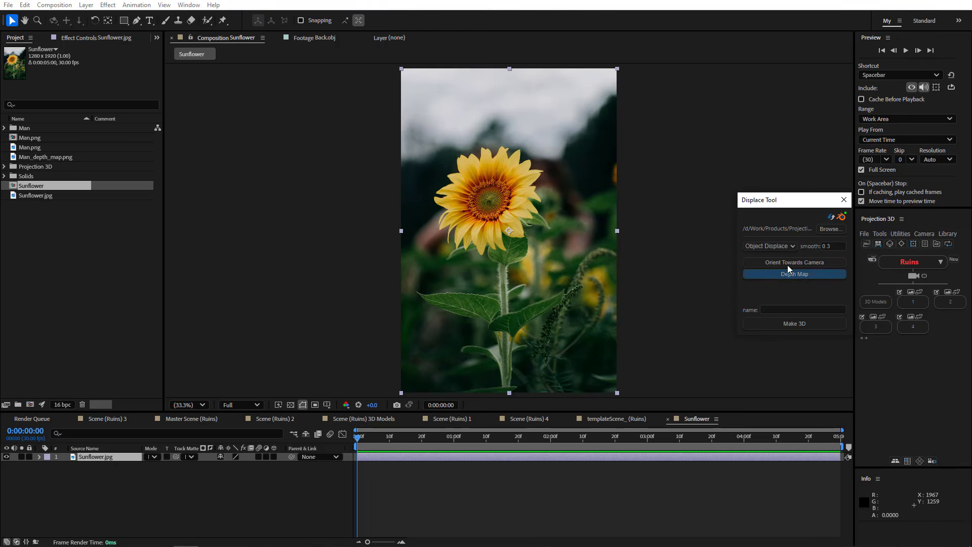
click(761, 246)
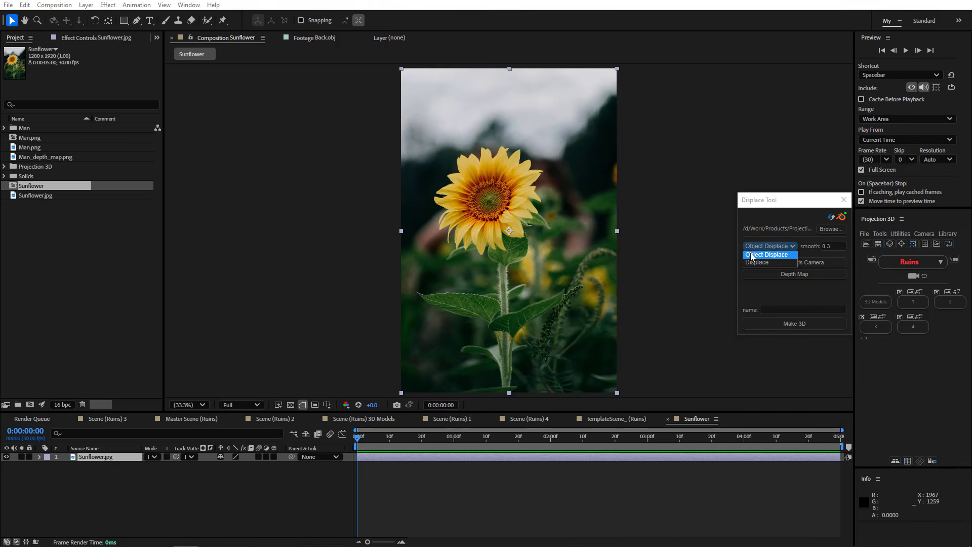
click(761, 262)
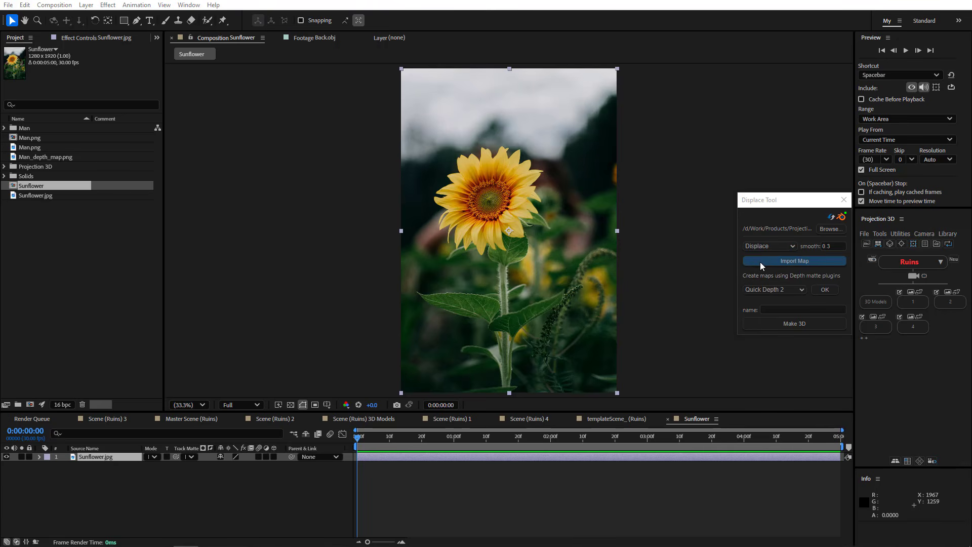
Step: Select the Sunflower.jpg footage in the project and look through the depth map images available for import
click(797, 261)
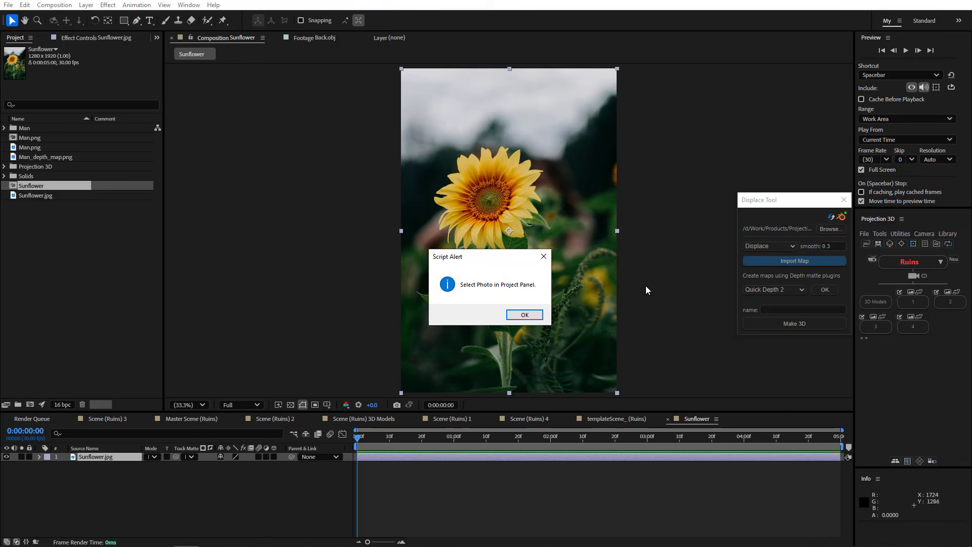
click(522, 315)
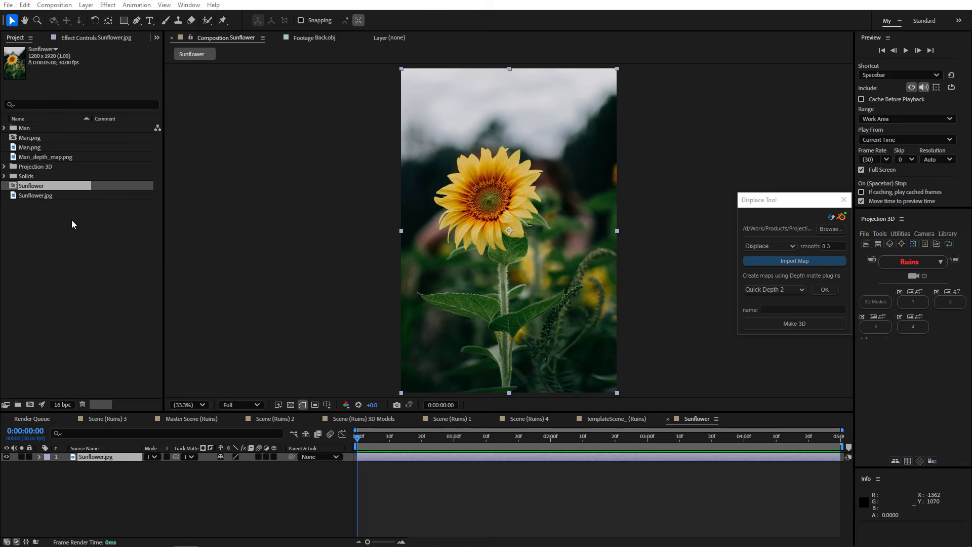
click(48, 195)
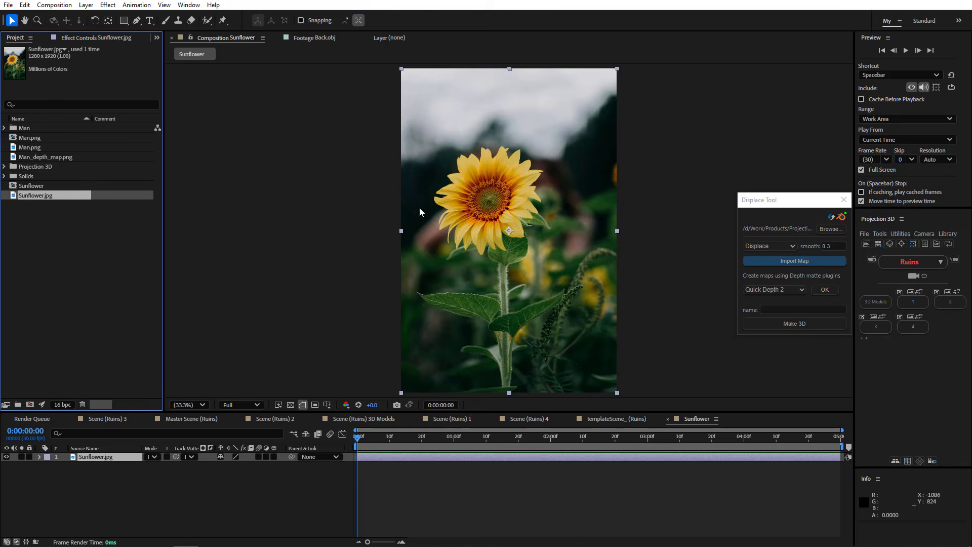
click(769, 260)
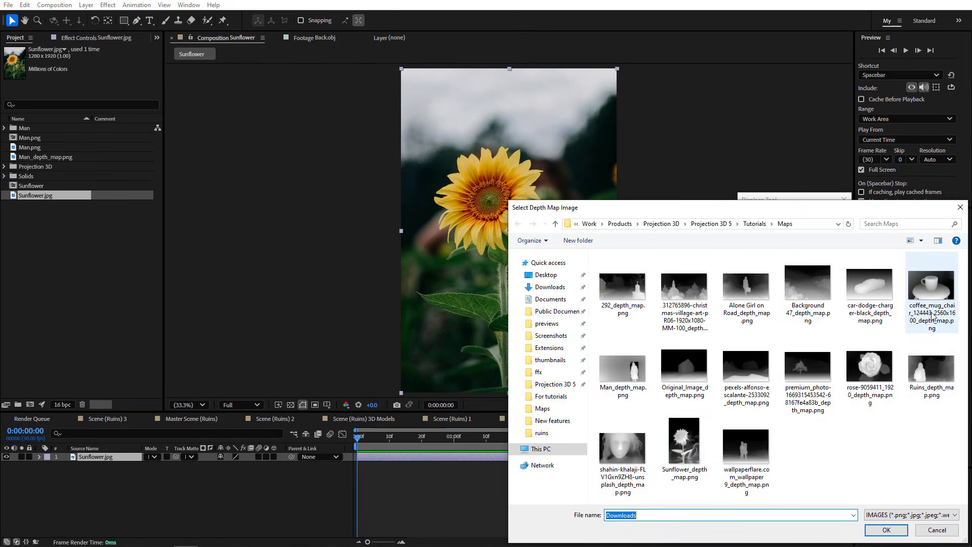
click(958, 209)
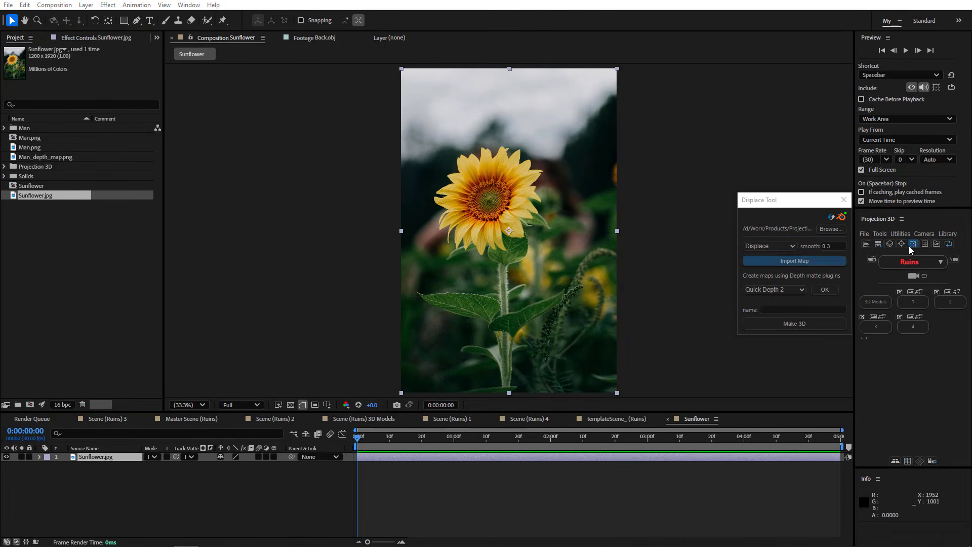
Step: Create the depth map for Sunflower.jpg with Depth Scanner Lite and set its Blurriness to 27.9
click(760, 292)
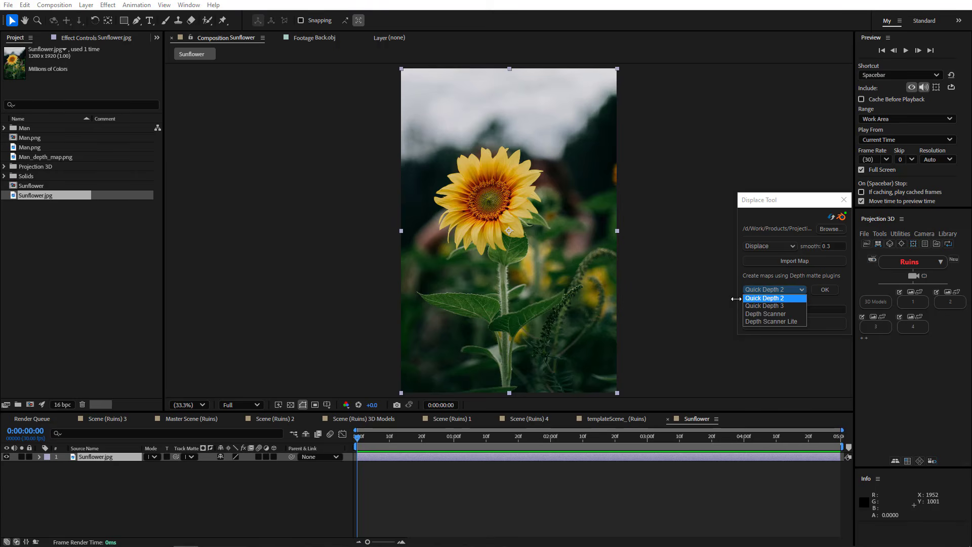
click(773, 320)
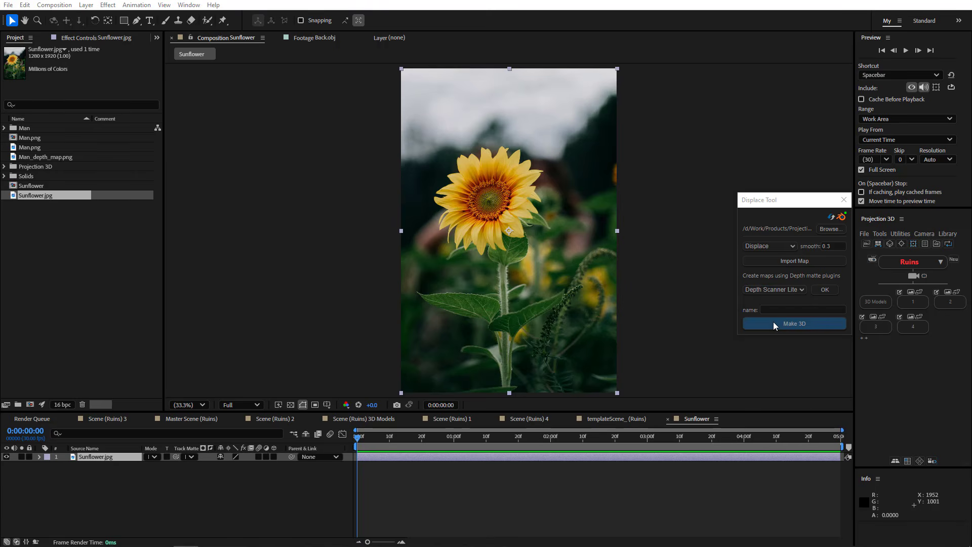
click(825, 289)
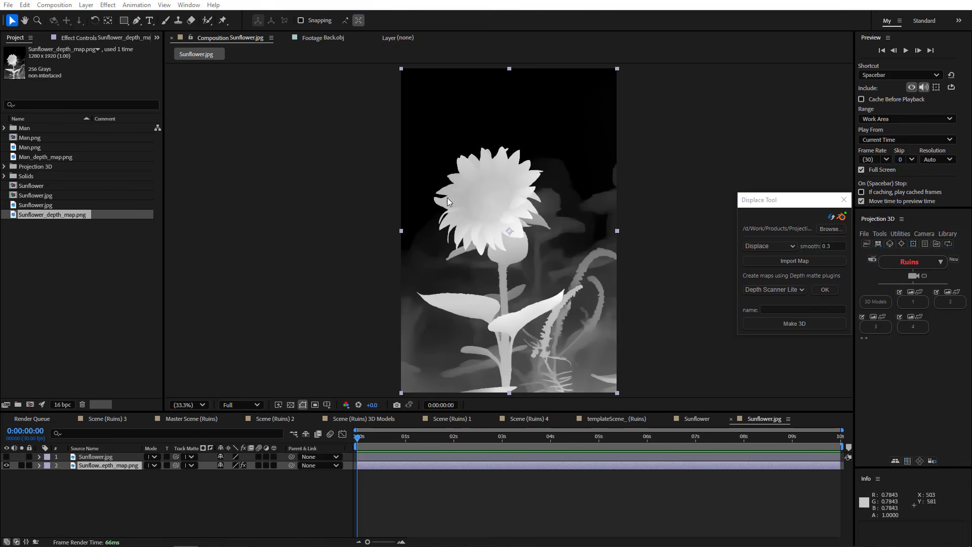
click(81, 39)
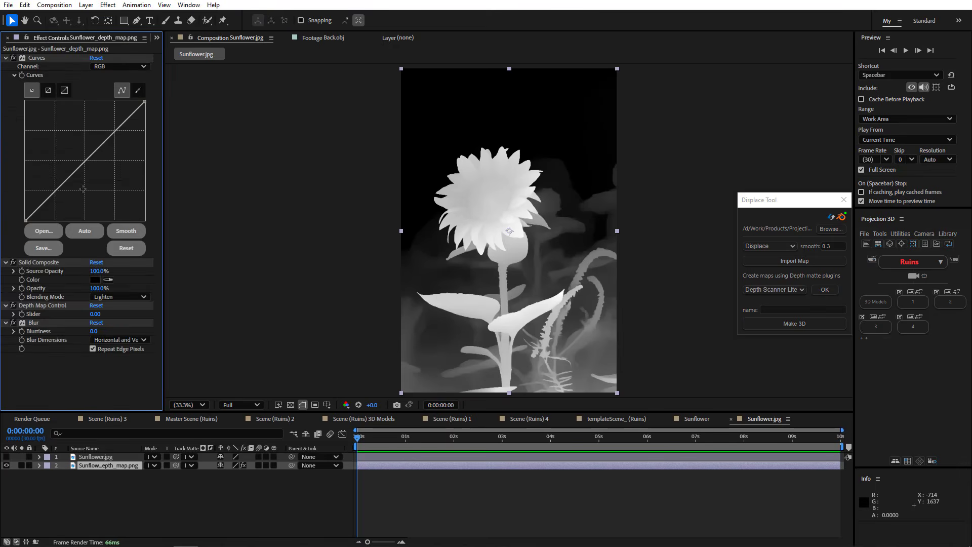
drag(93, 332, 208, 302)
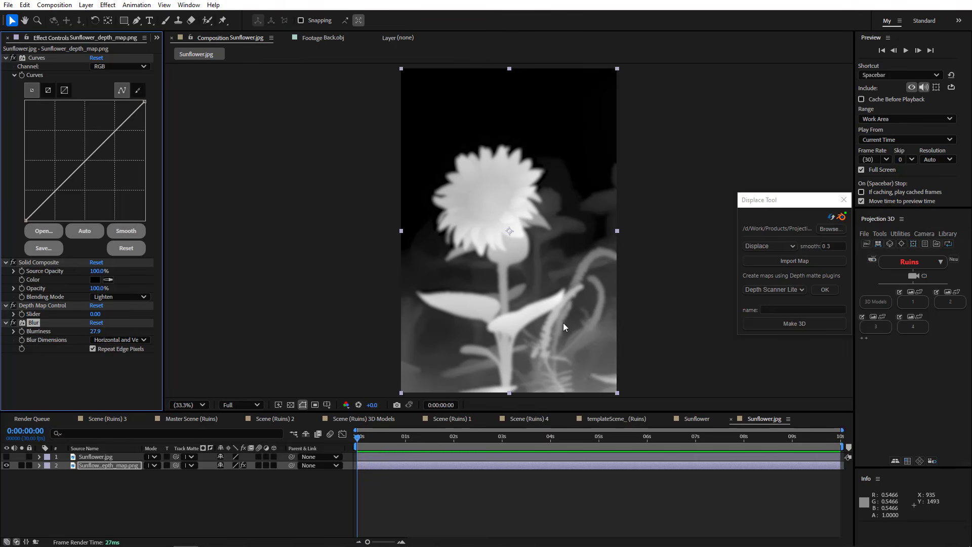
Step: Generate a 3D model named Sunflower from the Sunflower.jpg and depth map layers
click(781, 310)
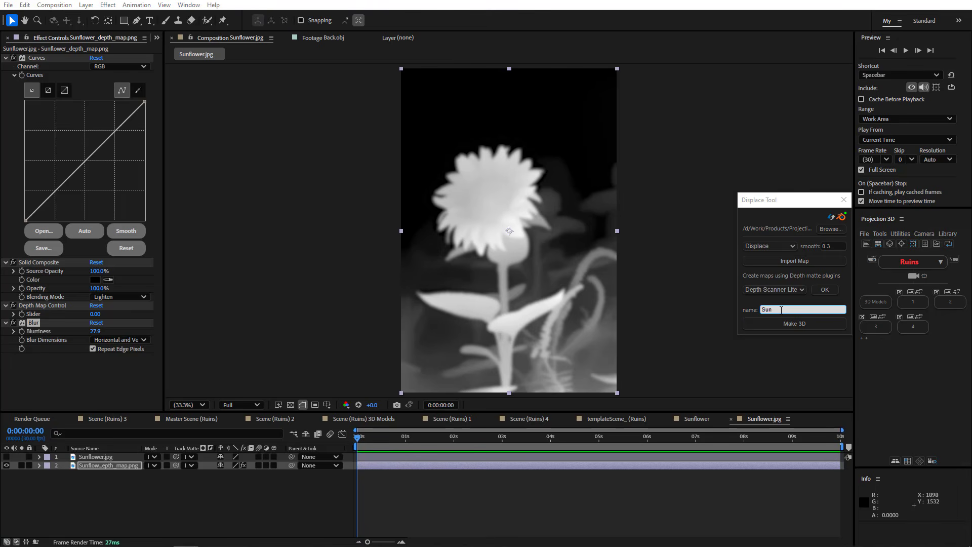
text(wer)
drag(102, 499, 128, 457)
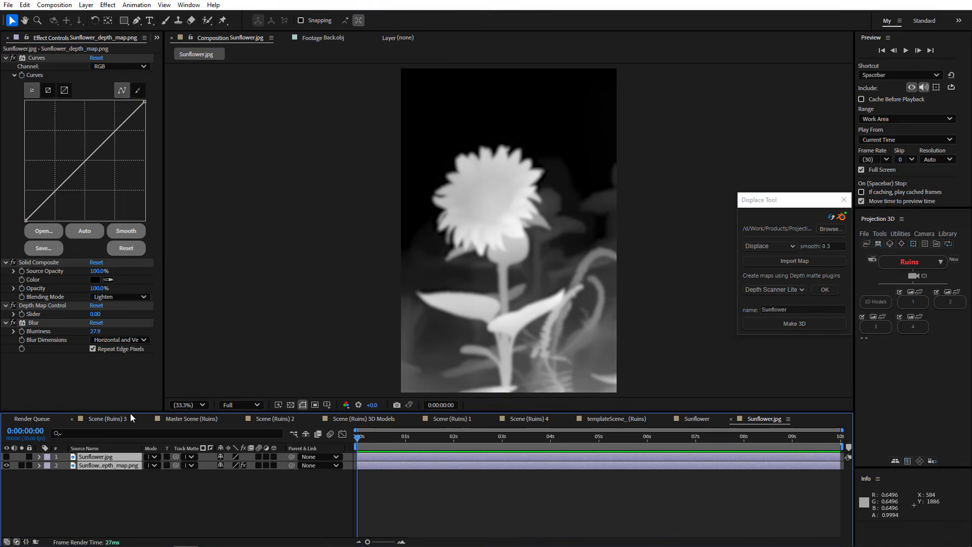
click(794, 323)
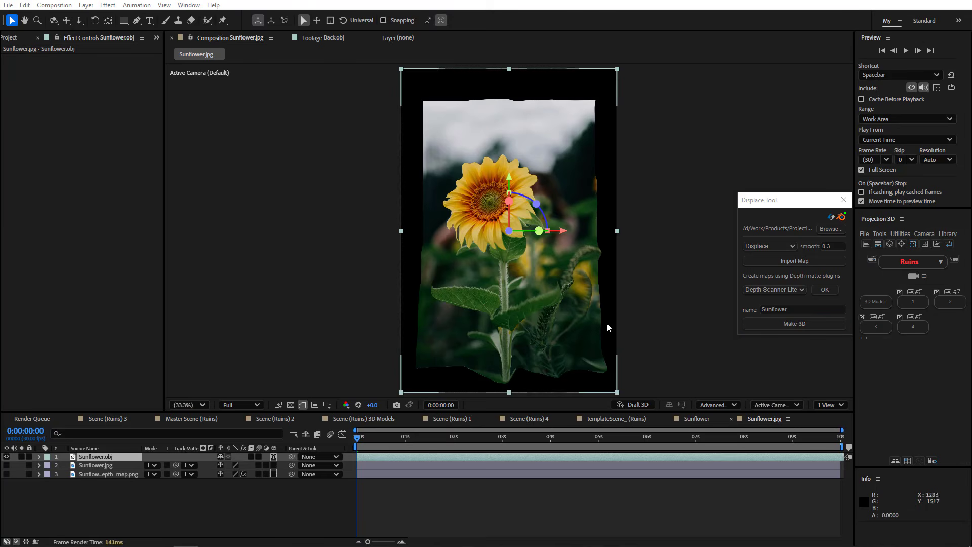
drag(524, 299, 518, 324)
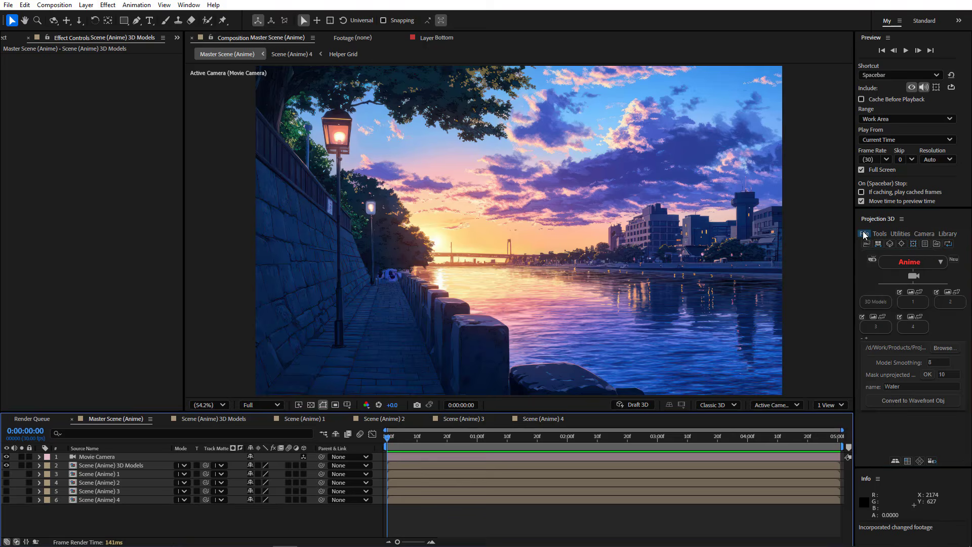
click(864, 233)
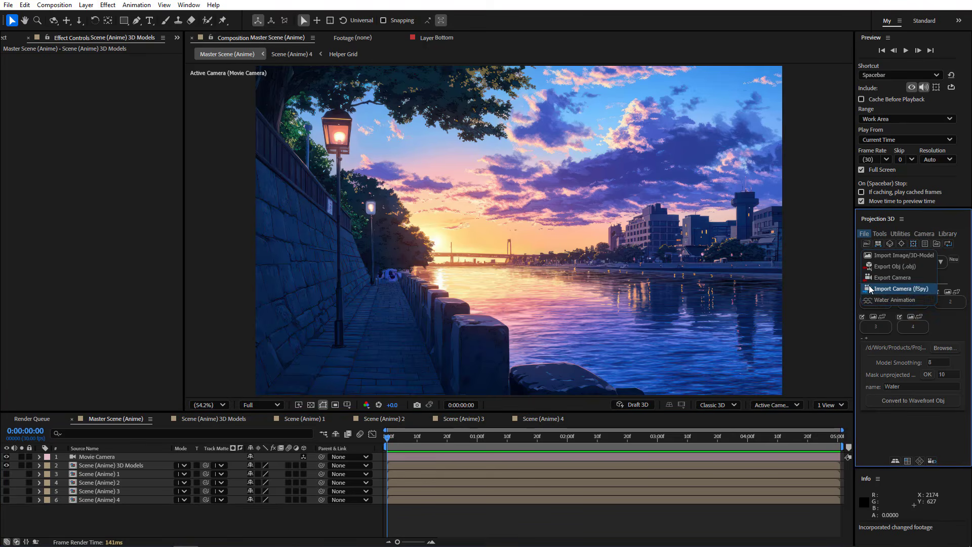
click(903, 300)
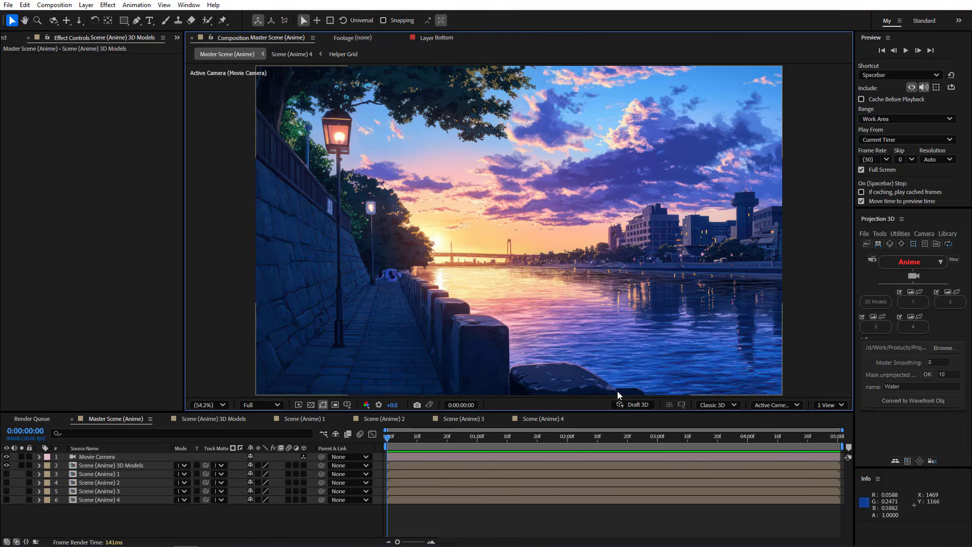
mouse_move(388, 443)
mouse_down()
mouse_move(772, 430)
mouse_move(374, 434)
mouse_up()
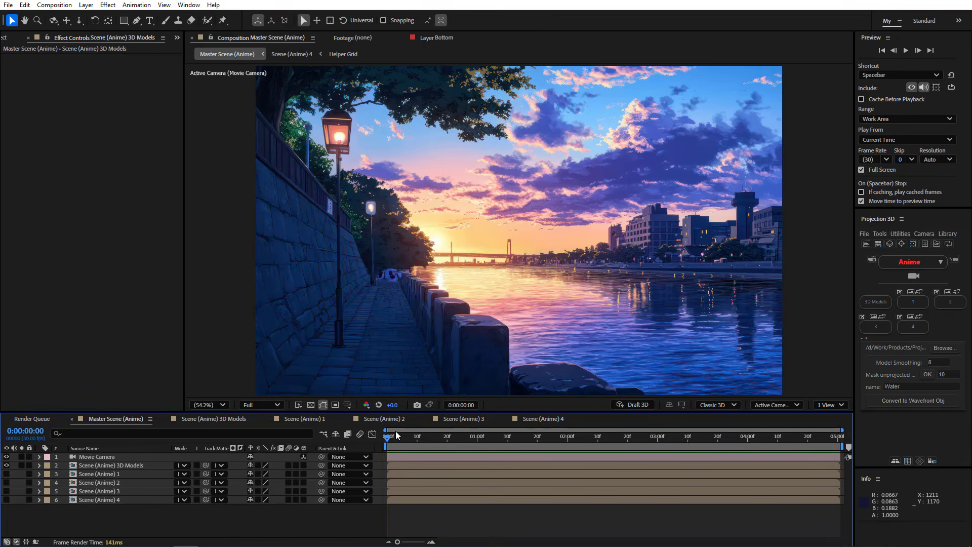
Step: Convert the water plane in Scene (Anime) 4 to a Wavefront Obj model named Water
click(538, 419)
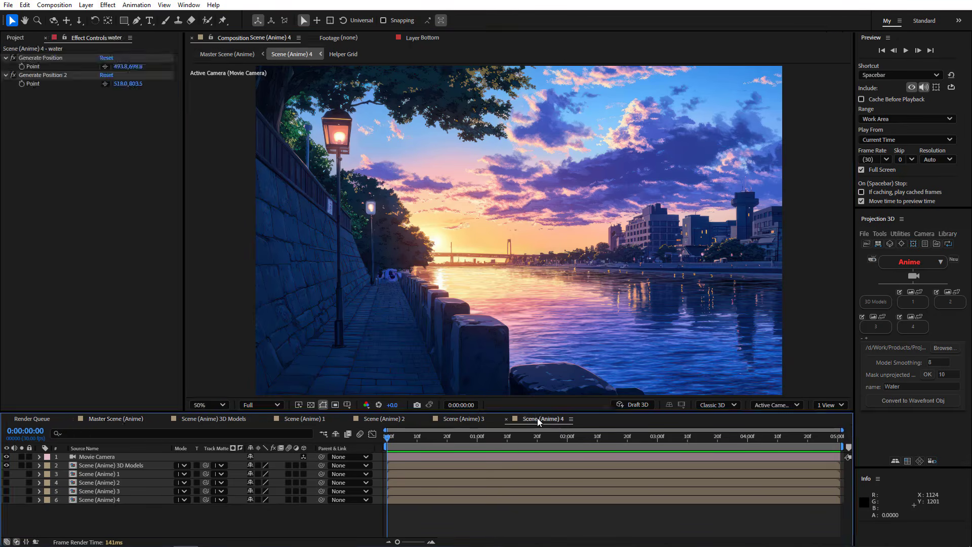
click(99, 489)
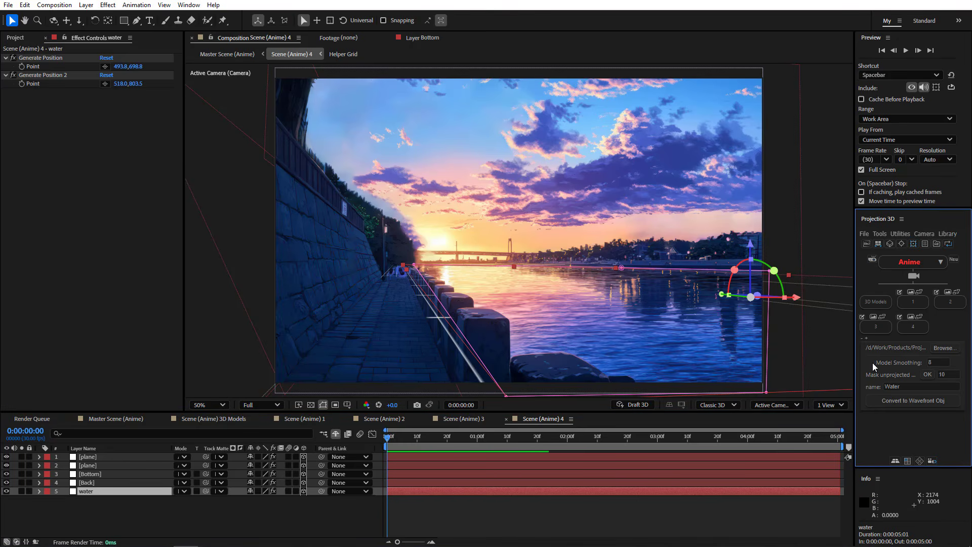
click(908, 387)
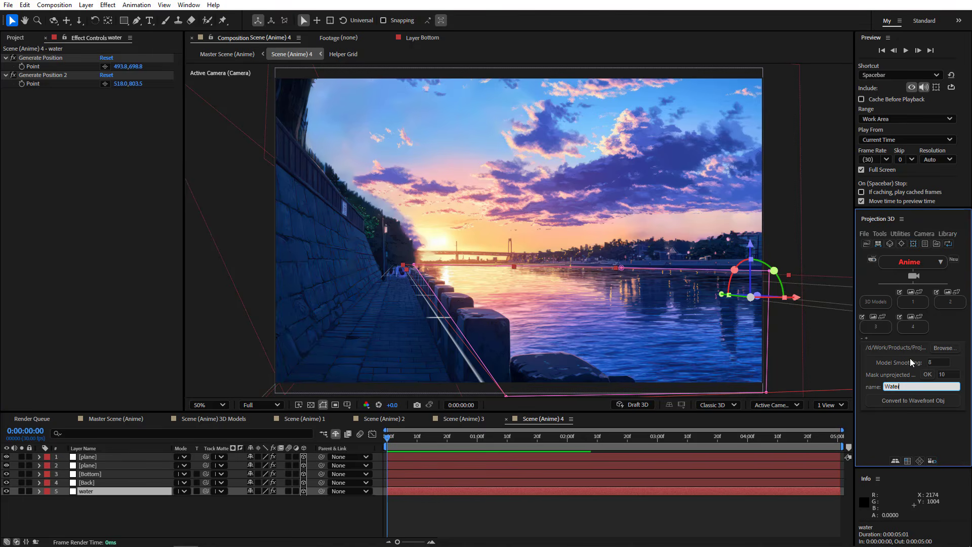
click(930, 362)
click(911, 400)
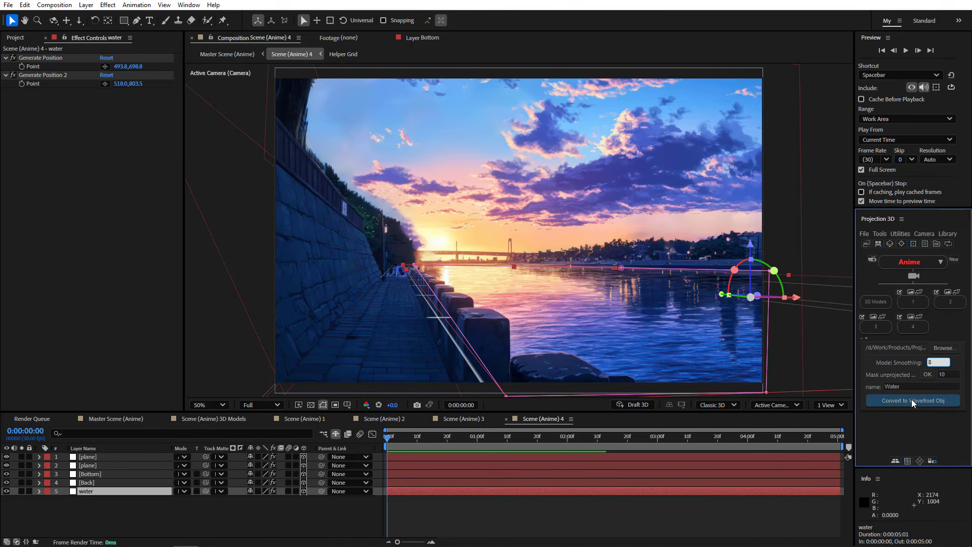
click(909, 399)
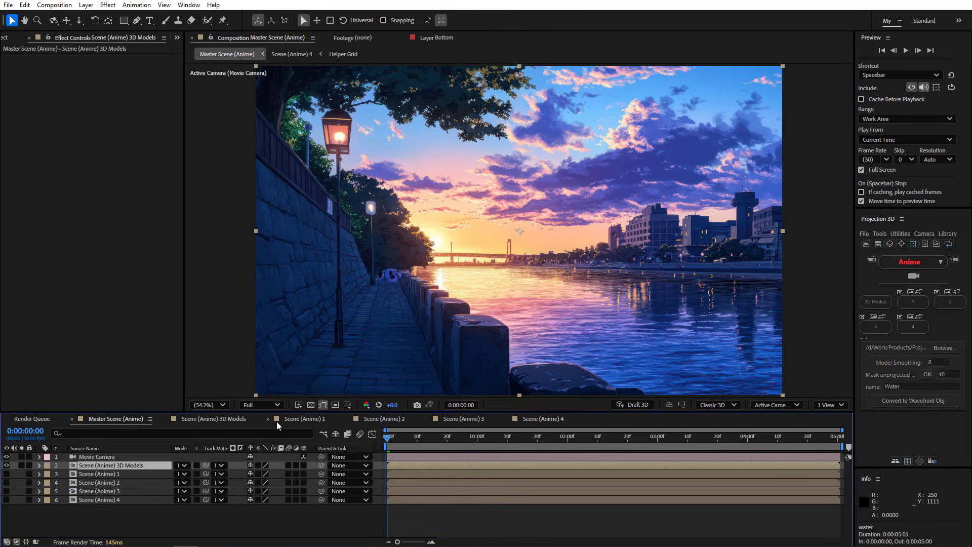
Step: Check the Water.obj layer in Scene (Anime) 3D Models by toggling its visibility off and on
click(221, 419)
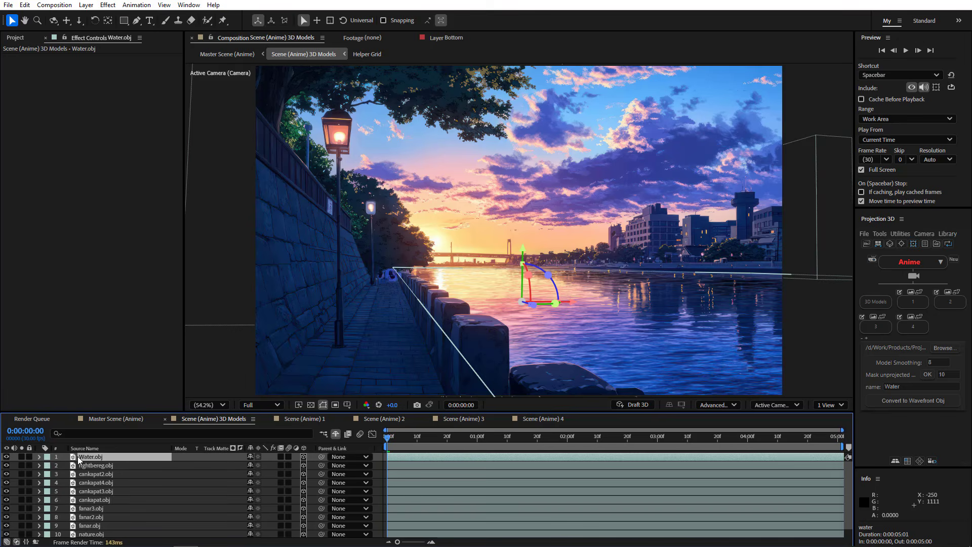
click(7, 456)
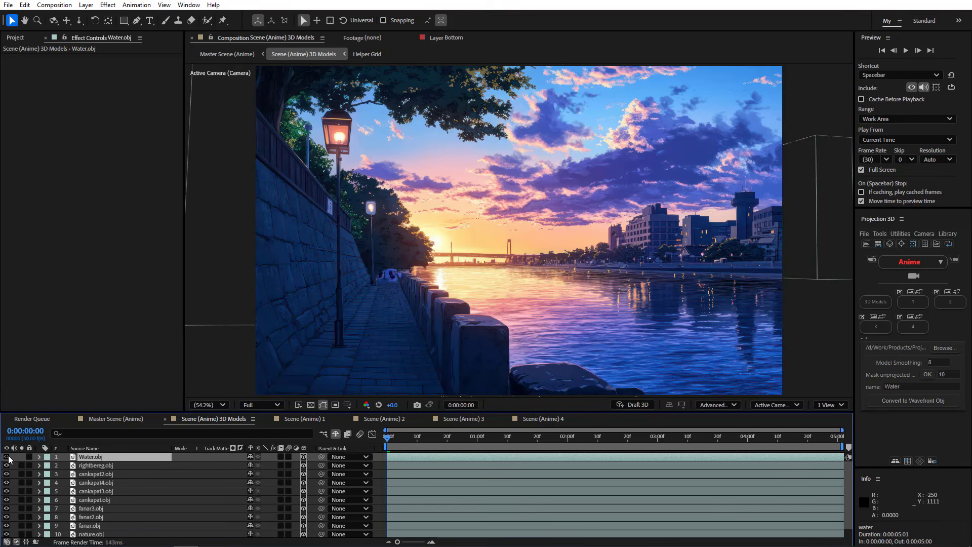
click(6, 457)
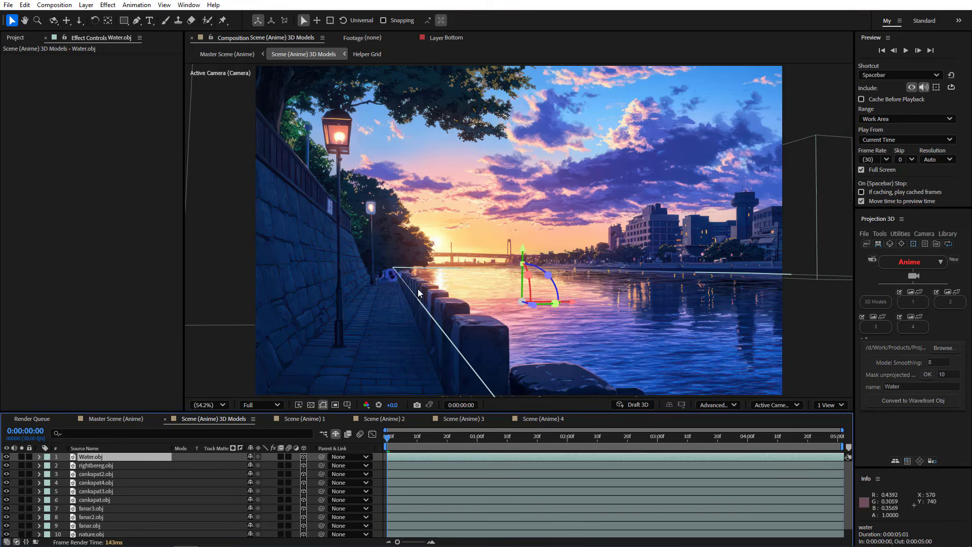
Step: Try moving the Water model upward along its vertical axis and undo the move
drag(523, 256, 520, 178)
key(ctrl+z)
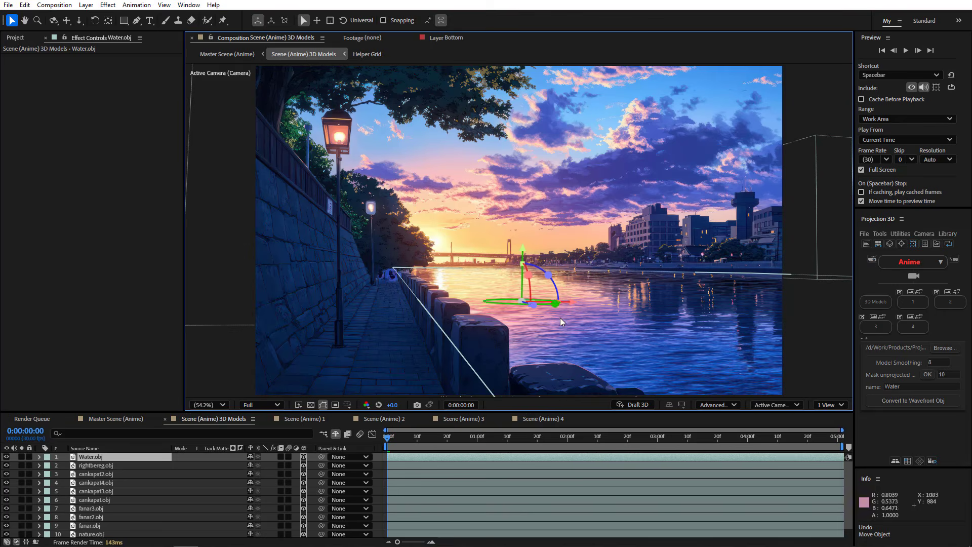
Step: Send Master Scene (Anime) to Blender using Projection 3D's Water Animation command
click(123, 419)
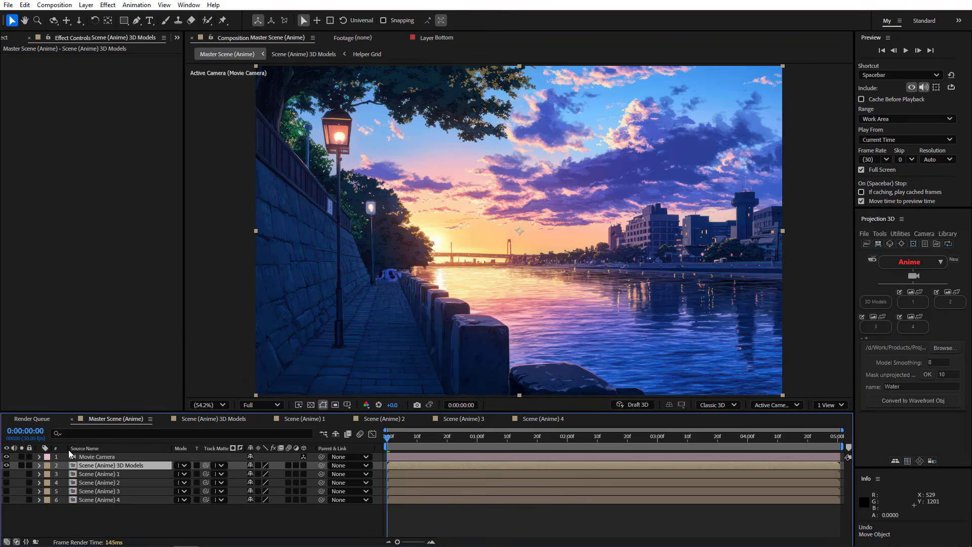
click(864, 234)
click(881, 299)
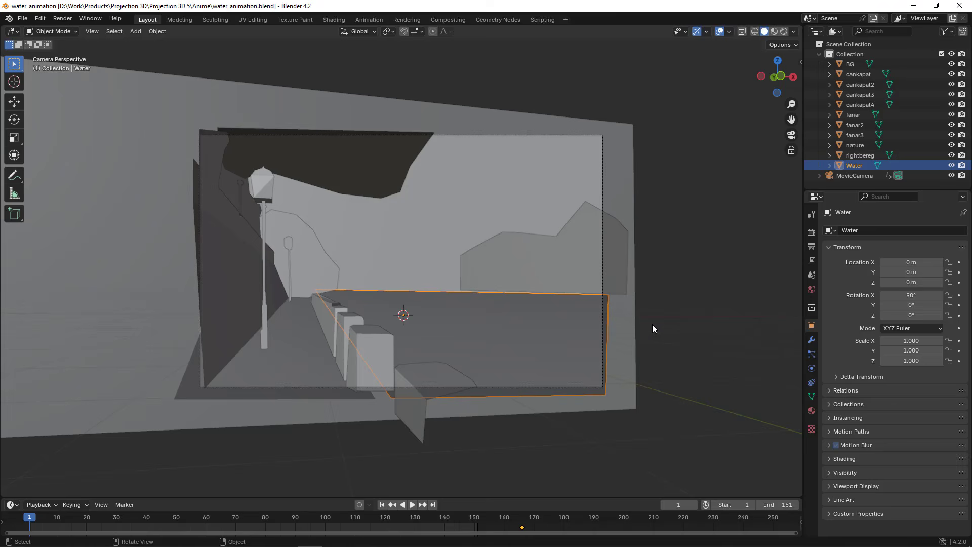
Step: Play the transferred camera animation through the camera view and return to frame 0
scroll(444, 316, up, 3)
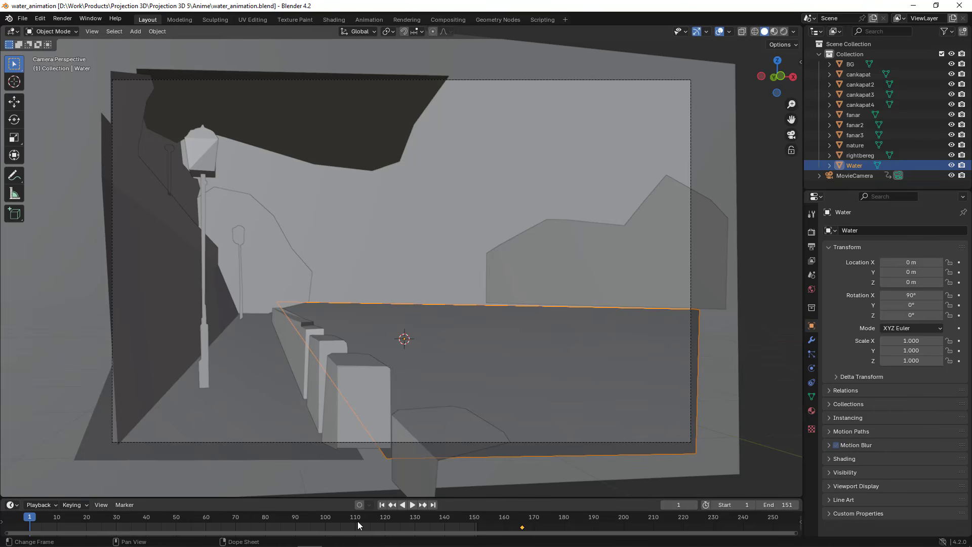
click(412, 505)
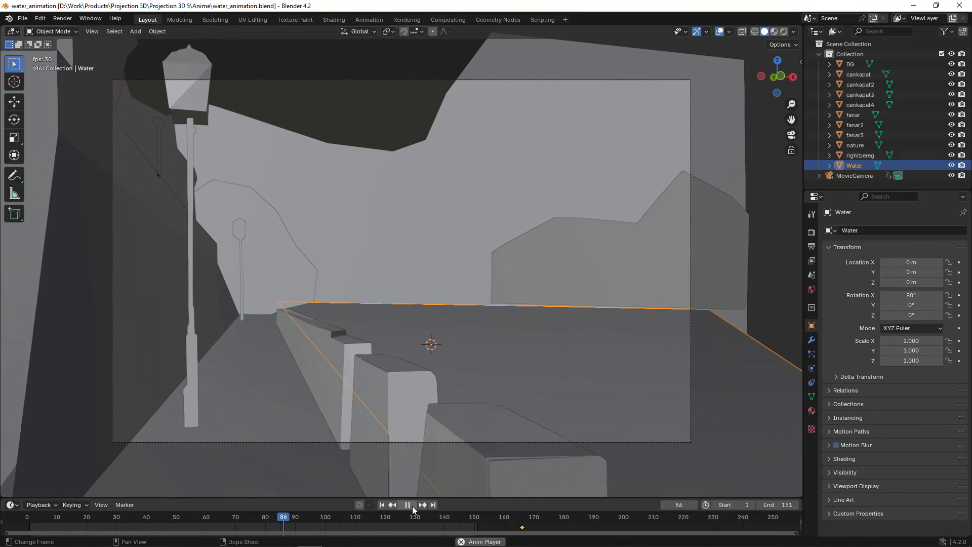
click(412, 506)
drag(374, 526, 27, 527)
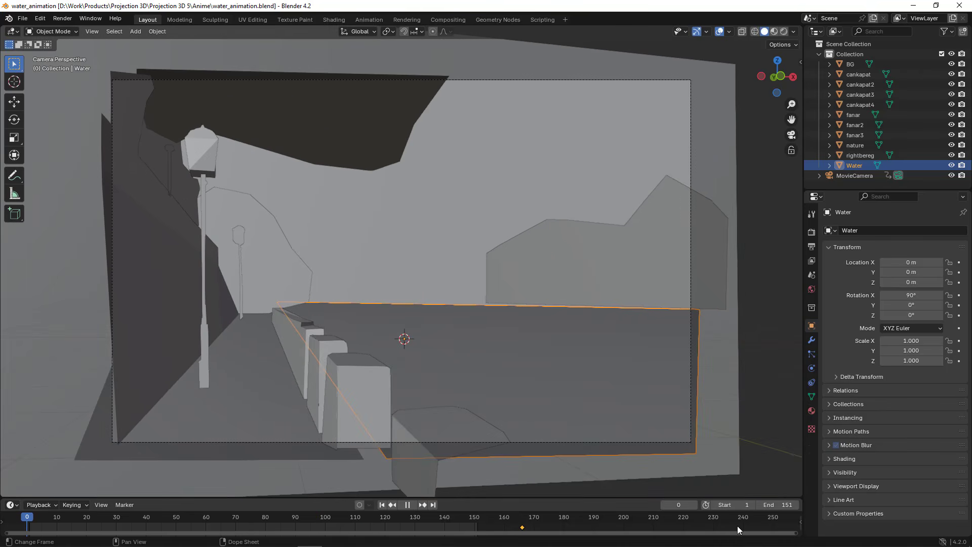
Step: Display the scene in Material Preview and play the water animation from the camera view and from above
click(773, 31)
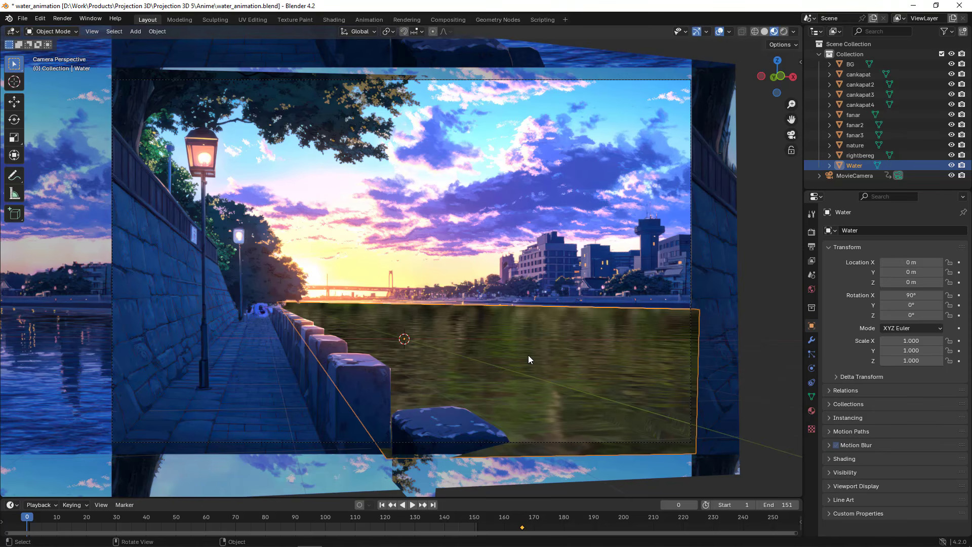
click(412, 505)
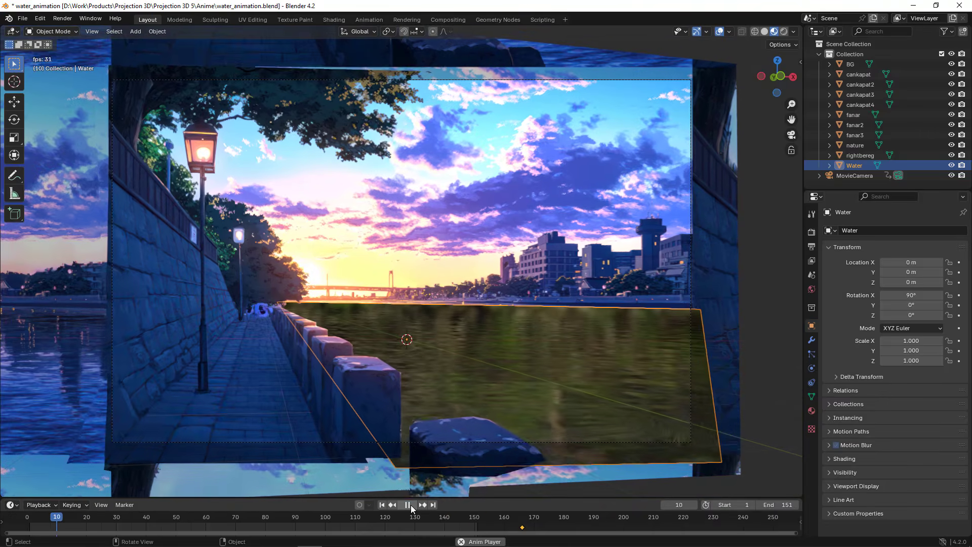
click(411, 505)
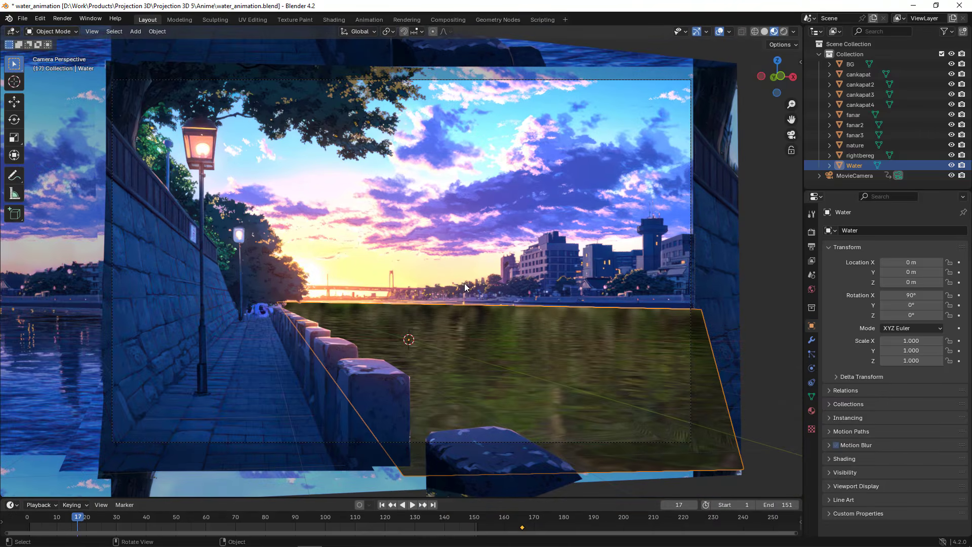
drag(463, 283, 460, 263)
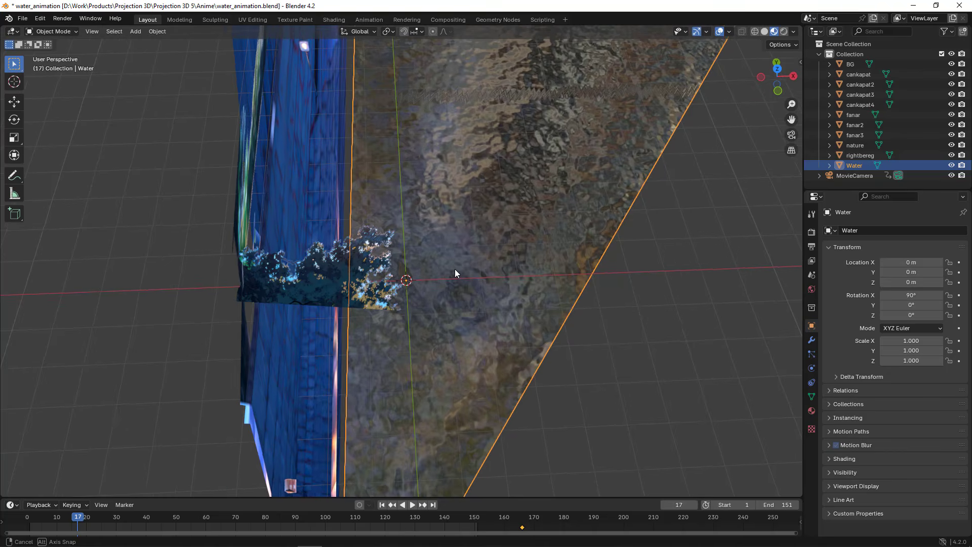
click(413, 505)
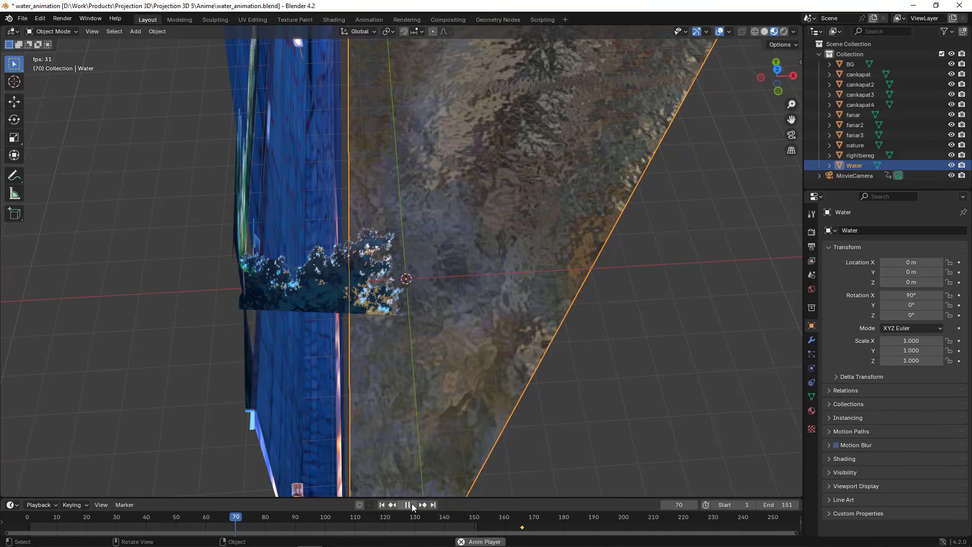
click(413, 505)
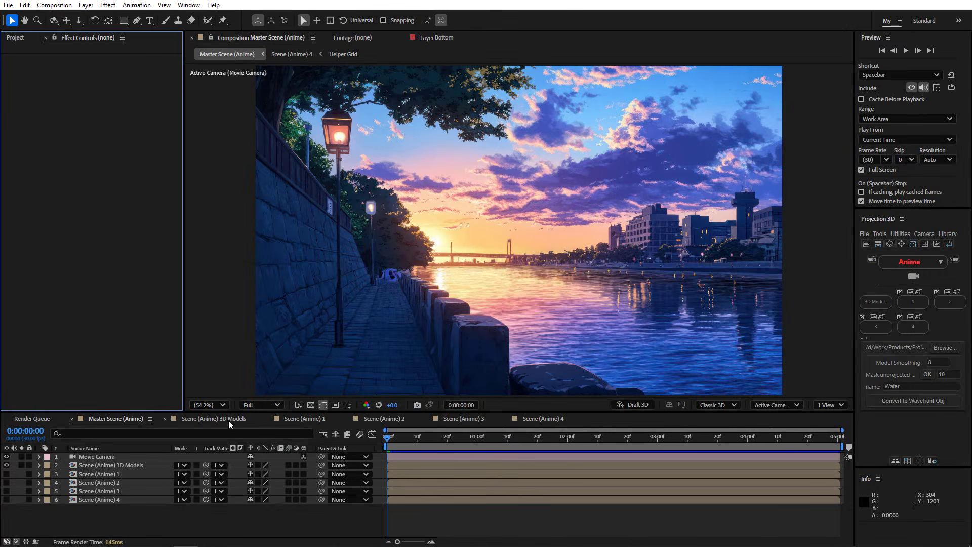
Step: In After Effects, delete Water.obj from Scene (Anime) 3D Models and run Water Animation again from Master Scene (Anime)
click(229, 420)
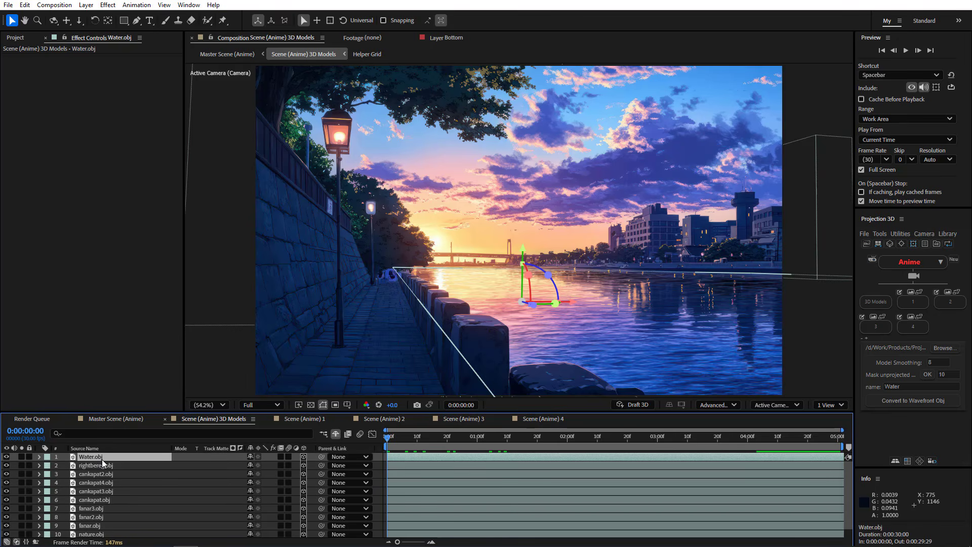
key(Delete)
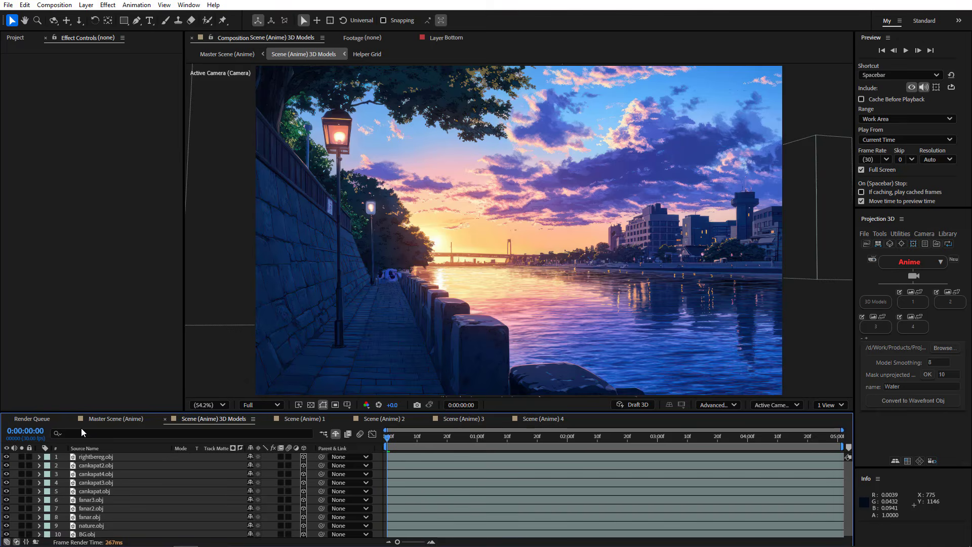
click(107, 420)
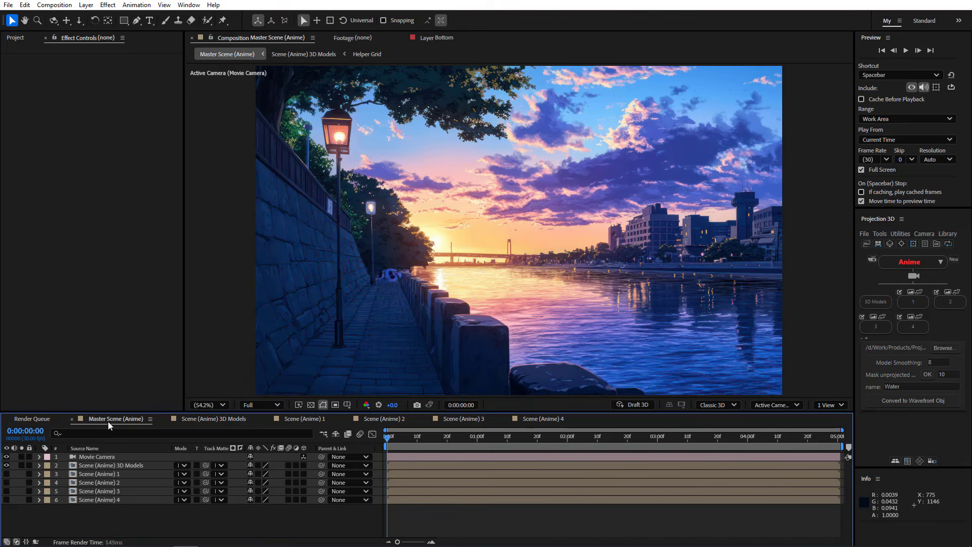
click(864, 234)
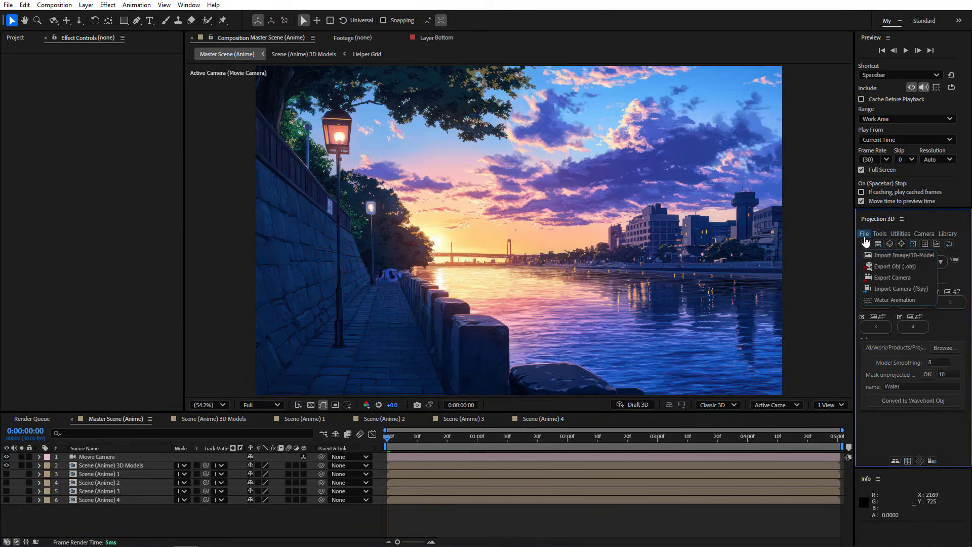
click(884, 300)
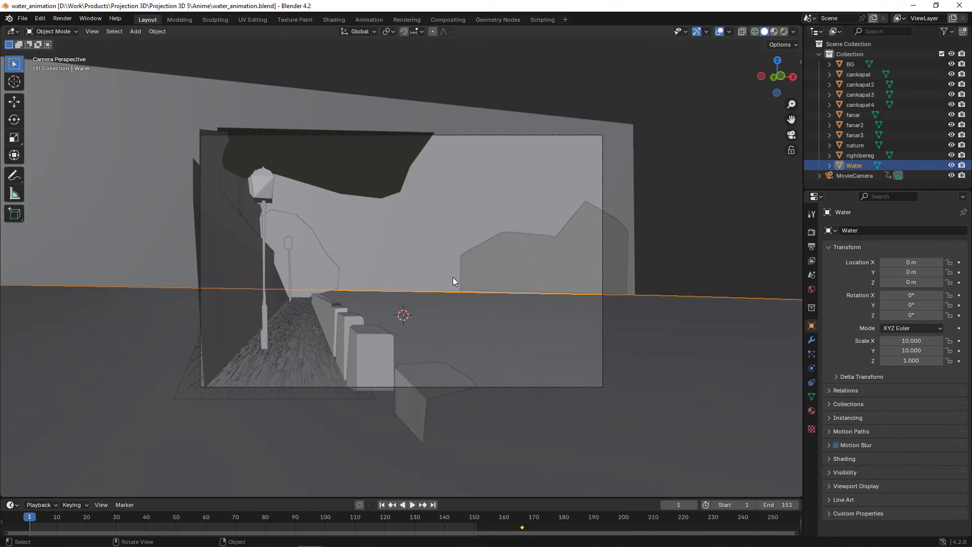
Step: Examine the extent of the generated water plane from outside the camera and return to the camera view
drag(453, 277, 439, 357)
scroll(451, 305, down, 12)
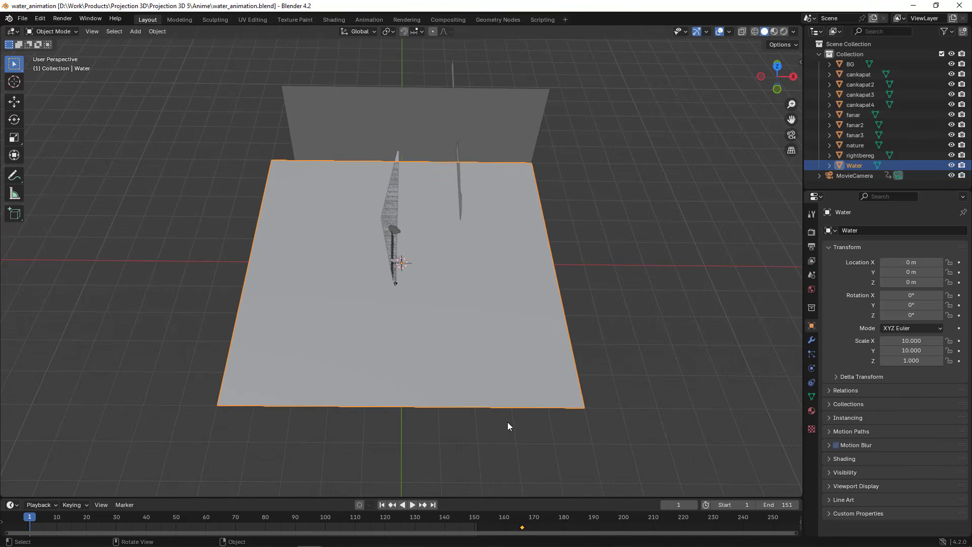
scroll(399, 267, up, 3)
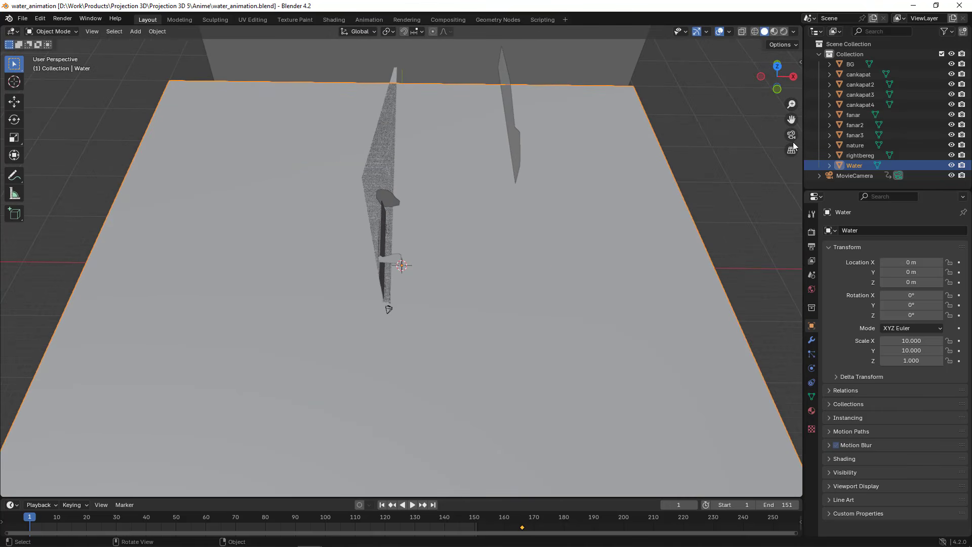
click(791, 135)
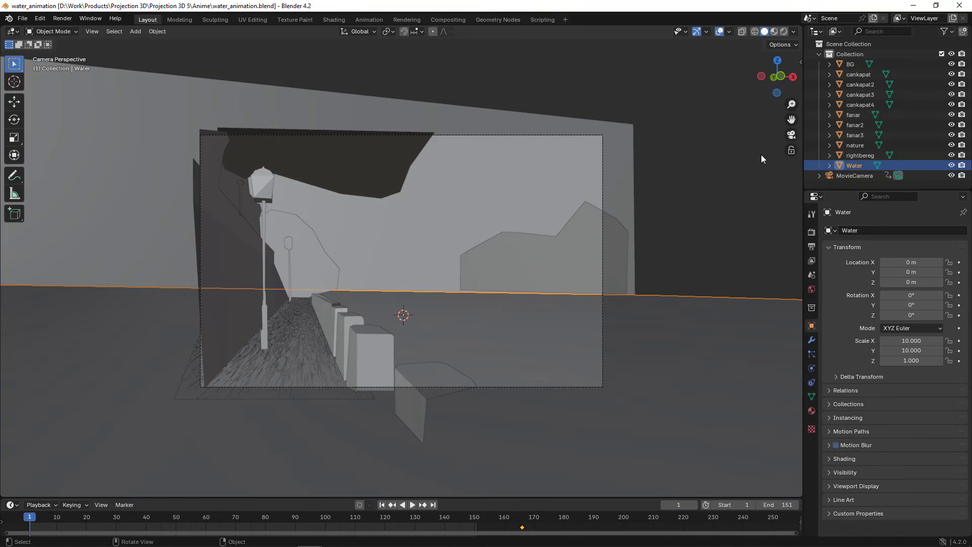
Step: Show the scene in Material Preview and lower the Water plane along Z to about -0.007558 m
click(773, 32)
scroll(452, 310, up, 2)
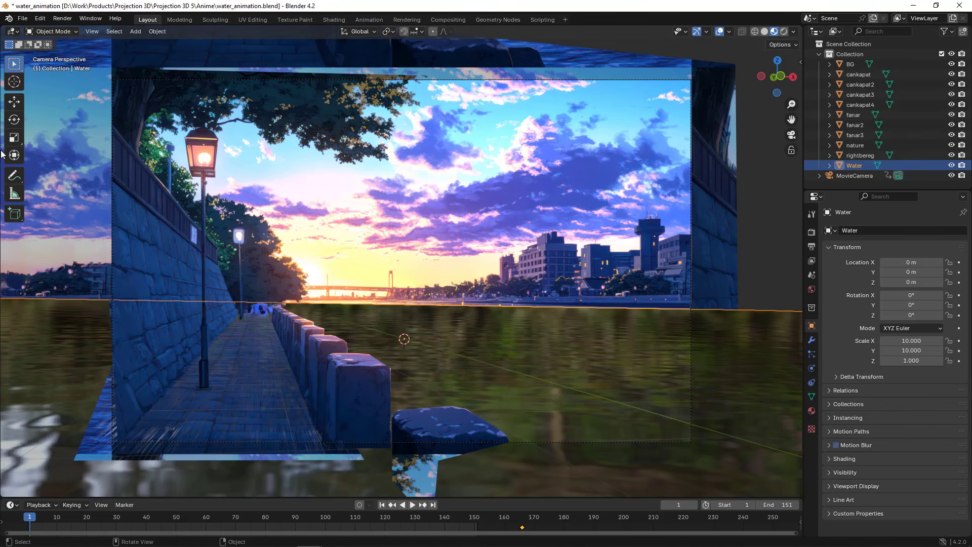
click(14, 102)
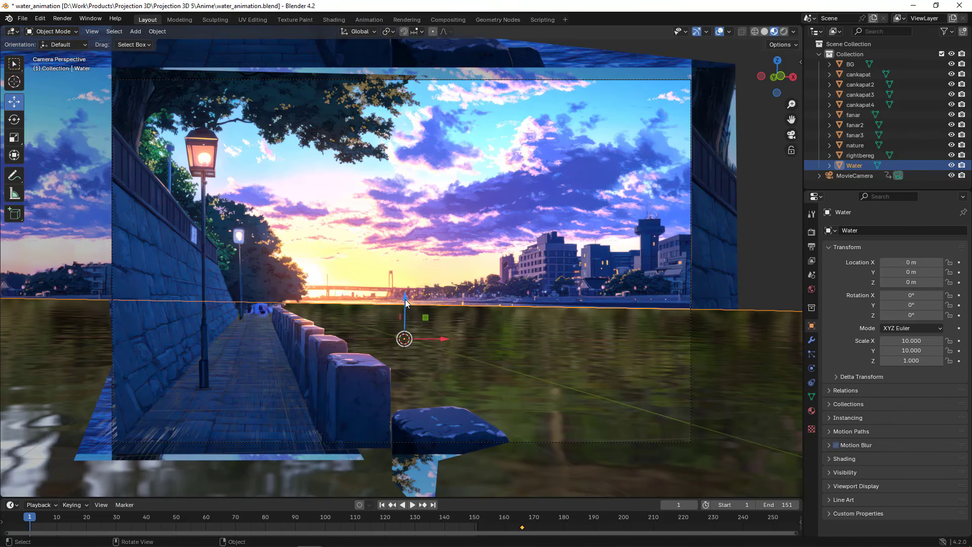
drag(403, 302, 403, 302)
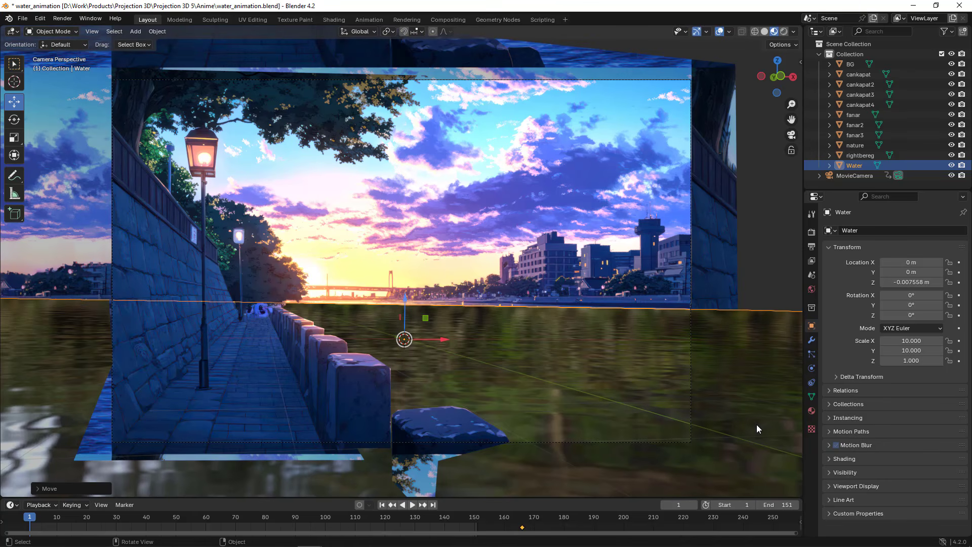
Step: Play the animation briefly and inspect the whole textured water plane from outside the camera view
click(411, 505)
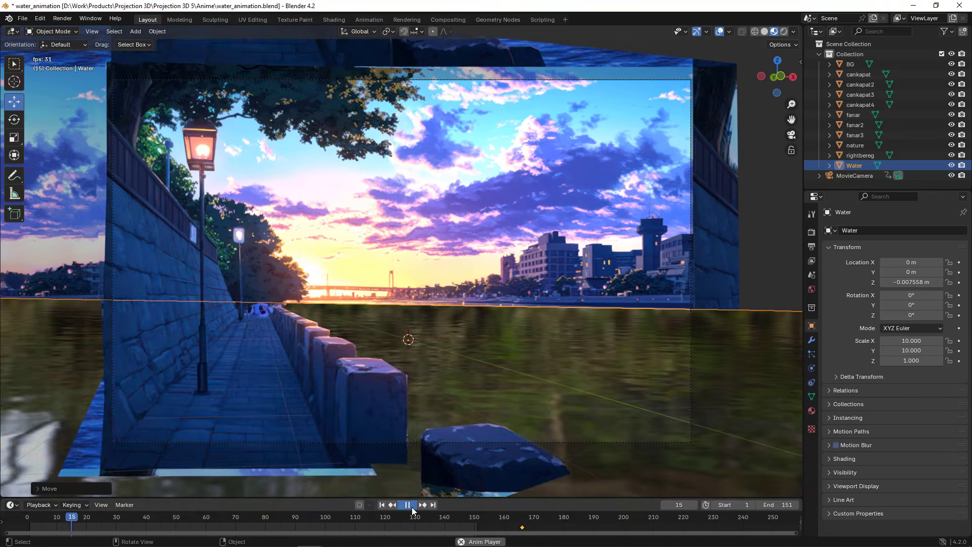
click(412, 505)
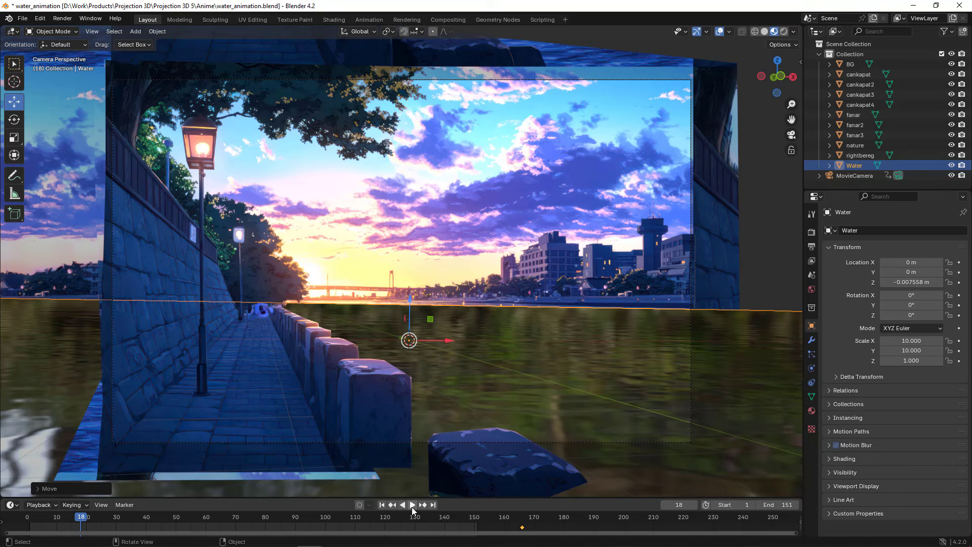
click(791, 135)
scroll(525, 262, down, 6)
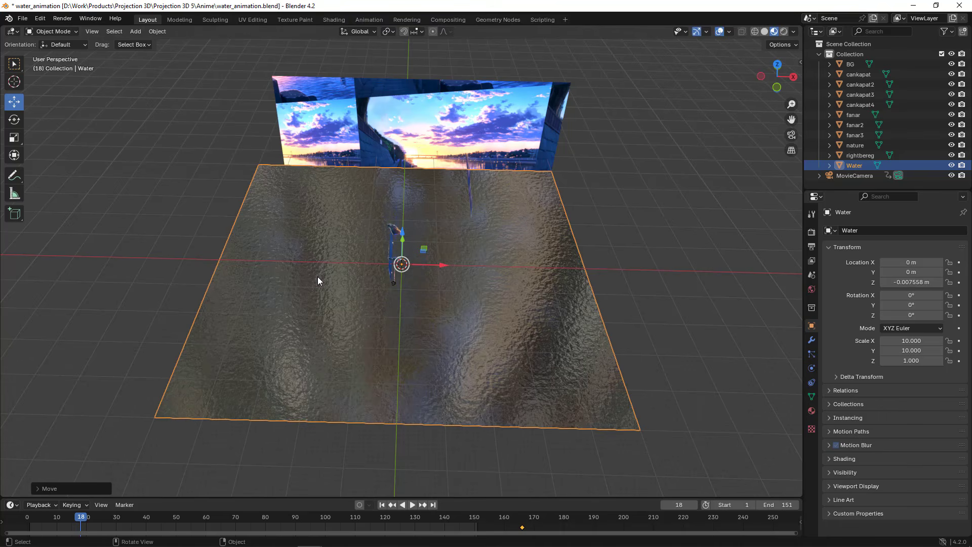
scroll(367, 253, up, 5)
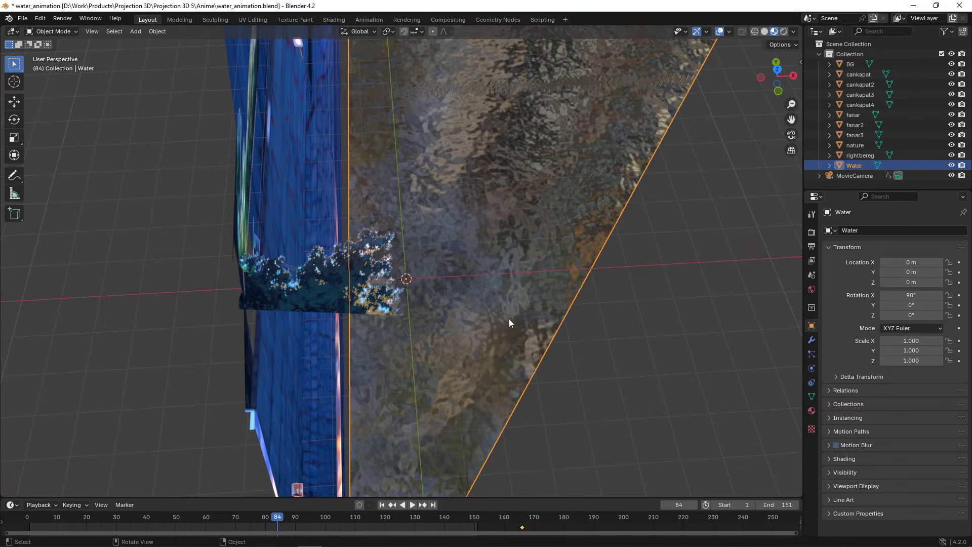
Step: Open the Shading workspace to show the water_Mat nodes alongside a rotated view of the water model
click(333, 20)
drag(349, 200, 445, 202)
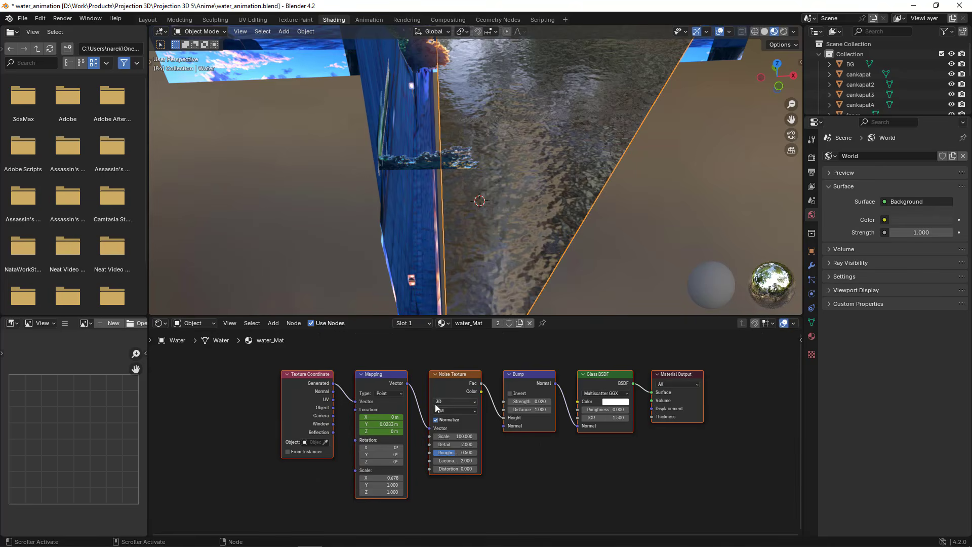
Step: Try Noise Texture Scale values of 30 and about 234.7 on water_Mat and undo the changes
click(466, 436)
text(30)
key(Return)
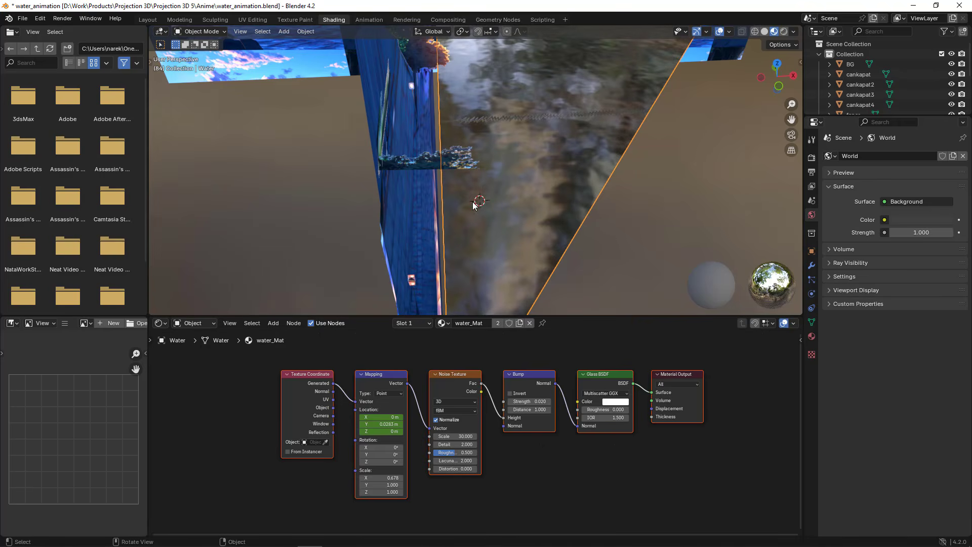
drag(464, 437, 583, 436)
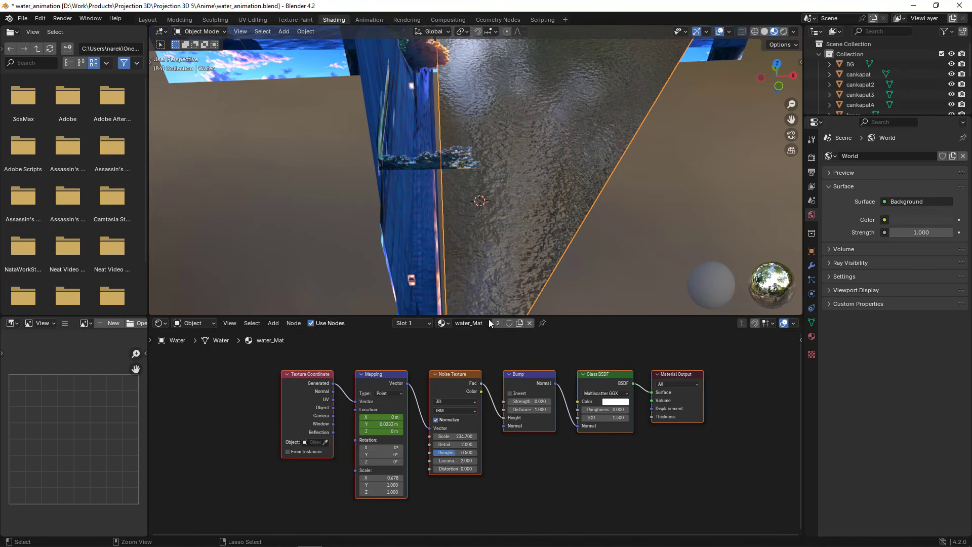
key(ctrl+z)
key(ctrl+z)
key(ctrl+z)
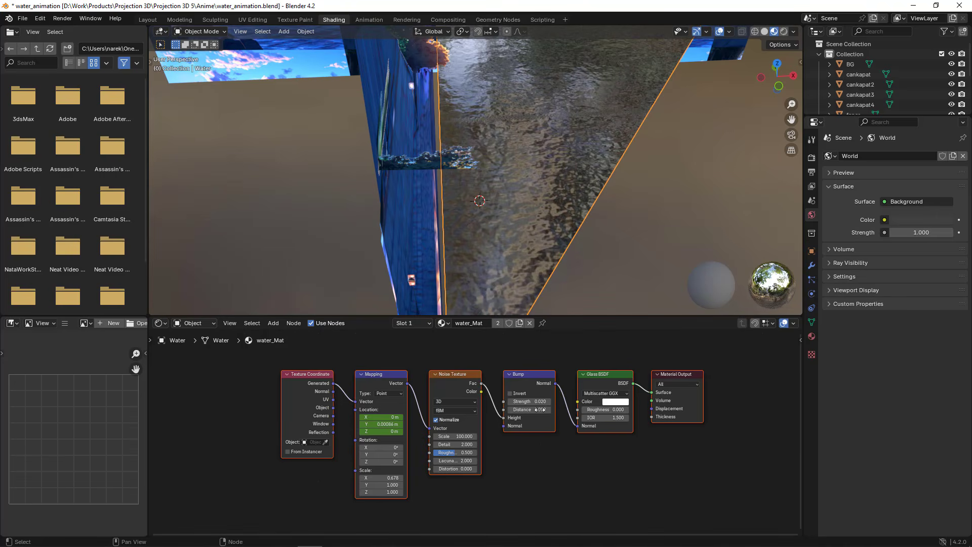
Step: Try a Bump Strength of about 0.978 on water_Mat, inspect the waves, and undo the change
drag(541, 400, 582, 400)
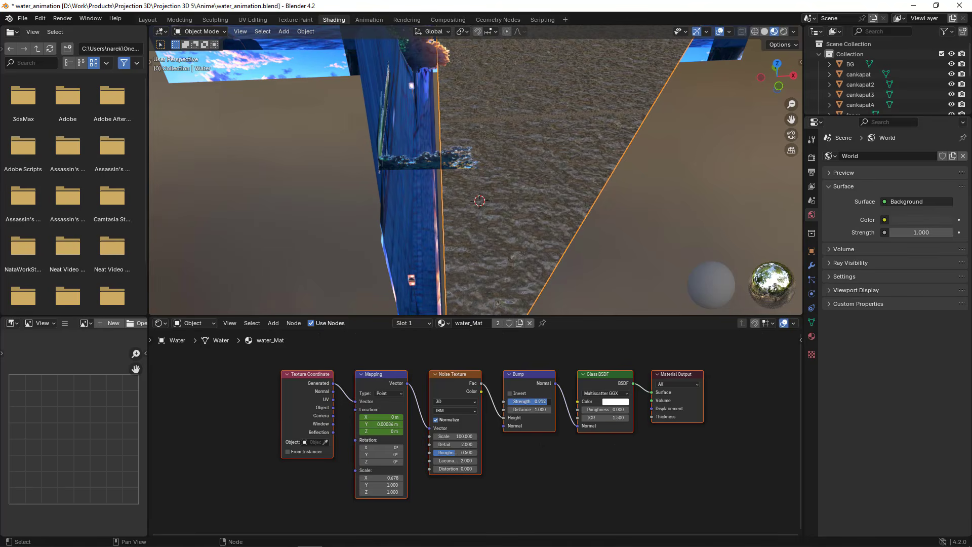
mouse_move(493, 263)
mouse_down()
mouse_move(492, 231)
mouse_move(493, 250)
mouse_up()
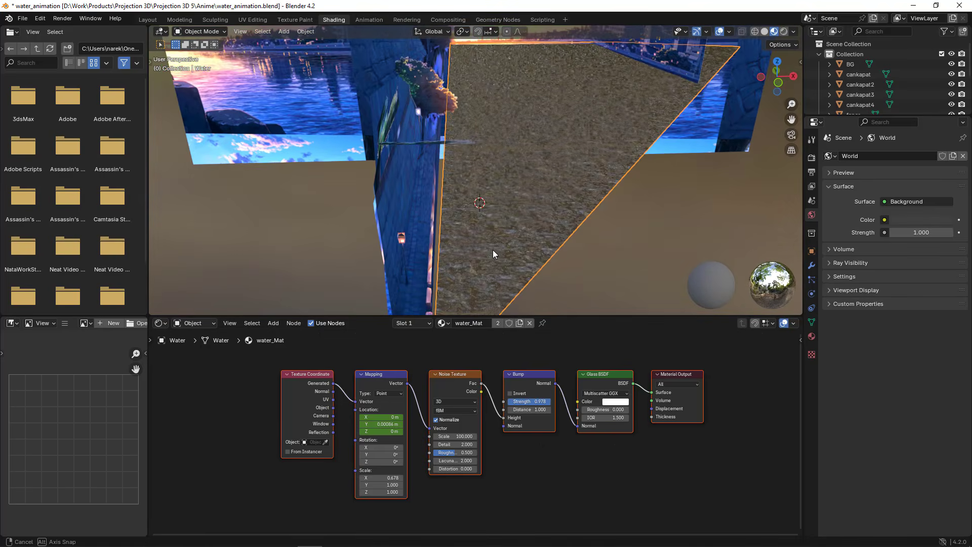
key(ctrl+z)
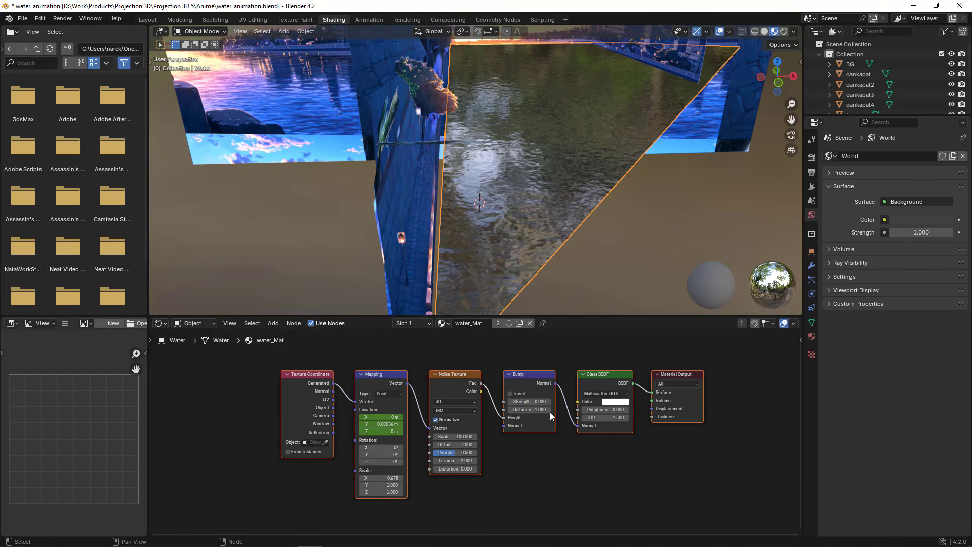
Step: Set the Bump Strength on water_Mat to 0.015, try 0.005 with the animation playing, and undo the lower value in camera view
drag(543, 403, 545, 404)
click(542, 403)
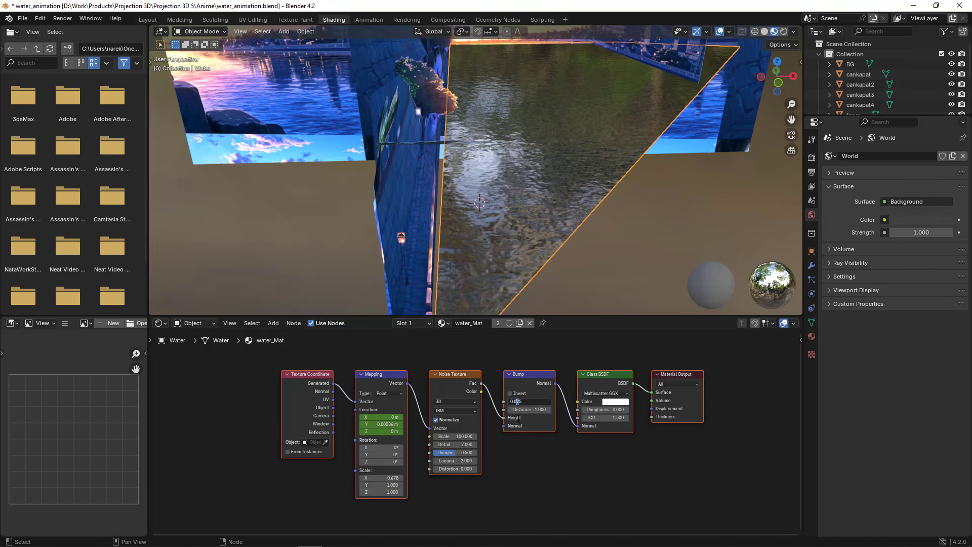
text(0.005)
key(Return)
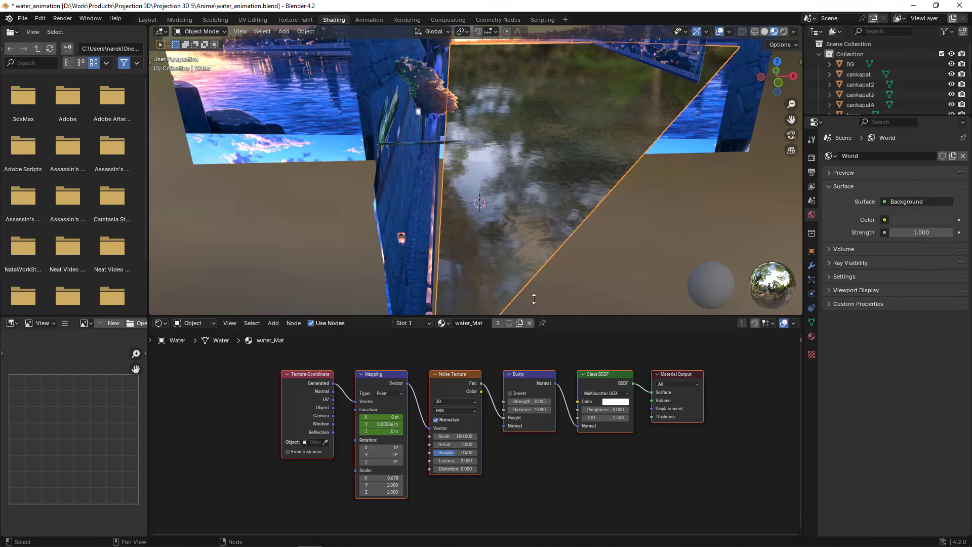
key(space)
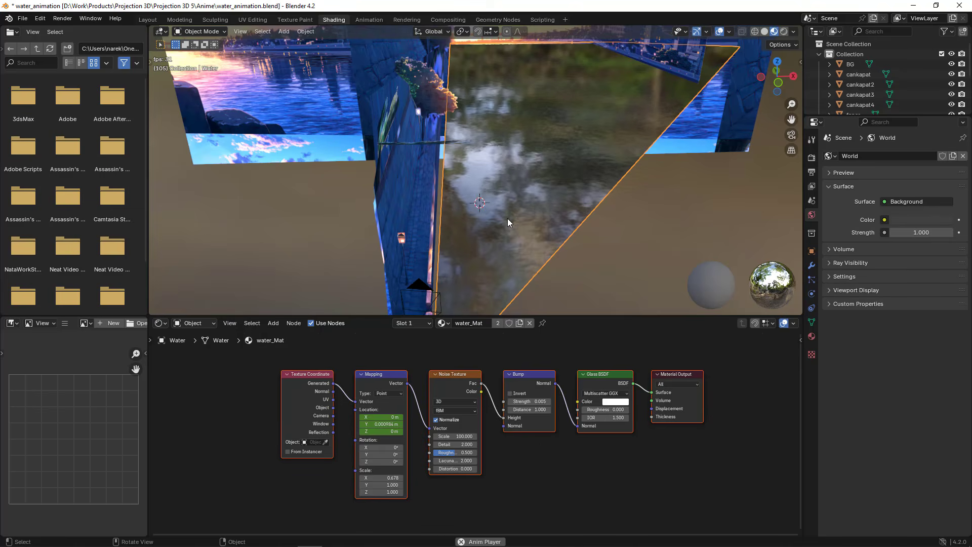
key(Escape)
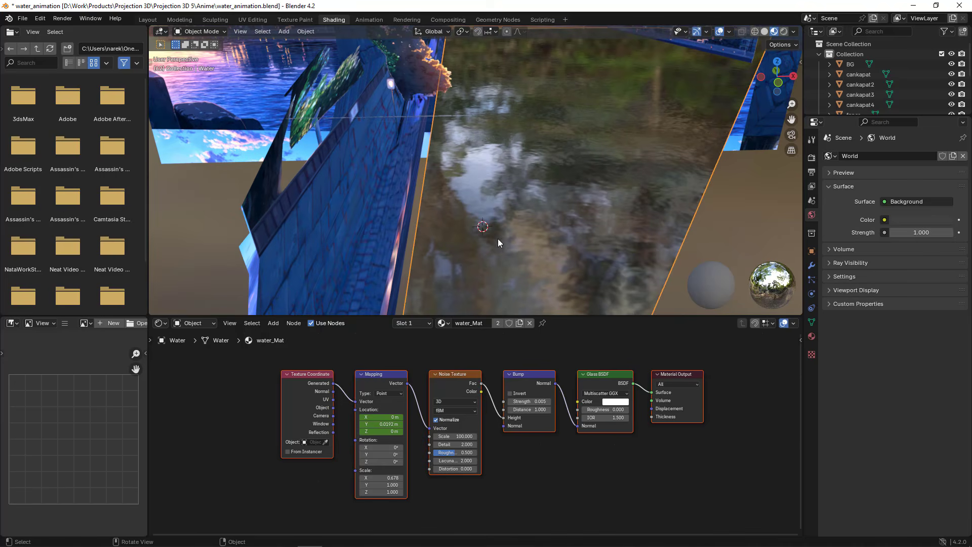
click(791, 136)
key(ctrl+z)
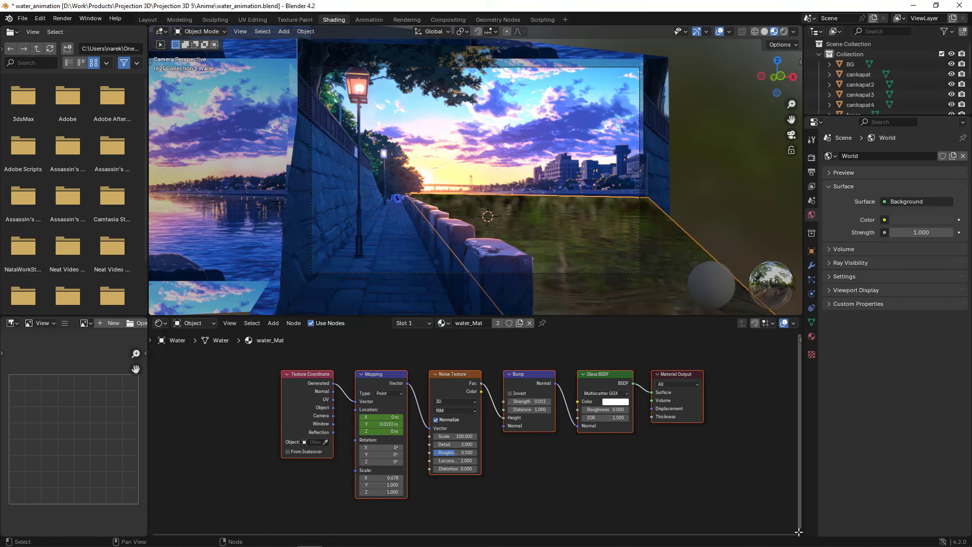
Step: Split off a new area below the node editor and turn it into a Timeline showing both water keyframes
drag(798, 530, 796, 489)
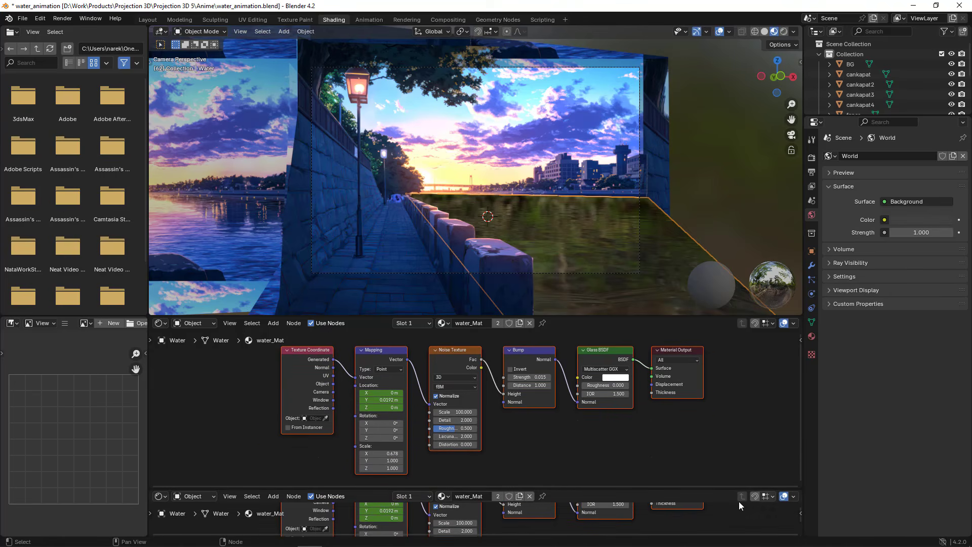
click(161, 497)
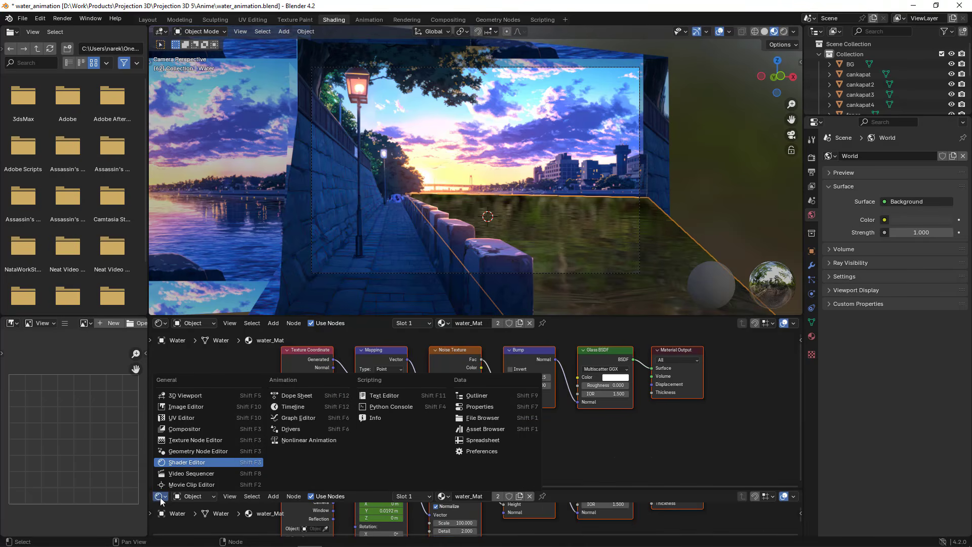
click(295, 407)
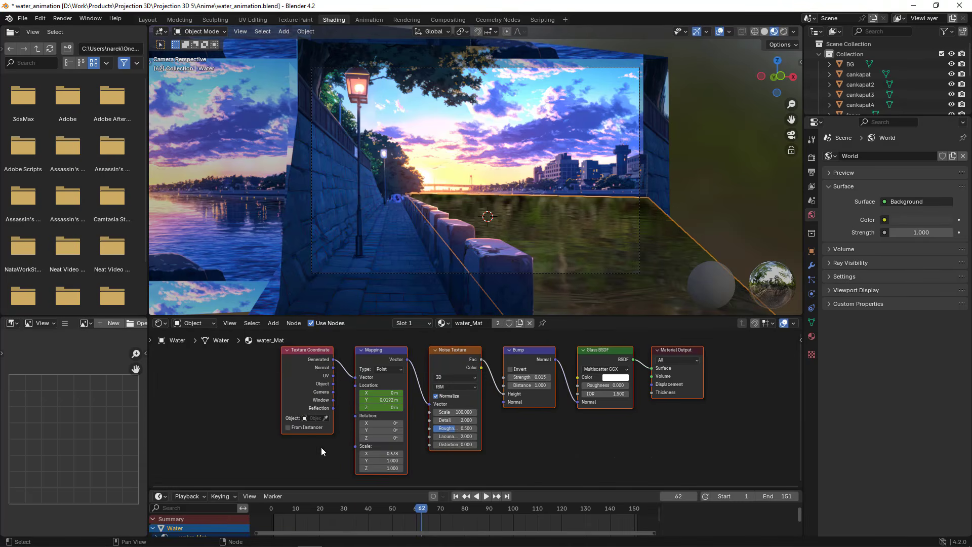
scroll(406, 514, down, 2)
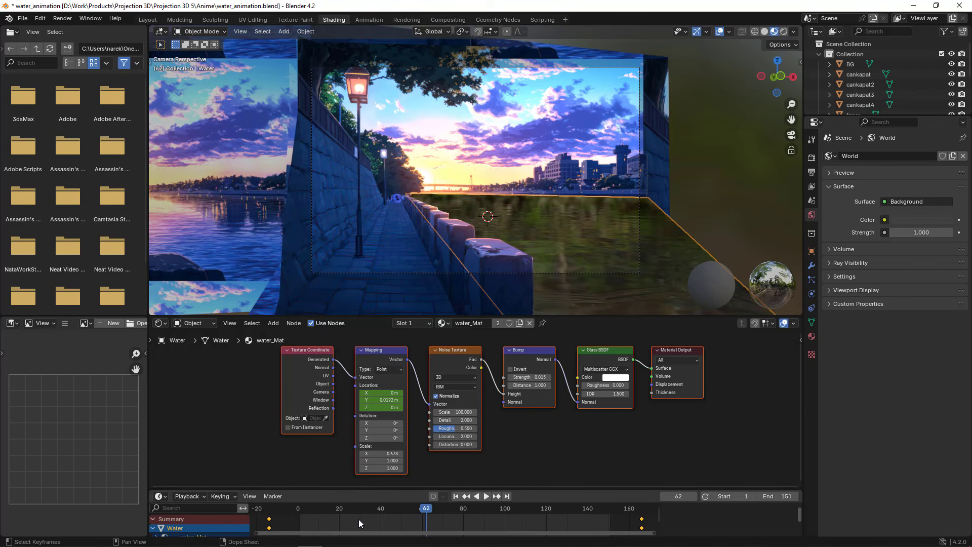
Step: At the frame 166 keyframe, try a Mapping Location Y of 1.15 m with replaced keyframes, preview the water, and undo it
key(space)
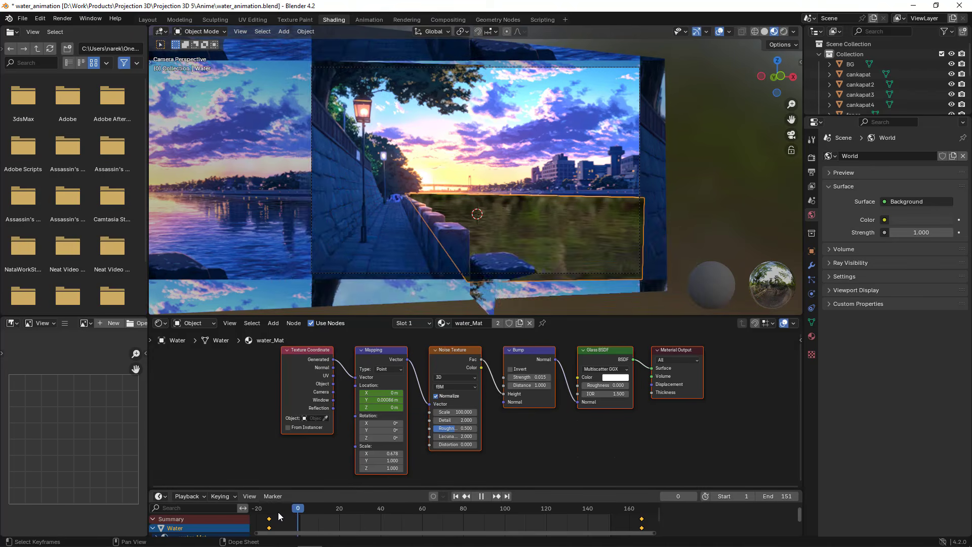
drag(561, 508, 641, 507)
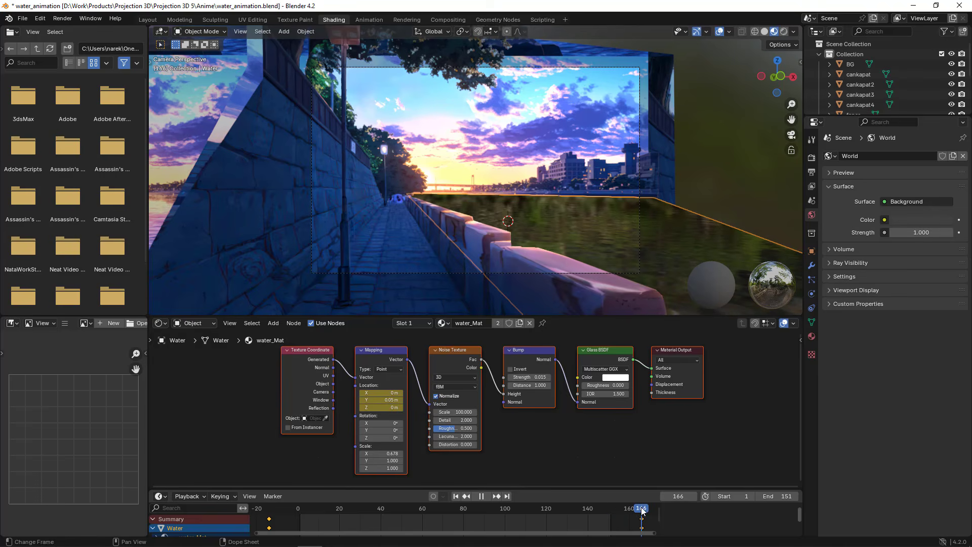
drag(518, 217, 514, 263)
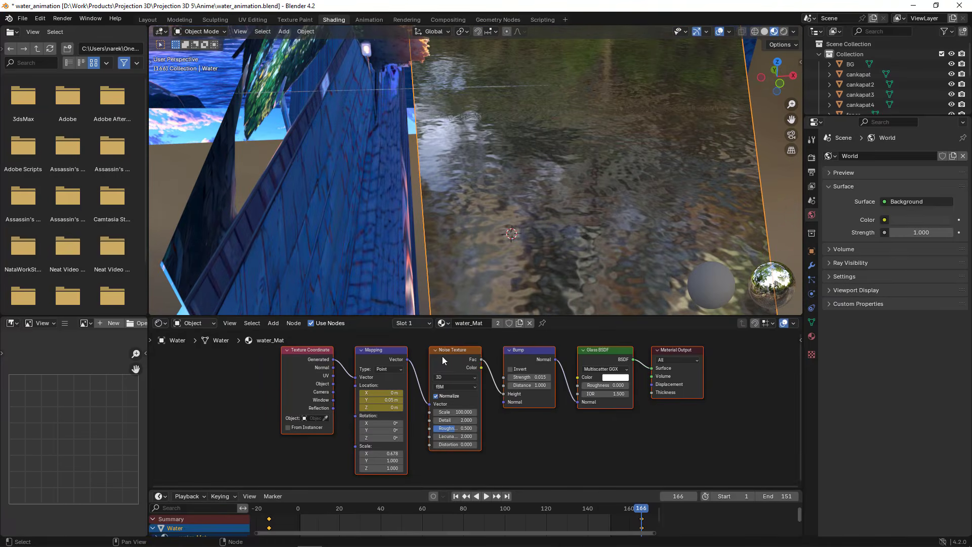
drag(381, 399, 445, 400)
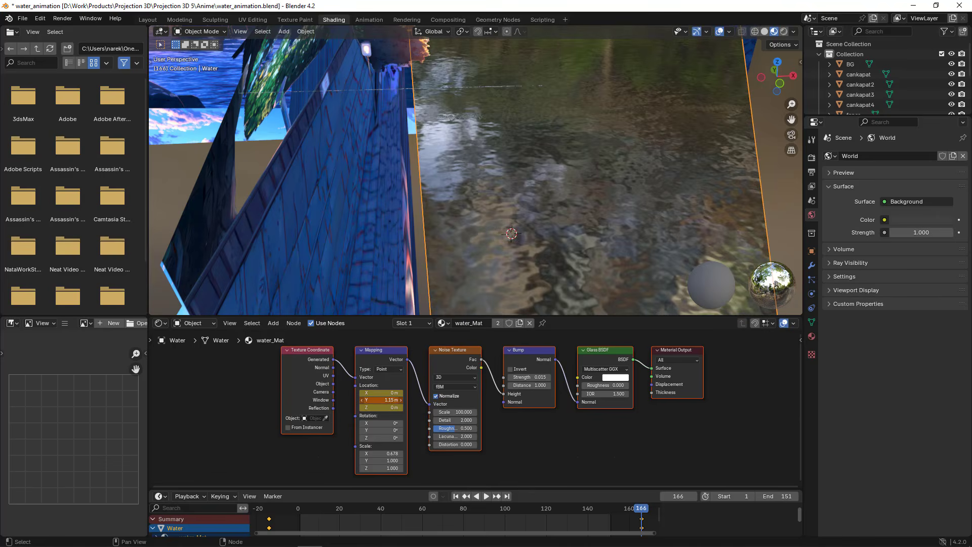
right_click(381, 399)
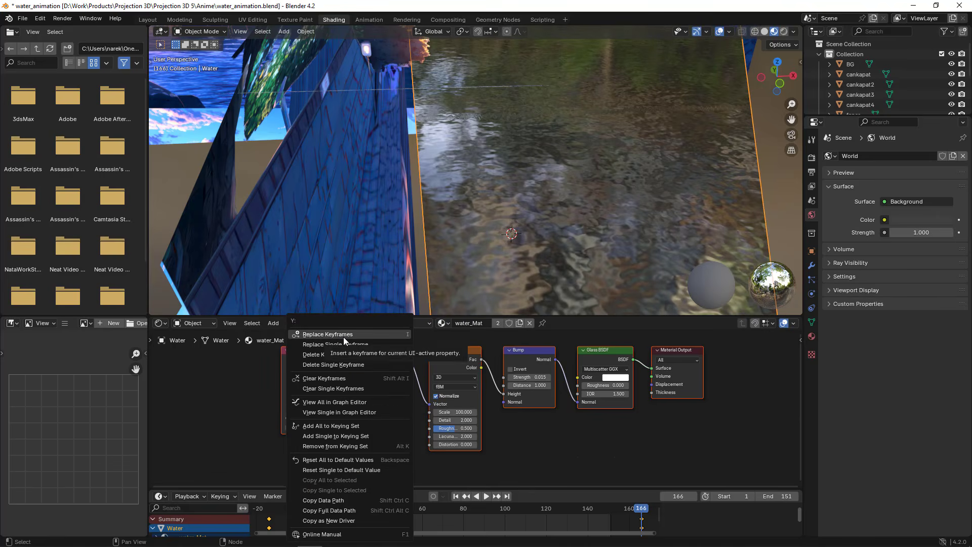
click(340, 335)
click(487, 497)
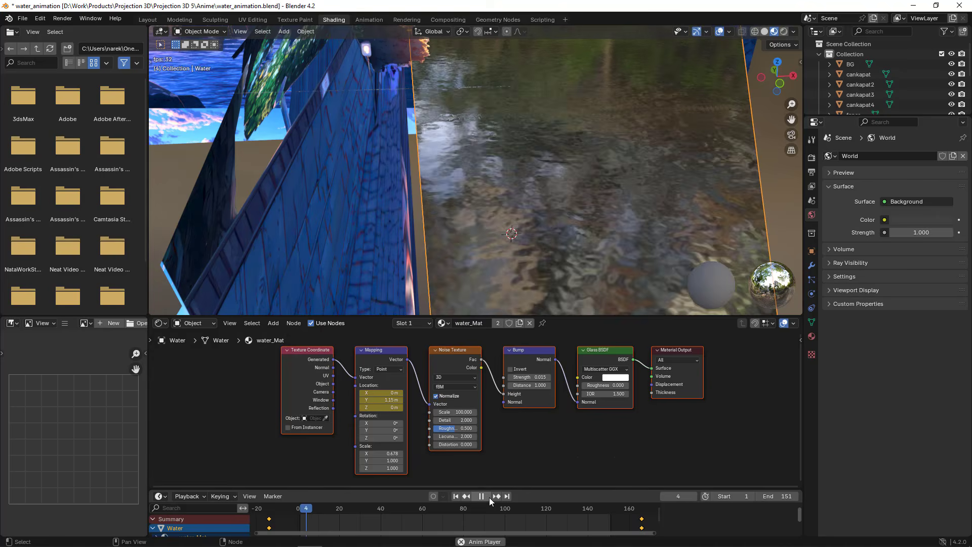
click(489, 497)
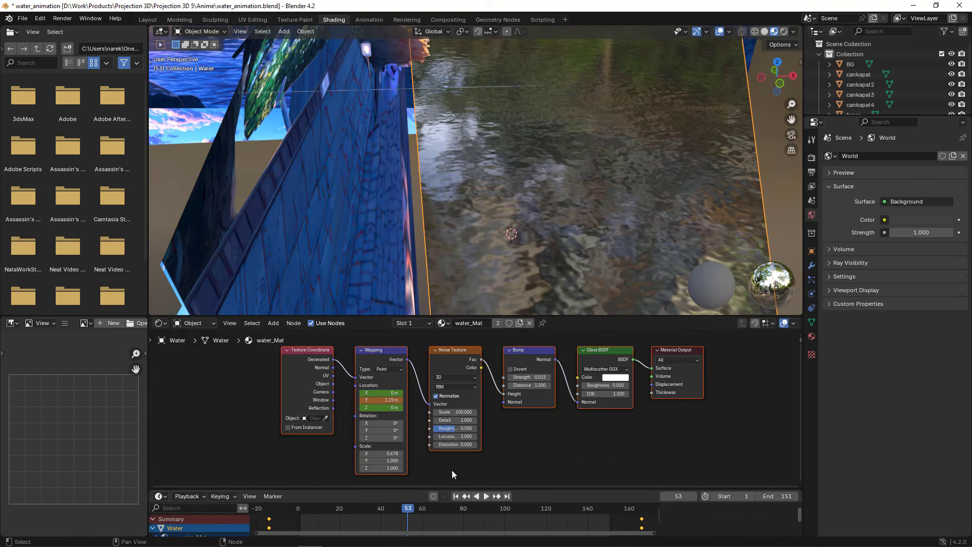
key(Up)
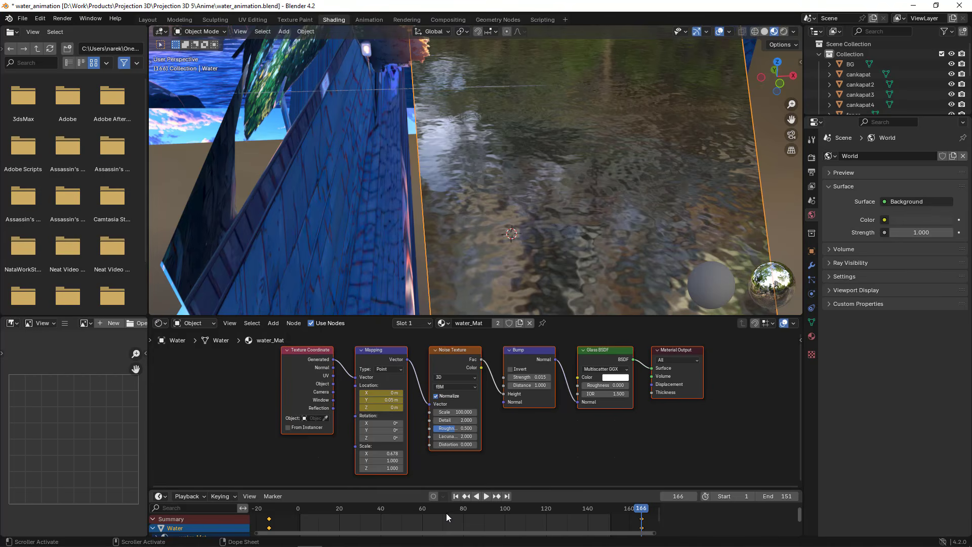
Step: Try a 300-frame animation with the last water keyframe moved to frame 300, play it, and undo the changes
click(785, 496)
text(300)
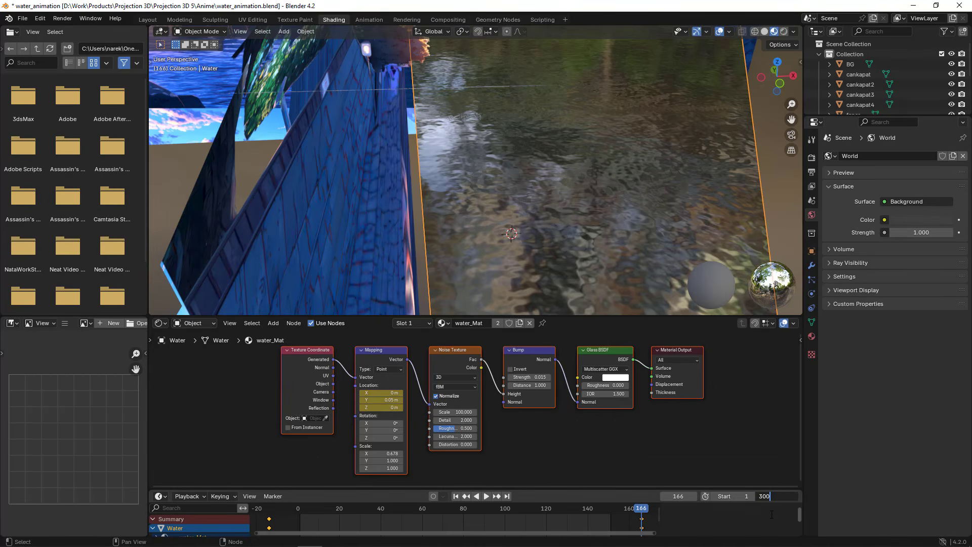
key(Return)
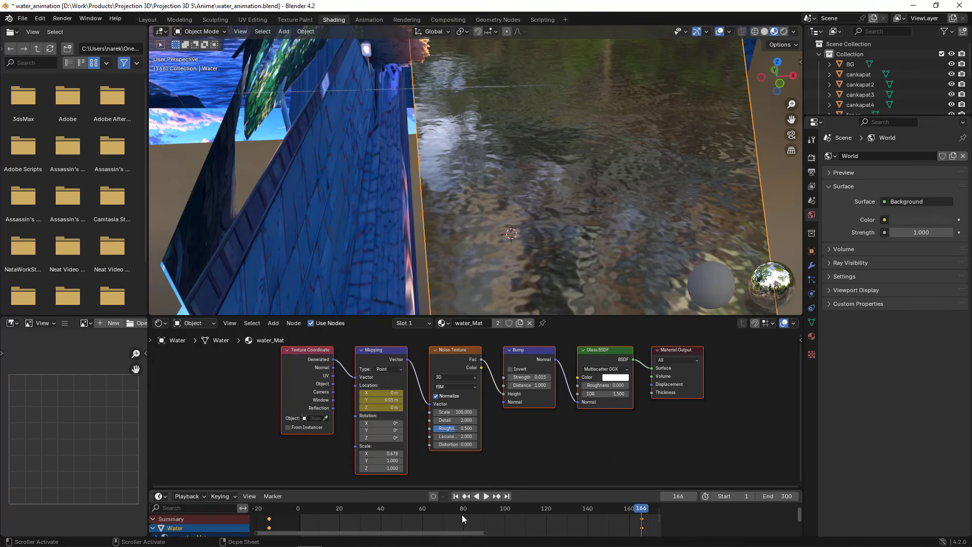
drag(483, 531, 618, 528)
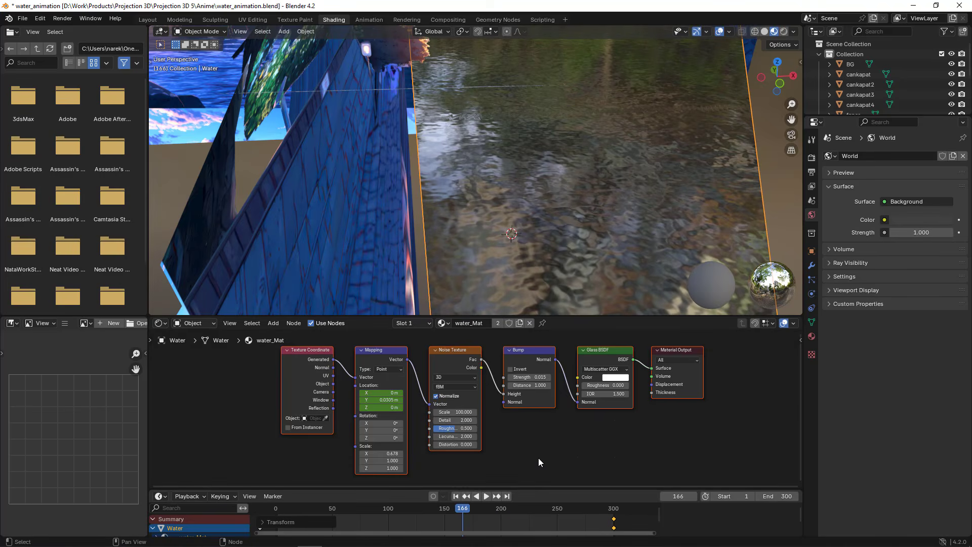
click(486, 496)
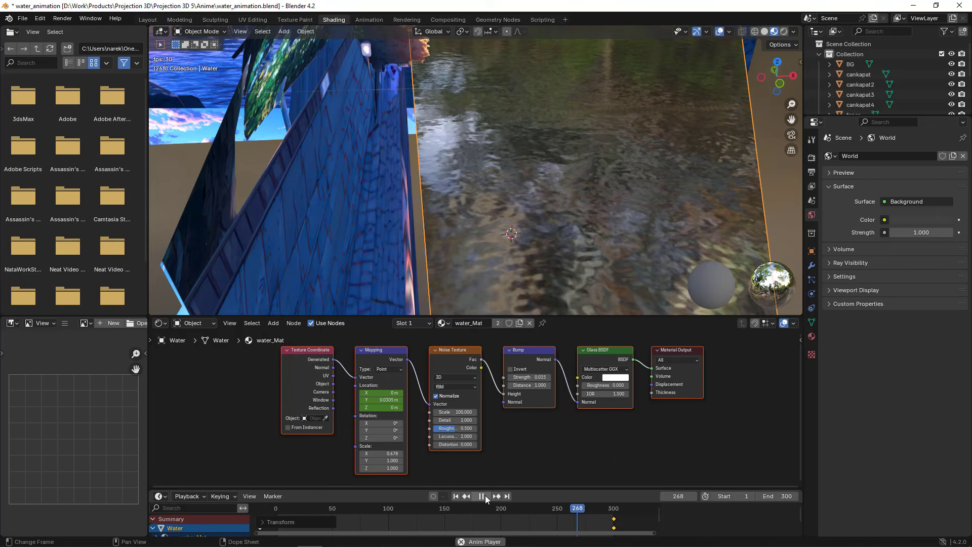
click(485, 496)
key(ctrl+z)
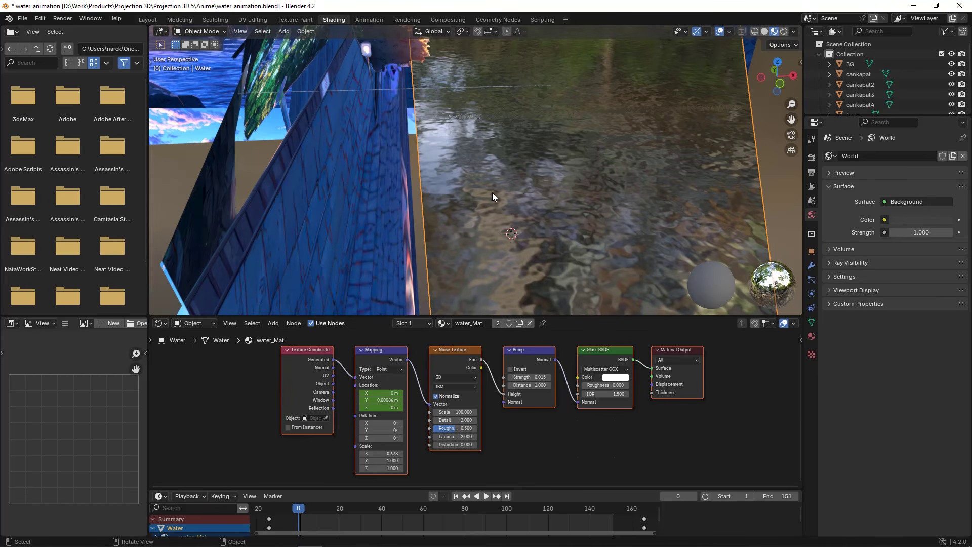
Step: Return to the camera view and look closer at the scene on frame 0
click(792, 135)
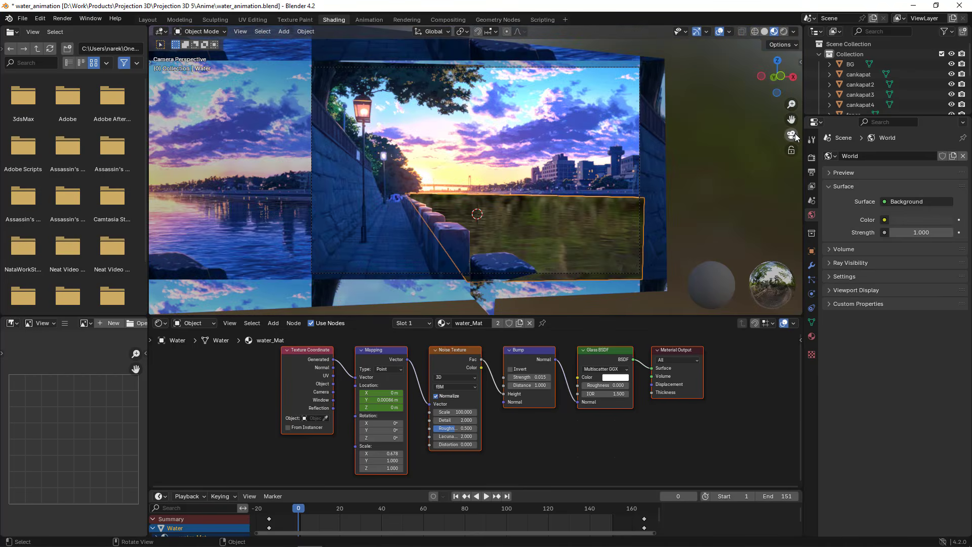
scroll(483, 195, up, 1)
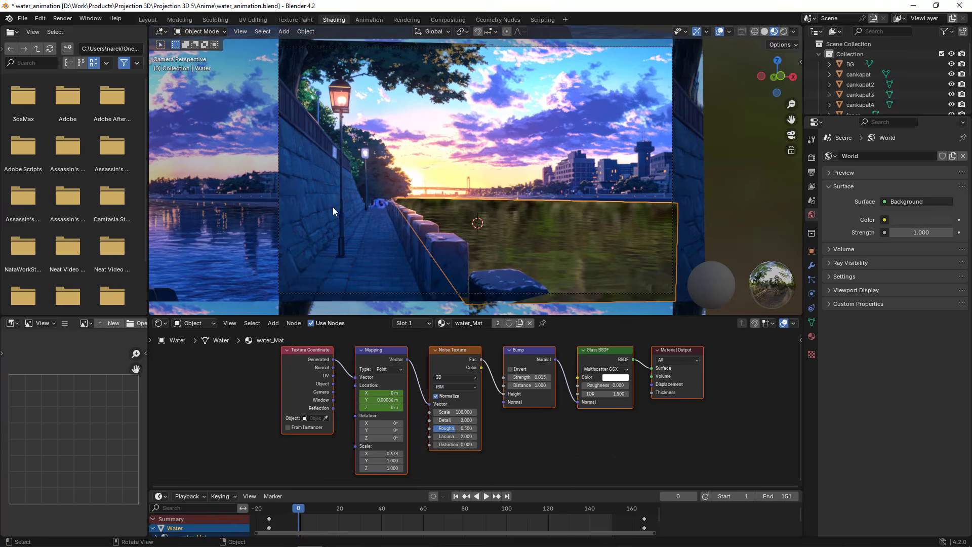
click(66, 17)
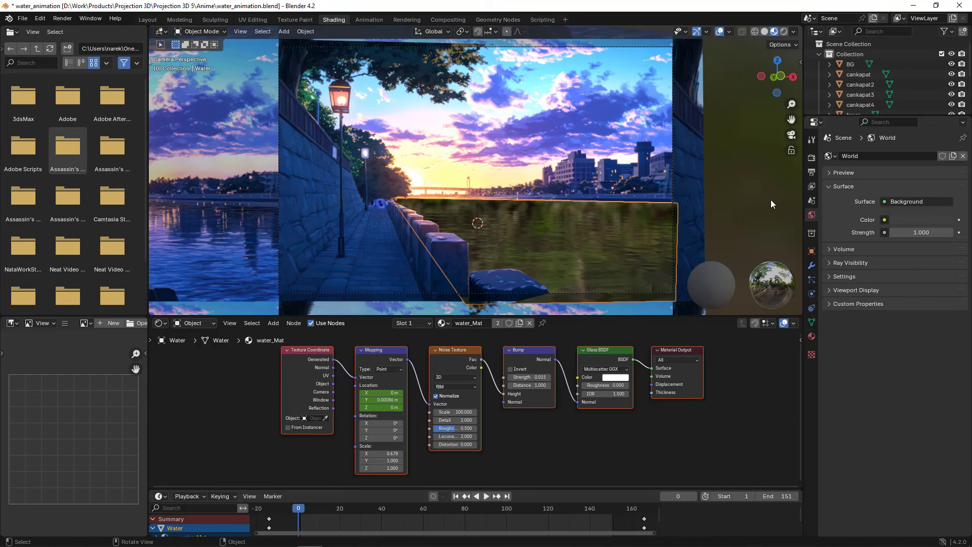
Step: Try CPU as the Cycles device in the scene's render settings
click(812, 158)
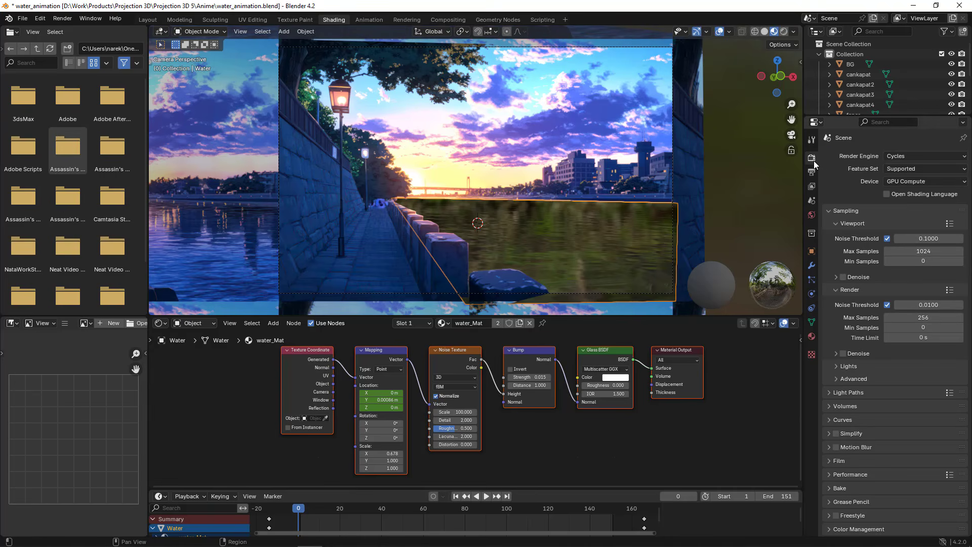
click(916, 181)
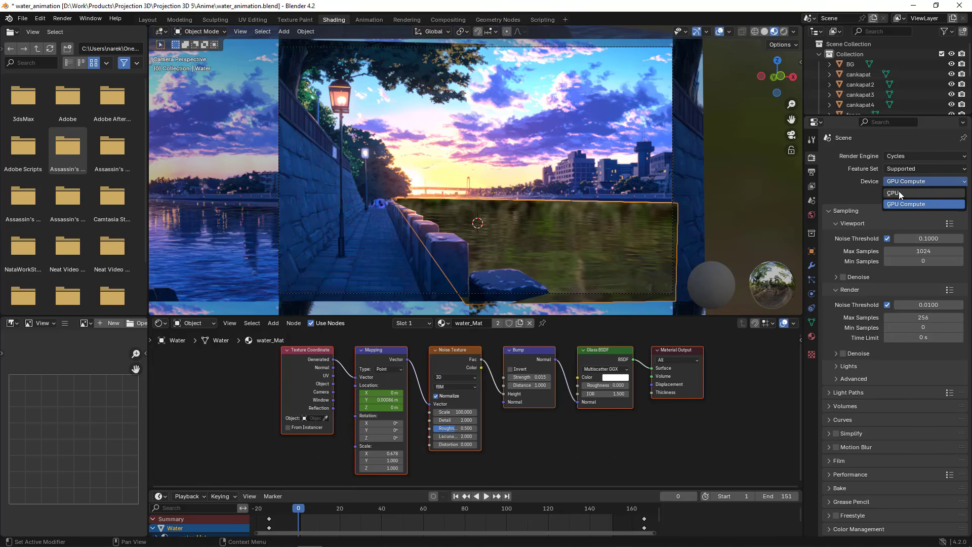
click(897, 192)
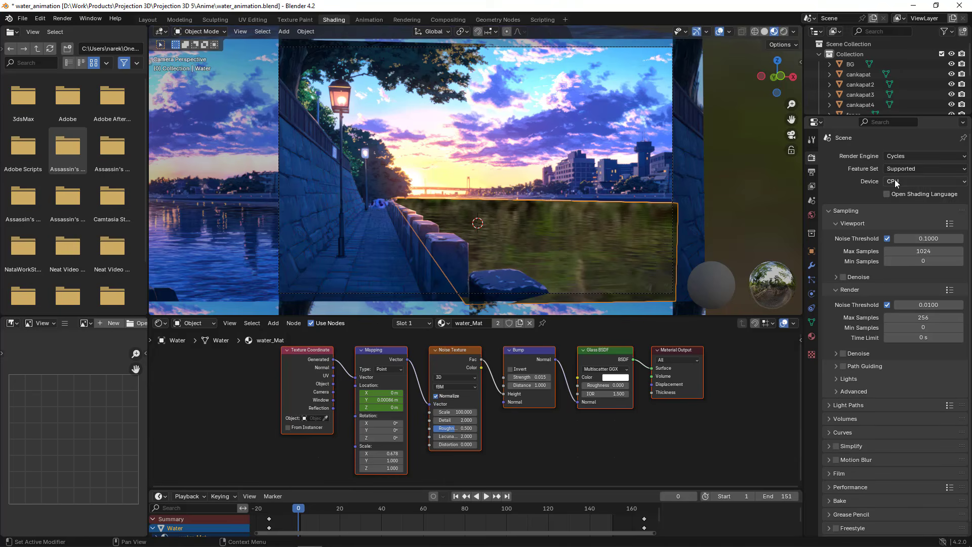
click(904, 180)
Step: Choose CUDA over OptiX for the Cycles render devices in the preferences, and set the scene's render device to GPU Compute
click(41, 19)
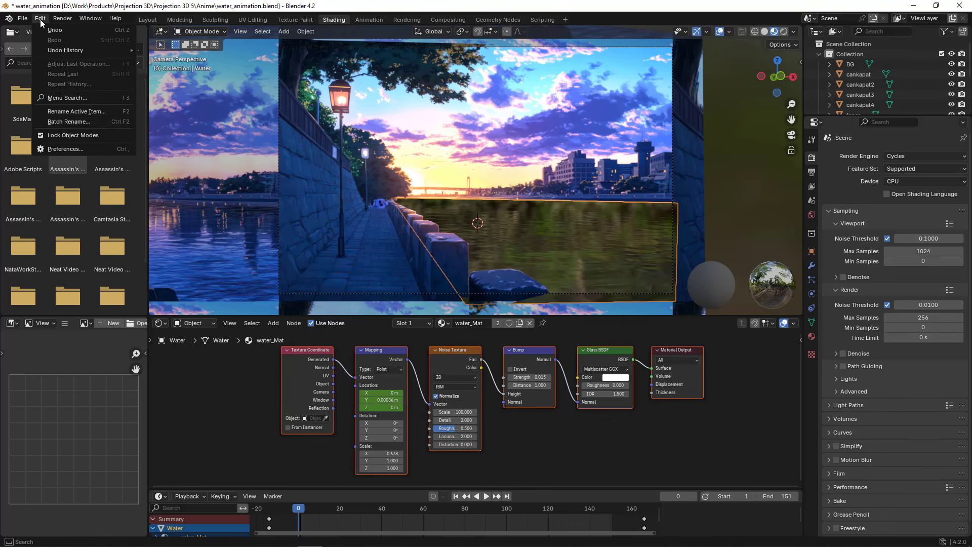
click(59, 149)
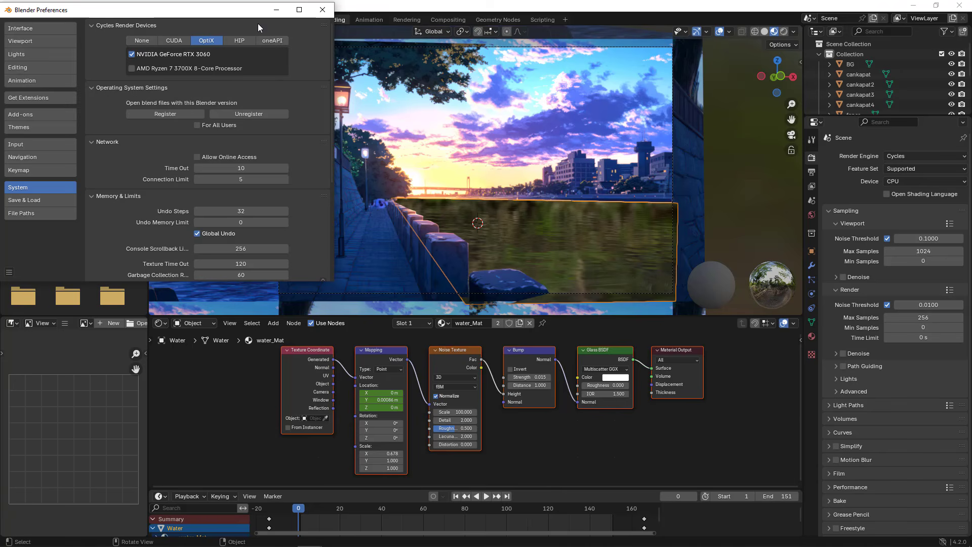
click(175, 41)
click(203, 42)
click(175, 40)
click(320, 12)
click(919, 181)
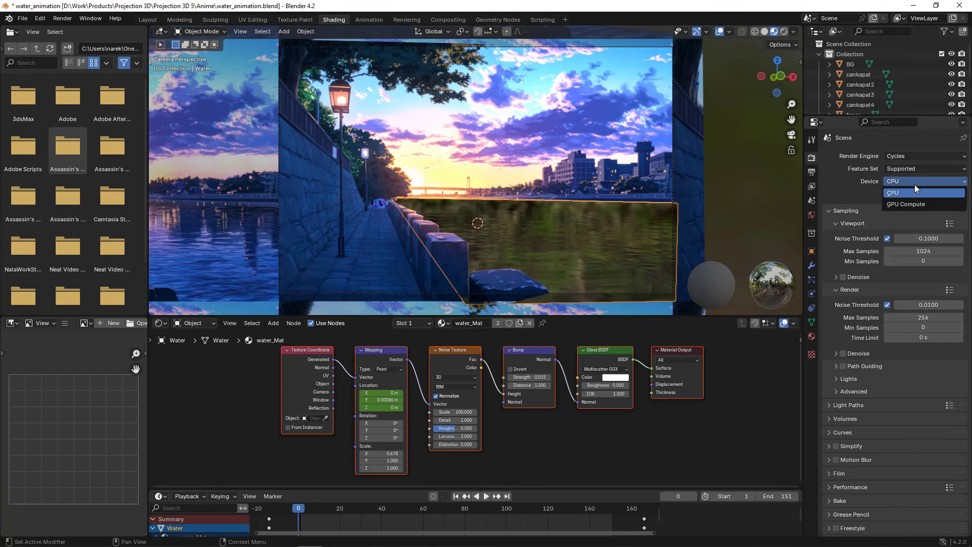
click(899, 205)
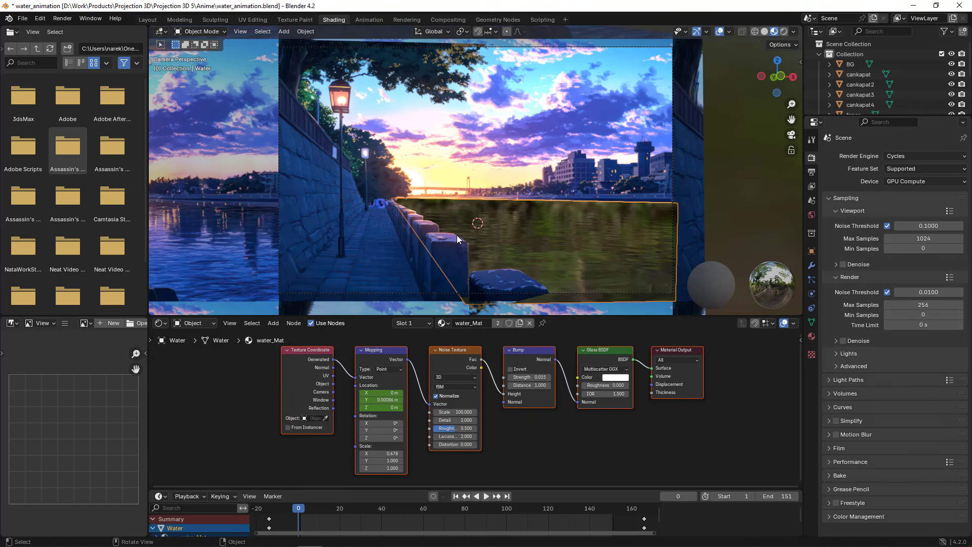
Step: Switch the viewport to Rendered shading and play the animation, stopping at frame 127 to preview the water reflections
click(487, 495)
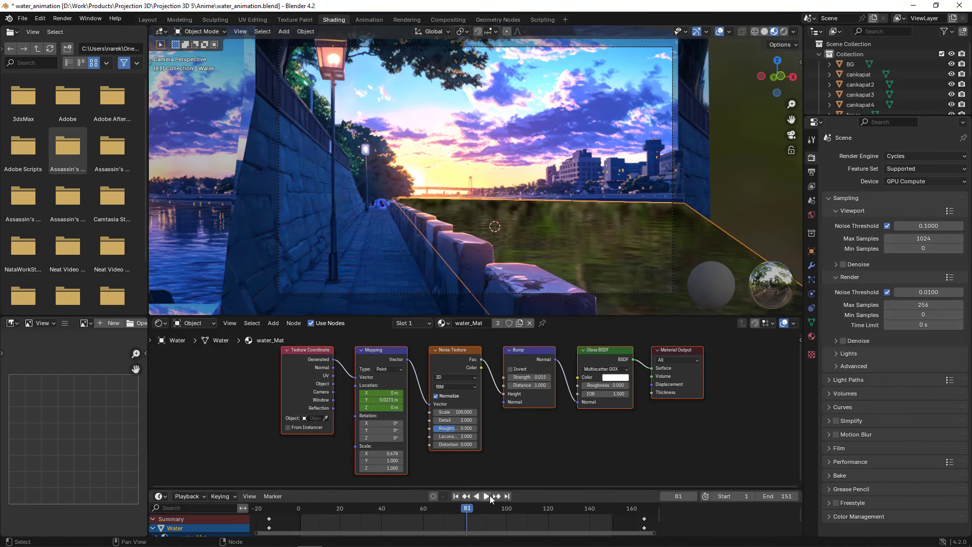
click(784, 32)
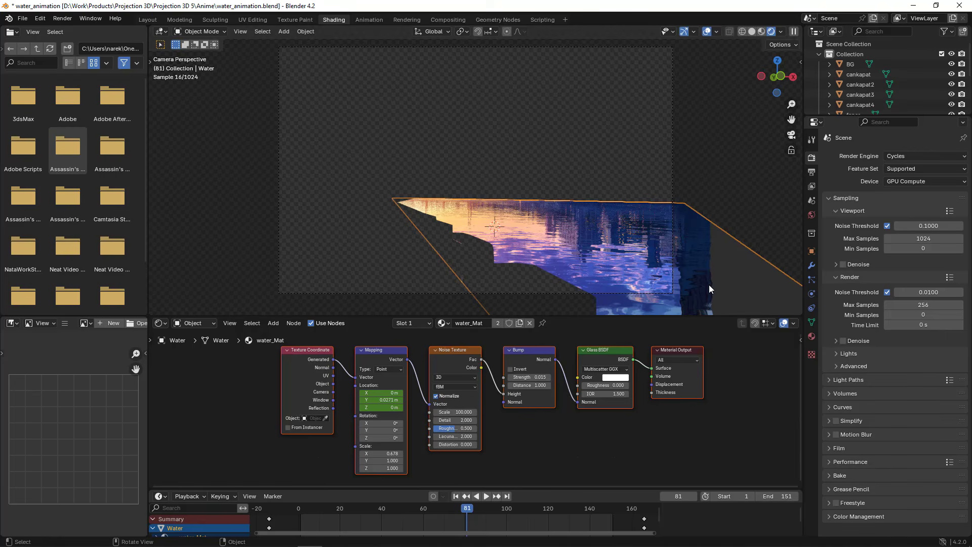
click(487, 497)
click(487, 496)
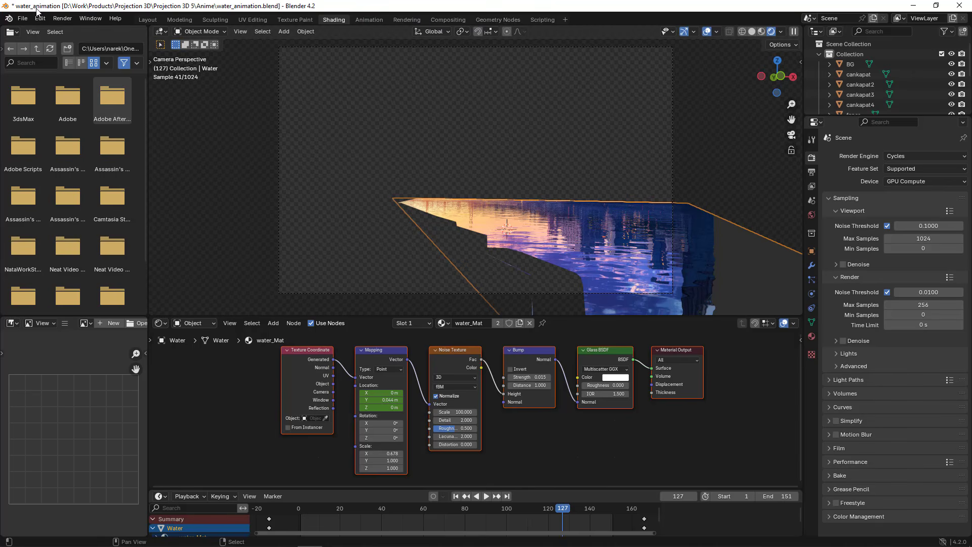
Step: Render the water scene's animation, close the render window and switch to the After Effects project
click(59, 22)
click(77, 41)
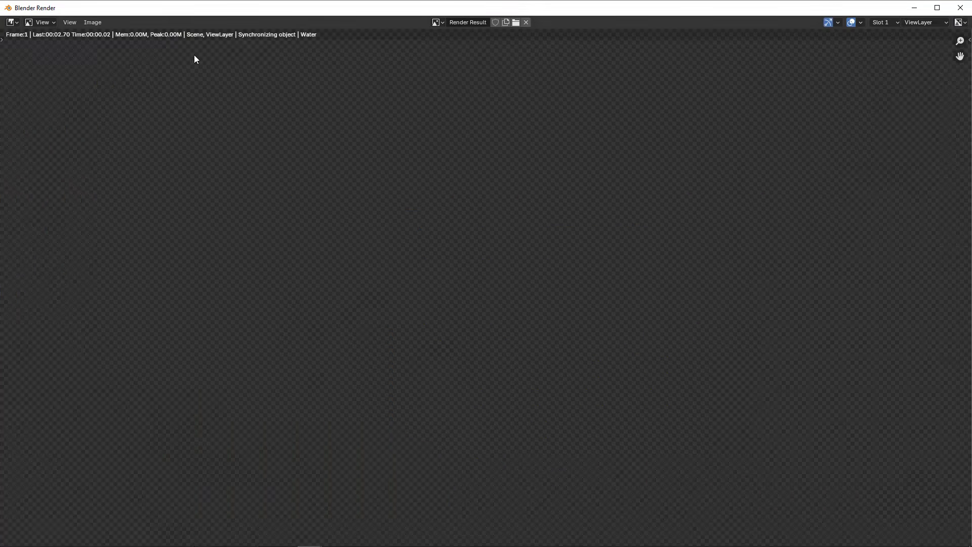
click(960, 8)
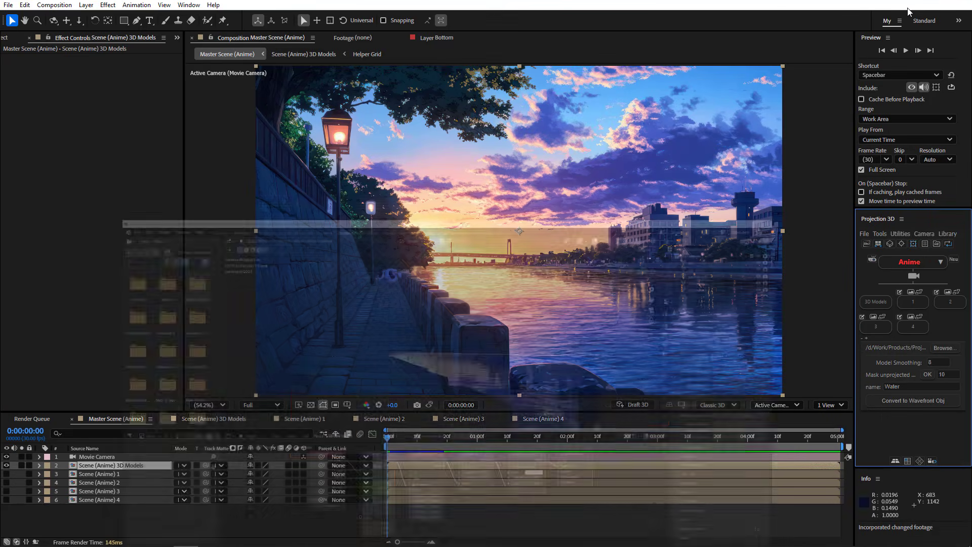
Step: Import the water render folder as an image sequence, place it above the Scene (Anime) 3D Models layer, and scrub through it
click(935, 244)
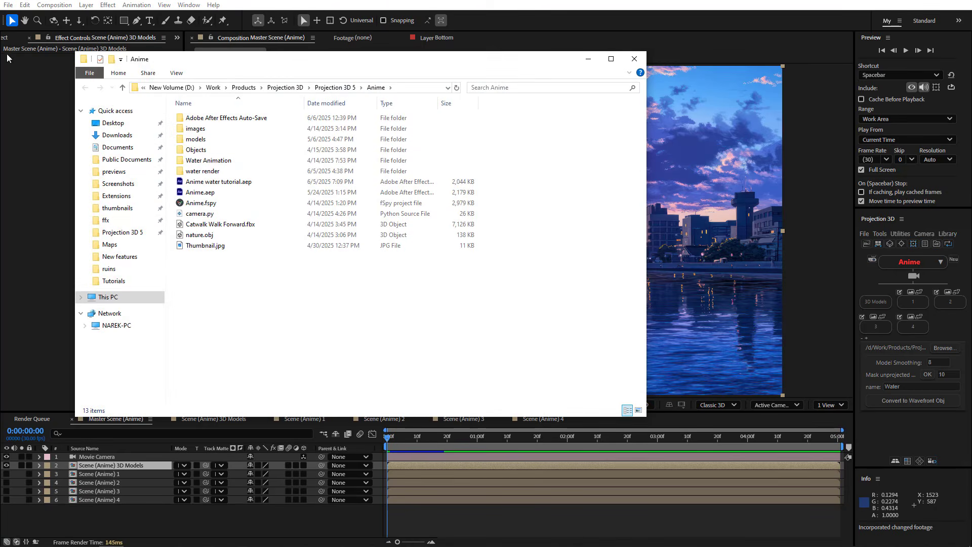
click(3, 40)
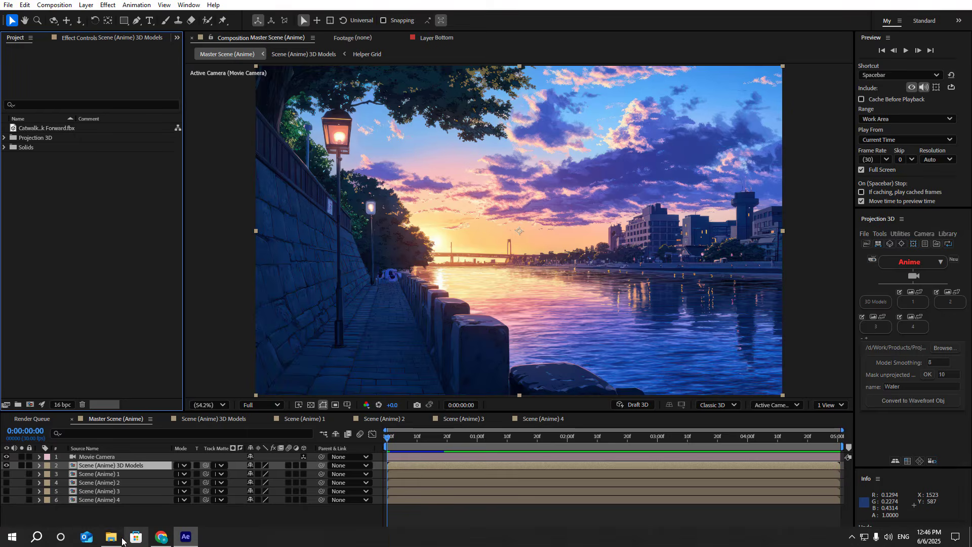
click(126, 536)
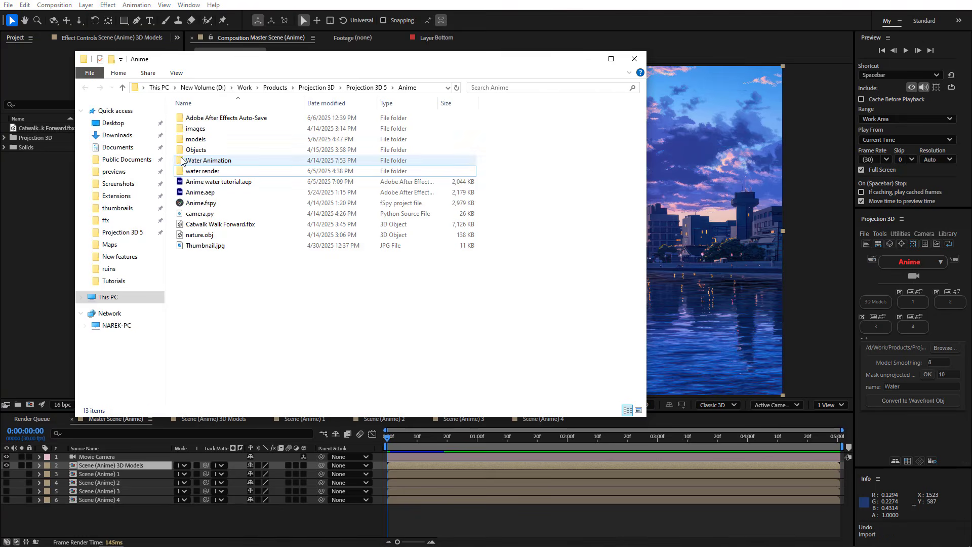
drag(203, 171, 41, 198)
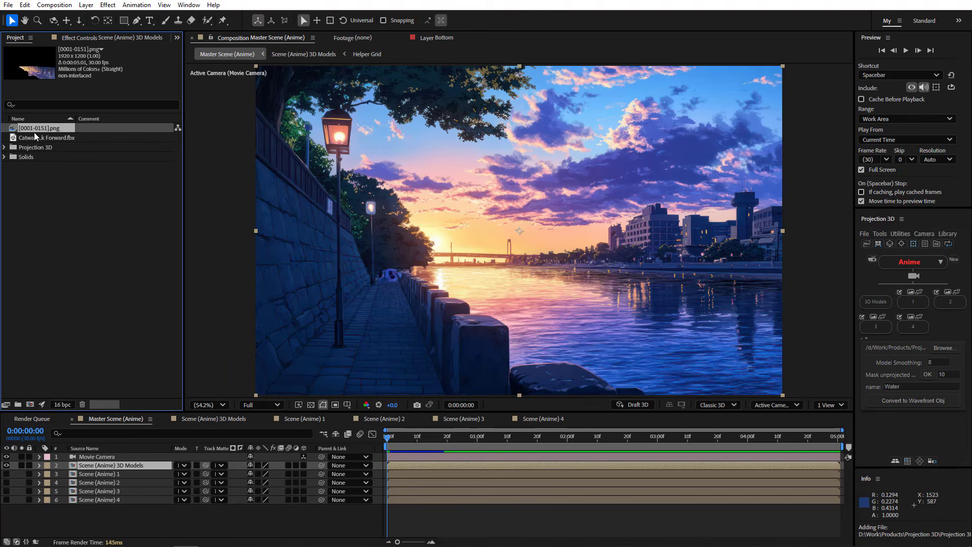
drag(44, 127, 105, 460)
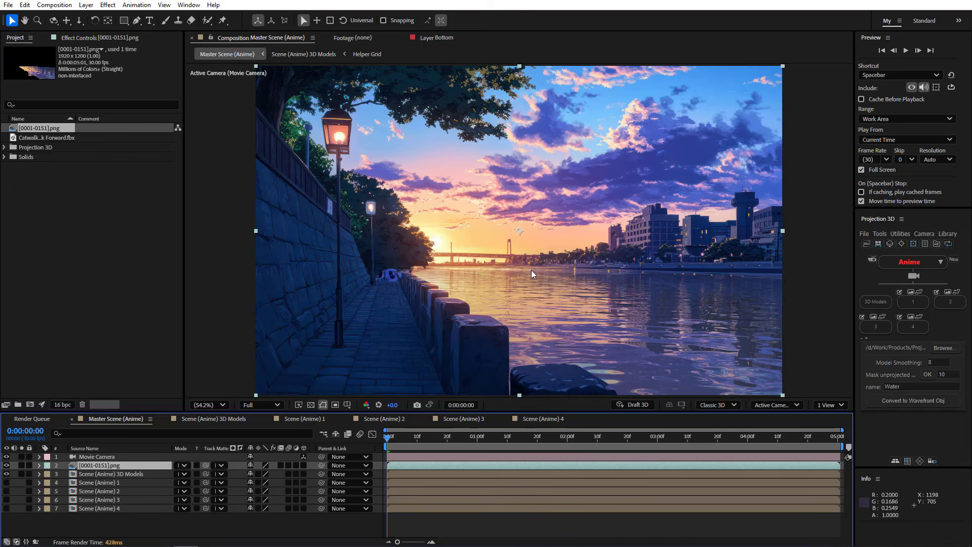
mouse_move(389, 439)
mouse_down()
mouse_move(780, 438)
mouse_move(387, 439)
mouse_up()
Step: Apply Hue/Saturation to the water sequence layer with Master Saturation at 27, and play a full-screen preview of the composition
click(108, 5)
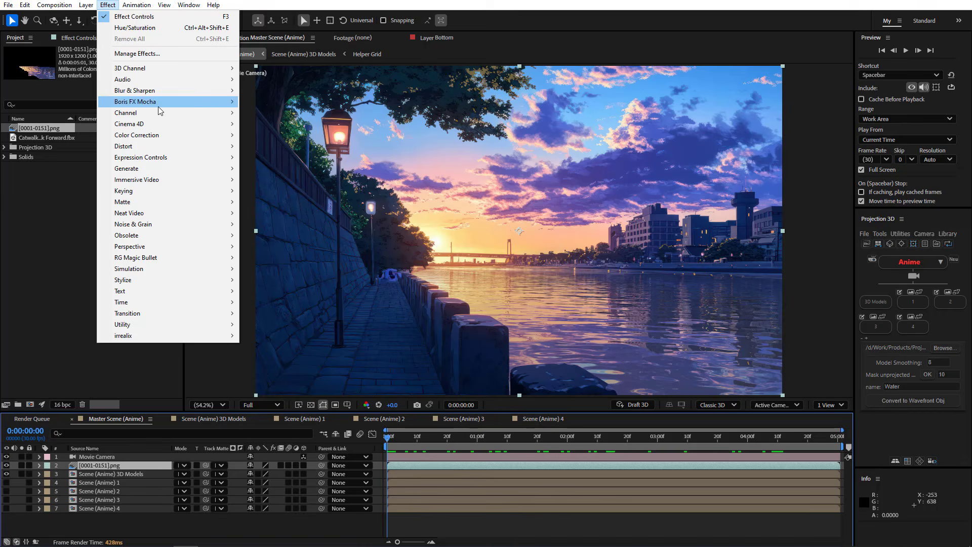
mouse_move(202, 136)
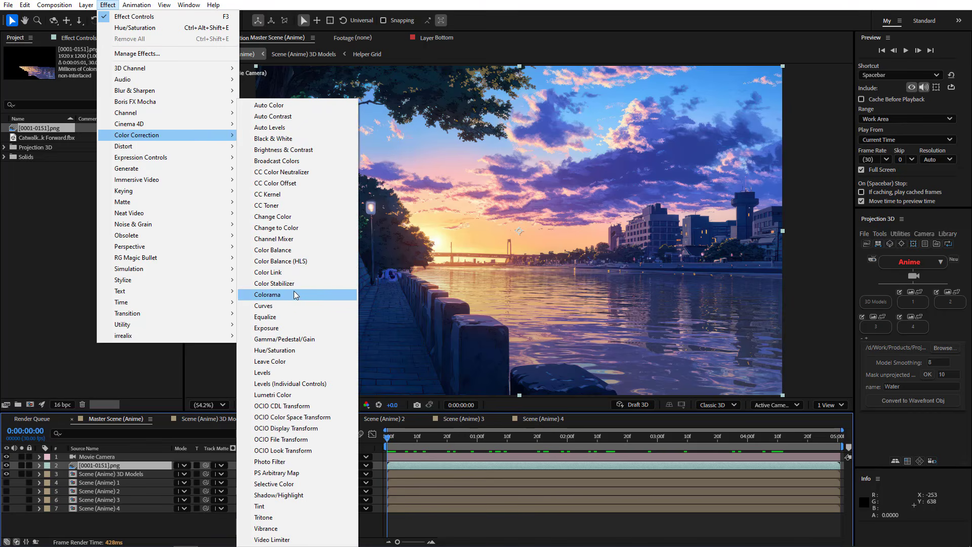
click(286, 350)
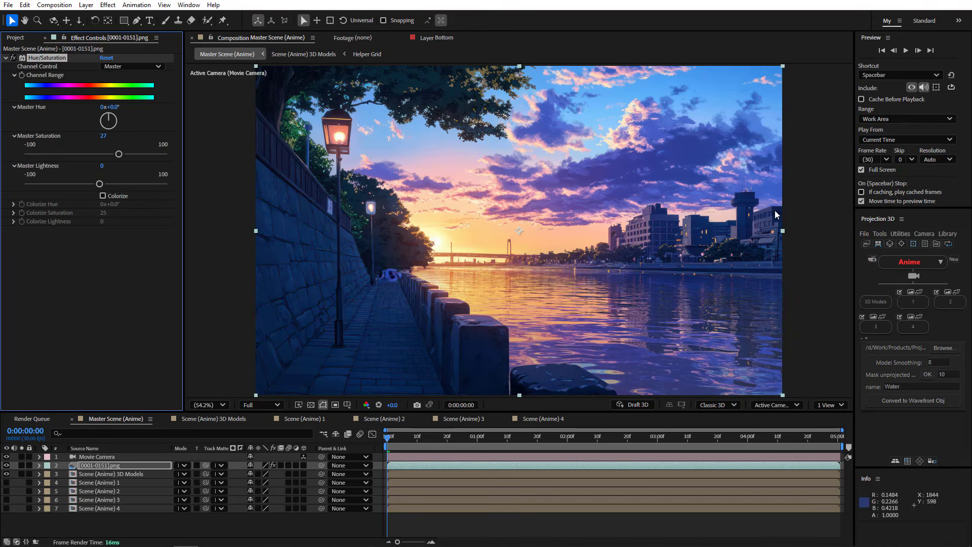
click(903, 52)
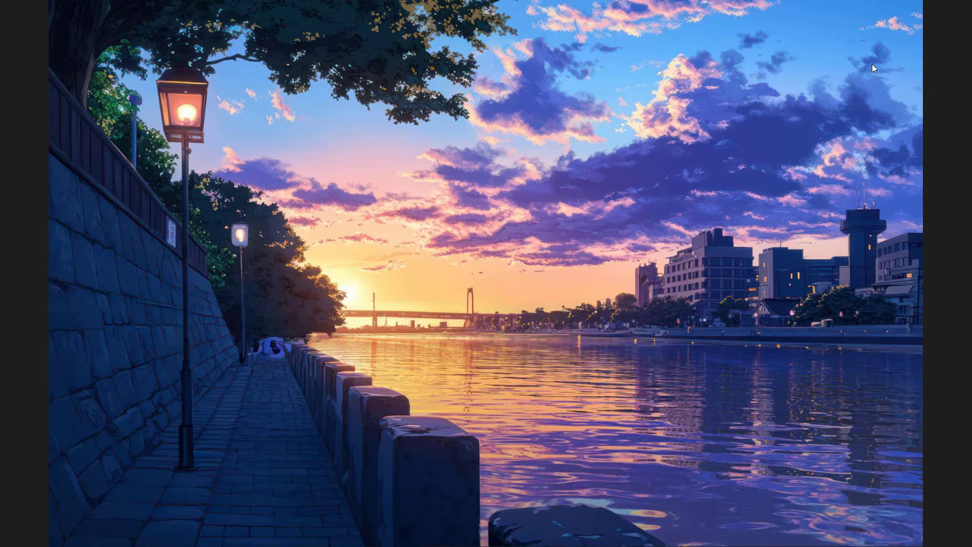